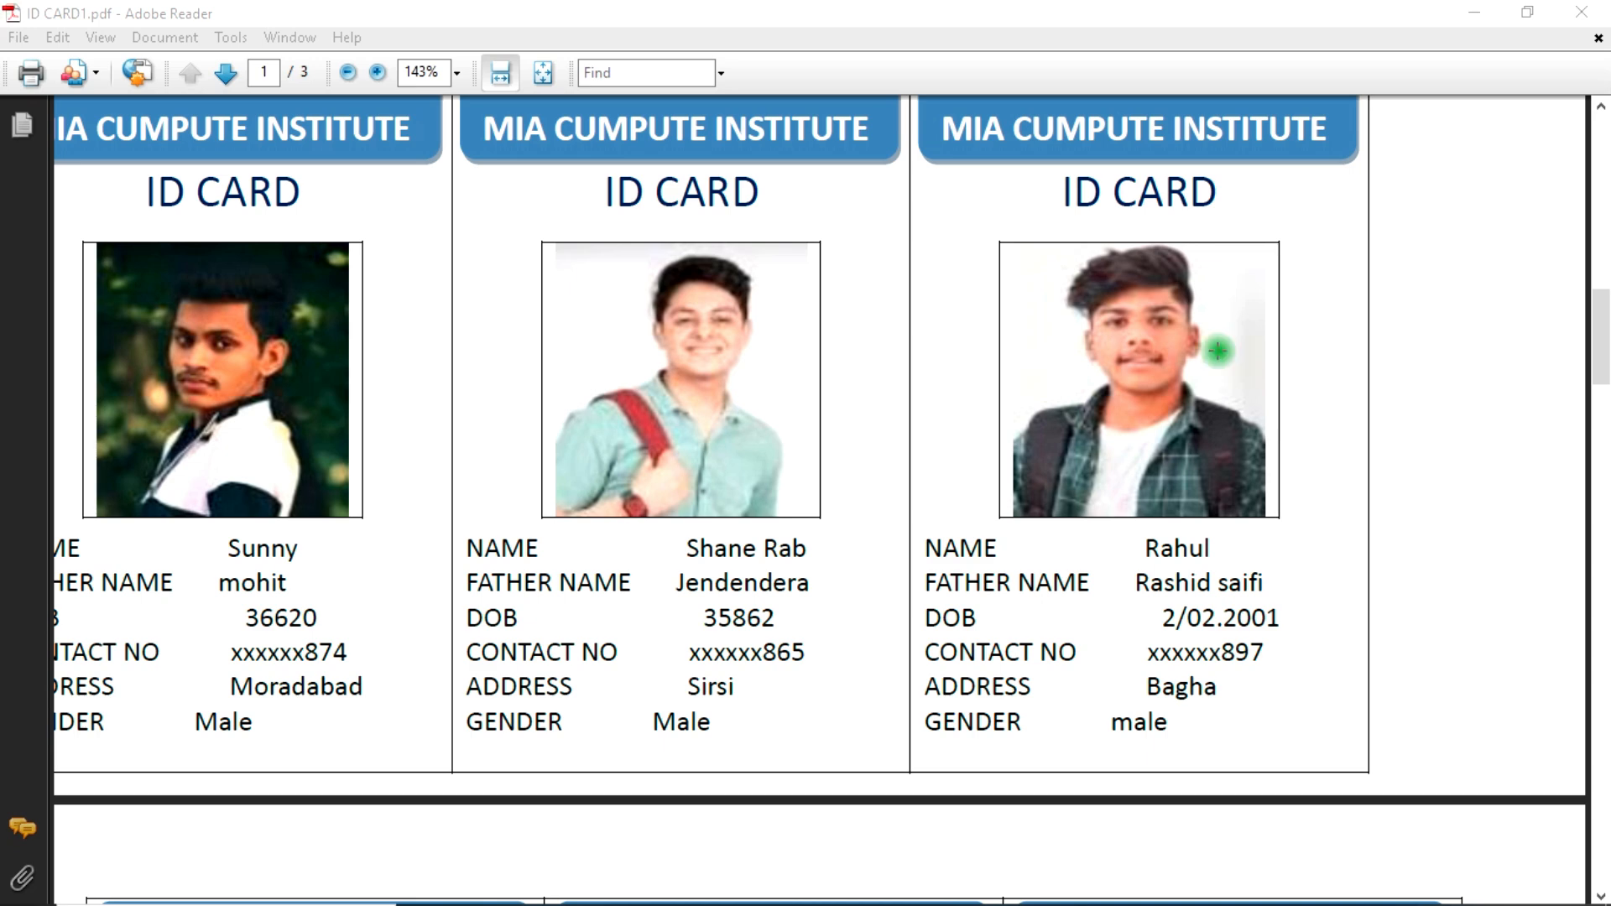
Step: Scroll through the ID card PDF to review the finished sample cards
{"action": "scroll", "coordinate": [902, 285], "scroll_direction": "down", "scroll_amount": 5}
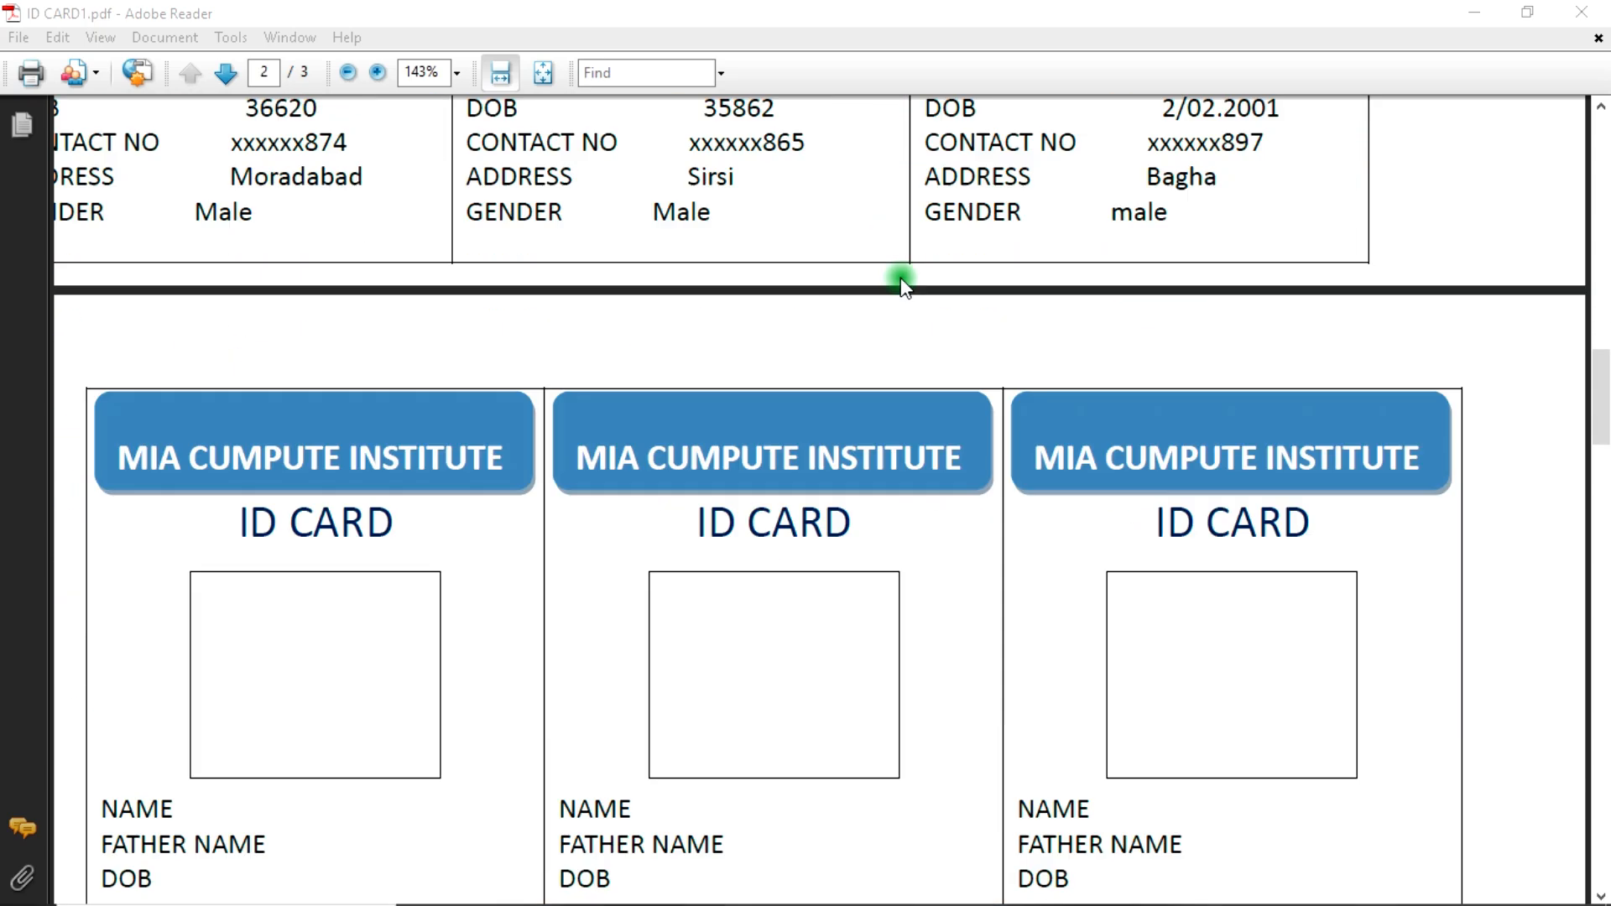
{"action": "scroll", "coordinate": [905, 285], "scroll_direction": "down", "scroll_amount": 5}
{"action": "scroll", "coordinate": [907, 276], "scroll_direction": "up", "scroll_amount": 10}
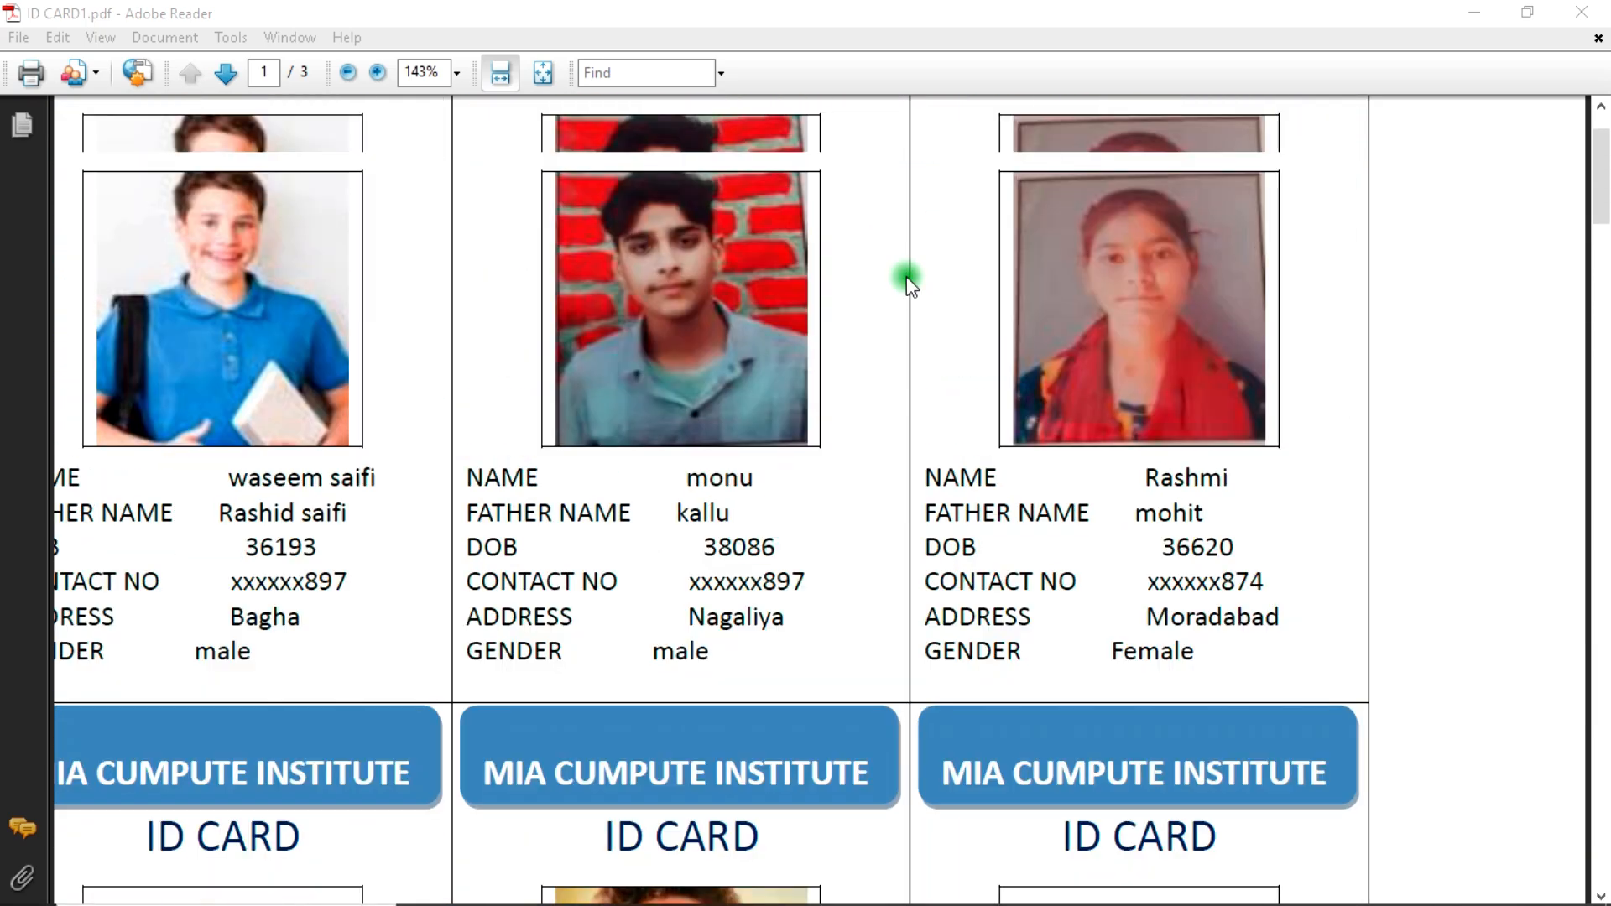
{"action": "scroll", "coordinate": [904, 276], "scroll_direction": "down", "scroll_amount": 11}
{"action": "scroll", "coordinate": [904, 278], "scroll_direction": "down", "scroll_amount": 15}
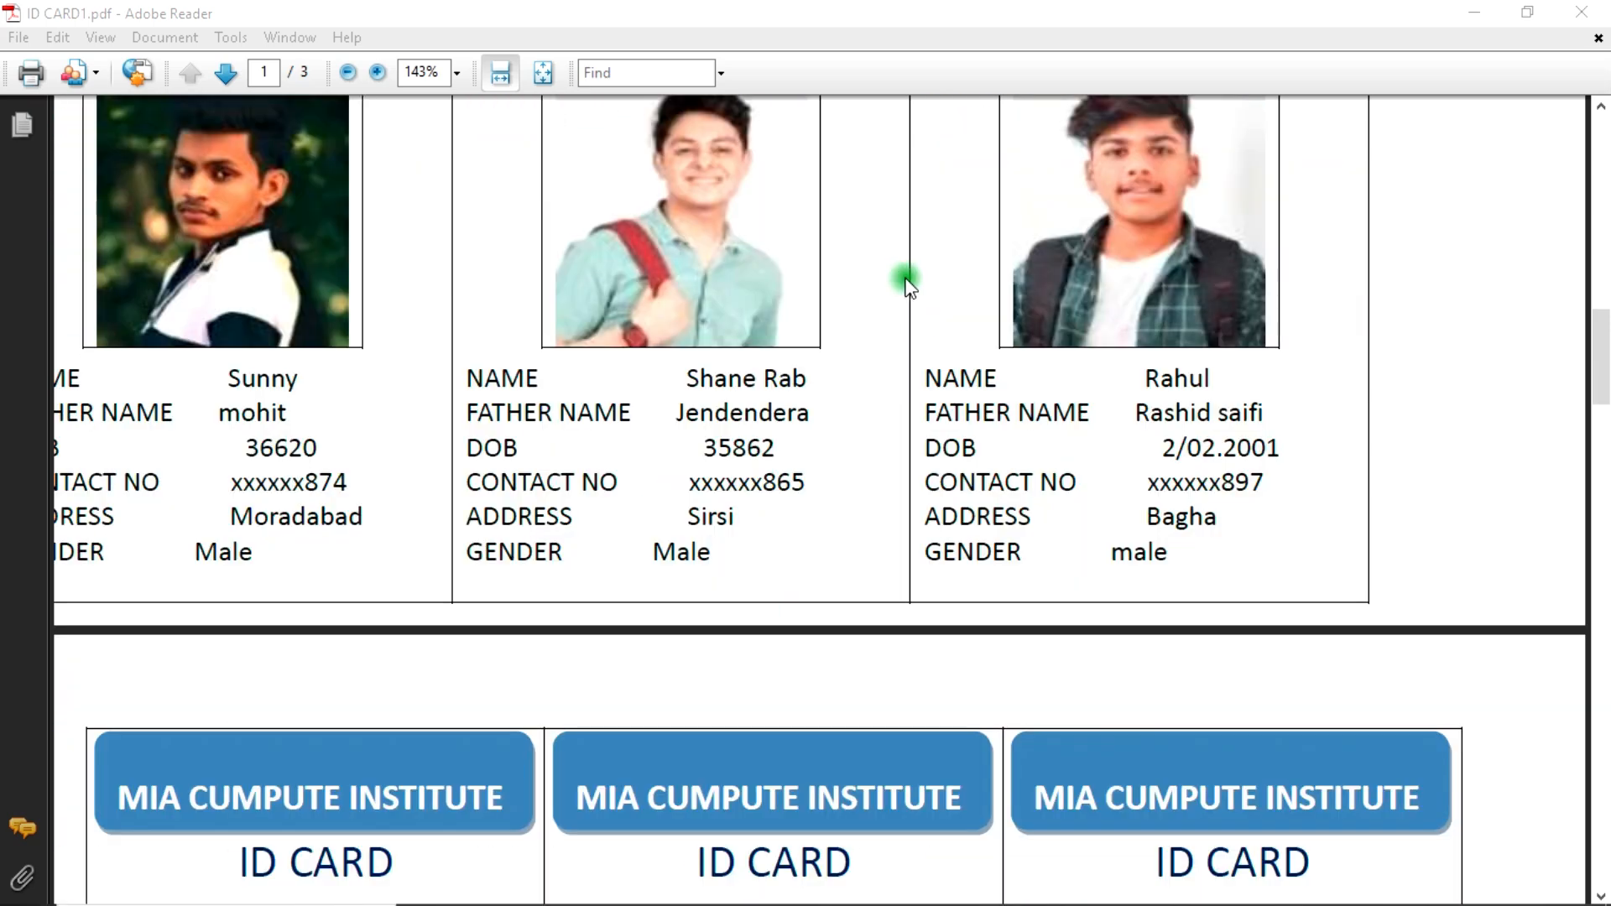
{"action": "scroll", "coordinate": [906, 283], "scroll_direction": "up", "scroll_amount": 1}
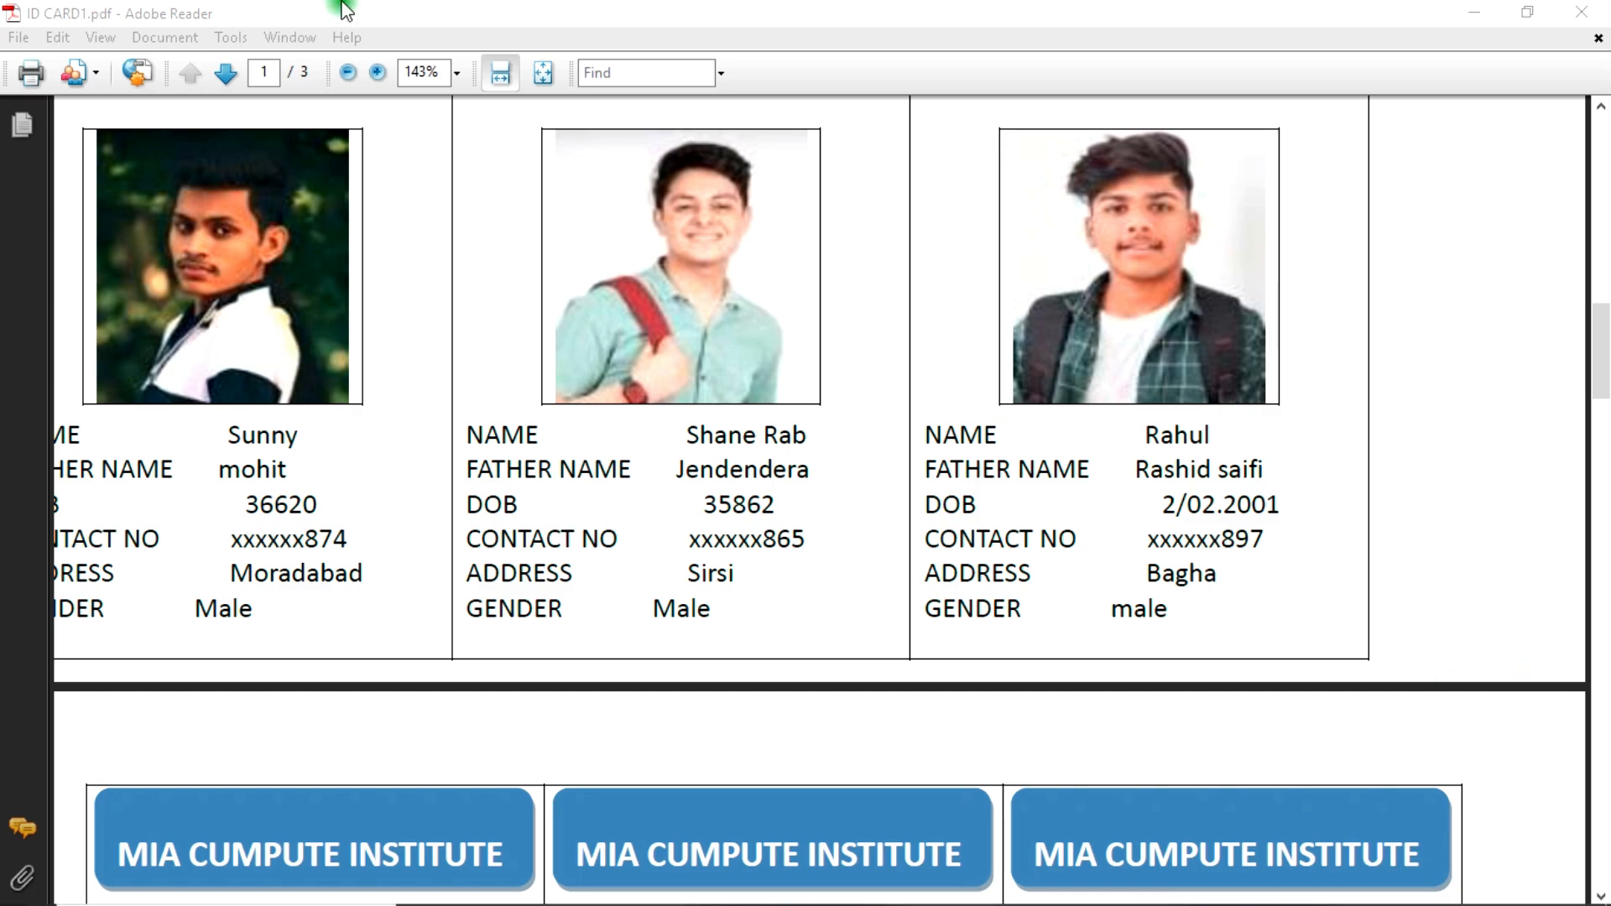
{"action": "scroll", "coordinate": [482, 370], "scroll_direction": "up", "scroll_amount": 10}
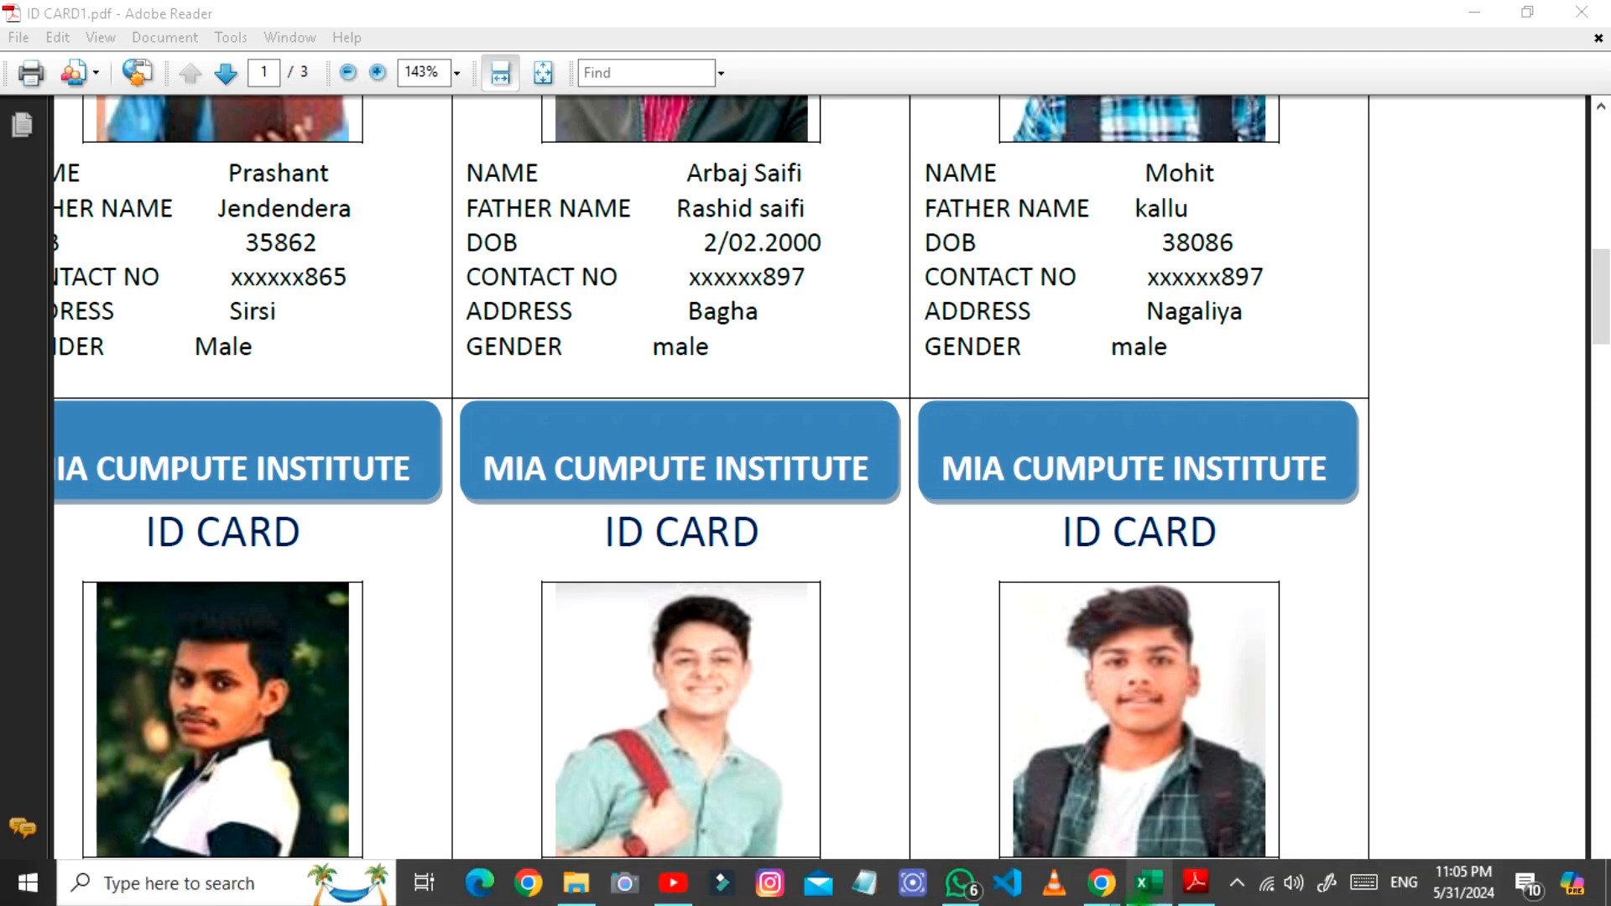
Step: Switch to Excel and review the student data columns in the sheet
{"action": "left_click", "coordinate": [1148, 883]}
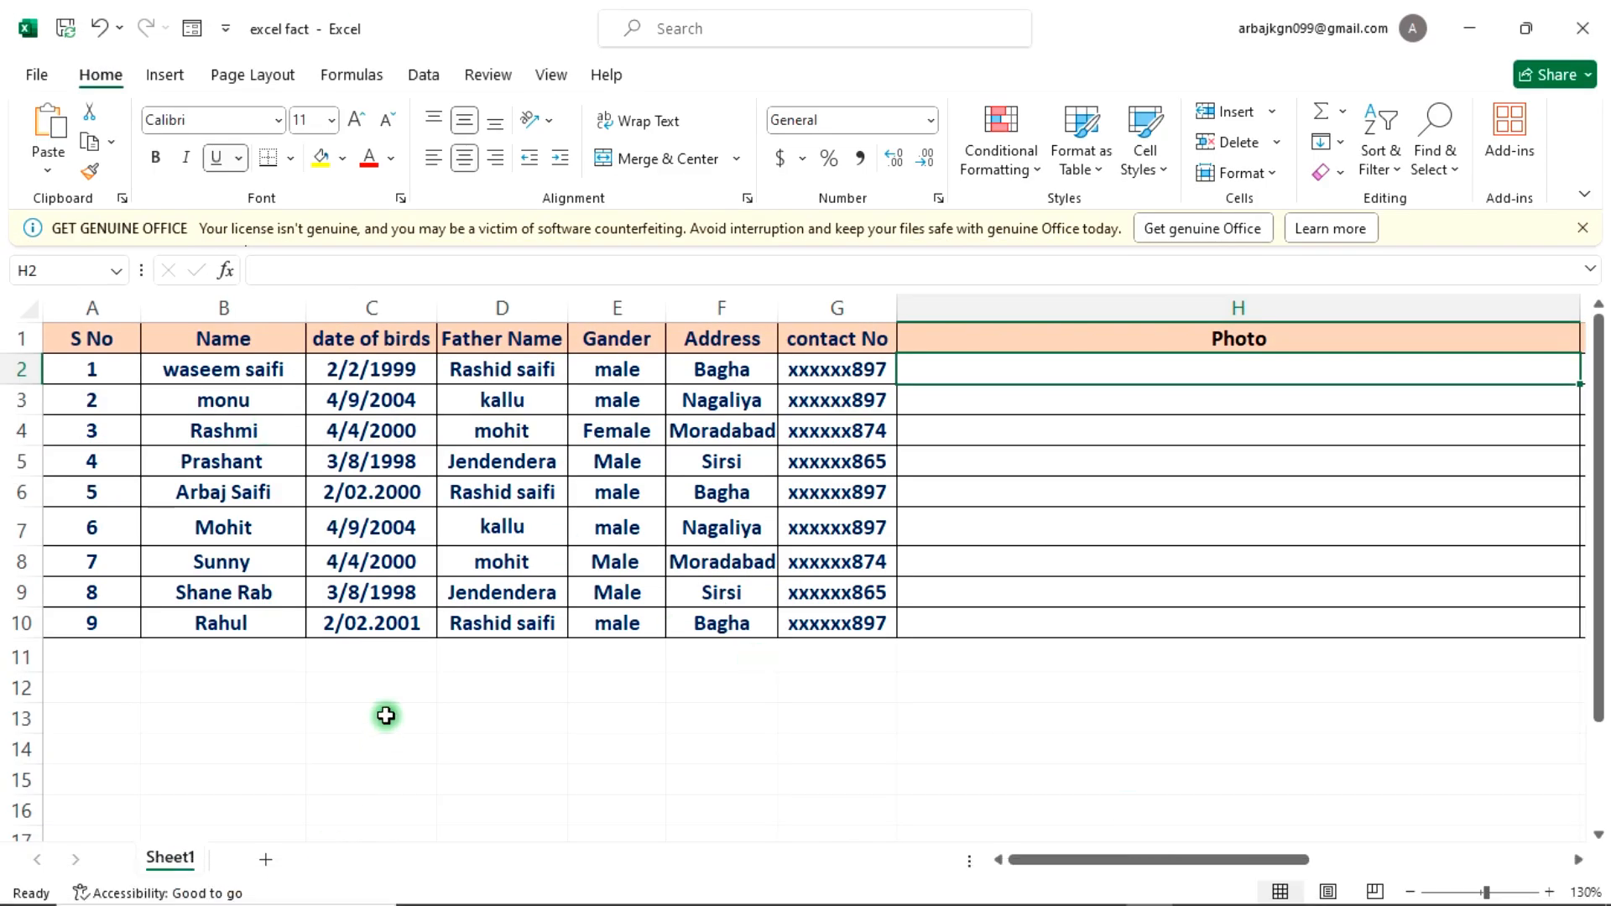
{"action": "left_click_drag", "start_coordinate": [100, 341], "coordinate": [90, 618]}
{"action": "left_click_drag", "start_coordinate": [227, 349], "coordinate": [228, 625]}
{"action": "left_click_drag", "start_coordinate": [375, 344], "coordinate": [378, 626]}
{"action": "left_click_drag", "start_coordinate": [511, 345], "coordinate": [487, 636]}
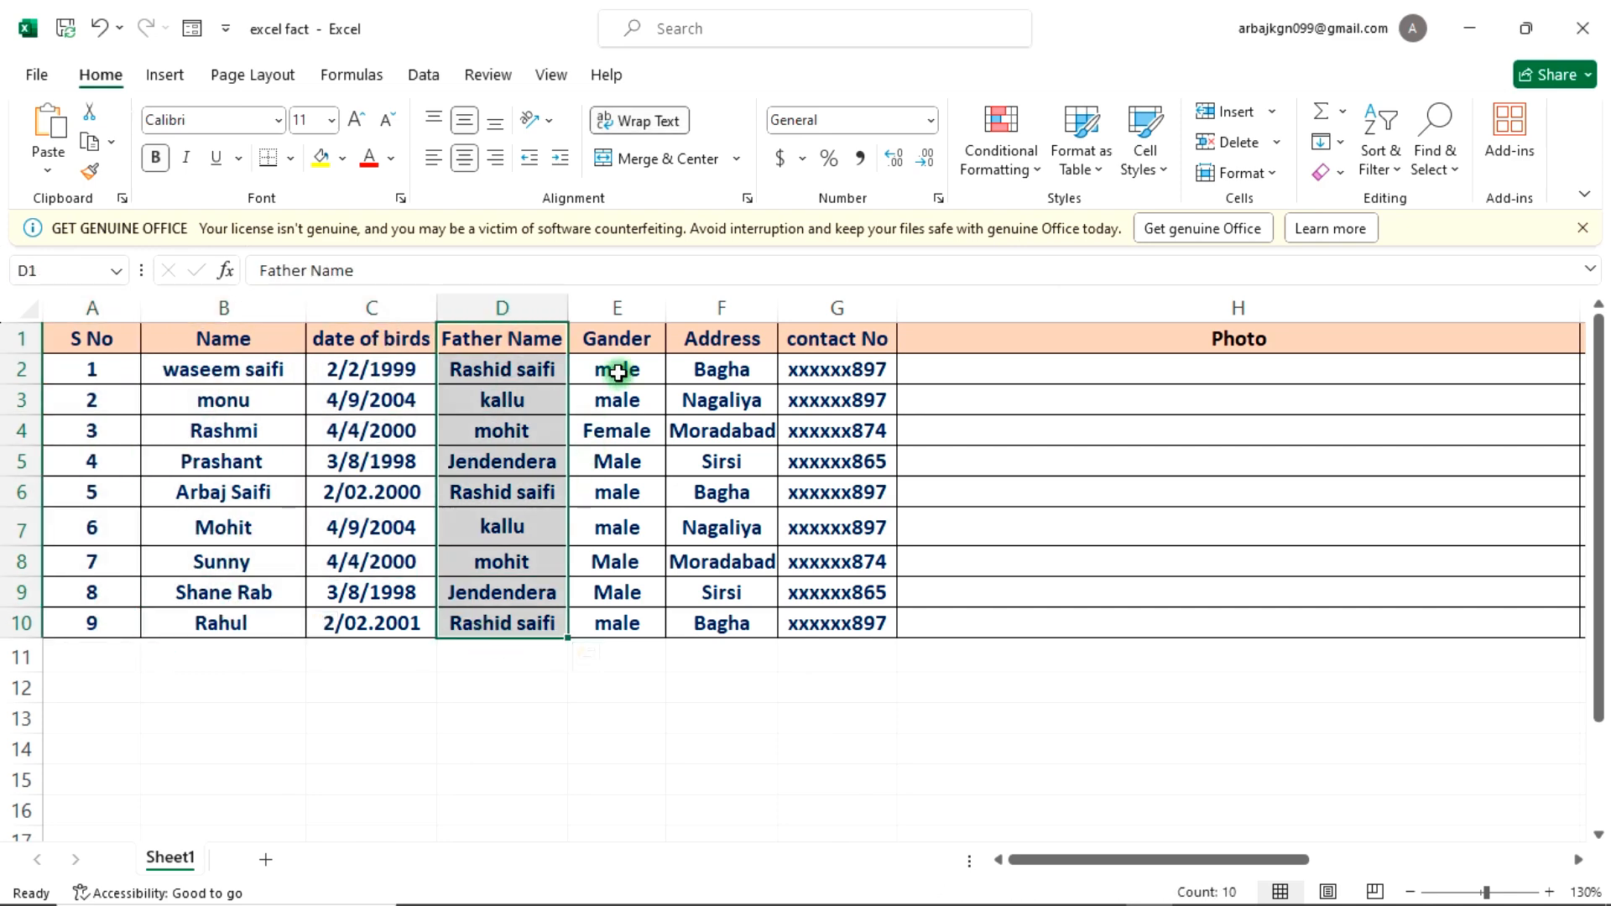
{"action": "left_click_drag", "start_coordinate": [619, 369], "coordinate": [619, 625]}
{"action": "left_click_drag", "start_coordinate": [723, 341], "coordinate": [723, 622]}
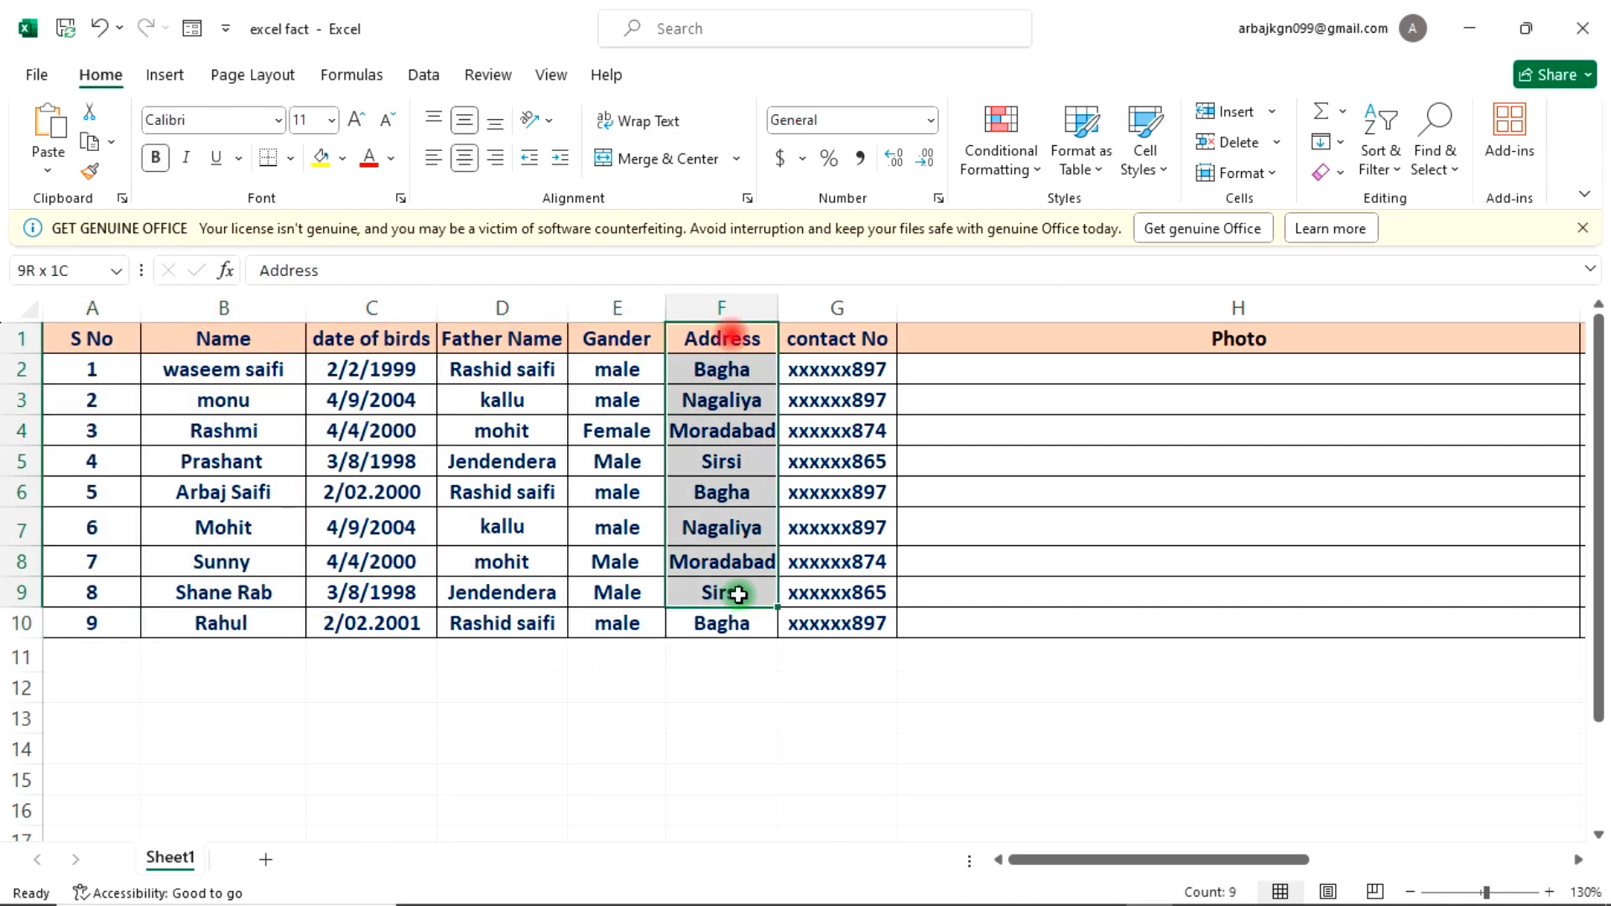
{"action": "left_click_drag", "start_coordinate": [871, 342], "coordinate": [856, 651]}
Step: Hyperlink cell H2 to the first student's PNG photo in the Desktop photo folder
{"action": "left_click", "coordinate": [1177, 374]}
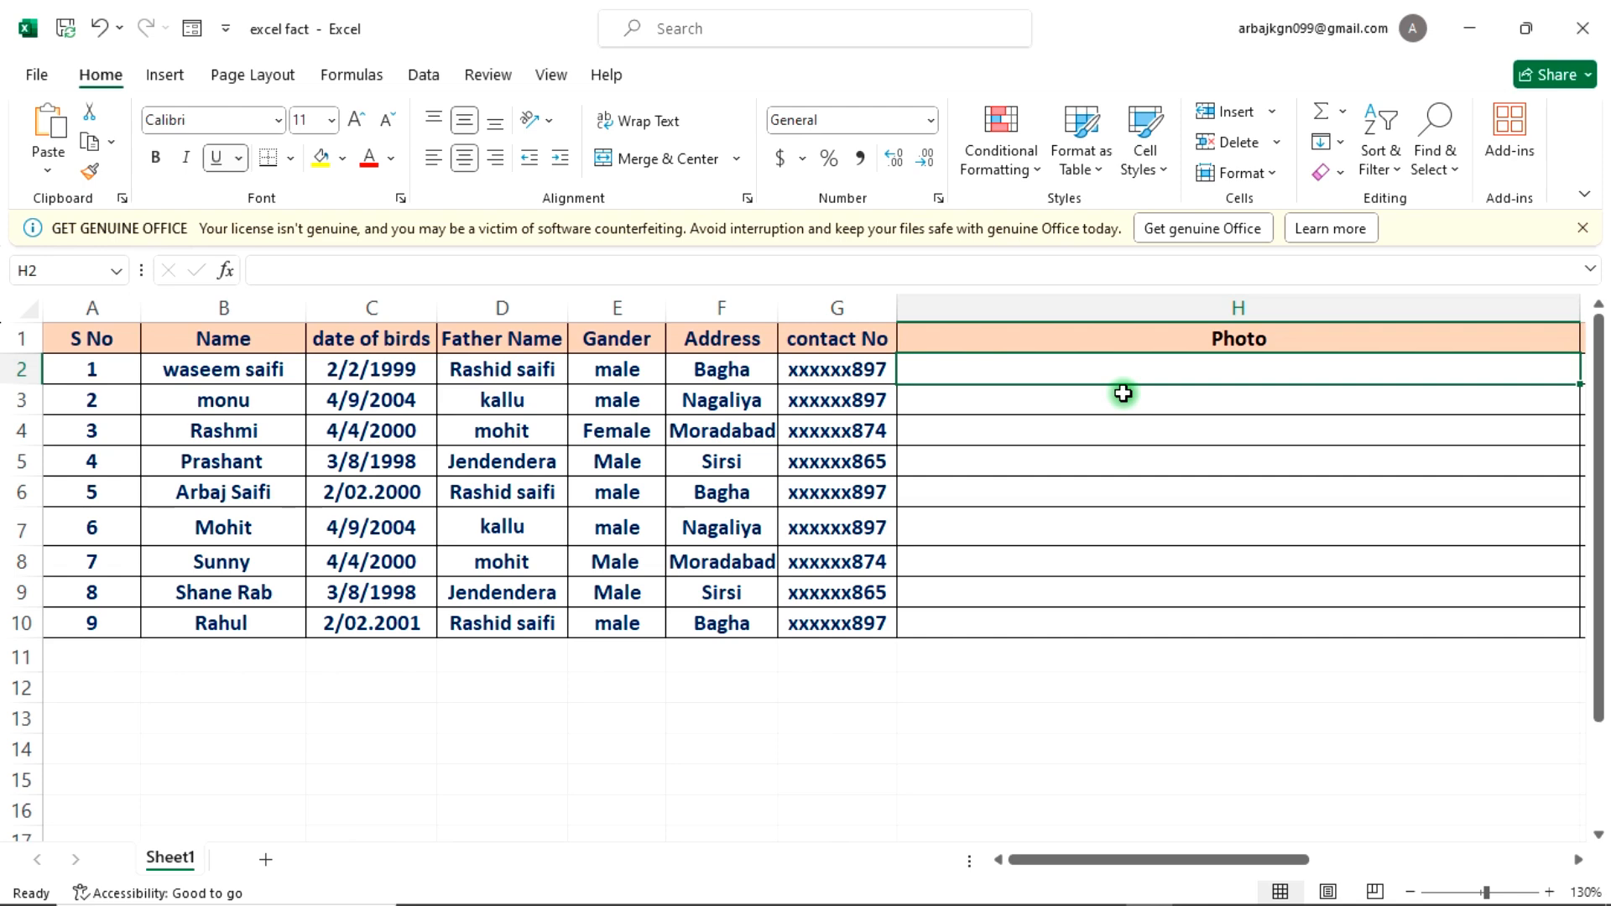
{"action": "left_click", "coordinate": [1583, 228]}
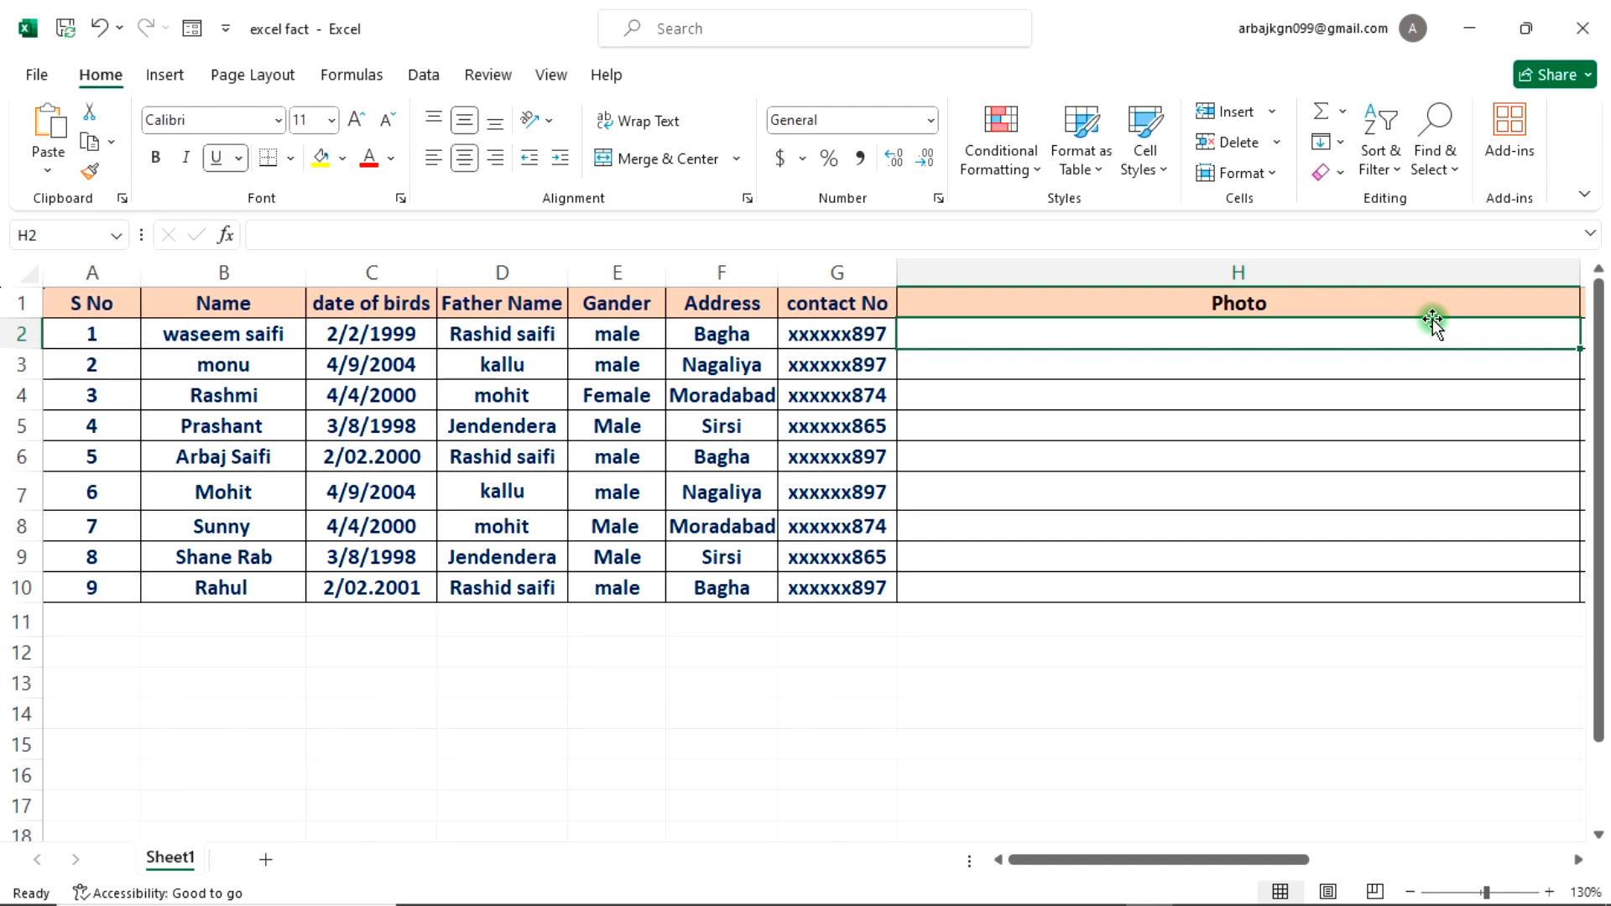
{"action": "key", "text": "ctrl+k"}
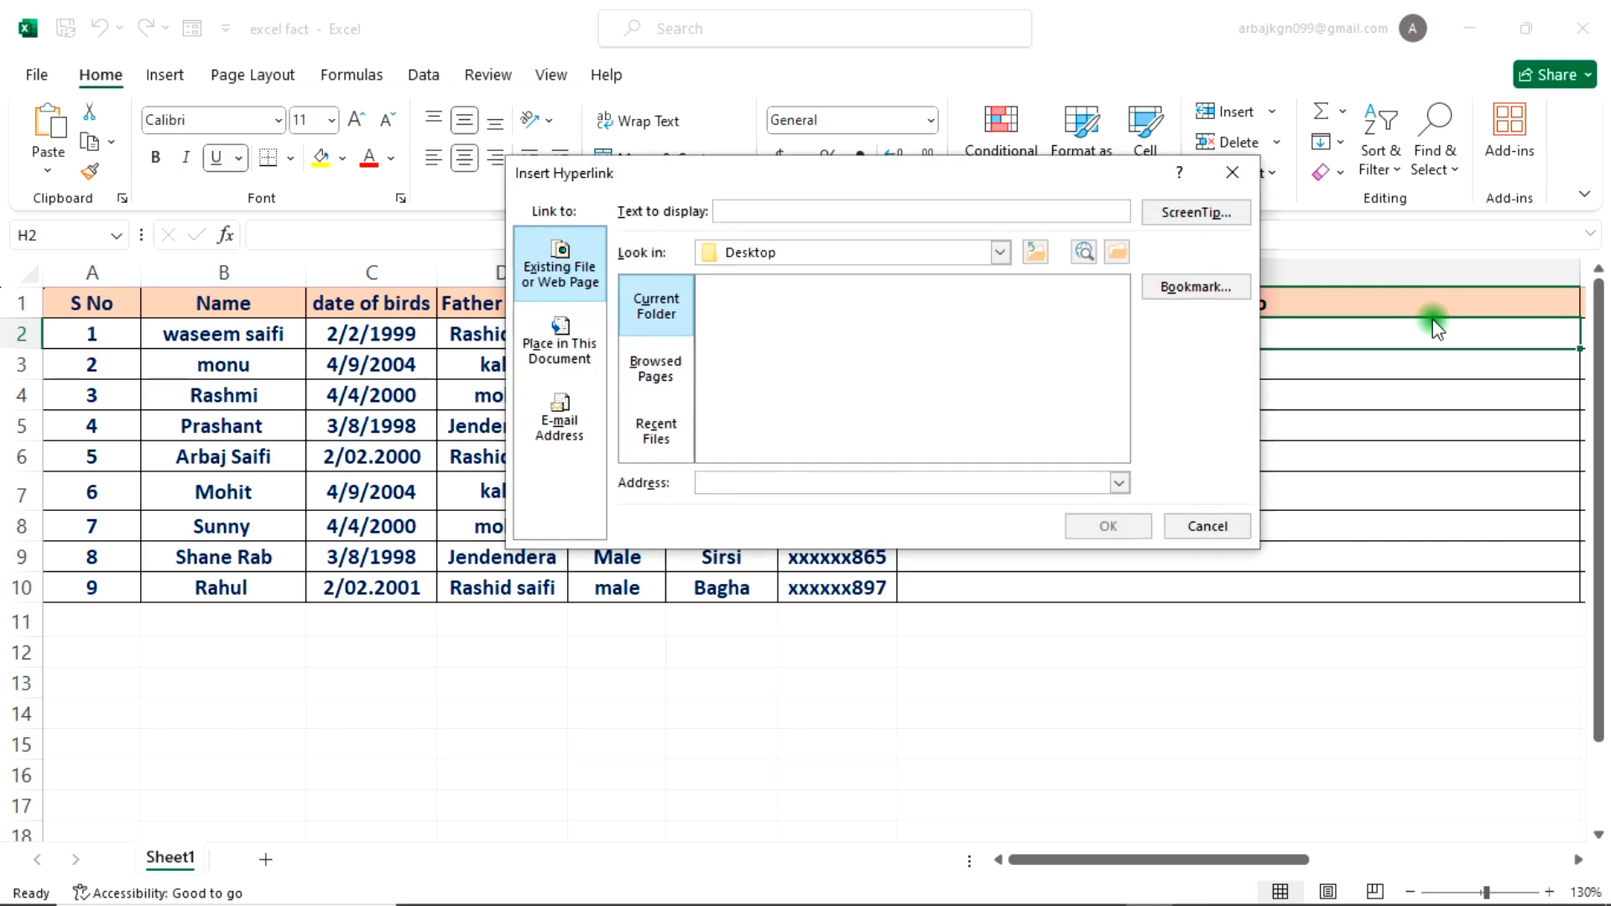
{"action": "left_click", "coordinate": [1038, 253]}
{"action": "left_click", "coordinate": [1038, 254]}
{"action": "left_click", "coordinate": [1038, 254]}
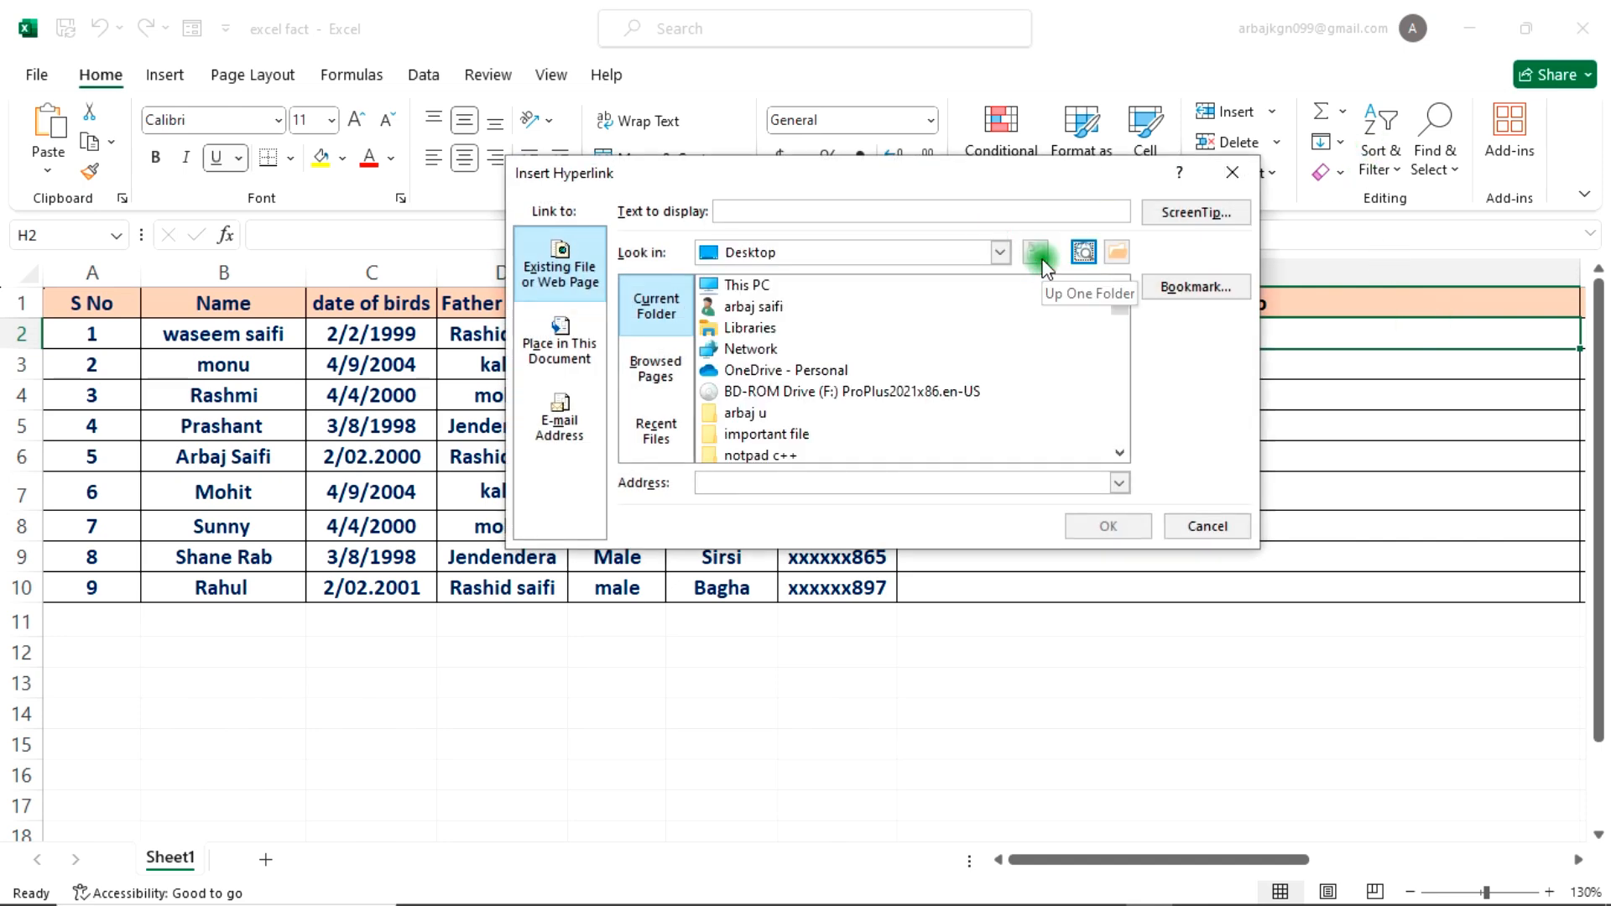
{"action": "scroll", "coordinate": [765, 395], "scroll_direction": "down", "scroll_amount": 2}
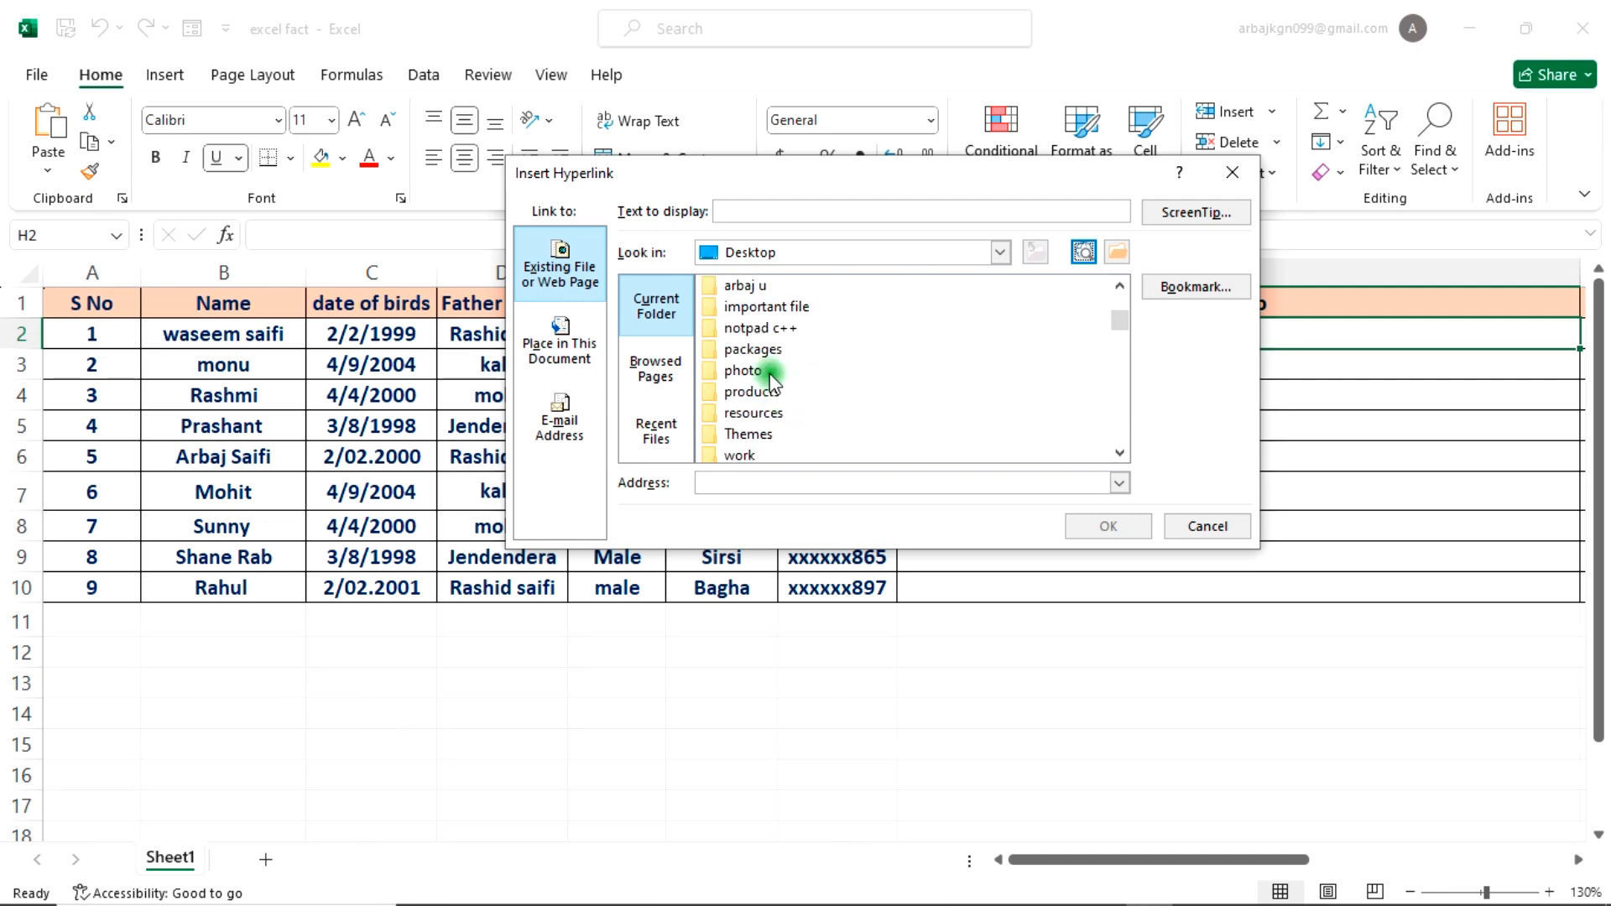
{"action": "left_click", "coordinate": [769, 374]}
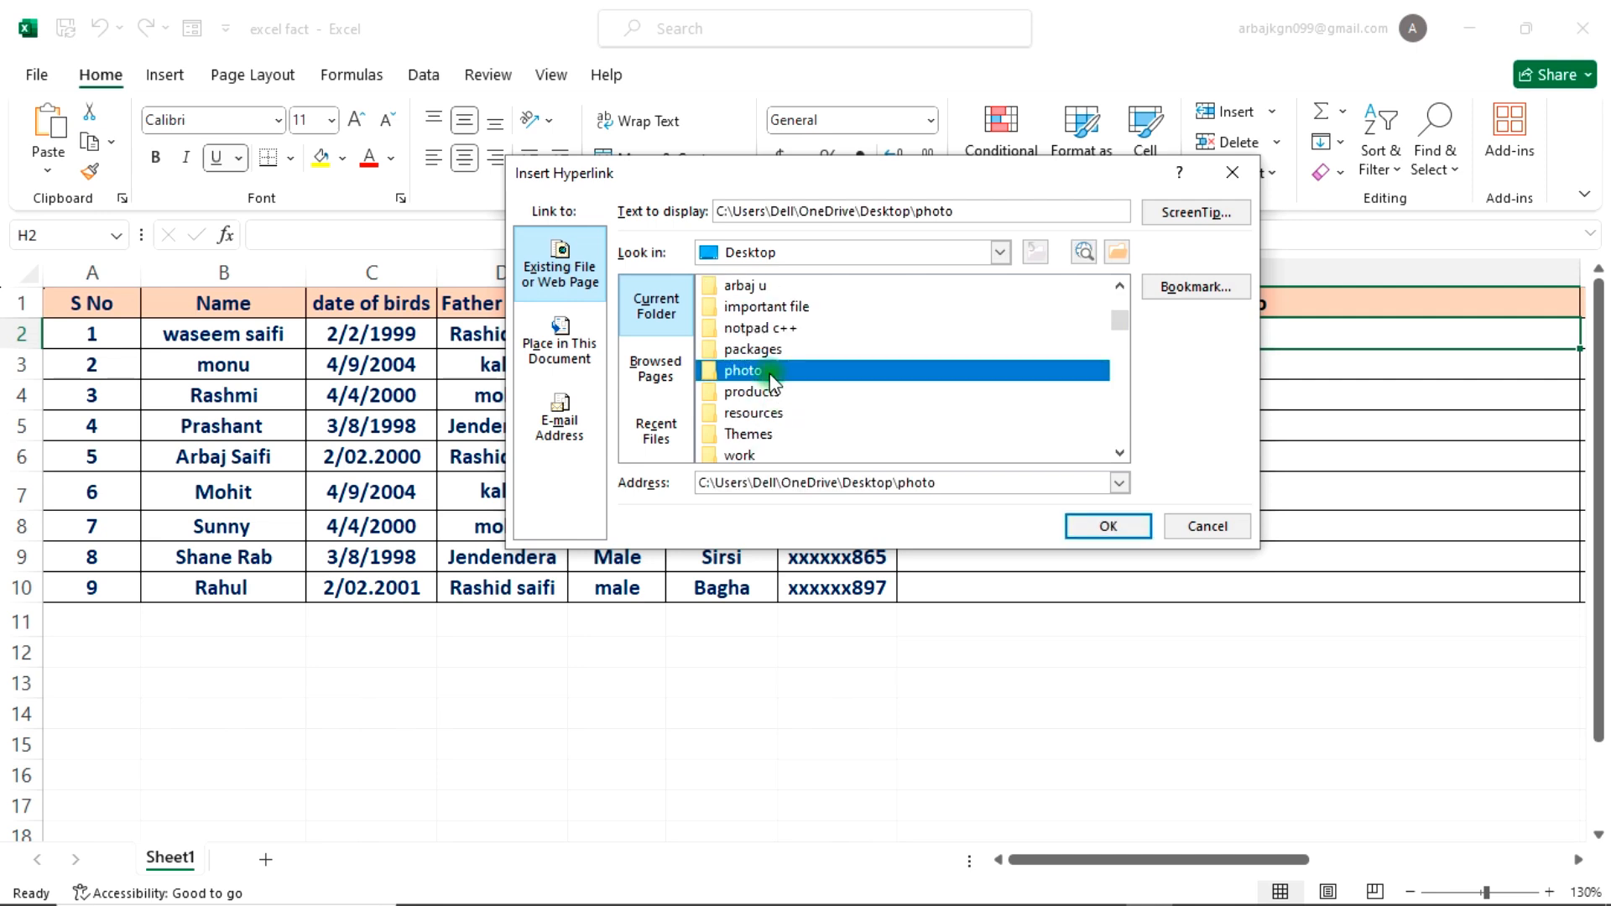
{"action": "double_click", "coordinate": [771, 374]}
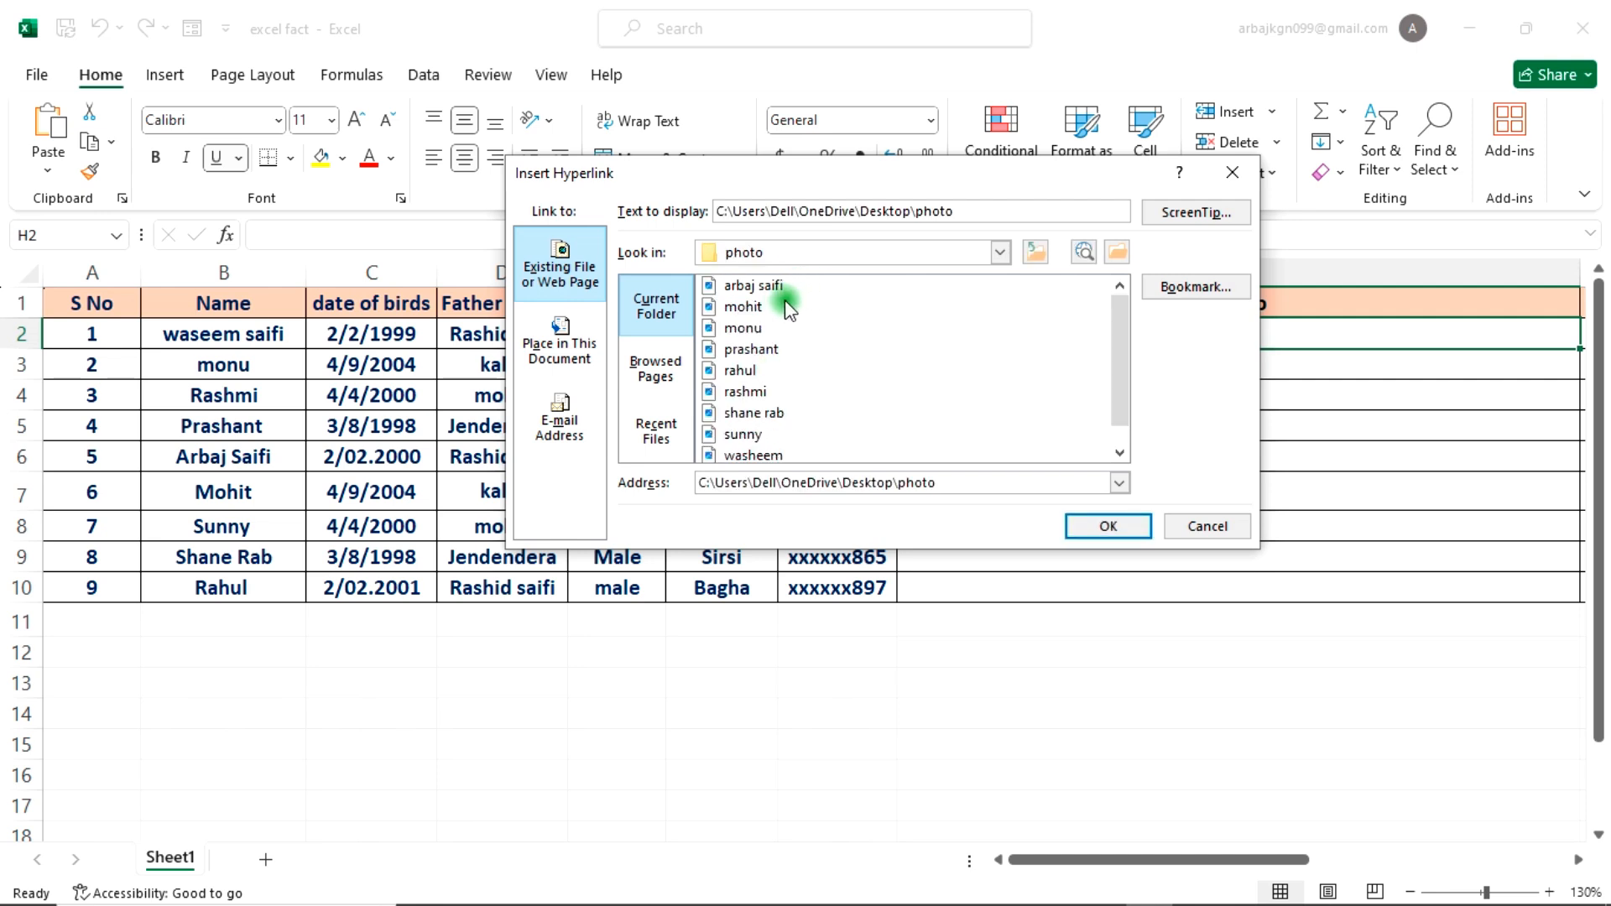
{"action": "left_click_drag", "start_coordinate": [804, 183], "coordinate": [772, 405]}
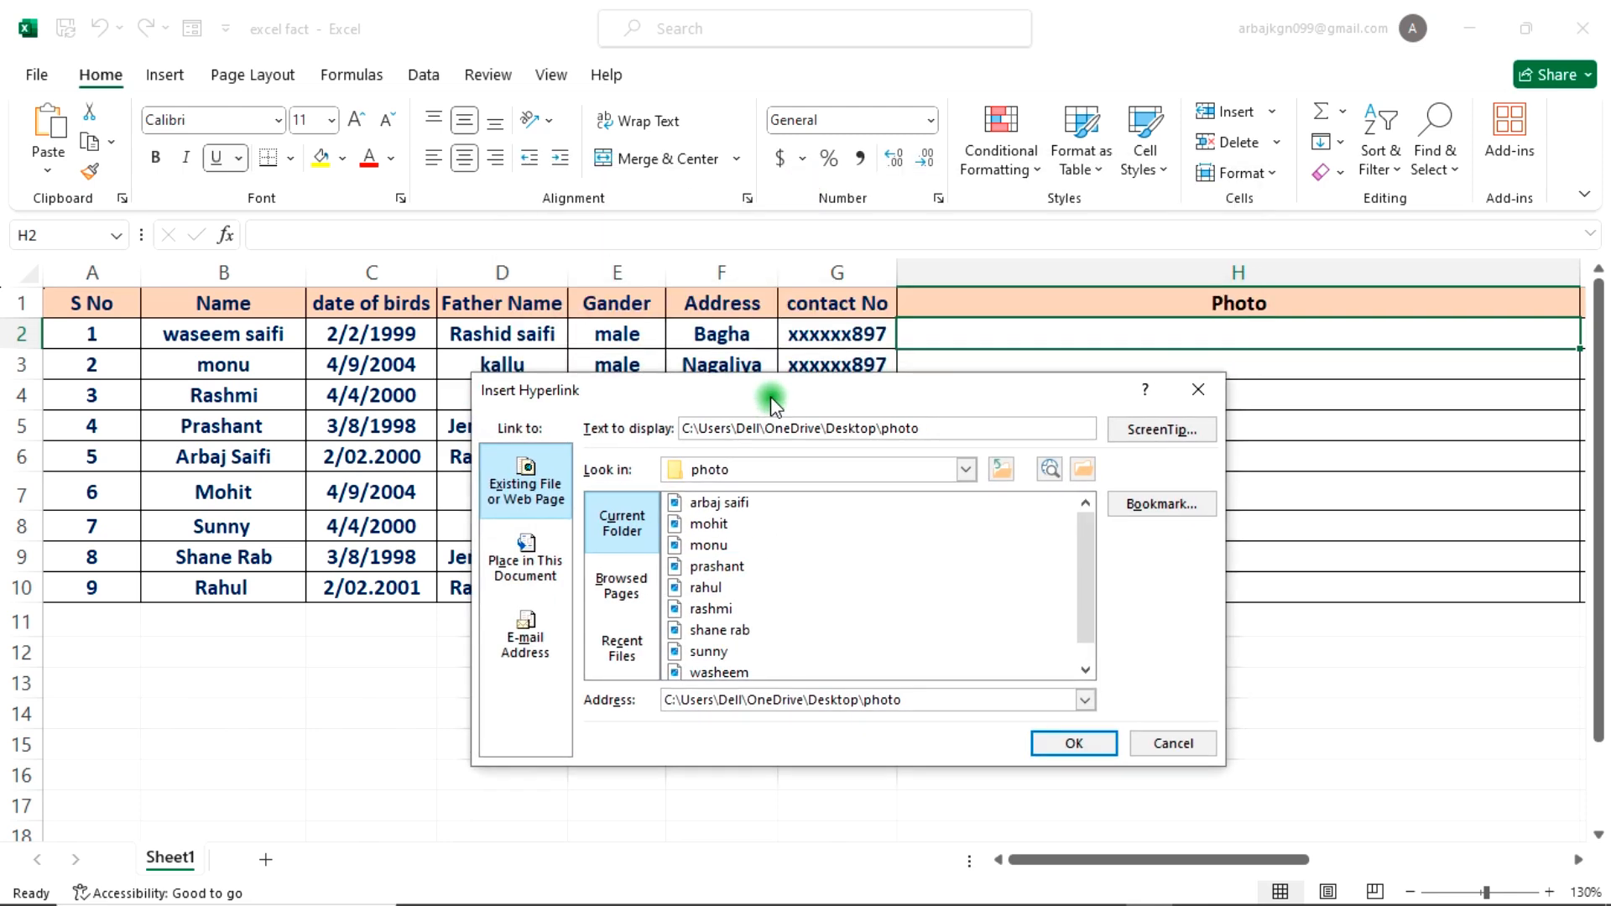
{"action": "scroll", "coordinate": [756, 645], "scroll_direction": "down", "scroll_amount": 1}
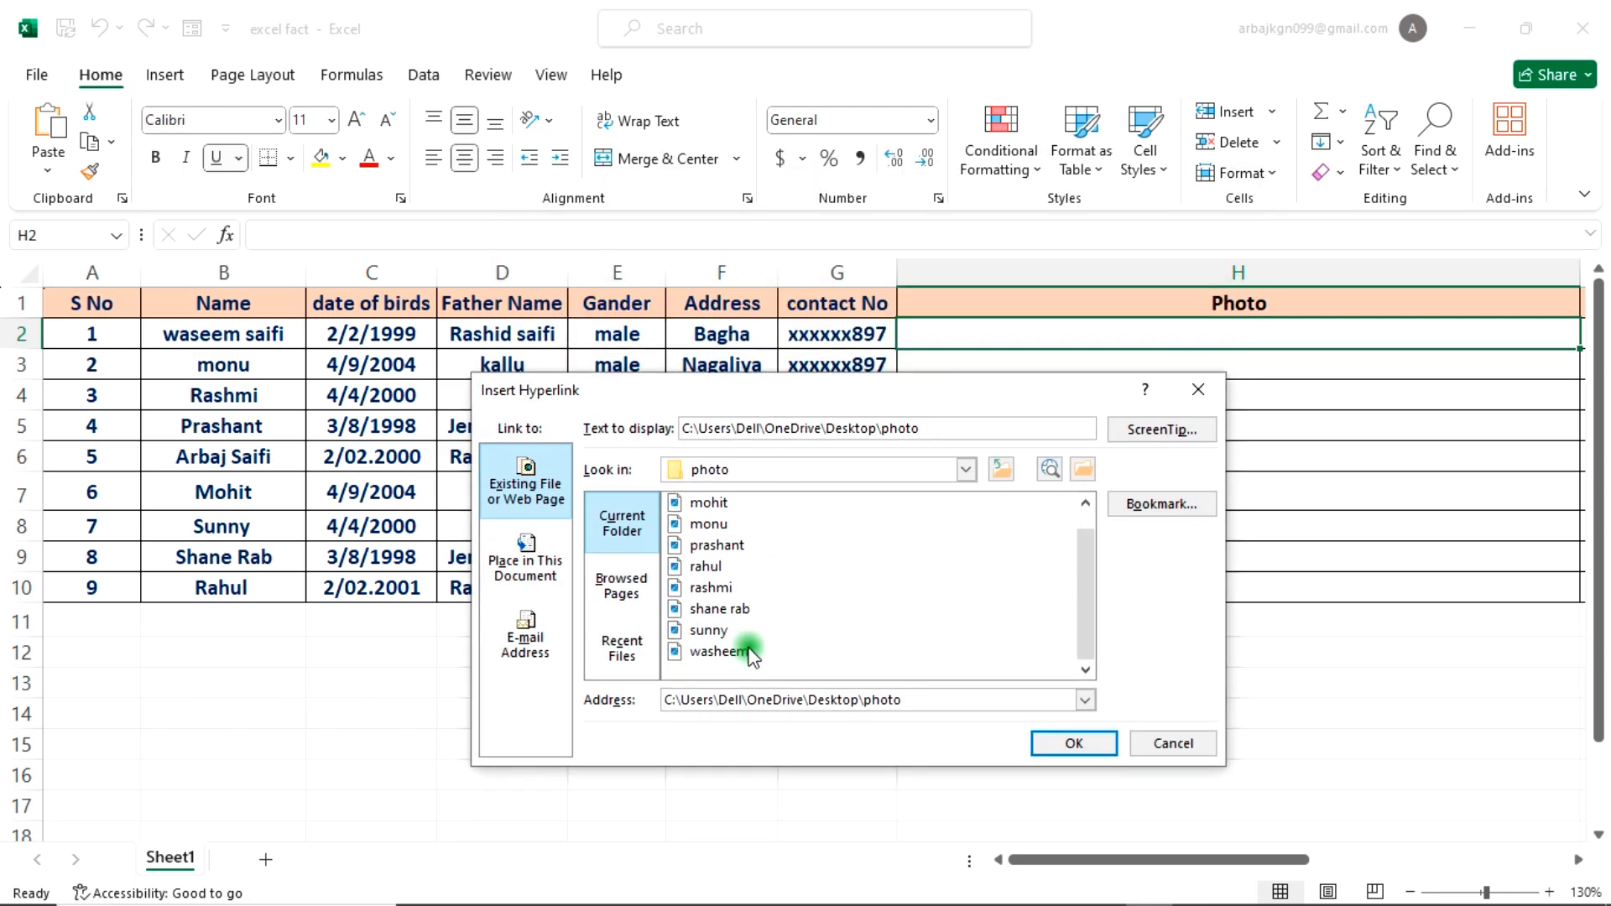
{"action": "left_click", "coordinate": [746, 652]}
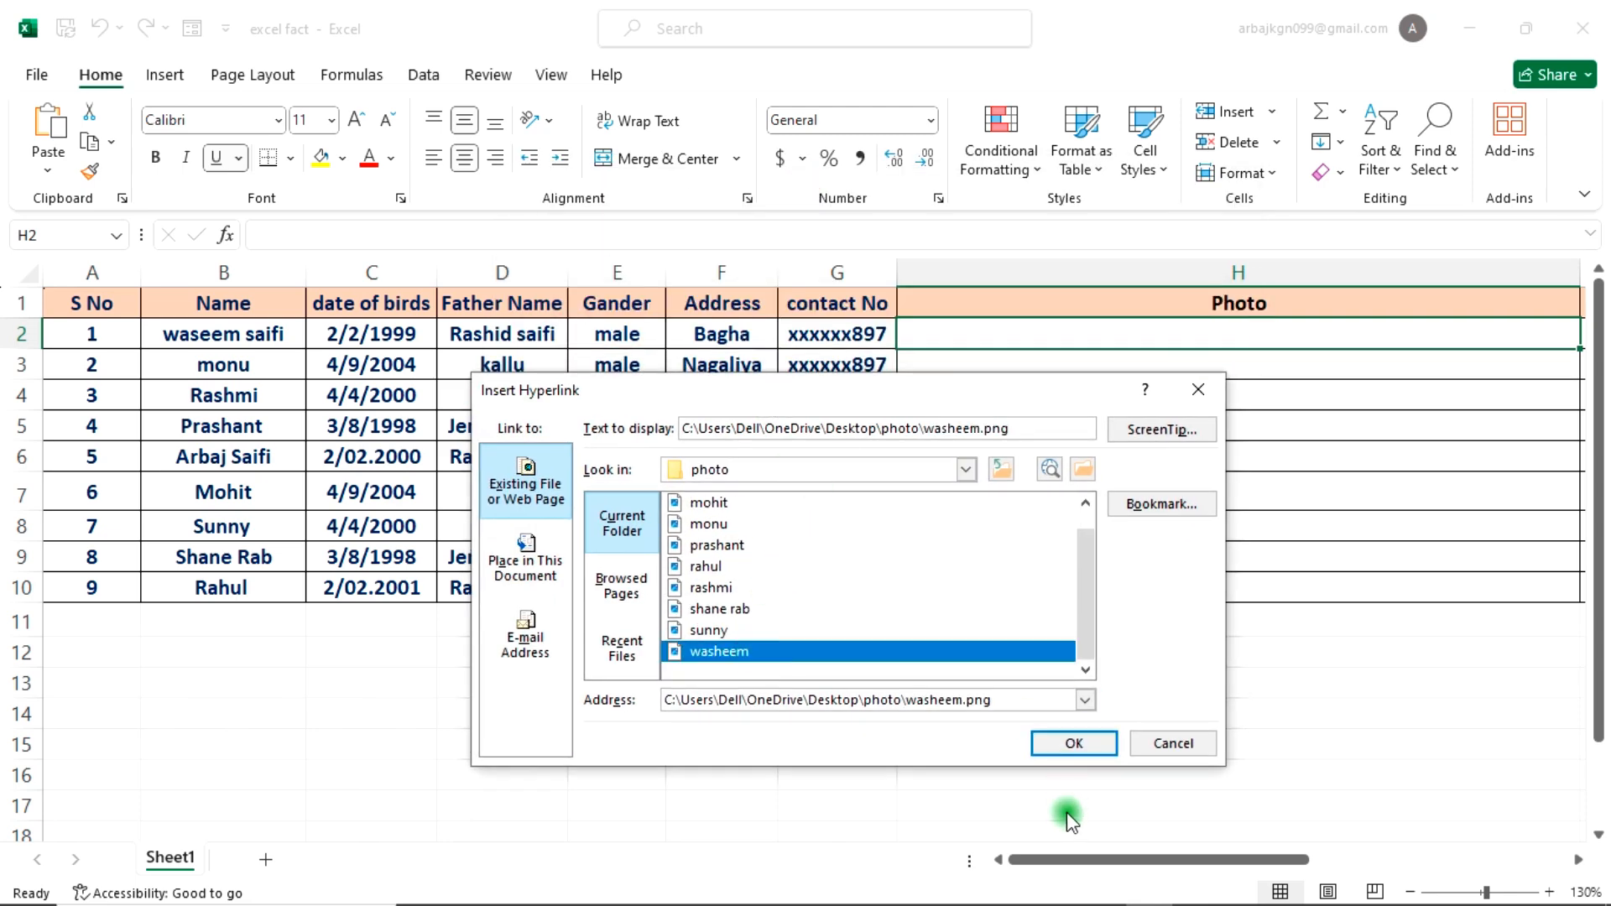
{"action": "left_click", "coordinate": [1075, 744]}
Step: Hyperlink cell H3 to the second student's PNG photo in the Desktop photo folder
{"action": "left_click", "coordinate": [1140, 376]}
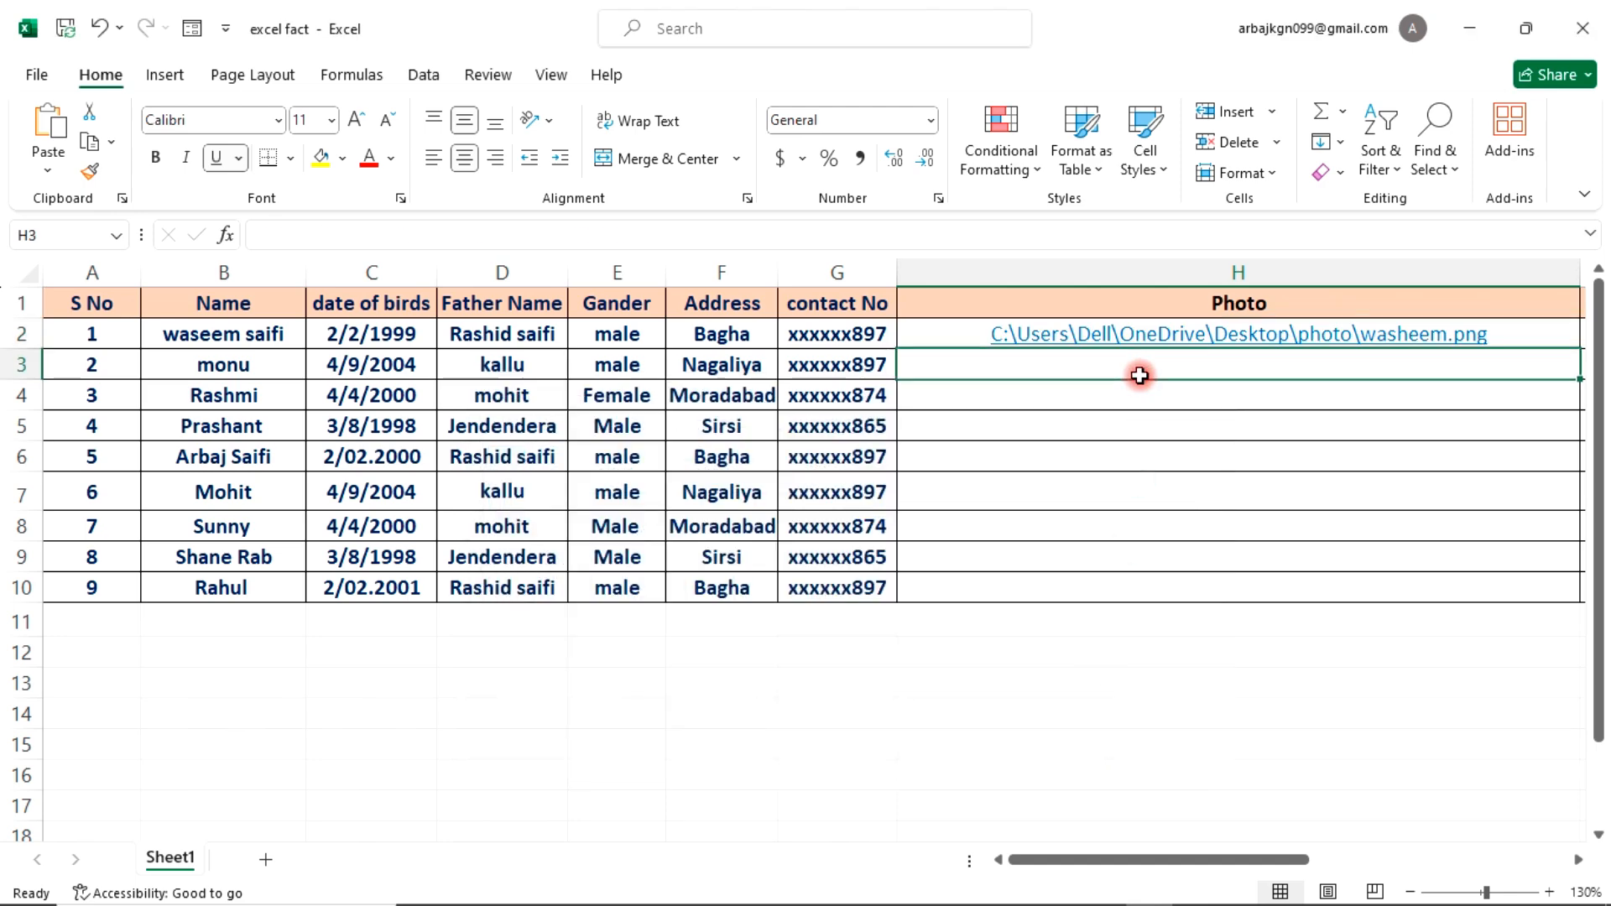
{"action": "key", "text": "ctrl+k"}
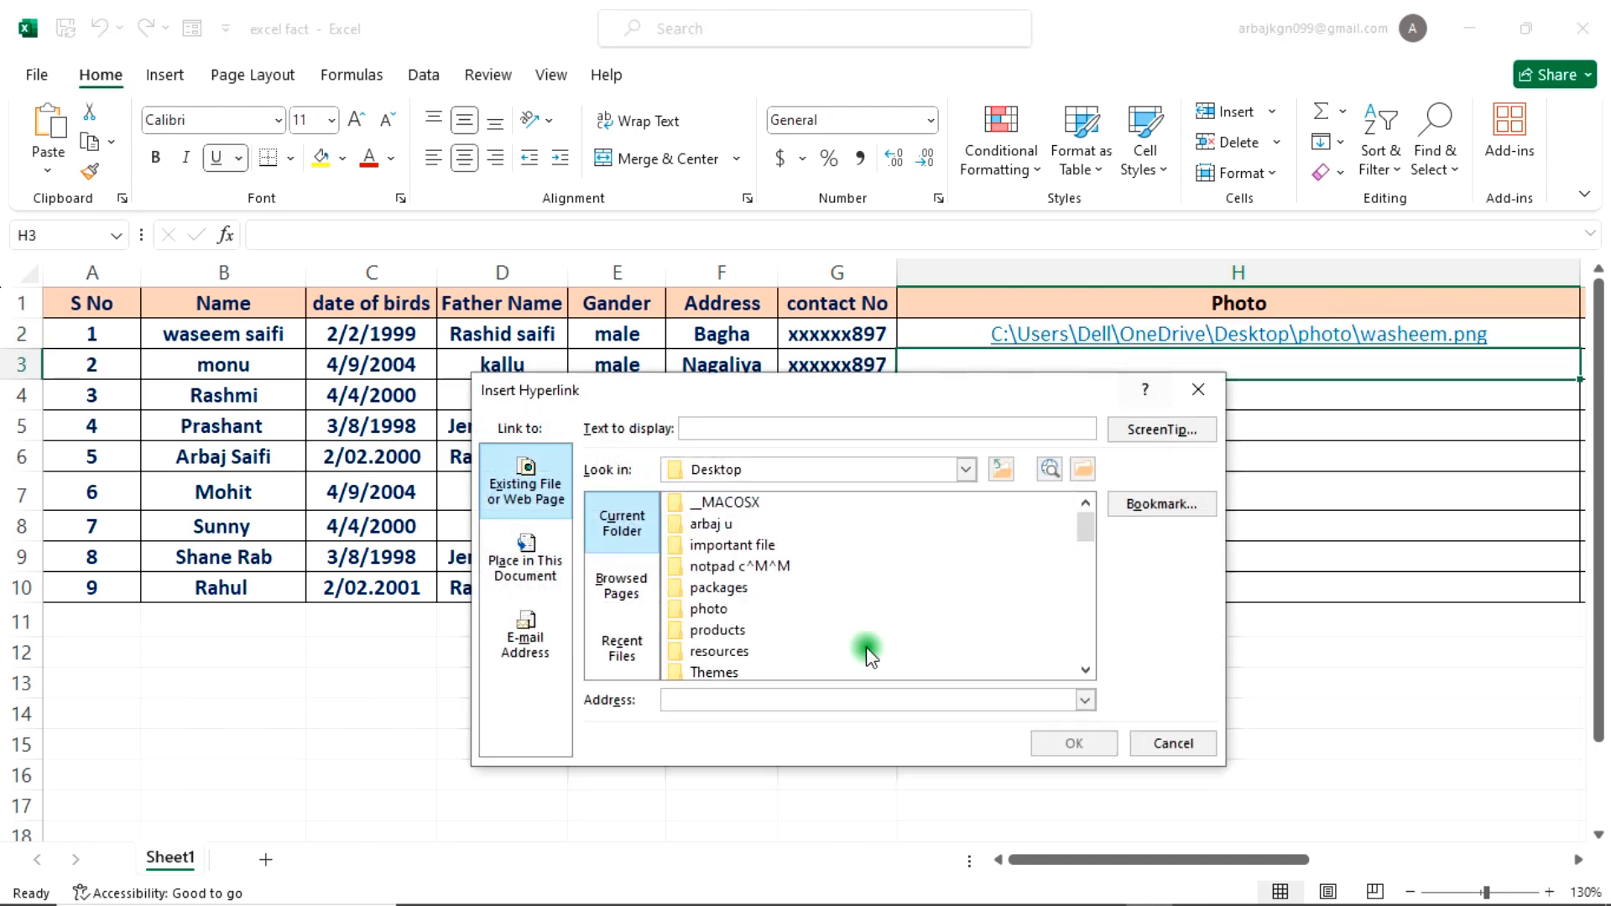
{"action": "left_click", "coordinate": [1001, 470]}
{"action": "scroll", "coordinate": [820, 629], "scroll_direction": "down", "scroll_amount": 5}
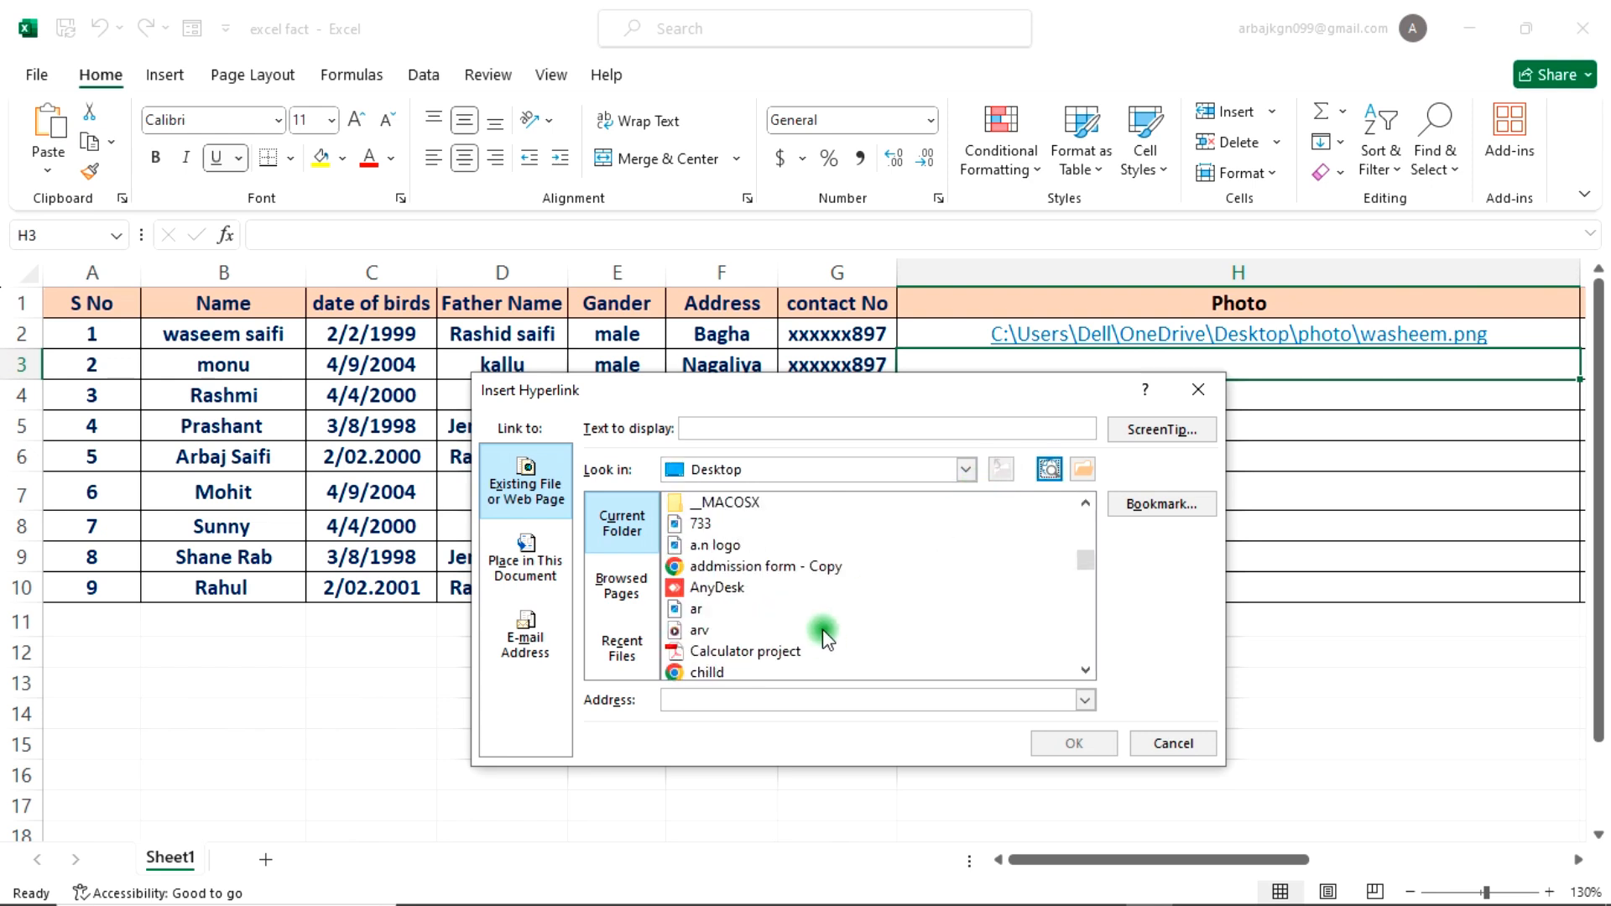
{"action": "left_click", "coordinate": [743, 606]}
{"action": "double_click", "coordinate": [747, 590]}
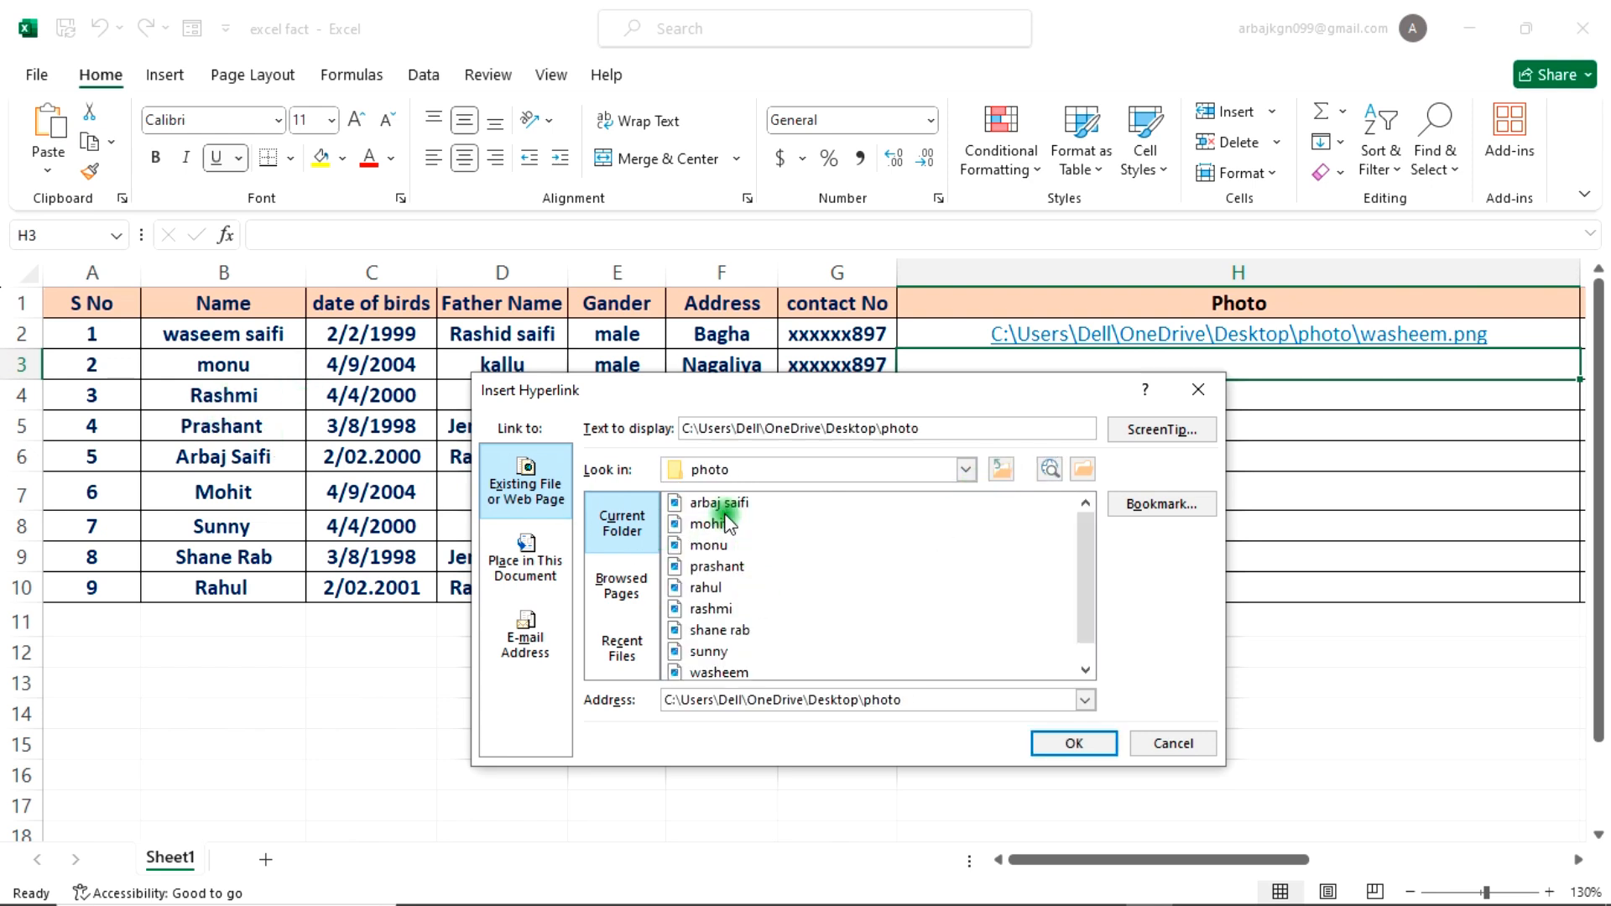
{"action": "left_click", "coordinate": [713, 544]}
{"action": "left_click", "coordinate": [1087, 743]}
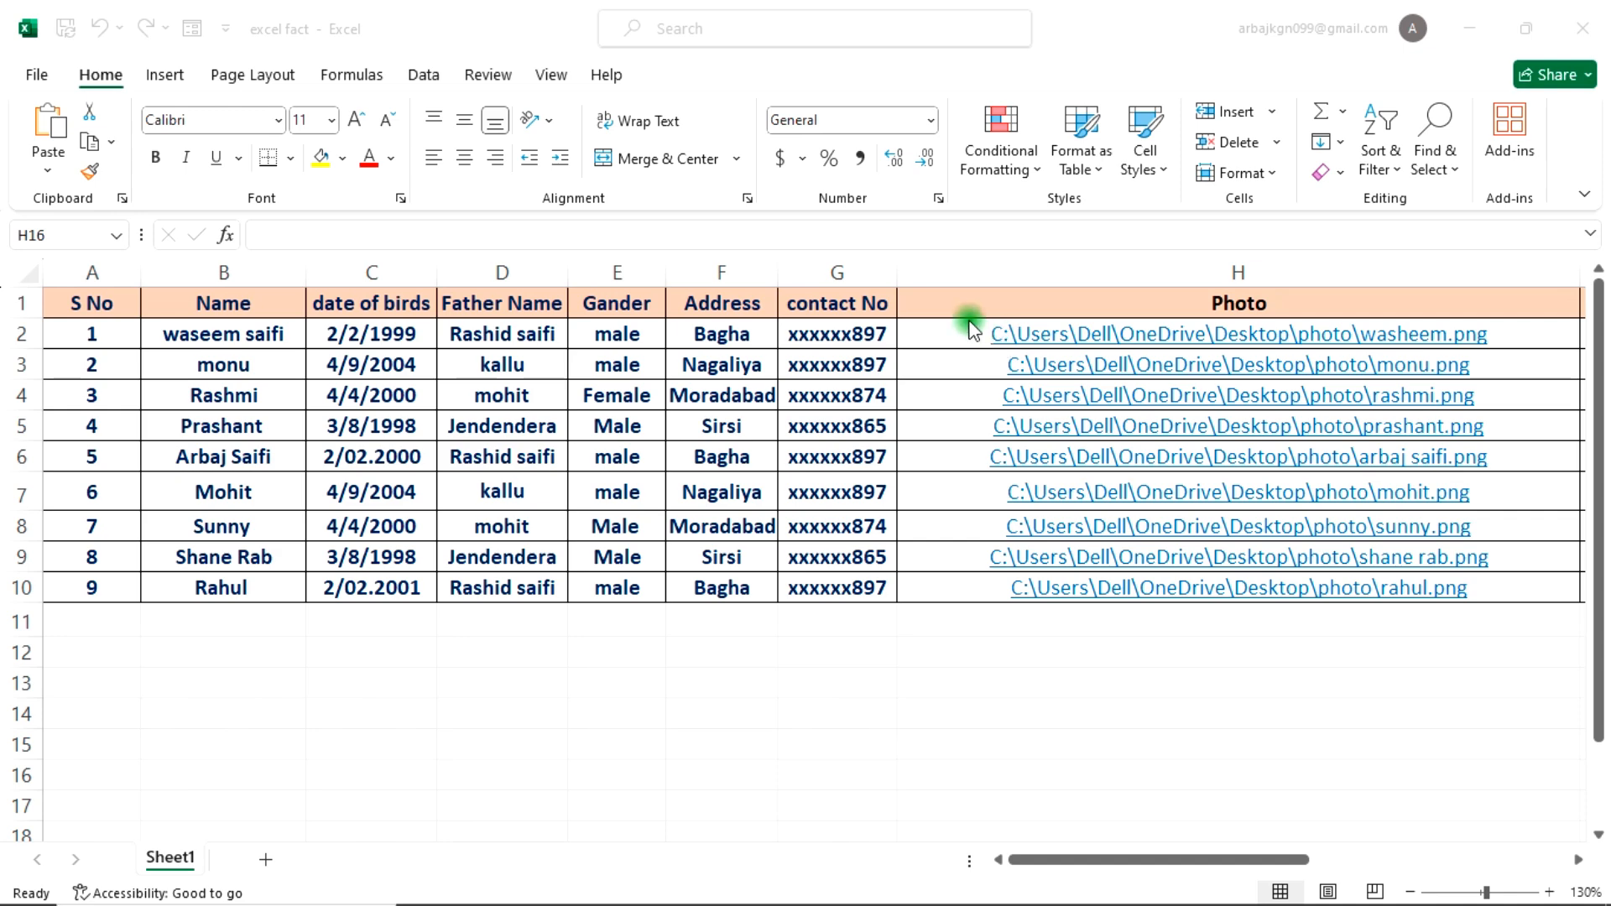
Step: Replace every backslash with a double backslash in the photo paths of H2:H10
{"action": "left_click_drag", "start_coordinate": [951, 332], "coordinate": [1301, 589]}
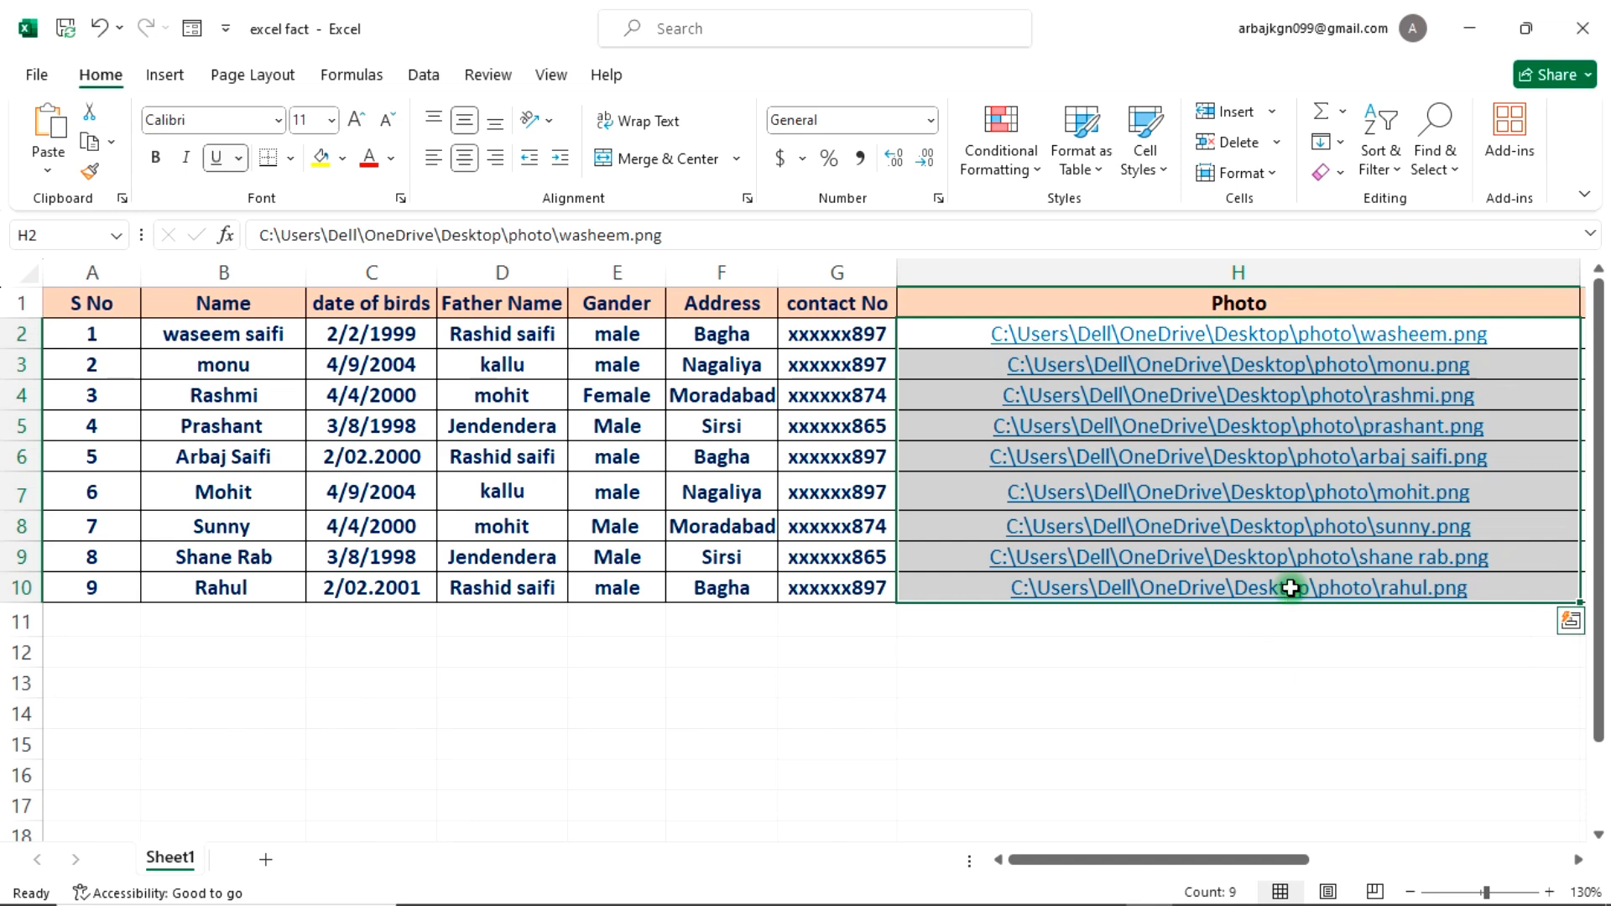
{"action": "key", "text": "ctrl+h"}
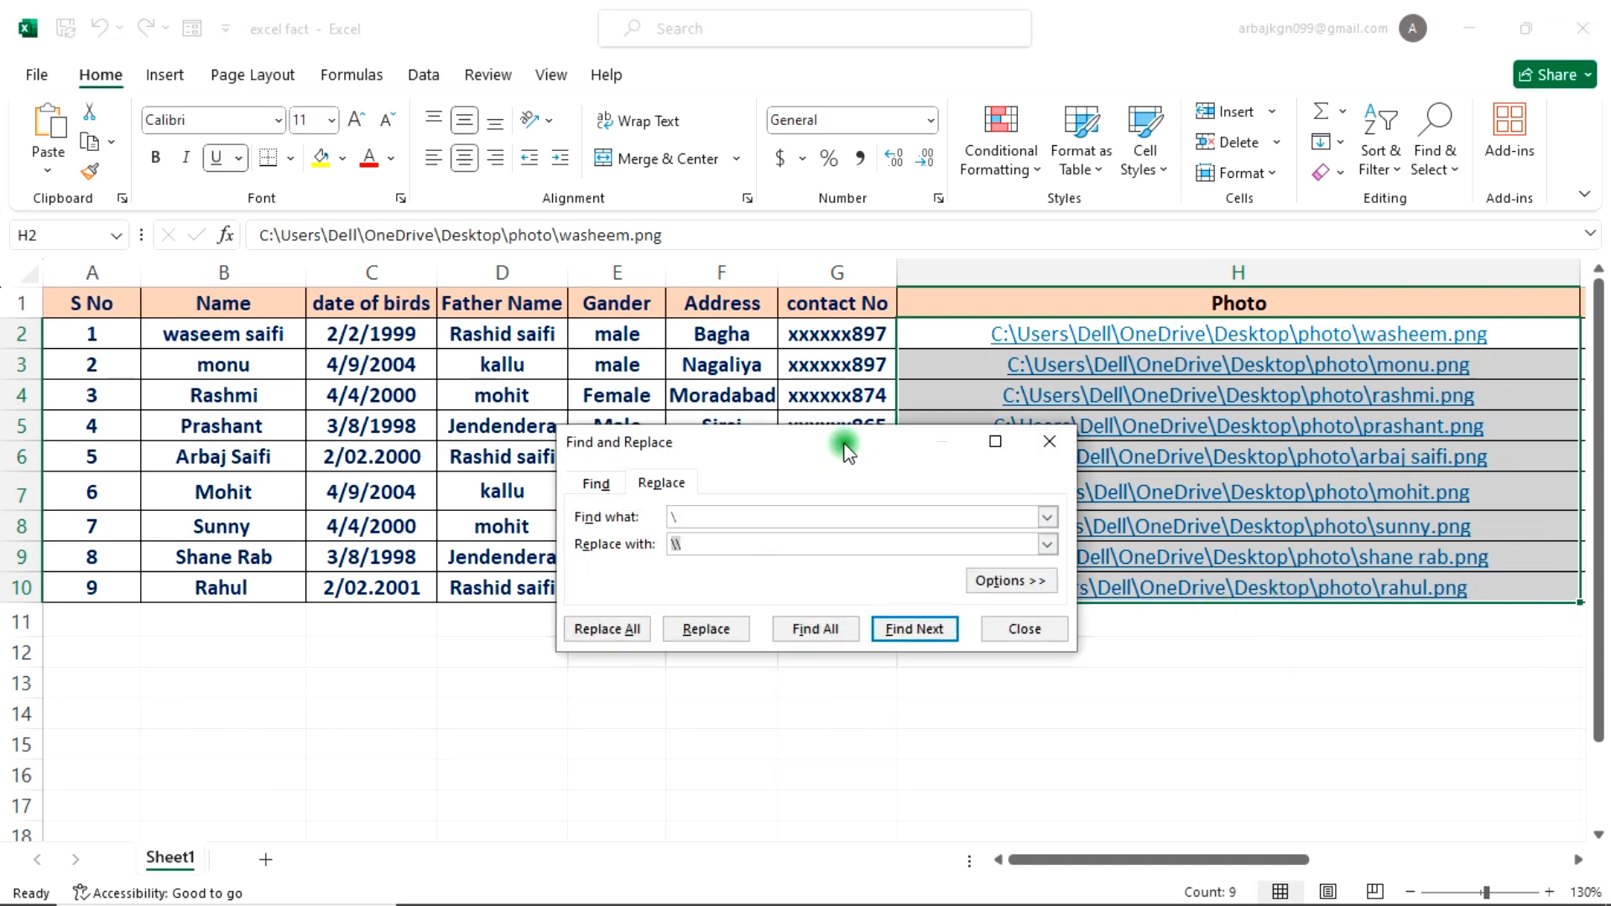
{"action": "left_click_drag", "start_coordinate": [839, 442], "coordinate": [850, 412]}
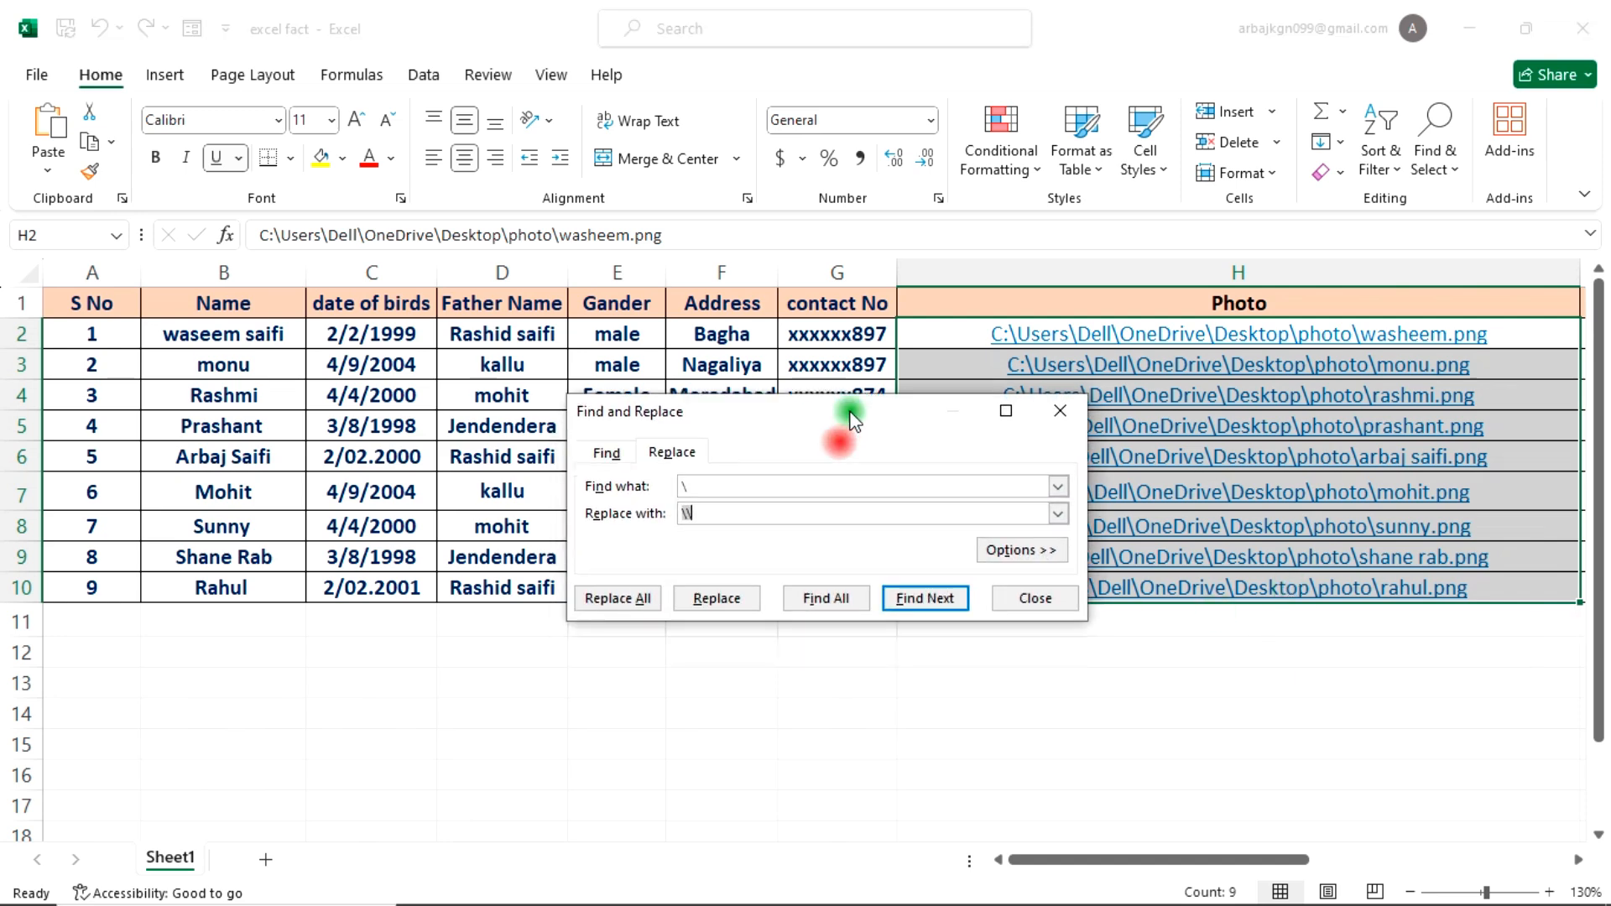
{"action": "left_click", "coordinate": [713, 487]}
{"action": "left_click", "coordinate": [593, 599]}
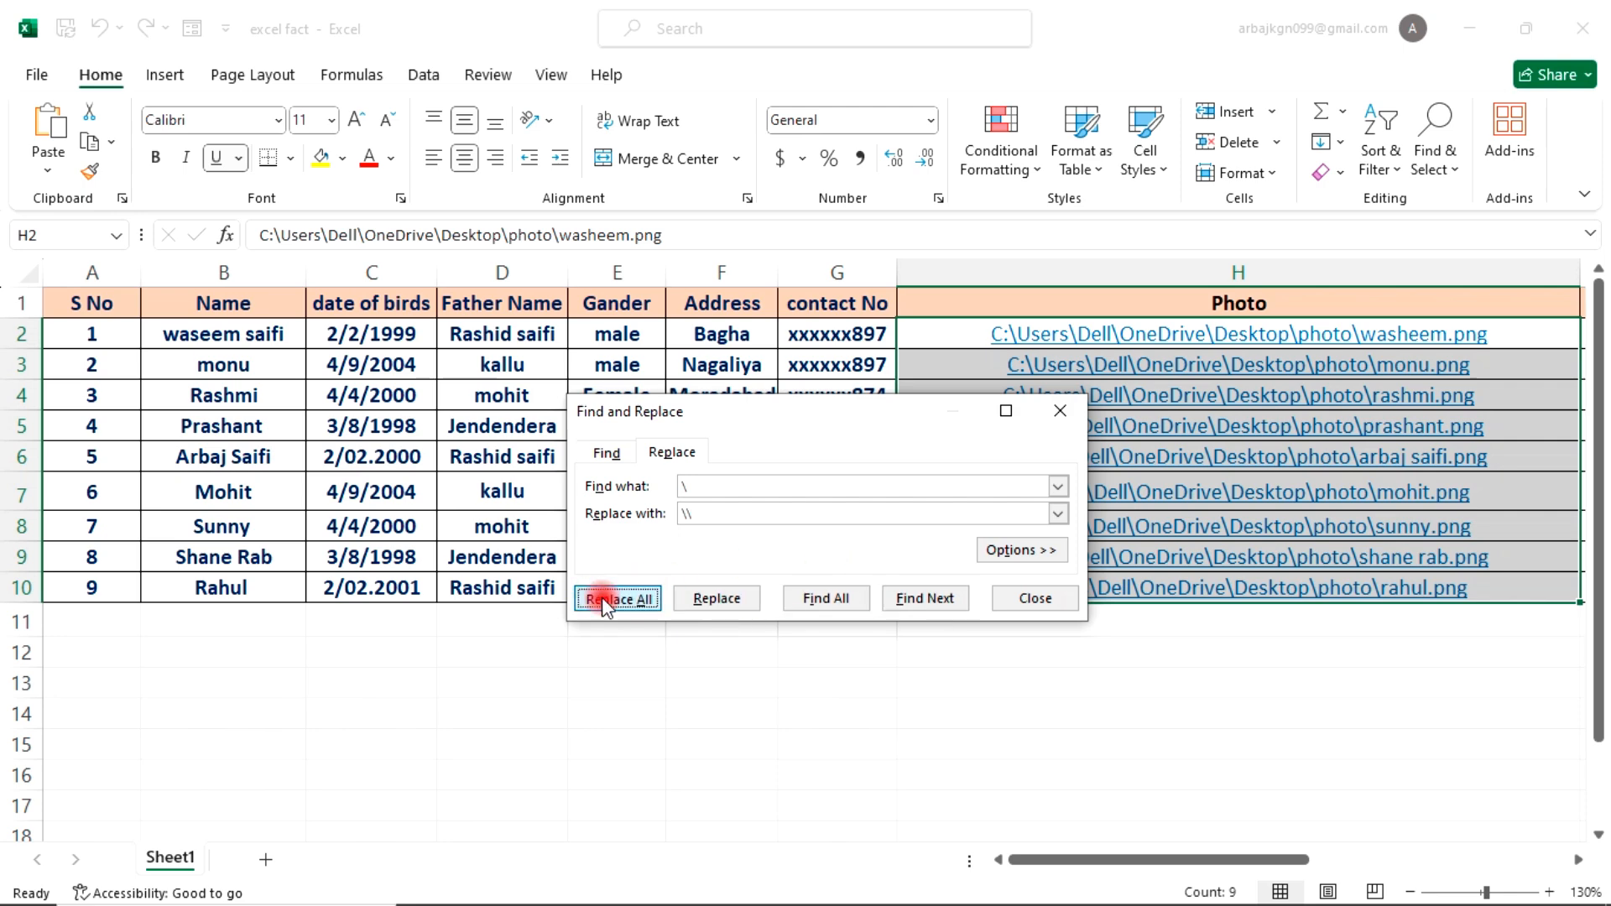
{"action": "left_click", "coordinate": [777, 529]}
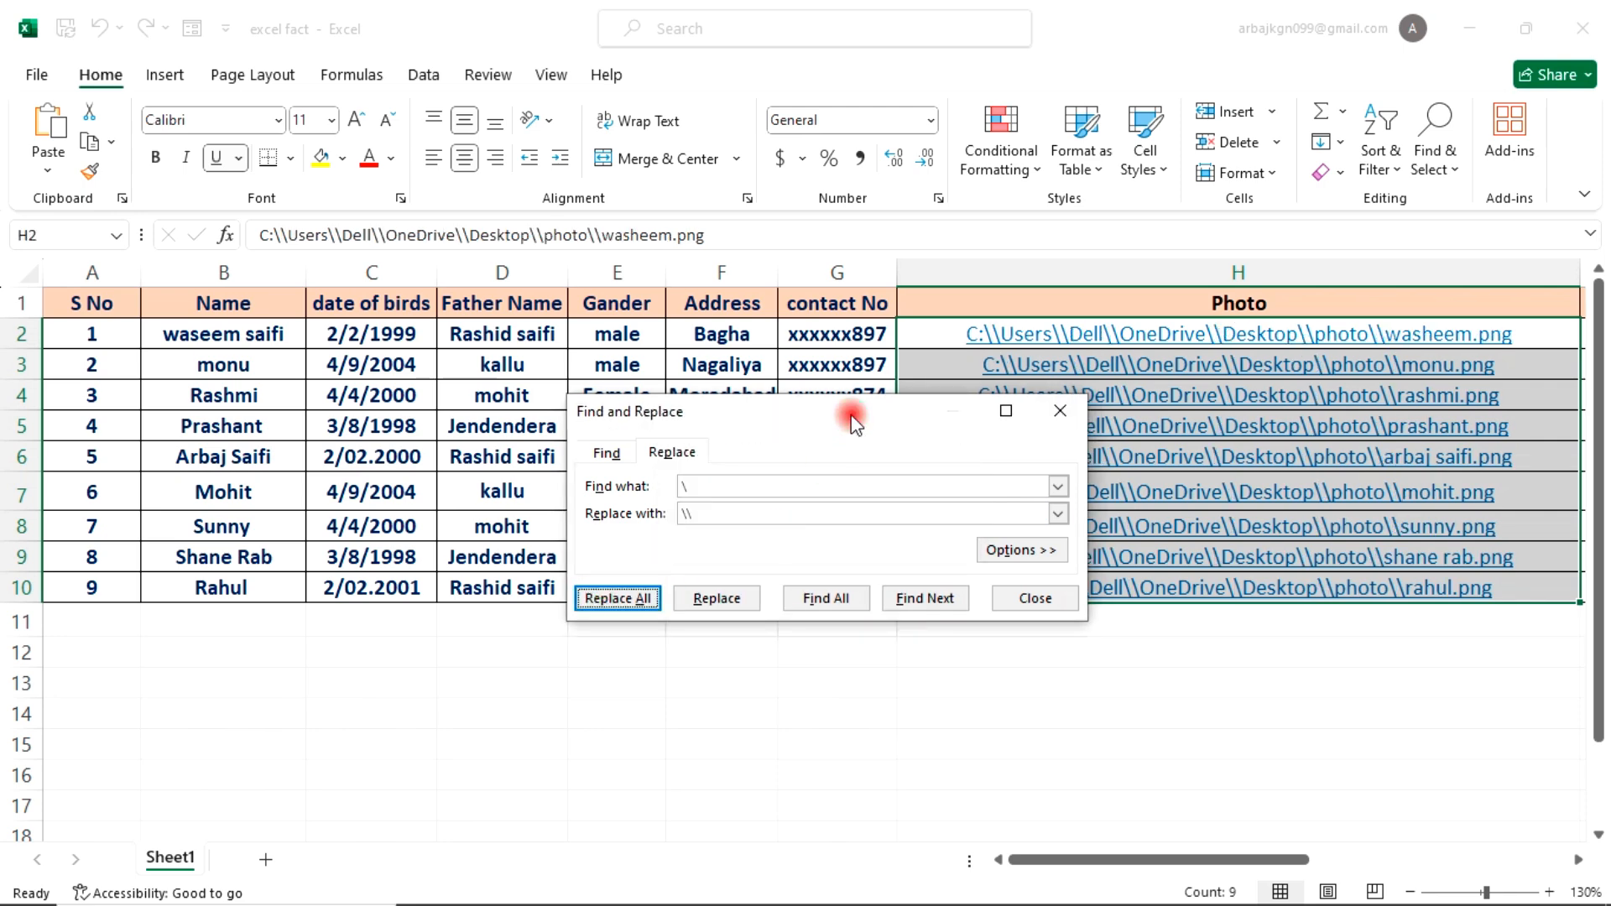
{"action": "left_click_drag", "start_coordinate": [852, 413], "coordinate": [756, 521]}
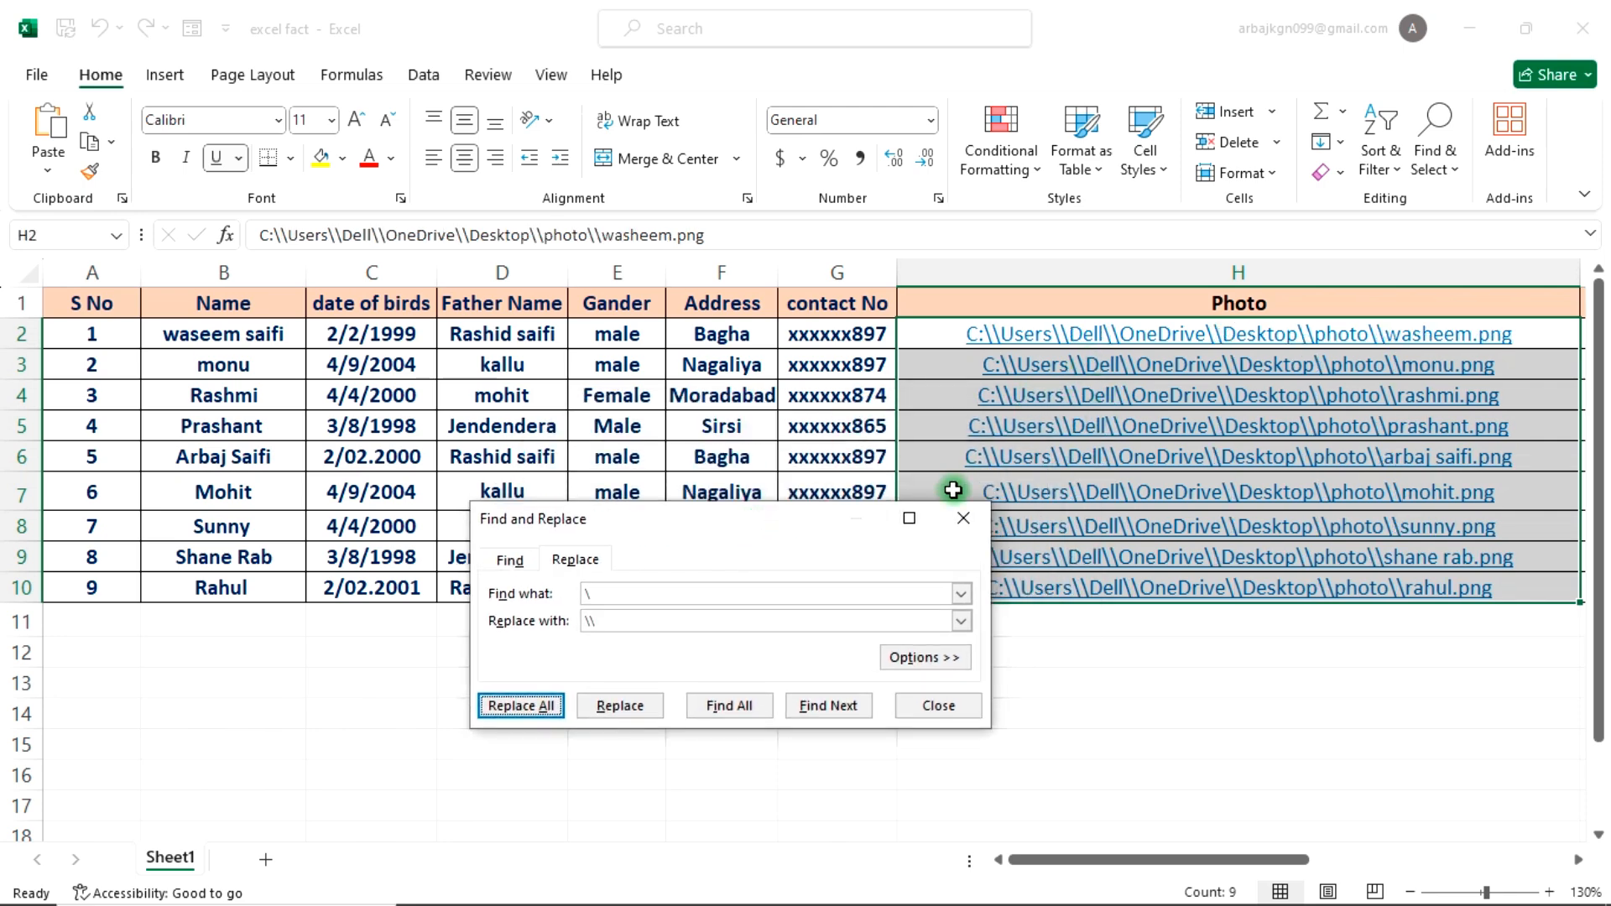
{"action": "left_click", "coordinate": [963, 518]}
{"action": "left_click", "coordinate": [1028, 627]}
{"action": "left_click", "coordinate": [999, 655]}
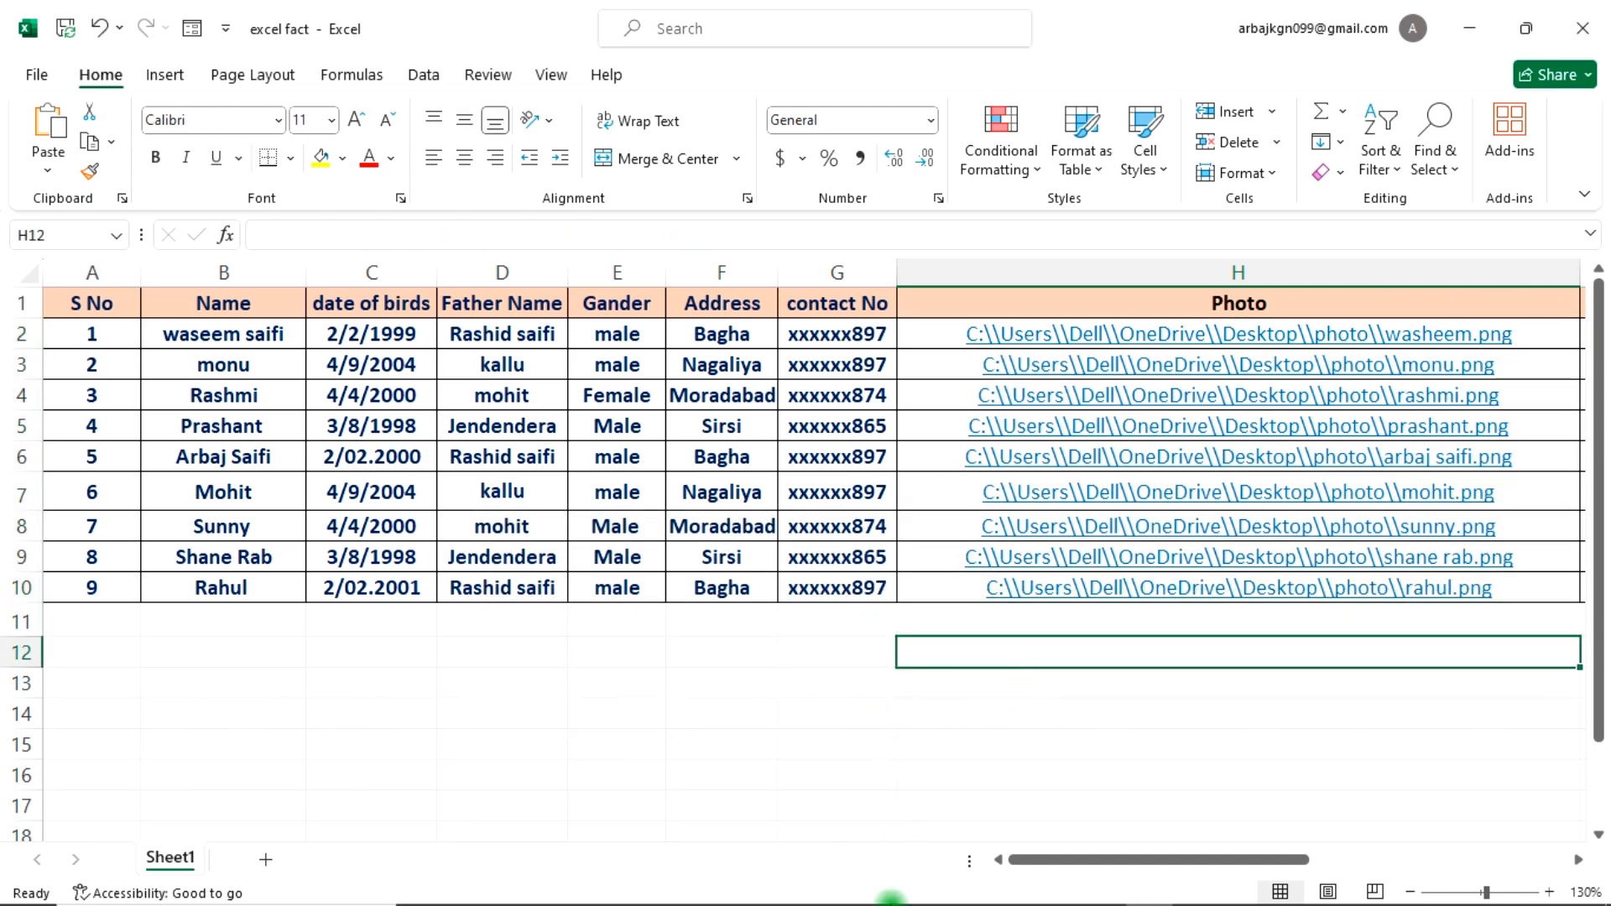
Step: Open Word and create a new blank document
{"action": "mouse_move", "coordinate": [893, 900]}
{"action": "left_click", "coordinate": [1147, 881]}
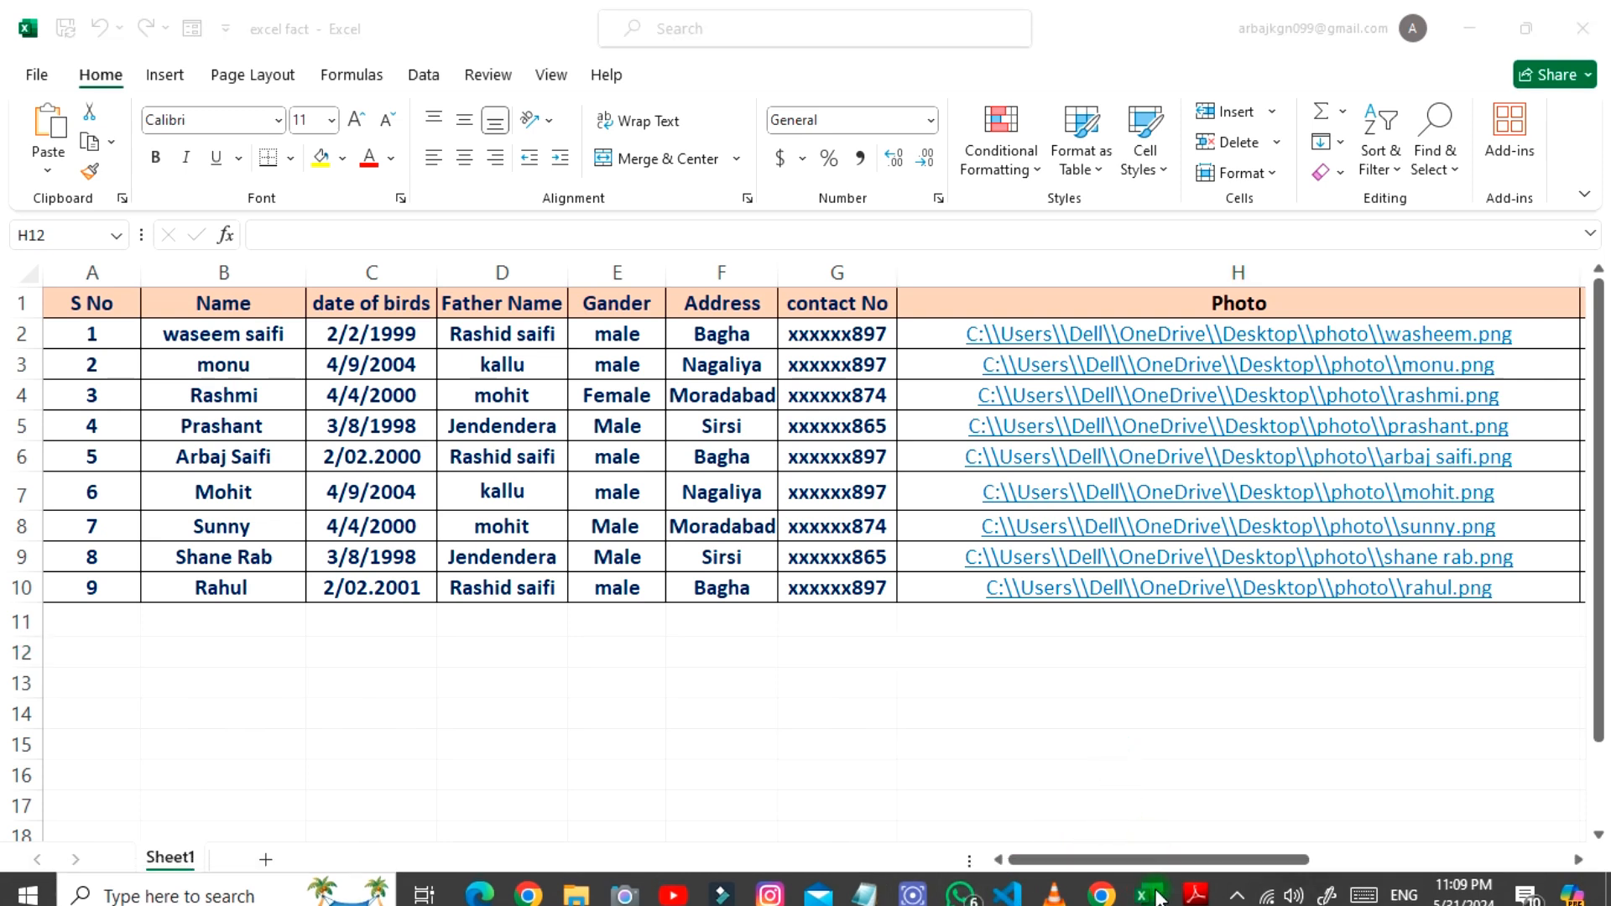
{"action": "mouse_move", "coordinate": [1160, 897]}
{"action": "mouse_move", "coordinate": [1157, 888]}
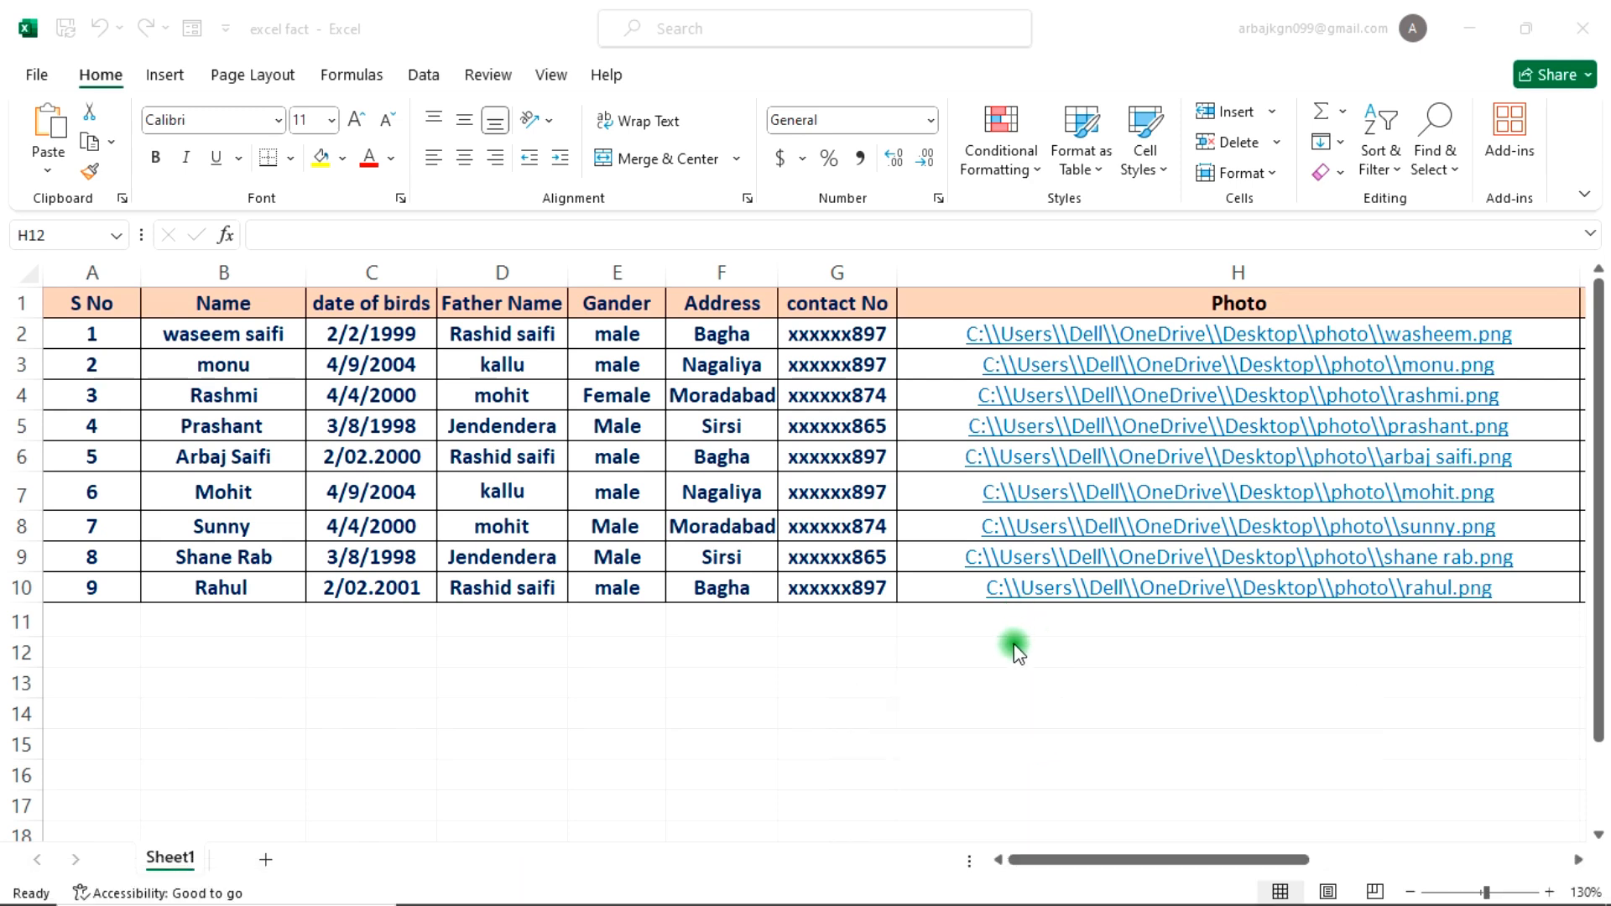
{"action": "key", "text": "super+r"}
{"action": "left_click", "coordinate": [199, 851]}
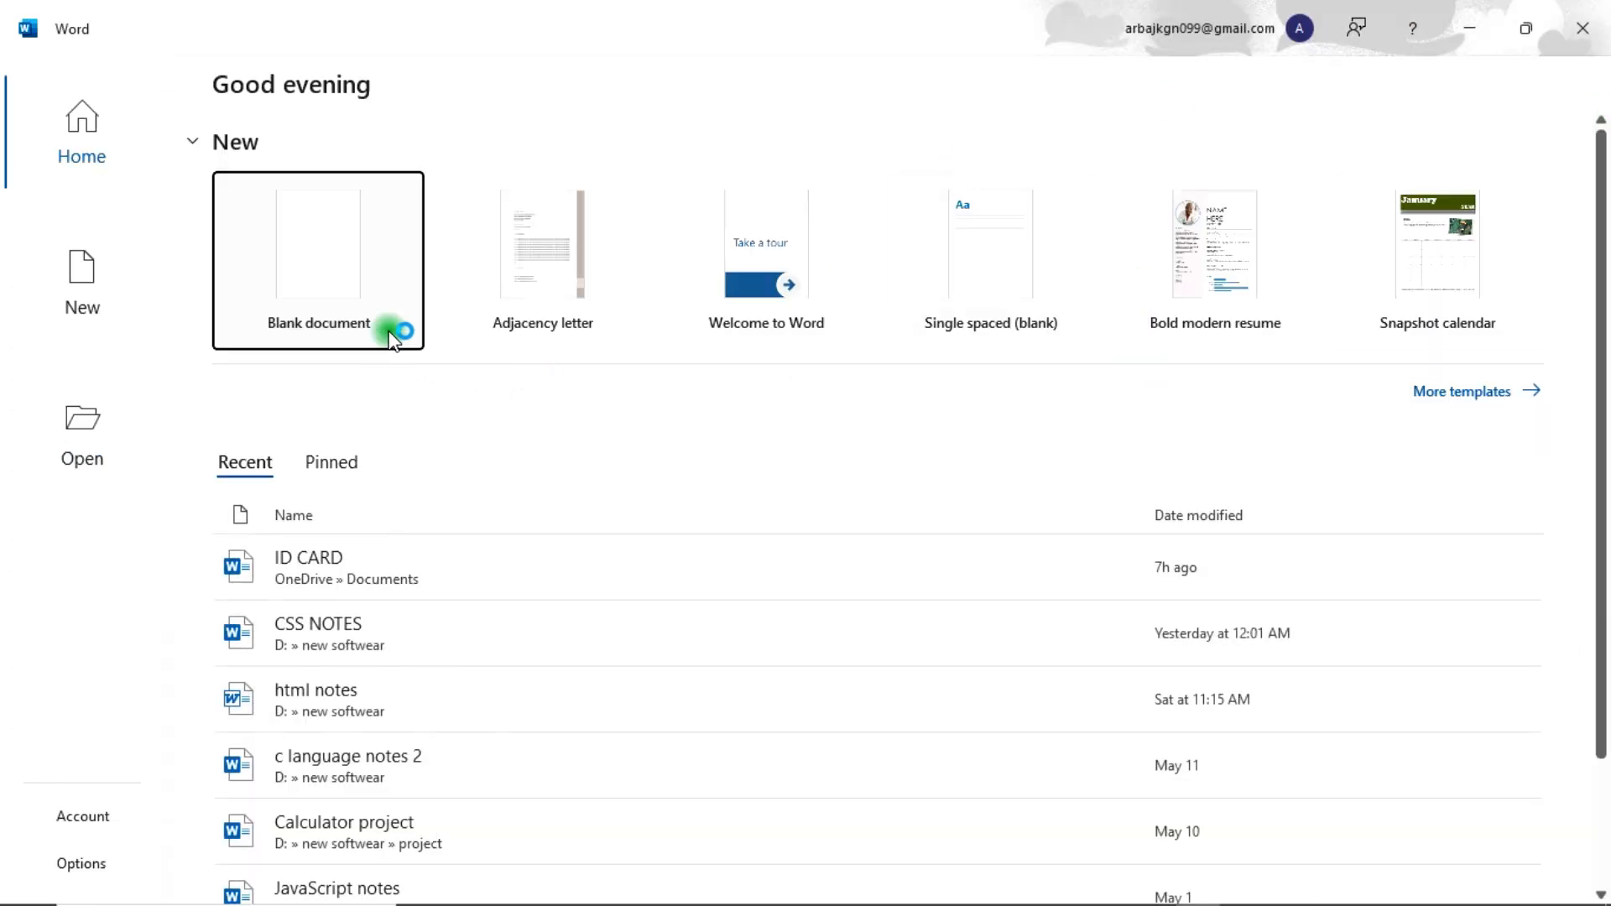
{"action": "left_click", "coordinate": [382, 258]}
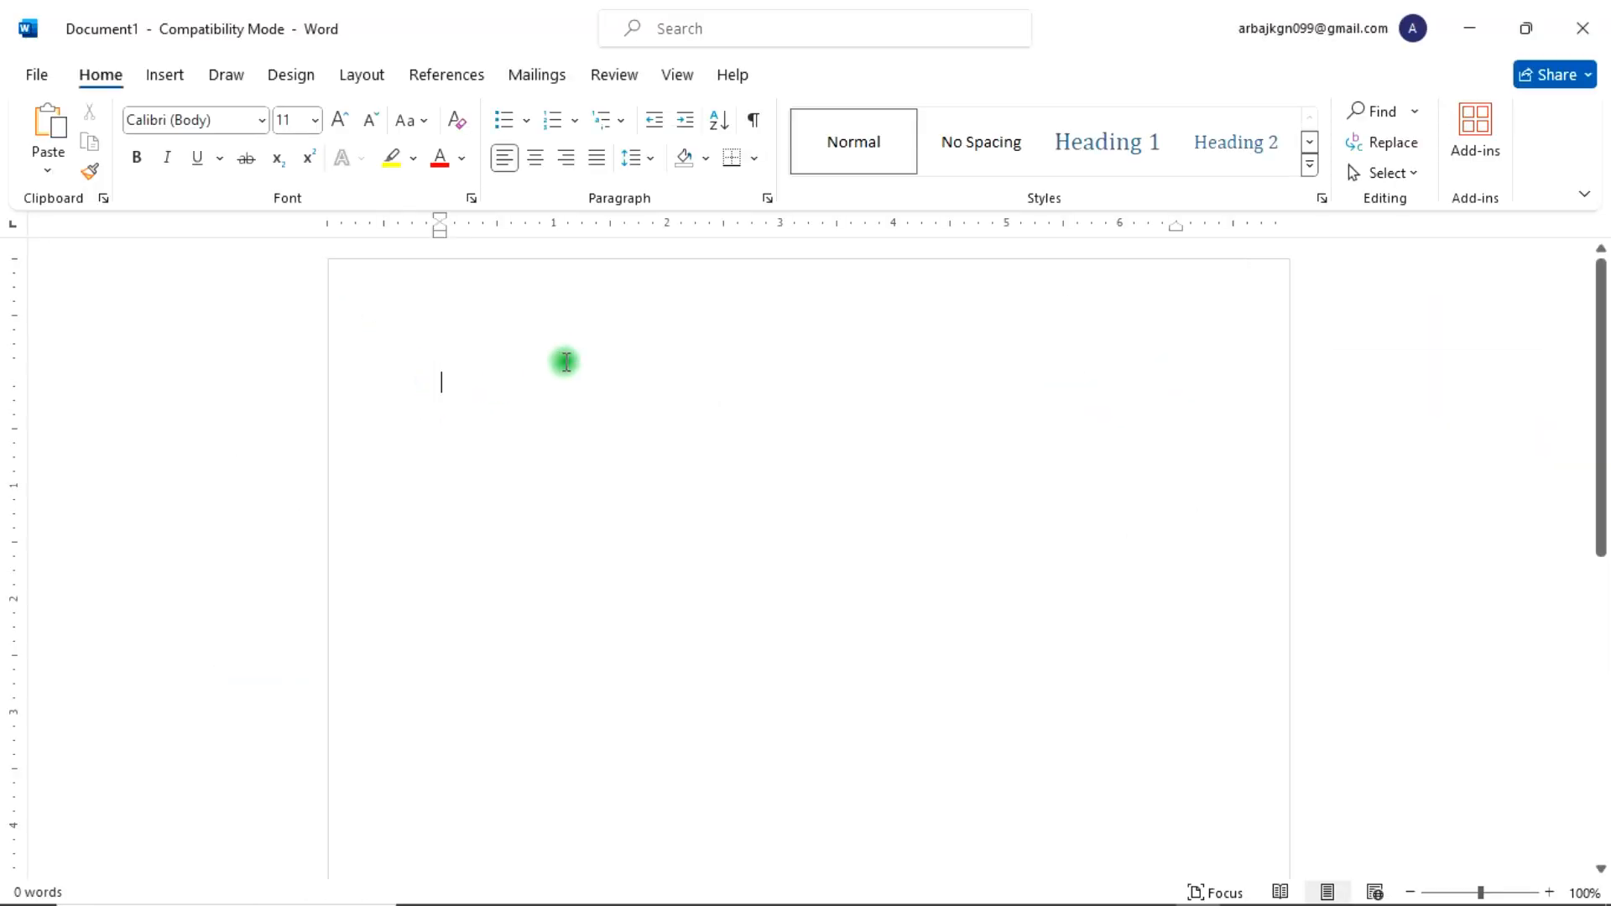
Step: Set the page margins to the last custom setting of 0 inches on all sides and the paper size to A4
{"action": "left_click", "coordinate": [362, 74]}
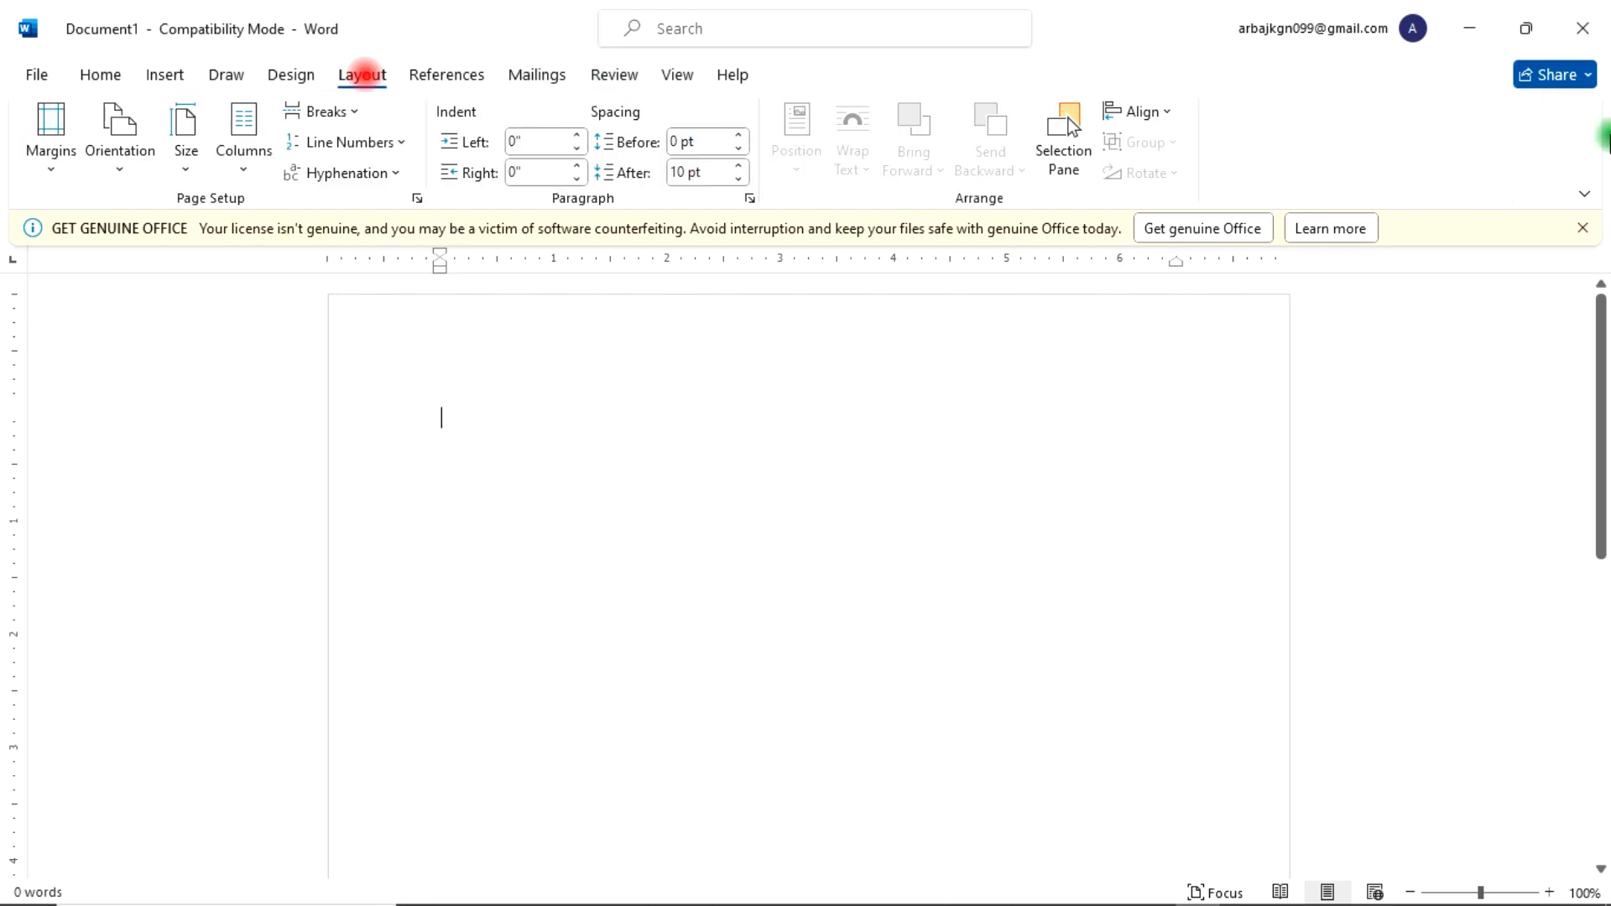
{"action": "left_click", "coordinate": [1583, 228]}
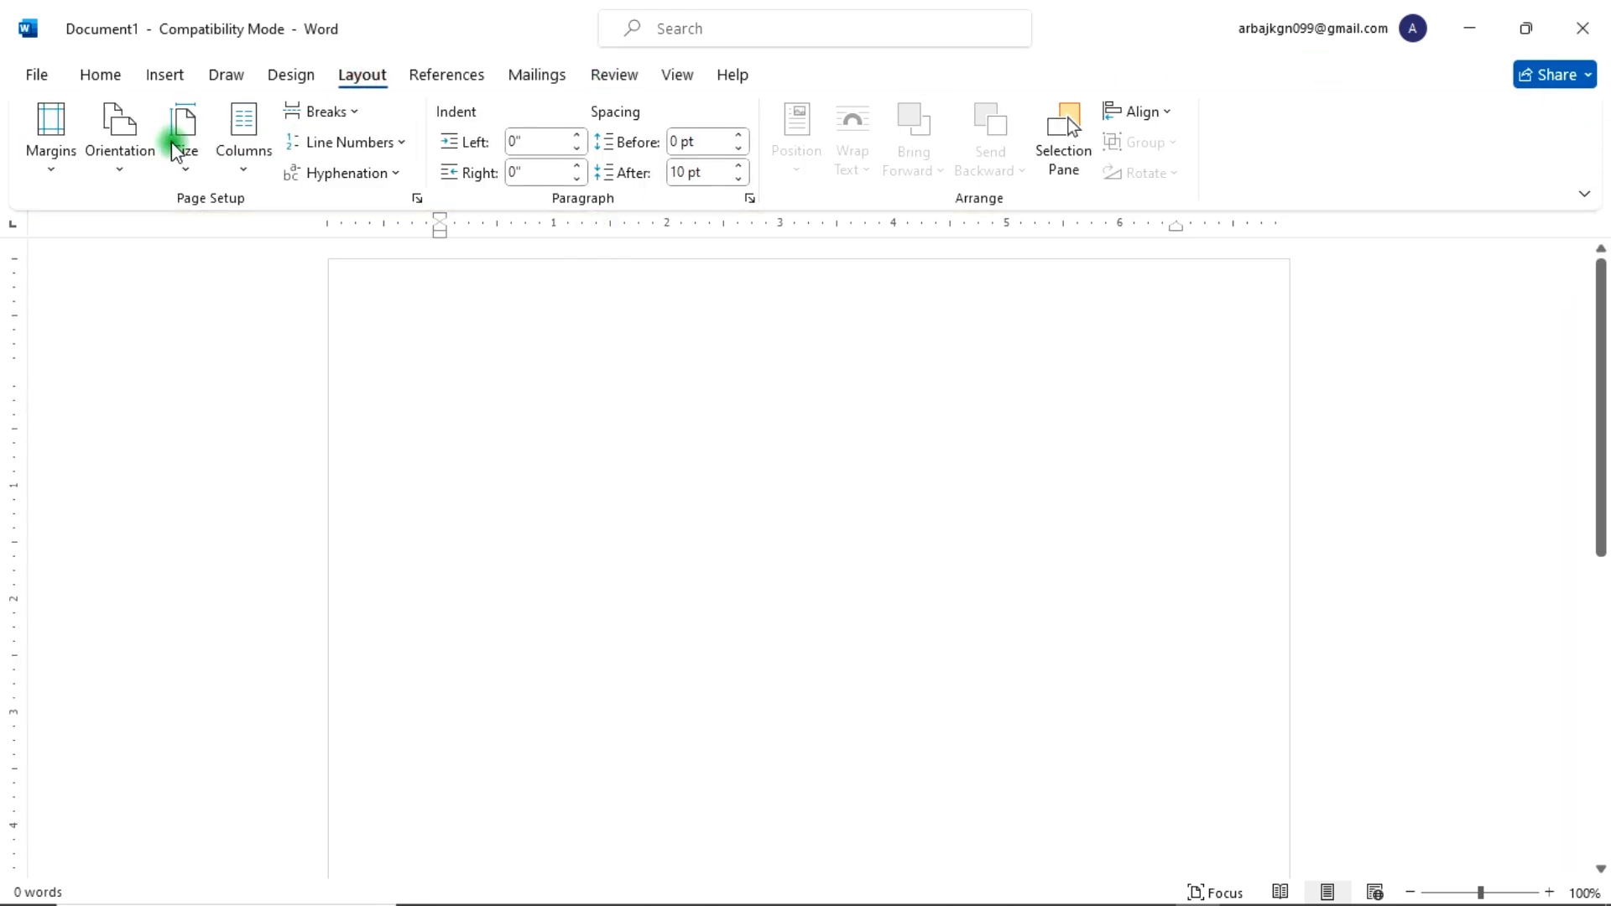
{"action": "left_click", "coordinate": [44, 167]}
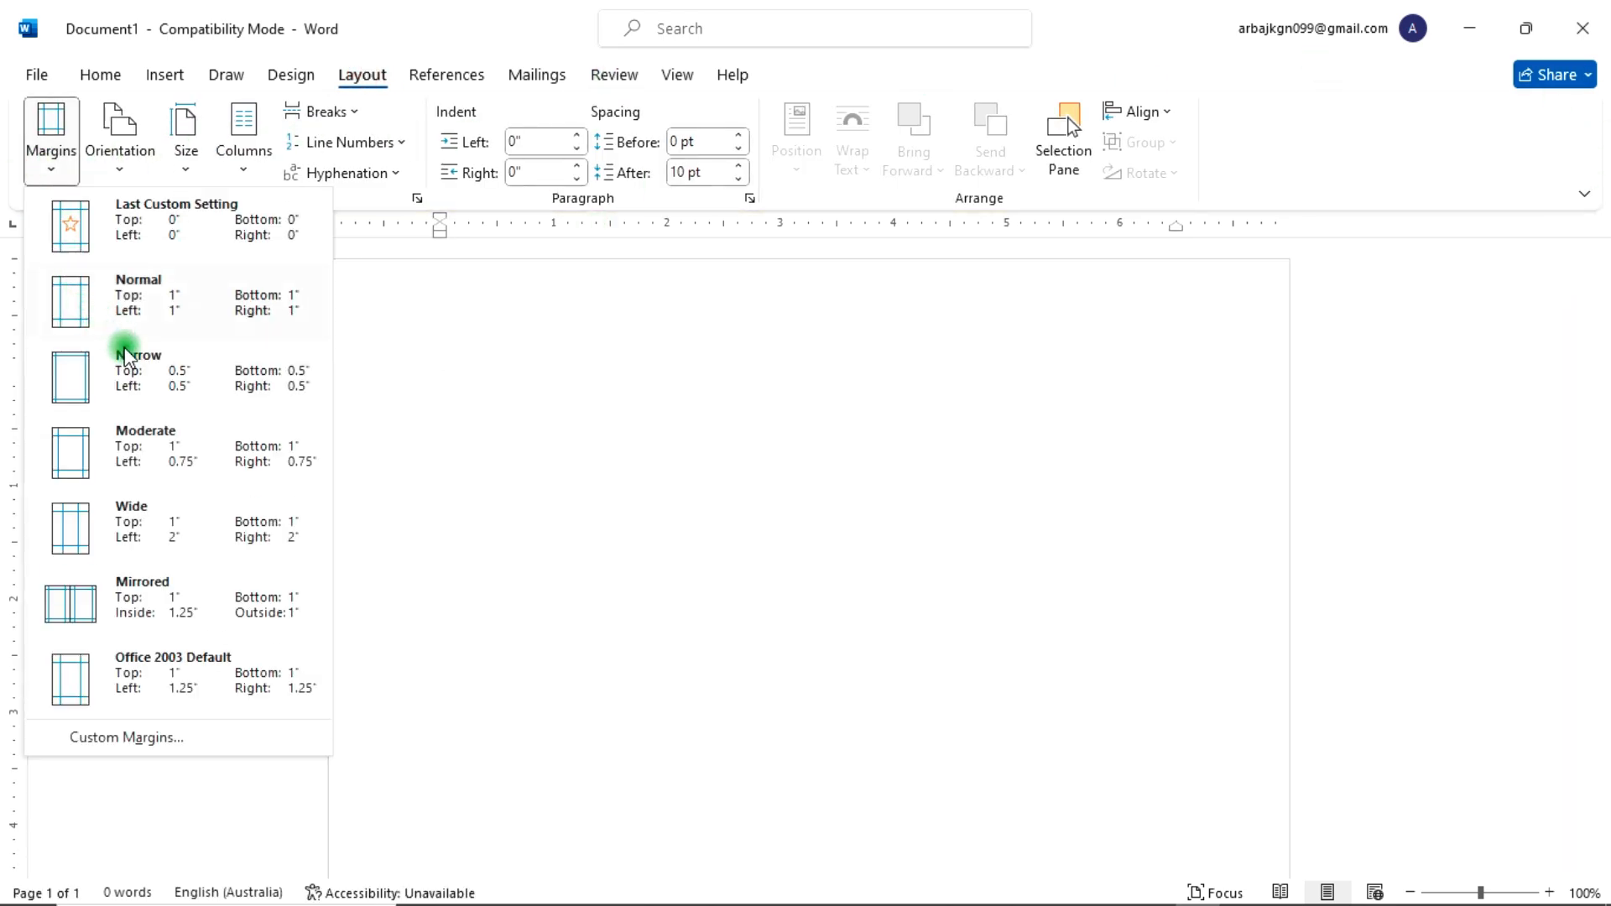
{"action": "left_click", "coordinate": [174, 231]}
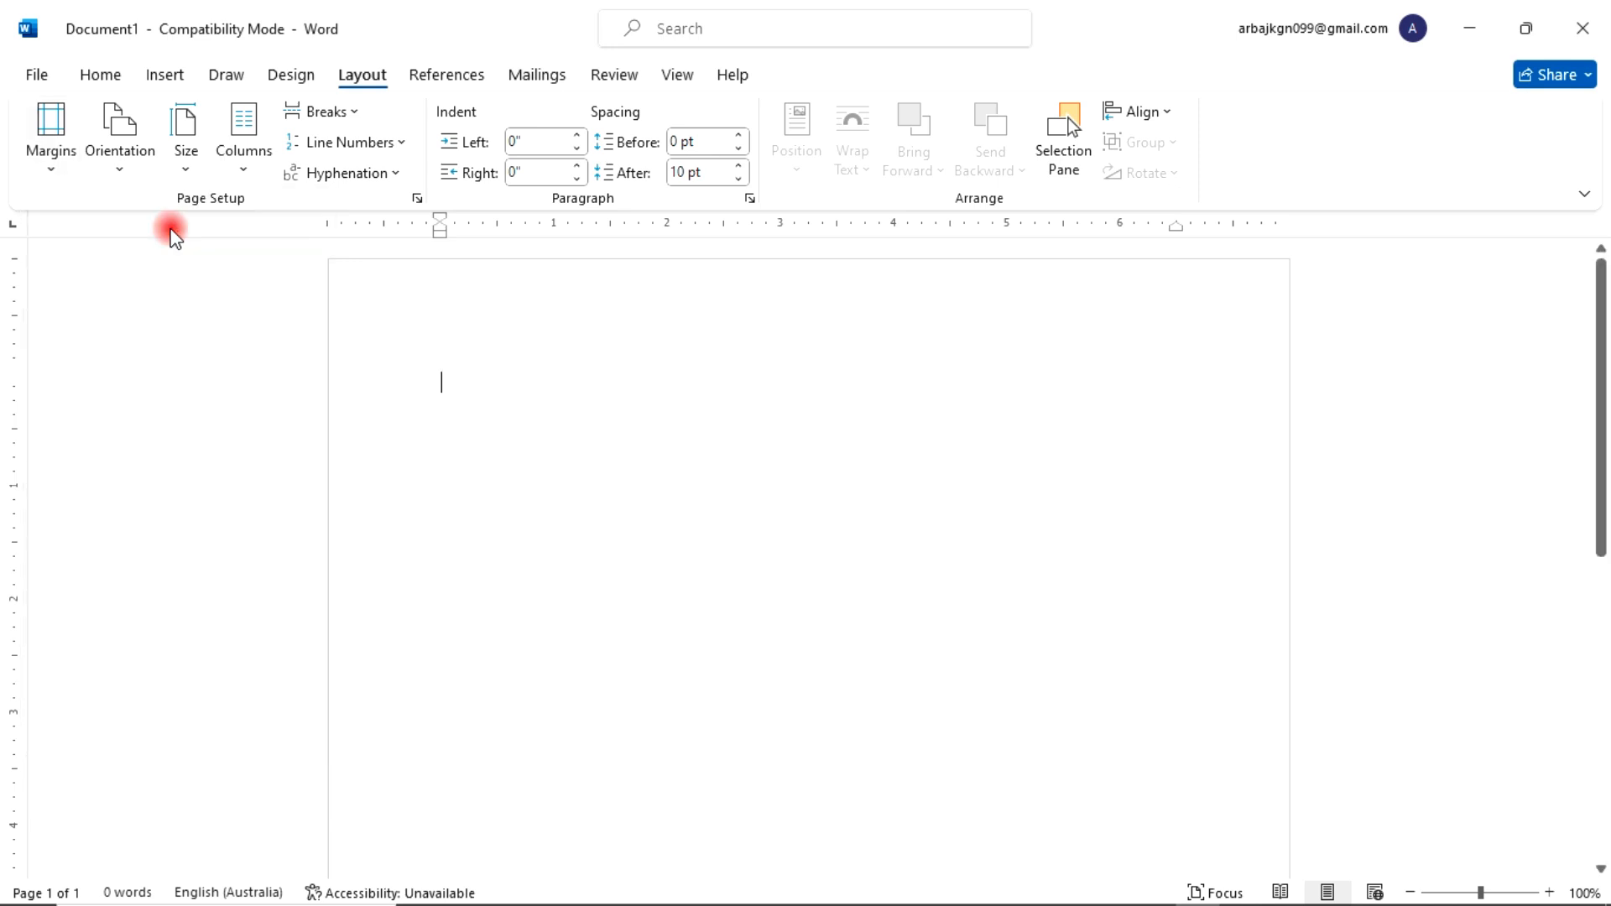
{"action": "left_click", "coordinate": [185, 168]}
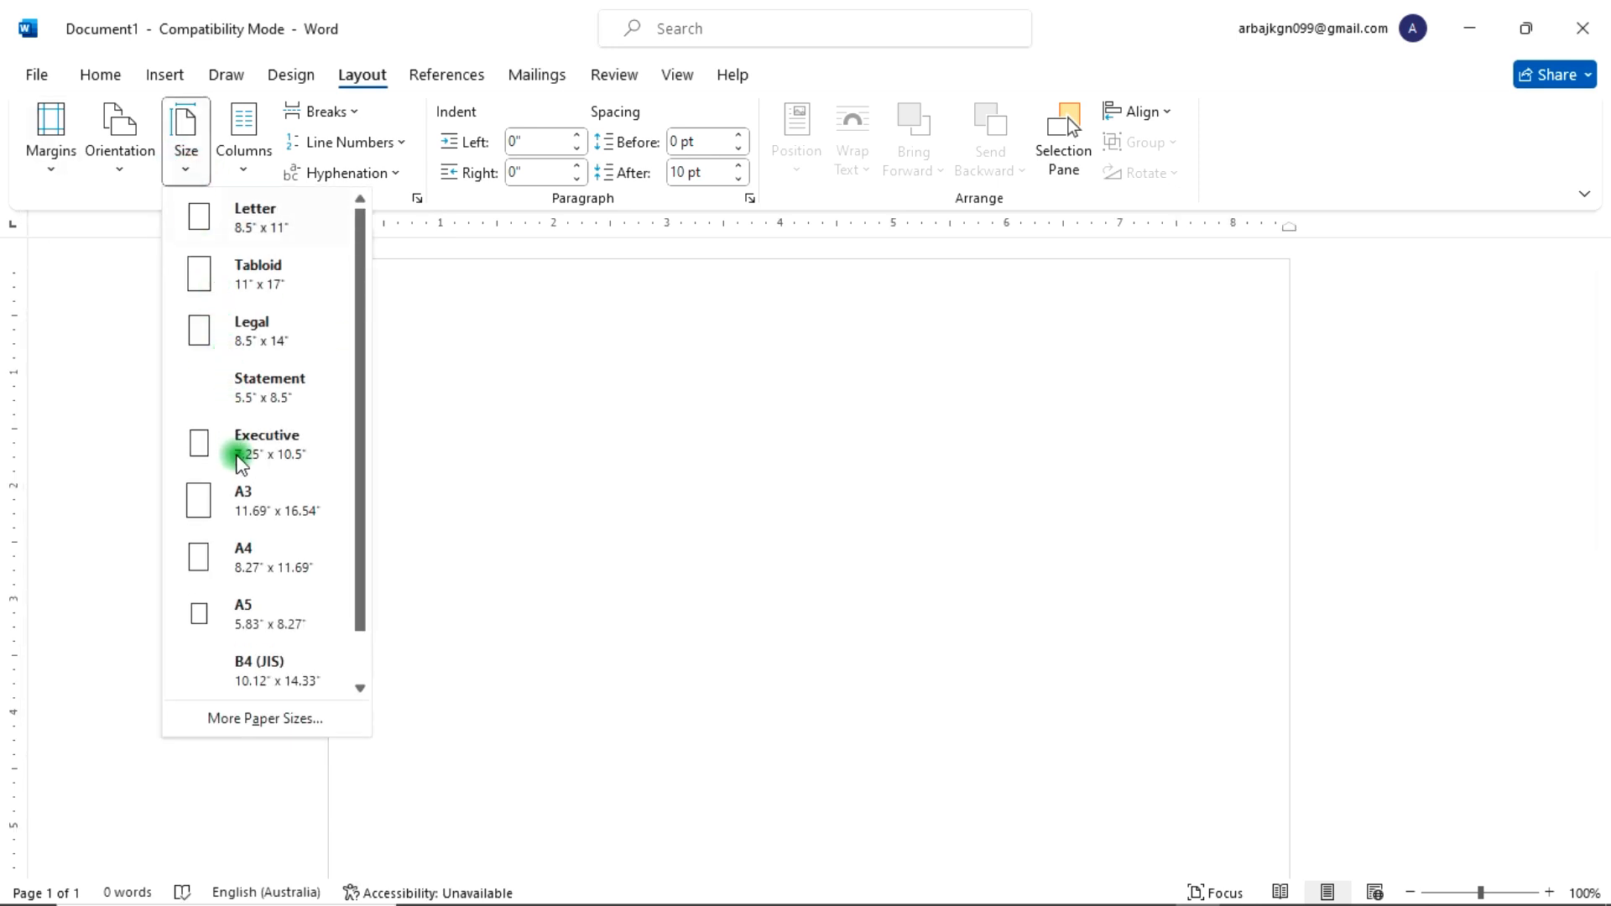
{"action": "left_click", "coordinate": [243, 557]}
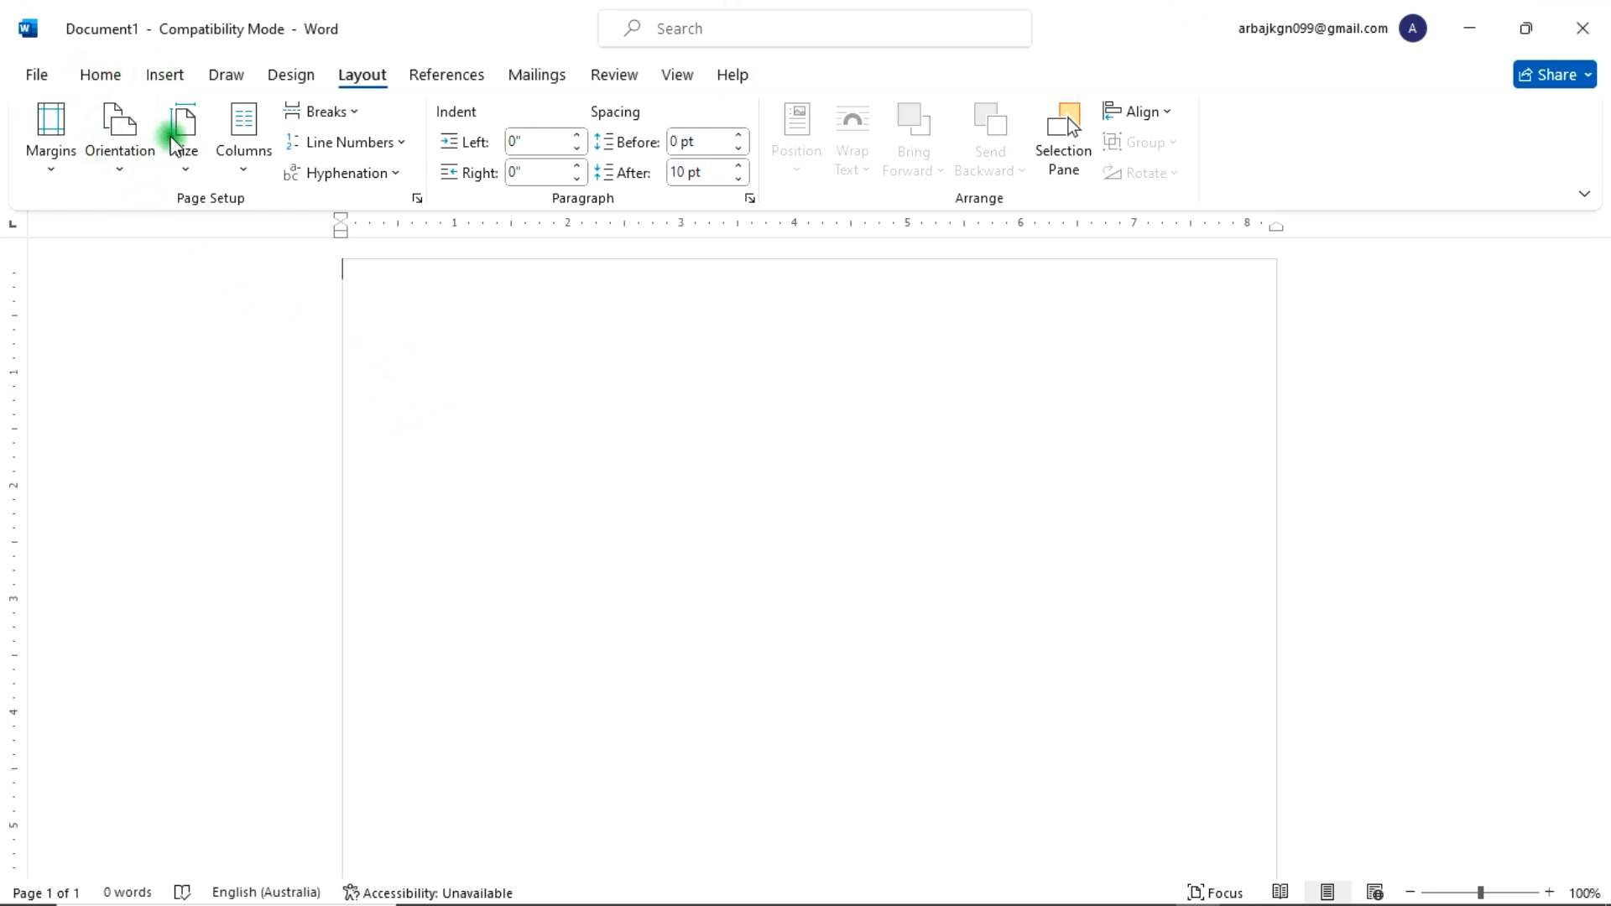
Step: Insert a 3 by 3 table into the page
{"action": "left_click", "coordinate": [165, 75]}
{"action": "left_click", "coordinate": [174, 156]}
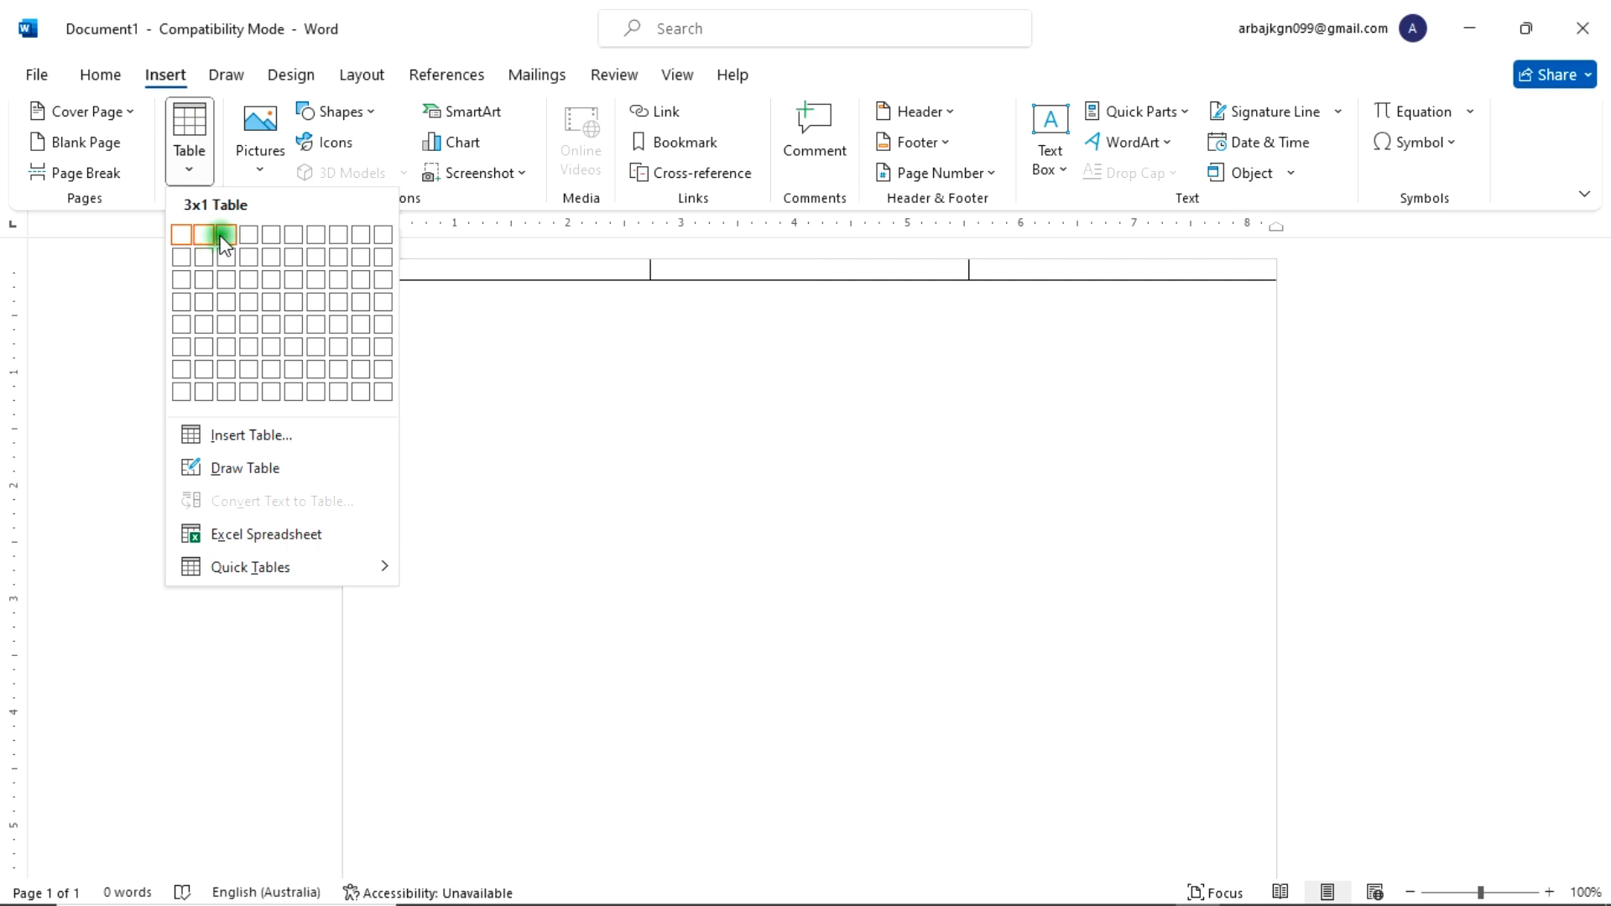
{"action": "left_click", "coordinate": [227, 280]}
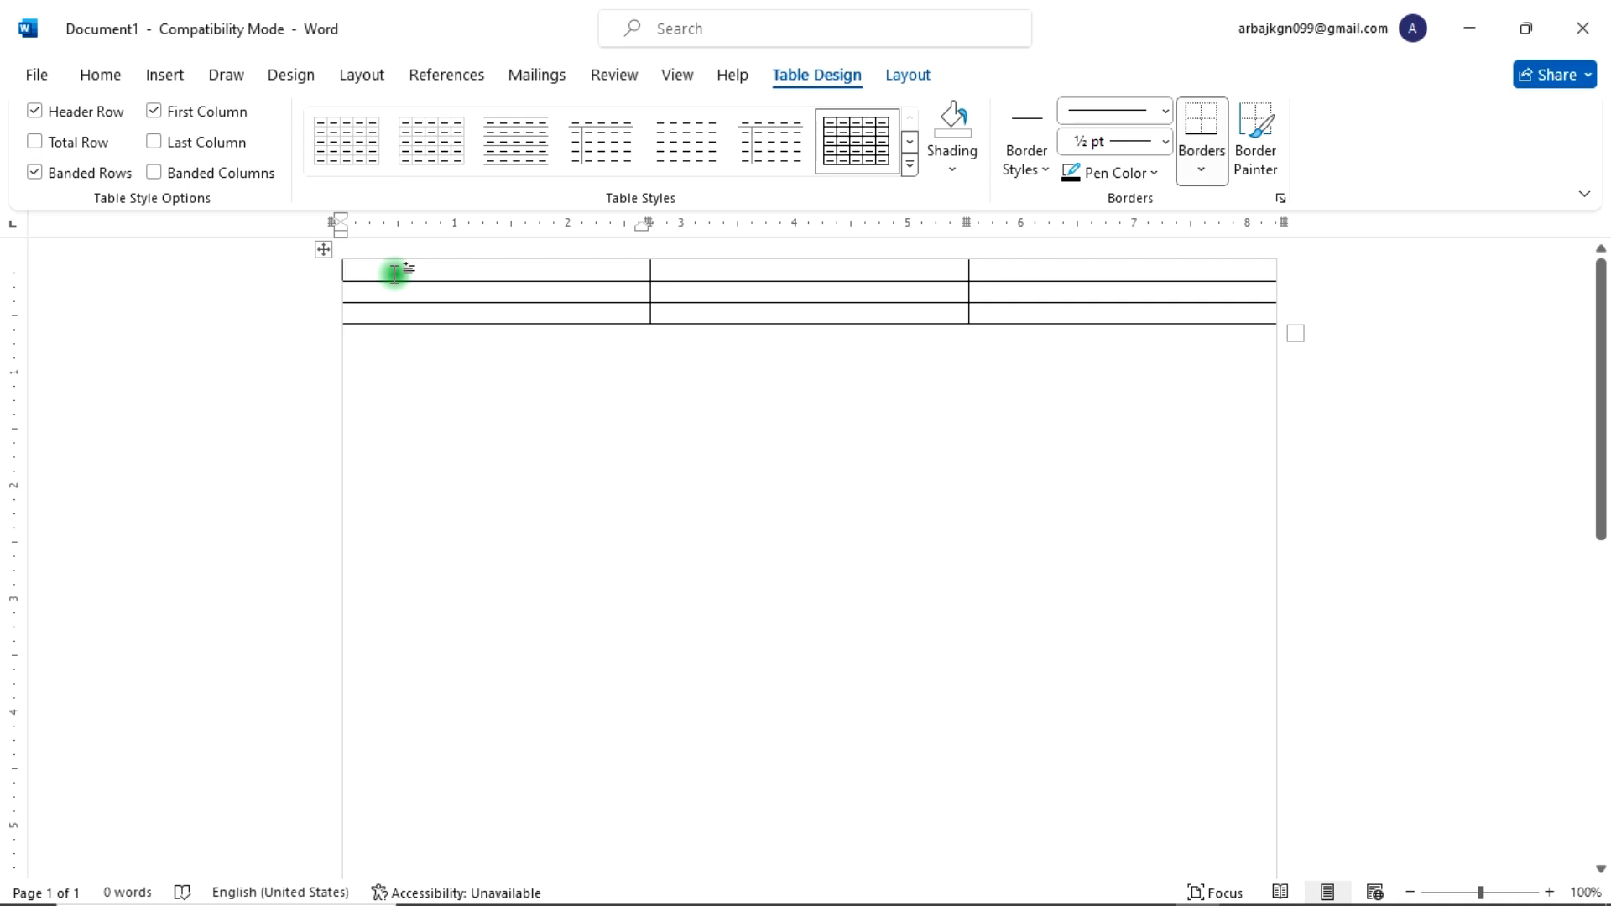
Step: Select the whole table and set its row height to 3.8 inches
{"action": "left_click", "coordinate": [323, 248]}
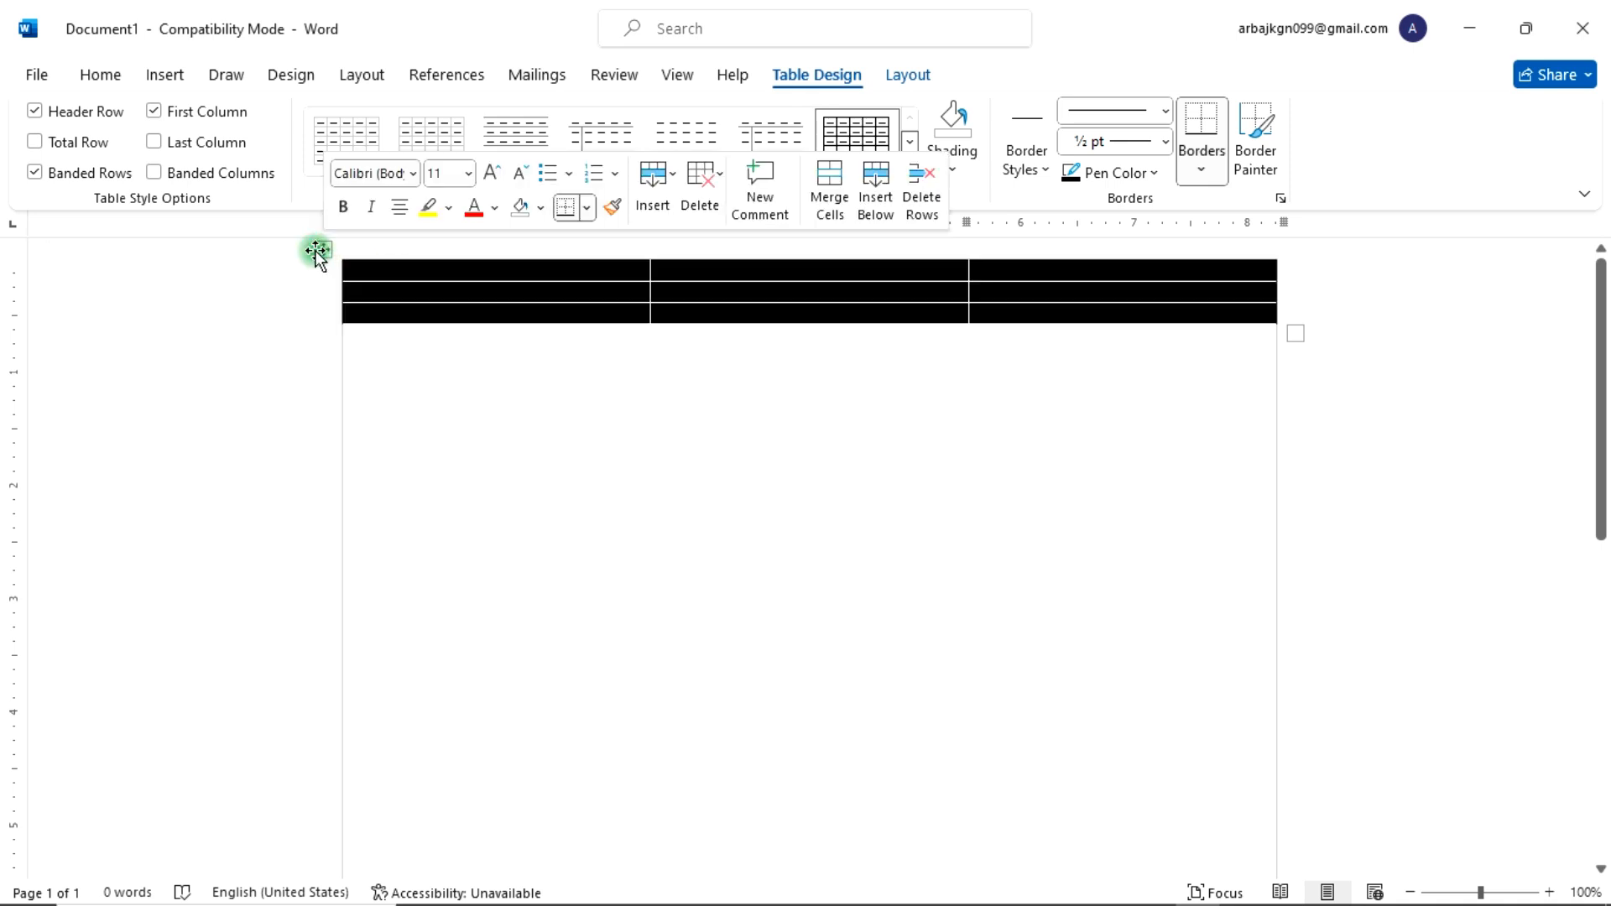
{"action": "left_click", "coordinate": [912, 77]}
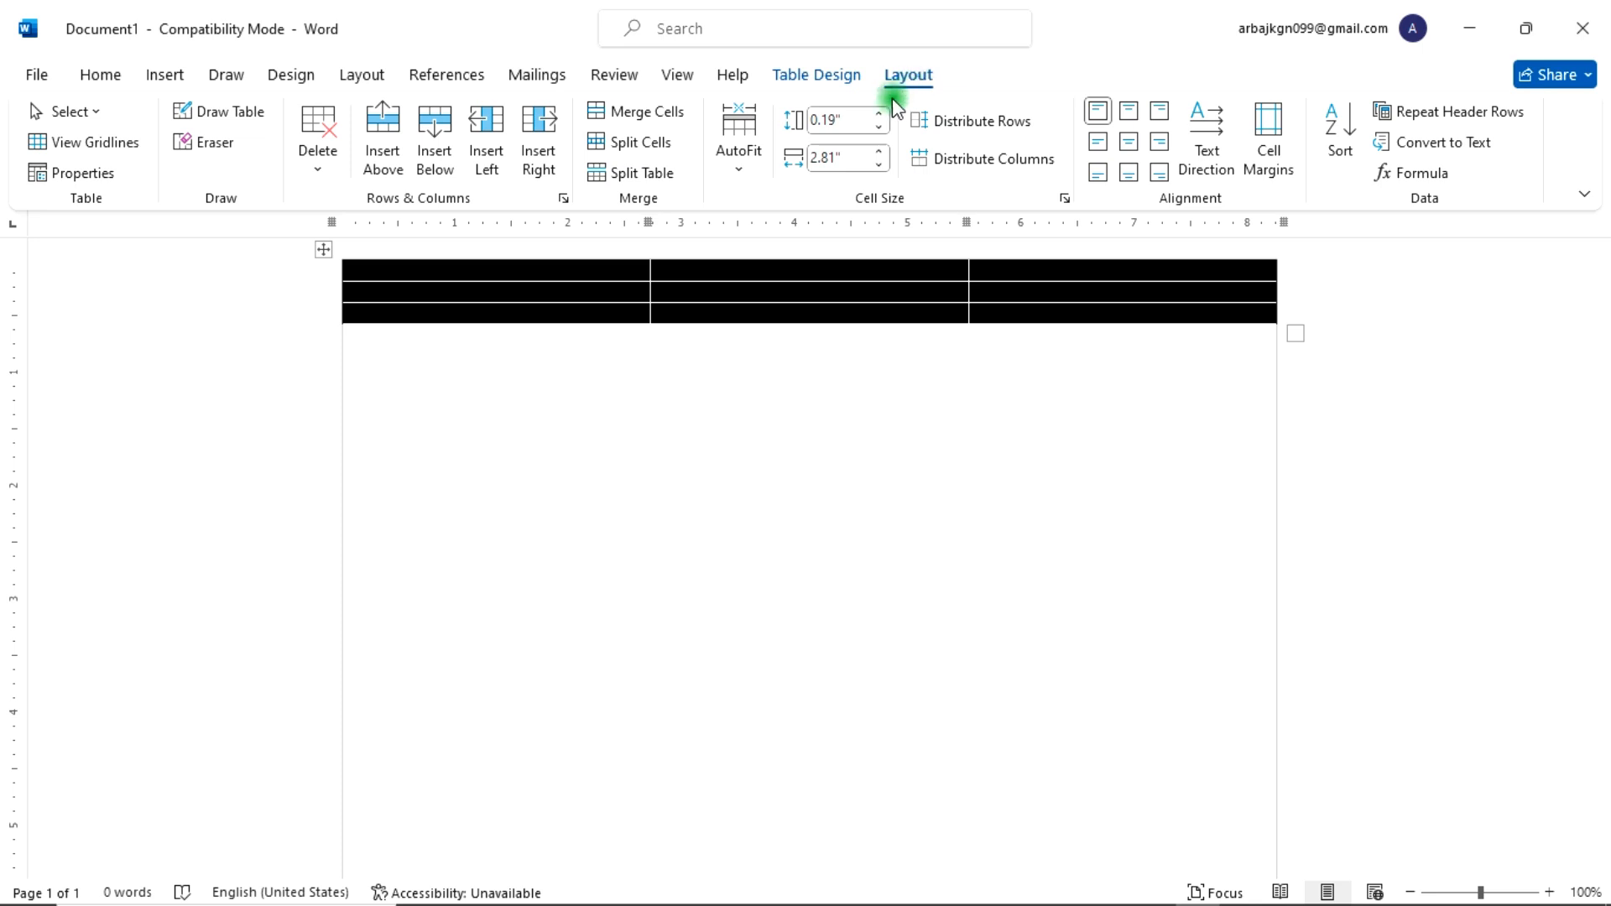
{"action": "left_click", "coordinate": [878, 114]}
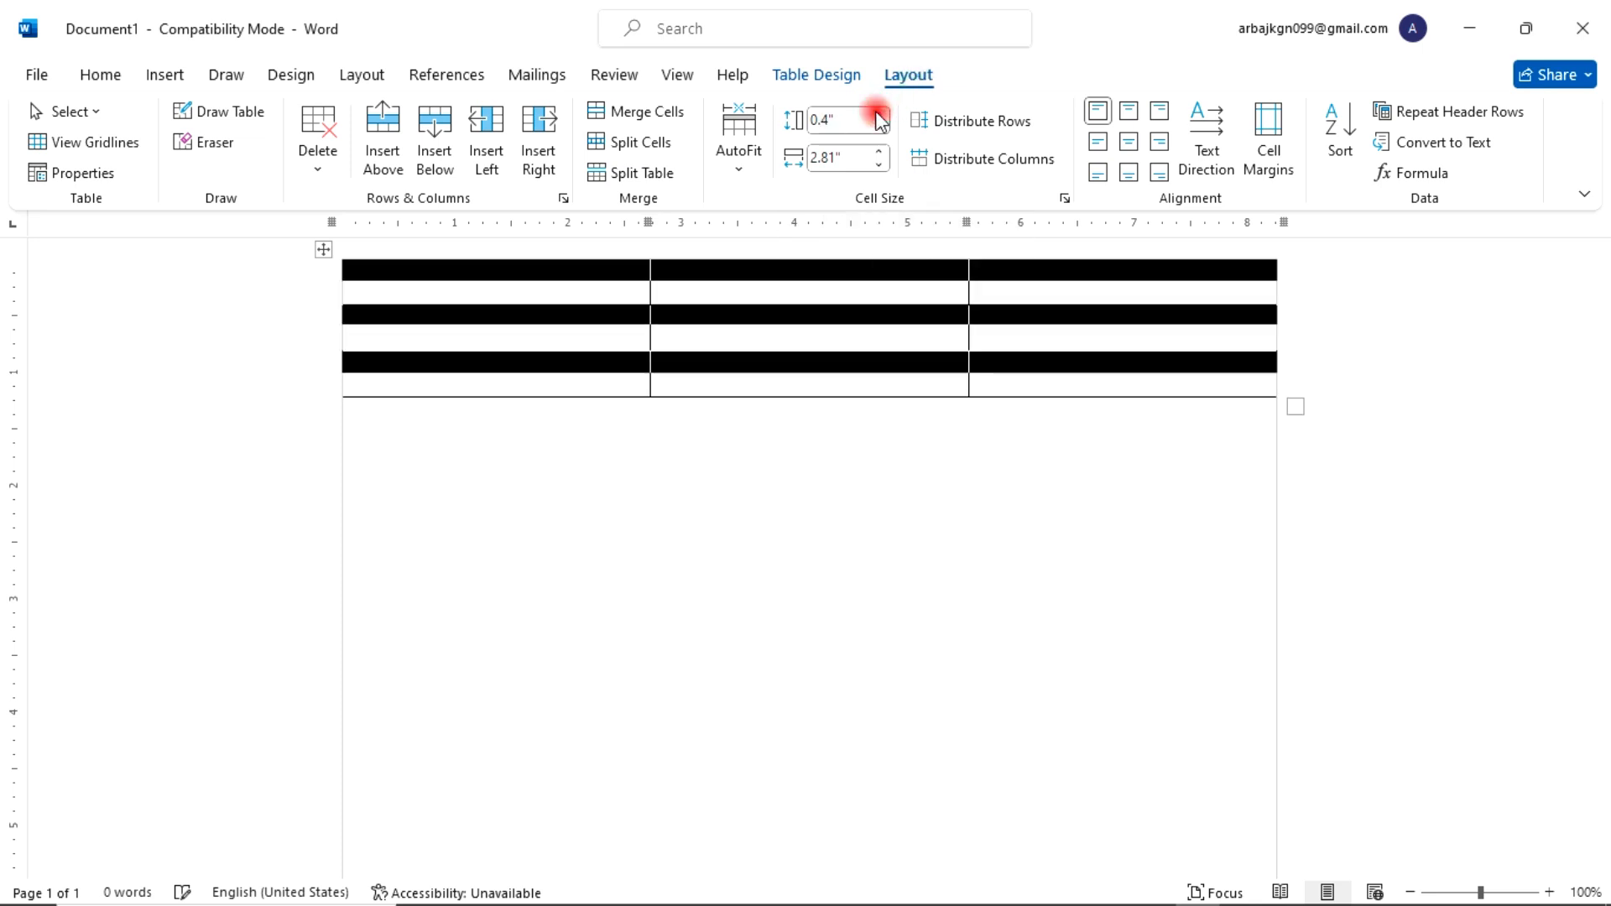
{"action": "left_click_drag", "start_coordinate": [878, 114], "coordinate": [878, 119]}
{"action": "scroll", "coordinate": [667, 545], "scroll_direction": "down", "scroll_amount": 5}
{"action": "scroll", "coordinate": [667, 545], "scroll_direction": "down", "scroll_amount": 3}
{"action": "scroll", "coordinate": [873, 402], "scroll_direction": "down", "scroll_amount": 6}
{"action": "scroll", "coordinate": [837, 454], "scroll_direction": "up", "scroll_amount": 1}
{"action": "scroll", "coordinate": [838, 463], "scroll_direction": "down", "scroll_amount": 4}
{"action": "scroll", "coordinate": [839, 461], "scroll_direction": "up", "scroll_amount": 6}
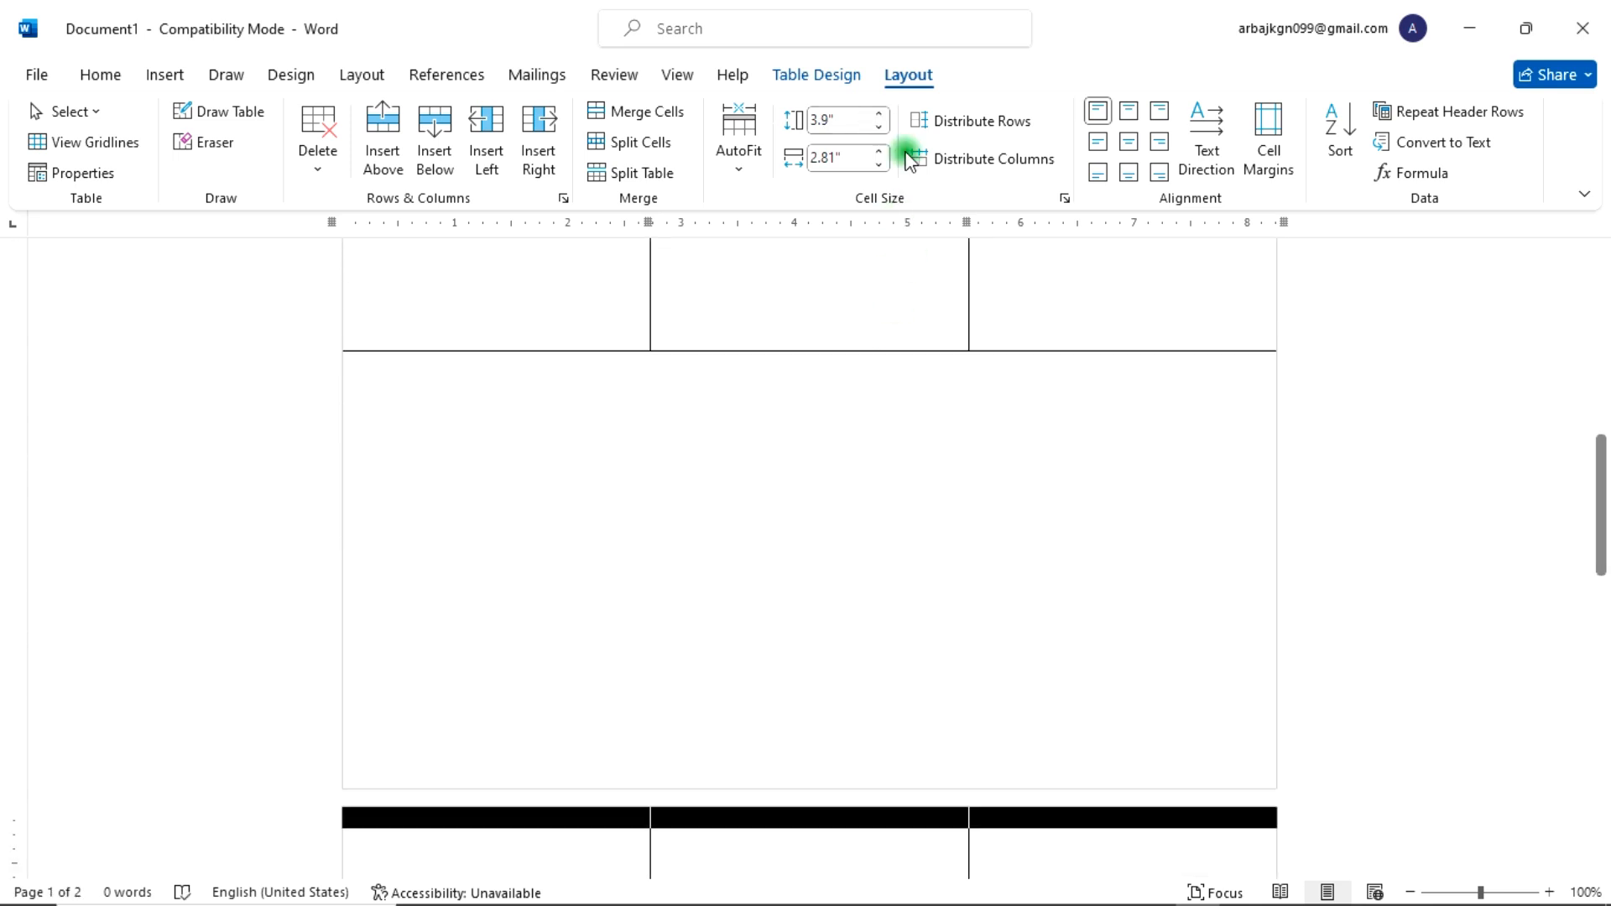
{"action": "left_click", "coordinate": [879, 128]}
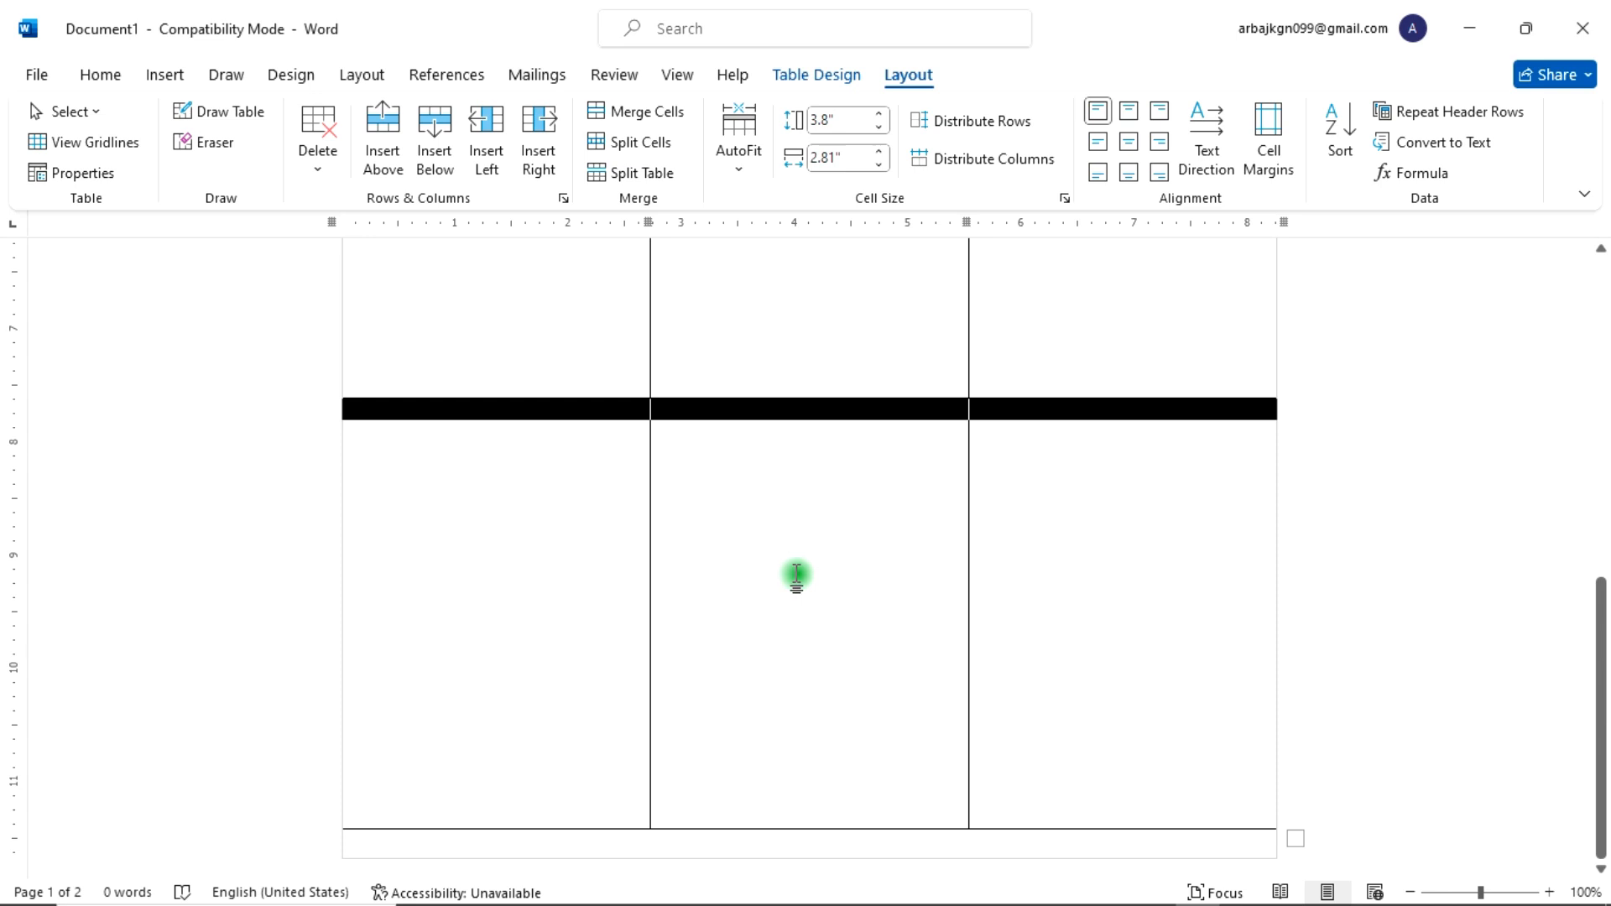
{"action": "scroll", "coordinate": [793, 578], "scroll_direction": "up", "scroll_amount": 3}
{"action": "scroll", "coordinate": [791, 577], "scroll_direction": "up", "scroll_amount": 4}
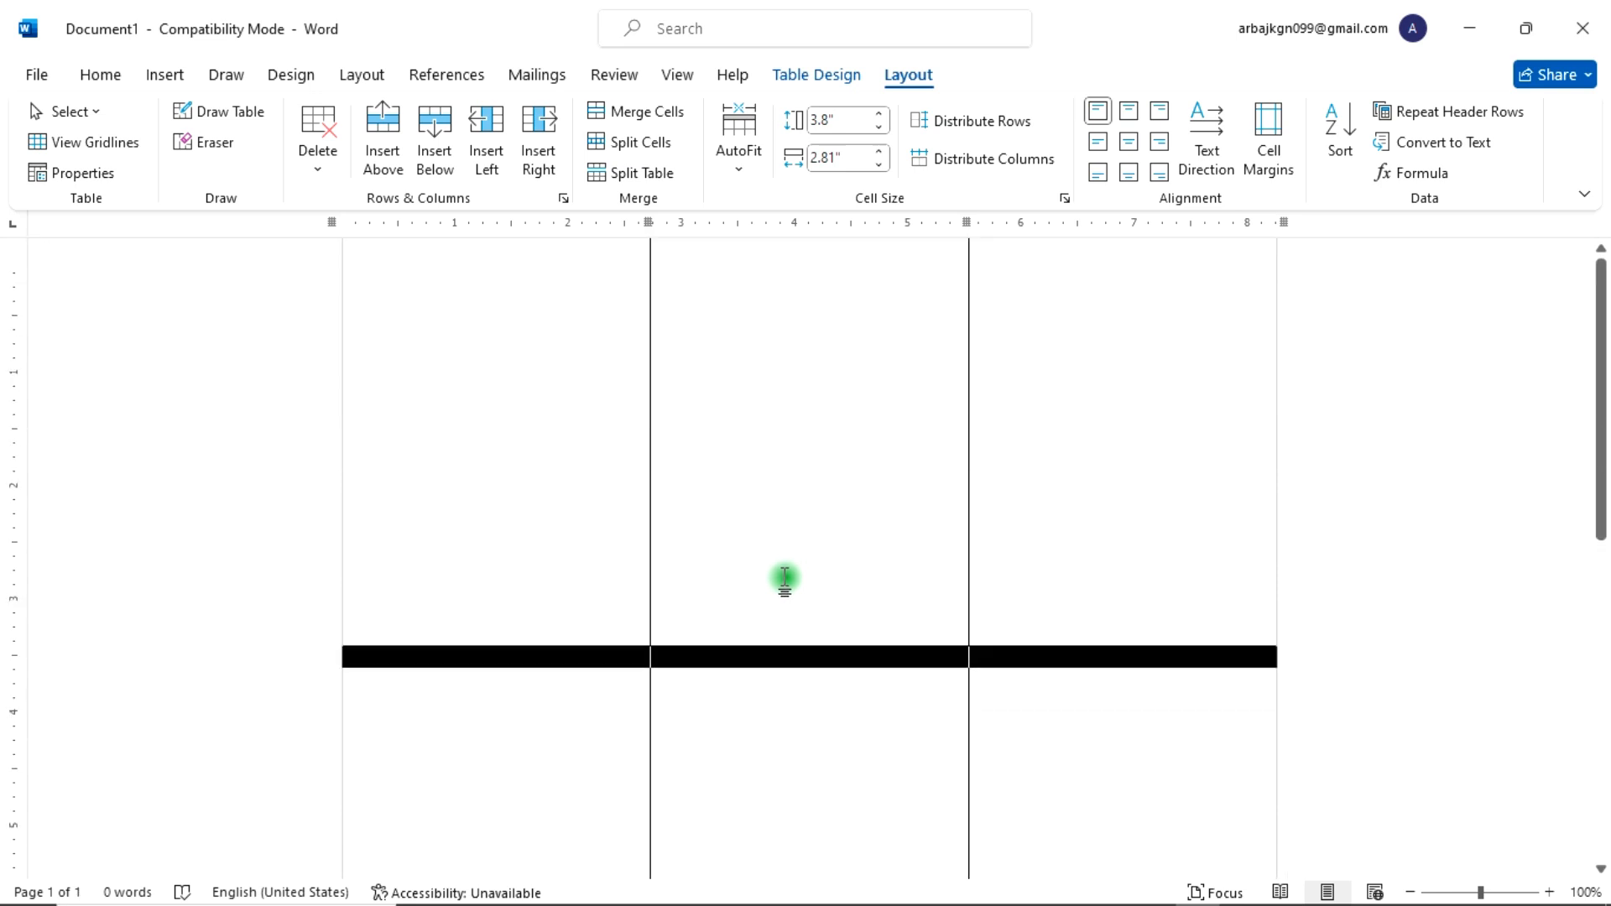
Step: Draw a rounded rectangle about 2.66 by 0.52 inches across the top of the first table cell
{"action": "left_click", "coordinate": [473, 354]}
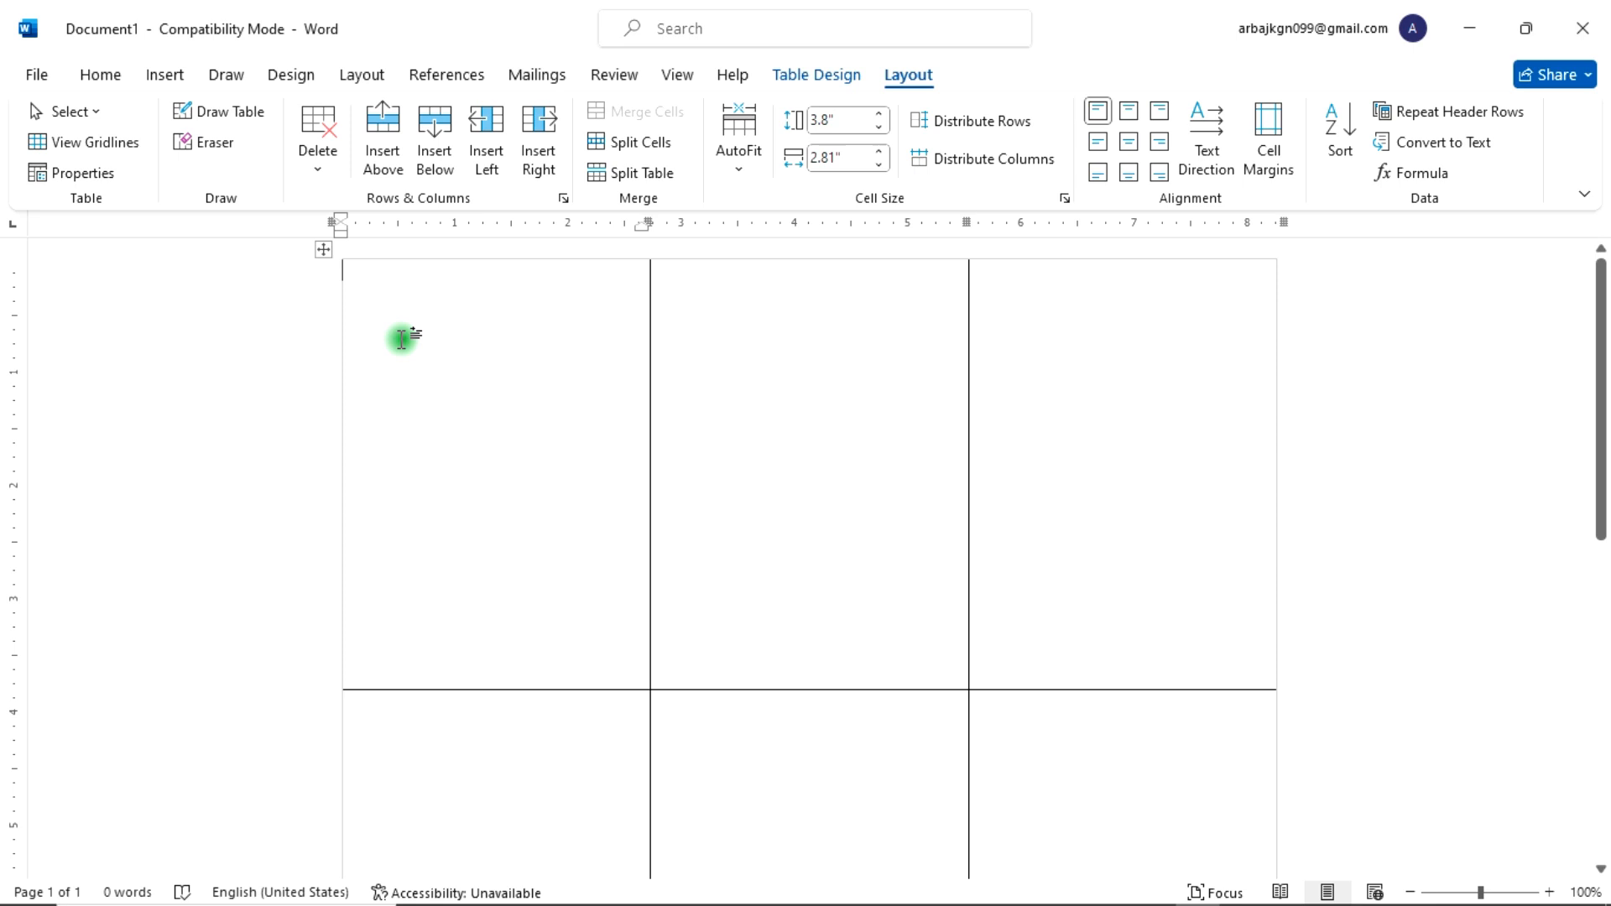
{"action": "left_click", "coordinate": [167, 76]}
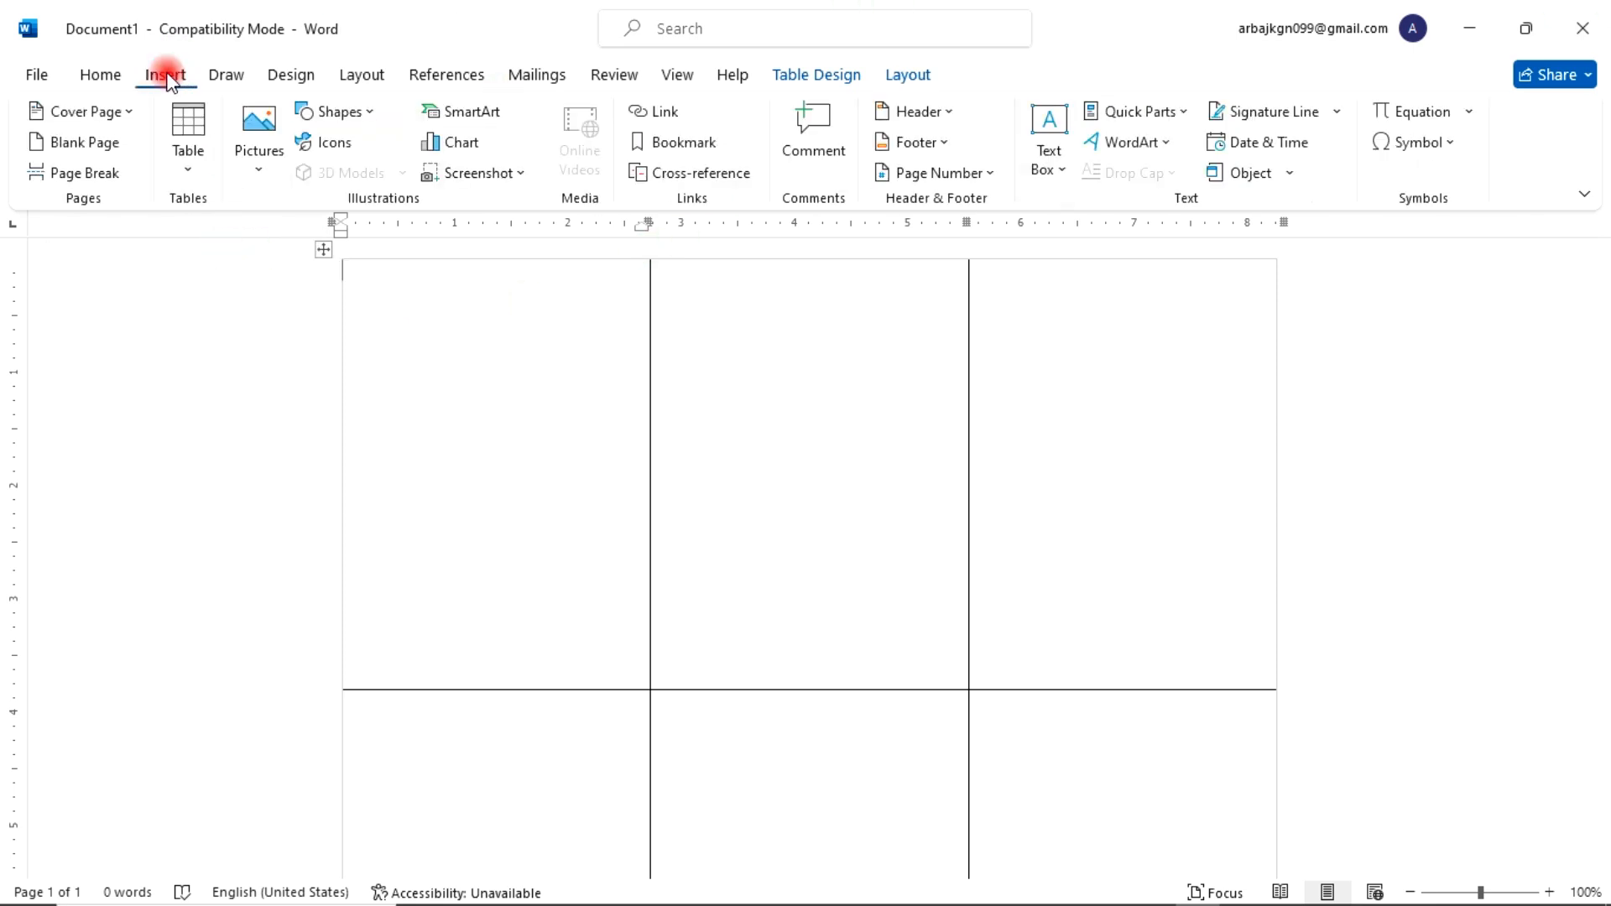
{"action": "left_click", "coordinate": [353, 111]}
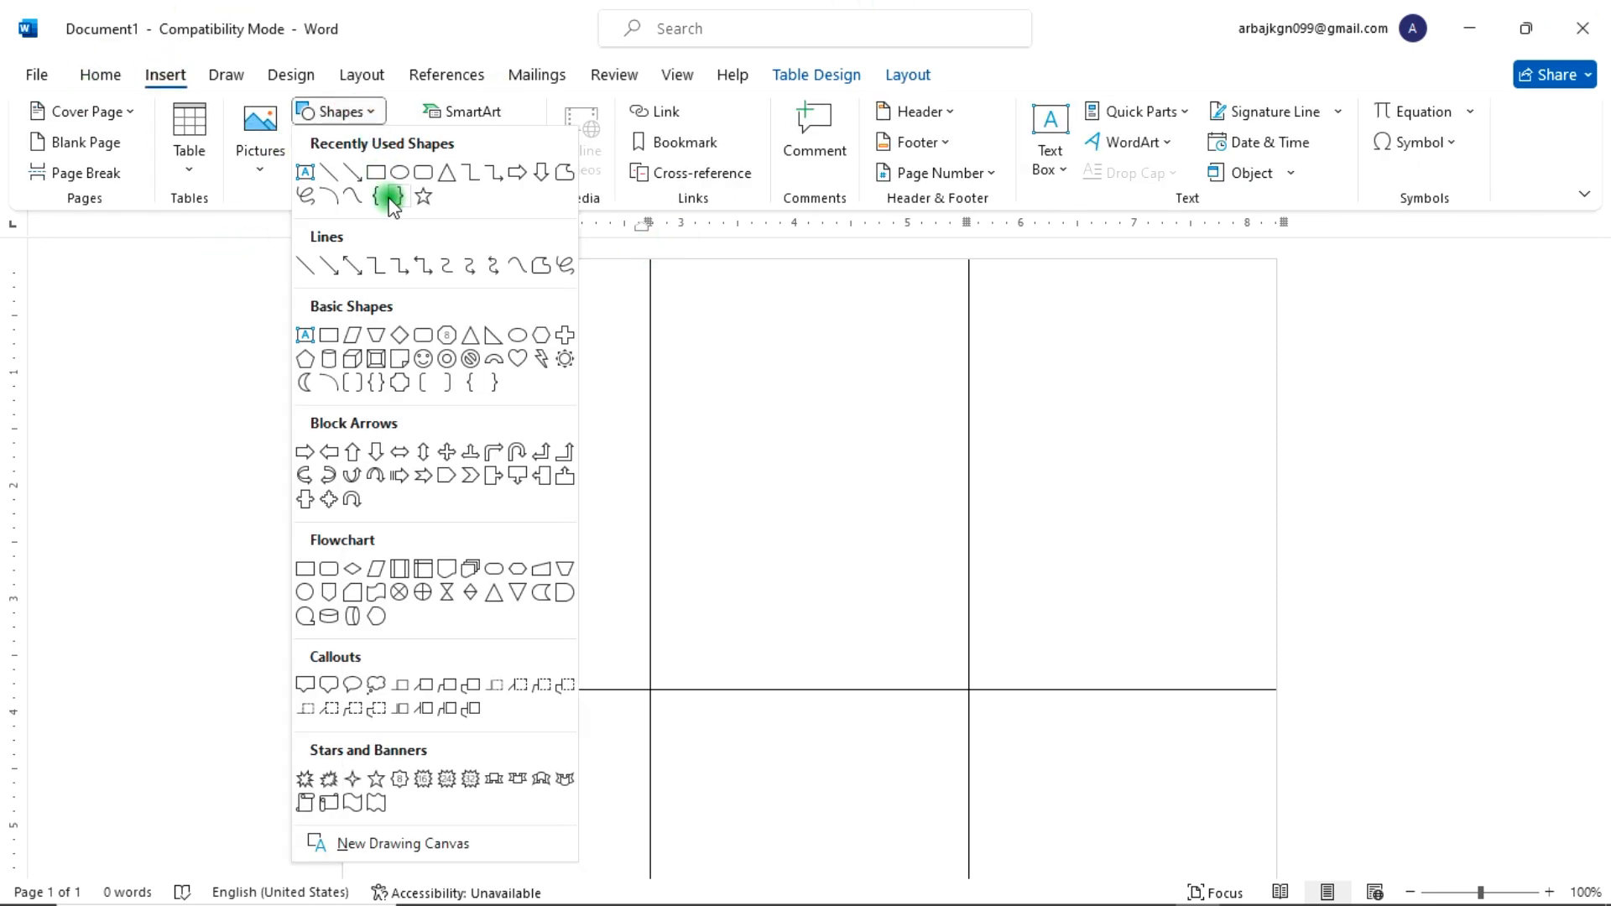
{"action": "left_click", "coordinate": [423, 176]}
{"action": "left_click_drag", "start_coordinate": [347, 268], "coordinate": [648, 327]}
Step: Apply a blue shape style to the rectangle and remove its outline
{"action": "left_click", "coordinate": [363, 149]}
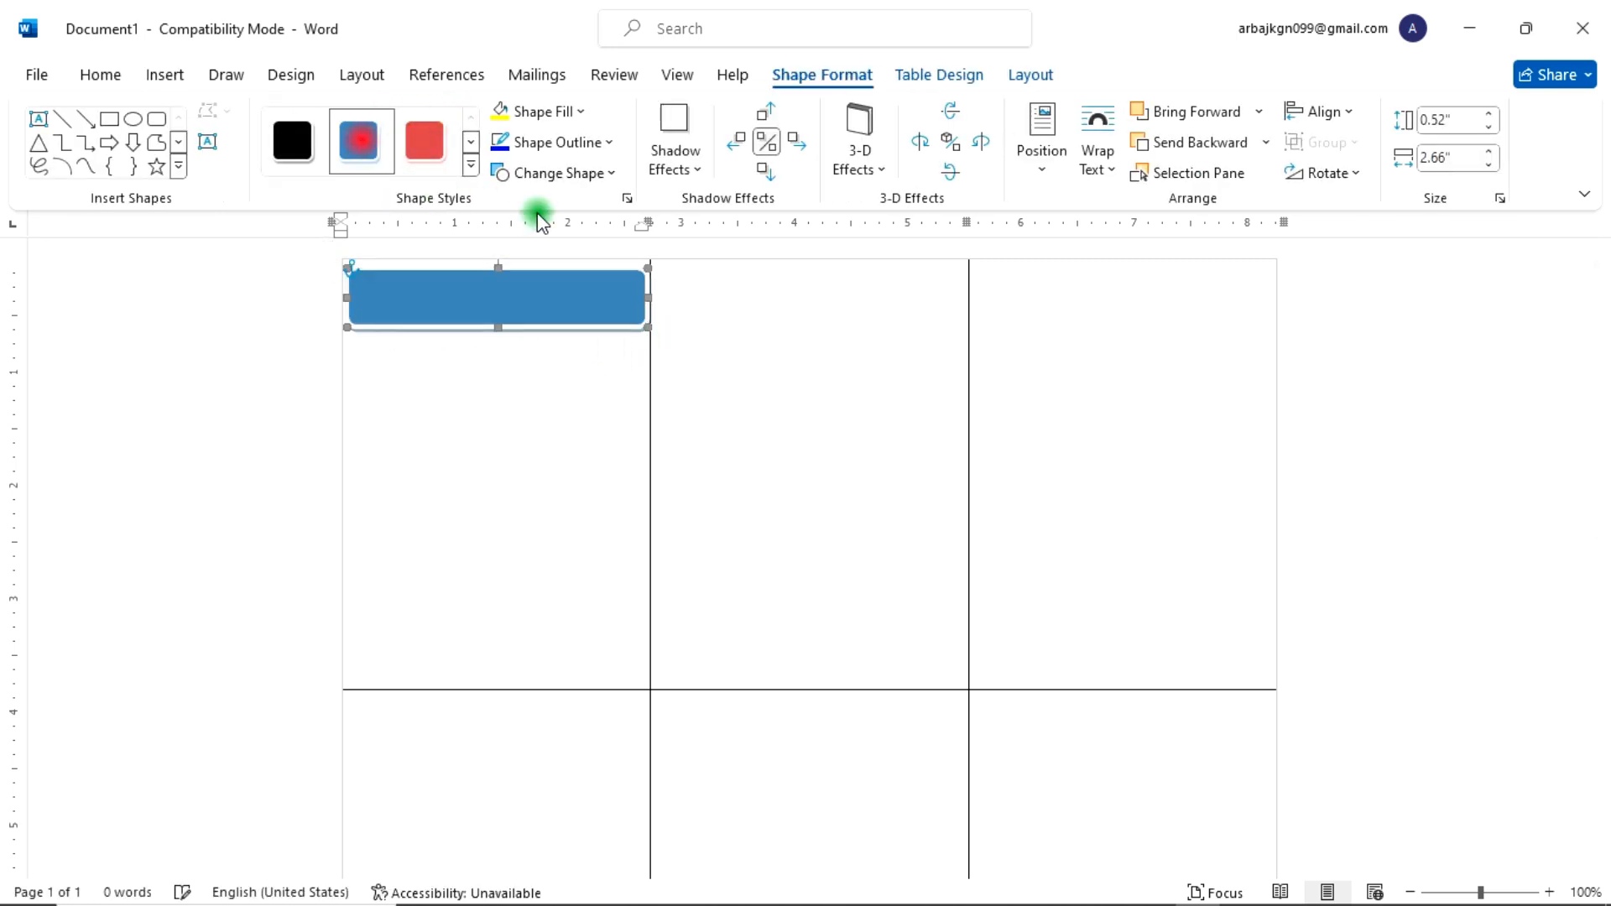
{"action": "left_click", "coordinate": [598, 141]}
{"action": "left_click", "coordinate": [577, 456]}
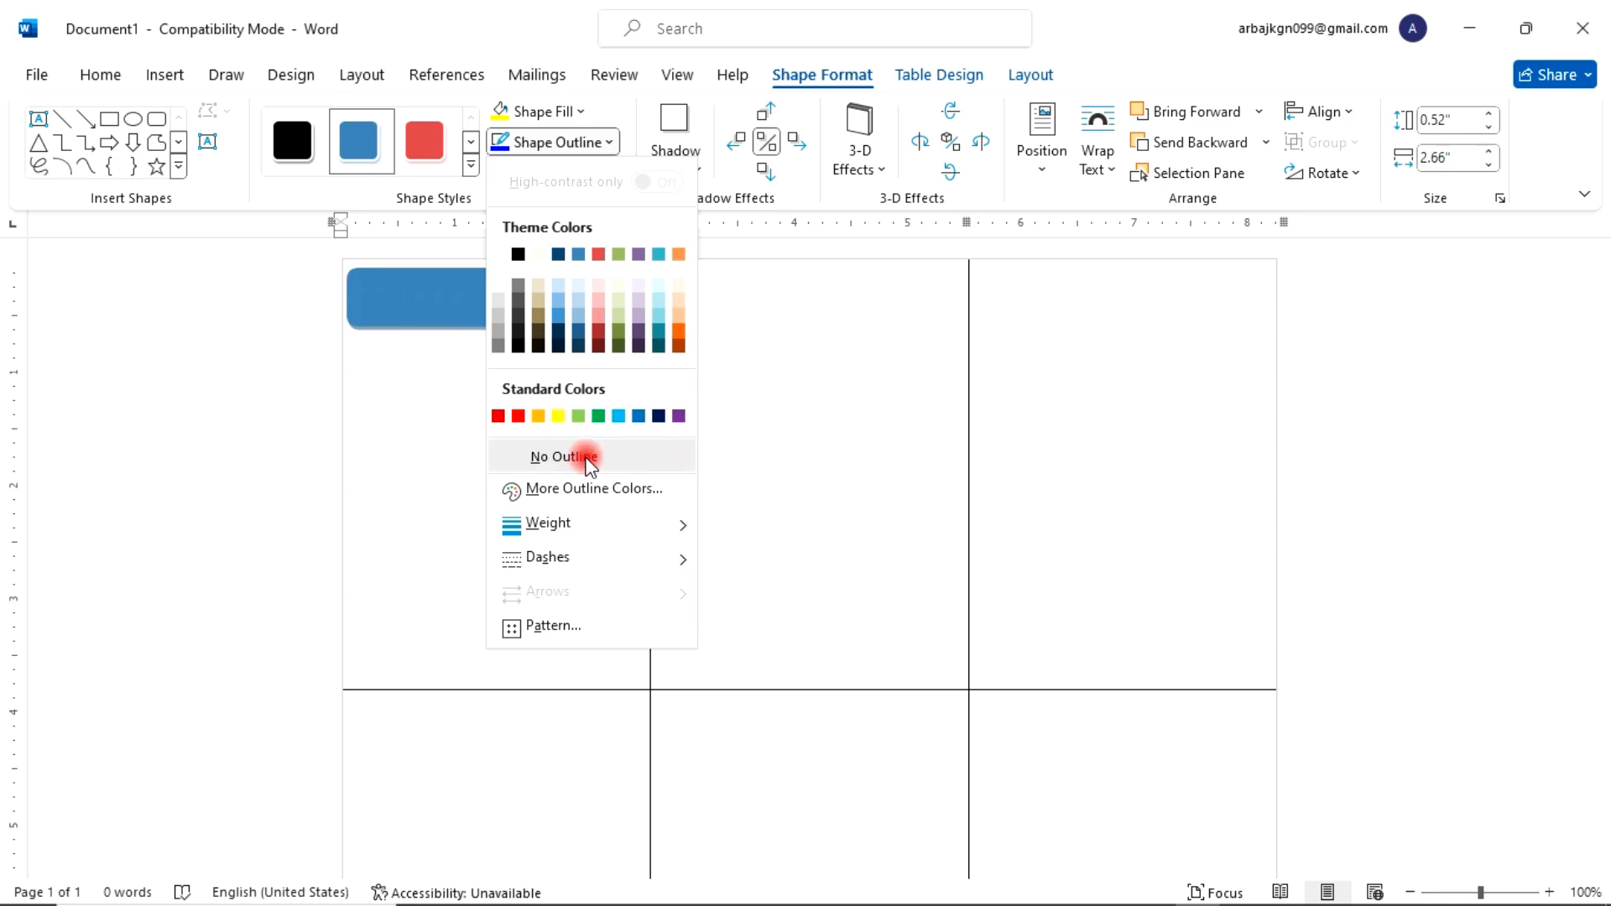
Step: Add the text MIA COMPUTER INSTITUTE inside the rectangle in white font
{"action": "right_click", "coordinate": [440, 289]}
{"action": "left_click", "coordinate": [534, 446]}
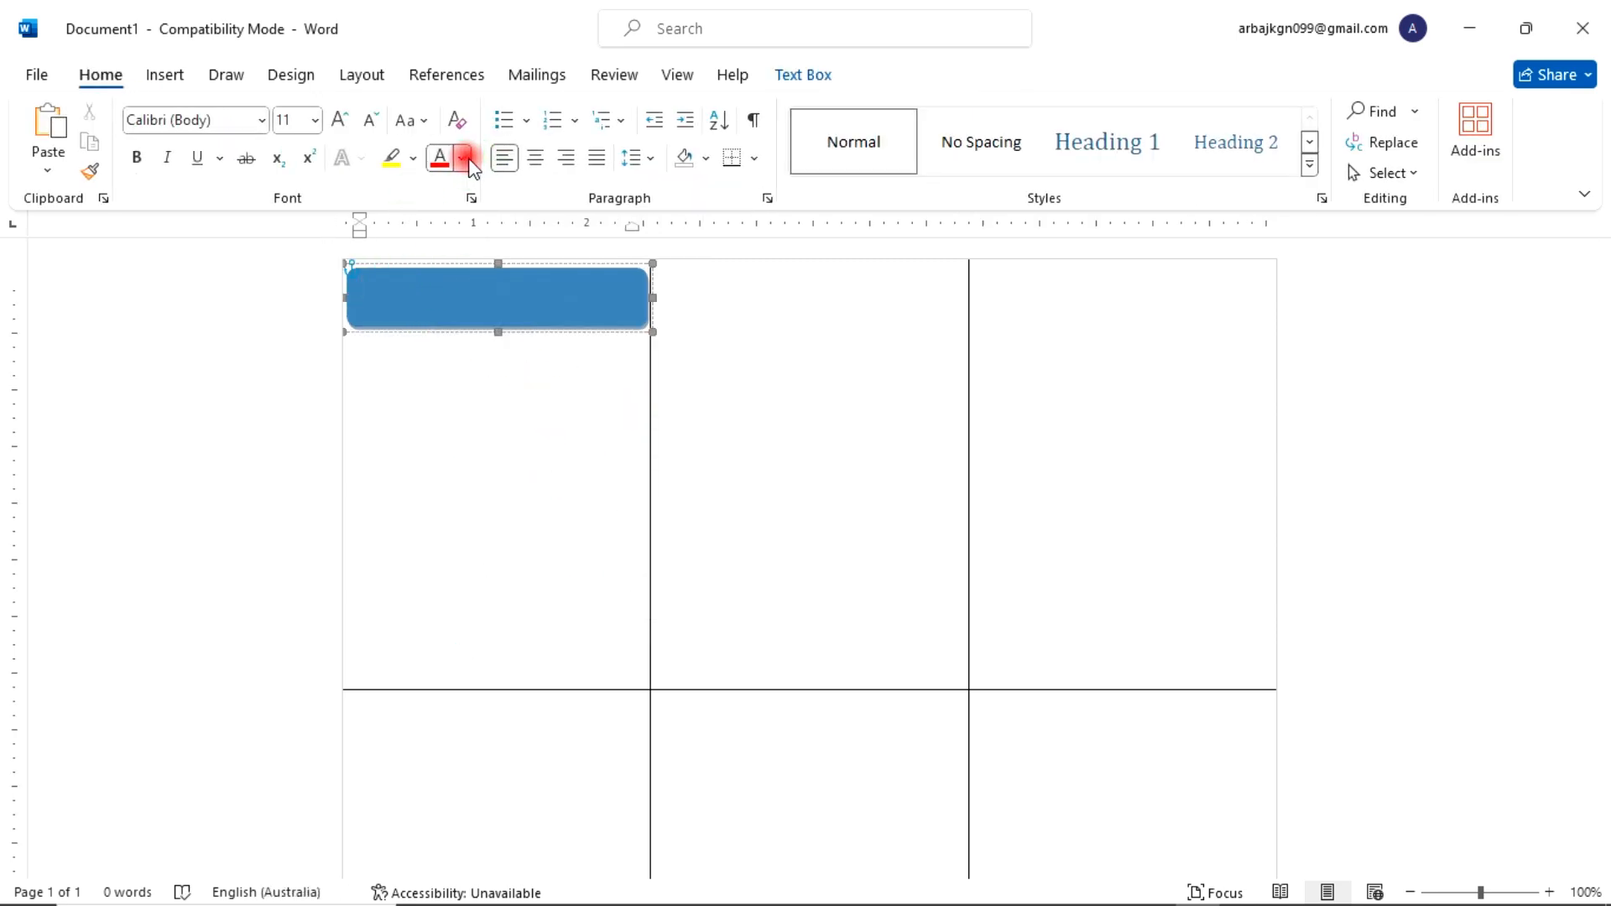
{"action": "left_click", "coordinate": [462, 158]}
{"action": "left_click", "coordinate": [439, 308]}
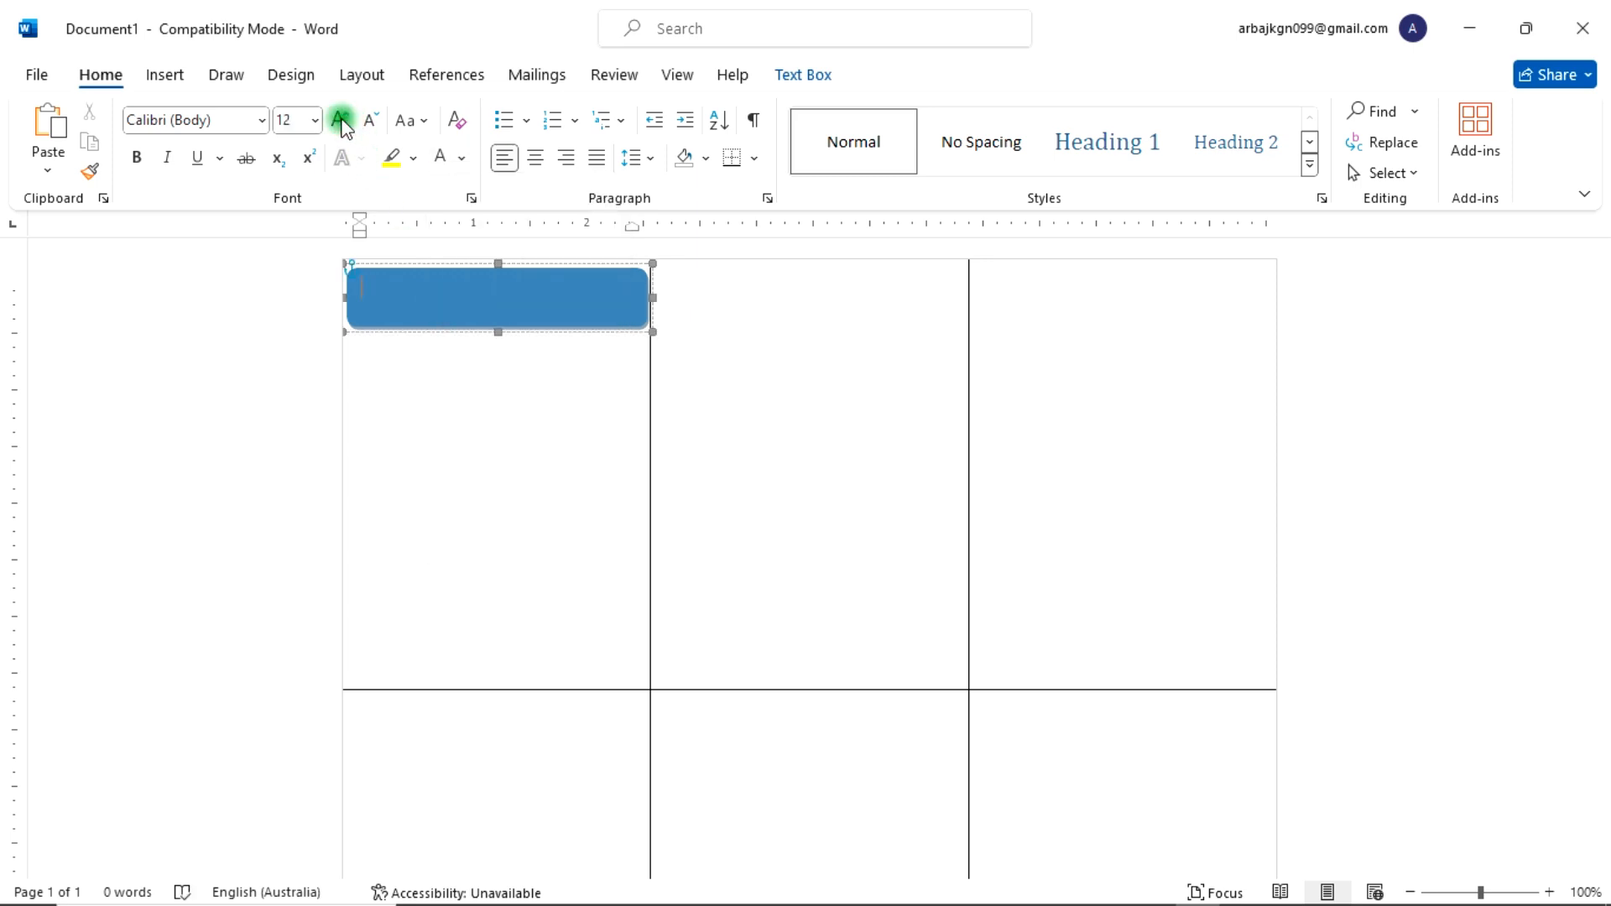
{"action": "left_click", "coordinate": [402, 356]}
{"action": "type", "text": "Mia"}
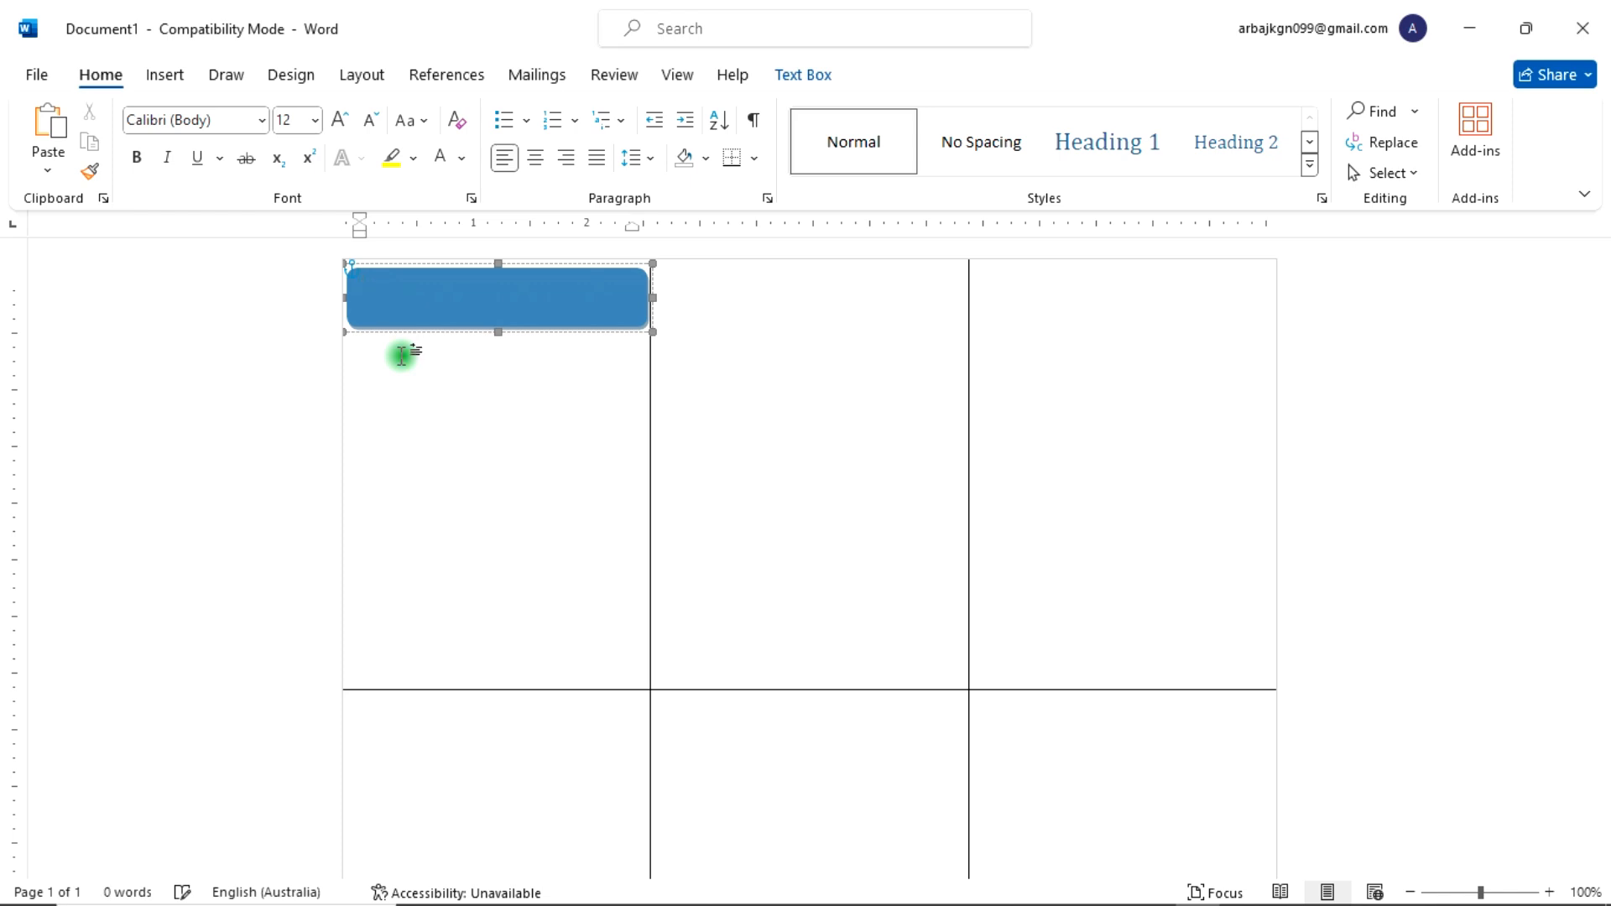
{"action": "type", "text": " COMPUTER INSTITUTE"}
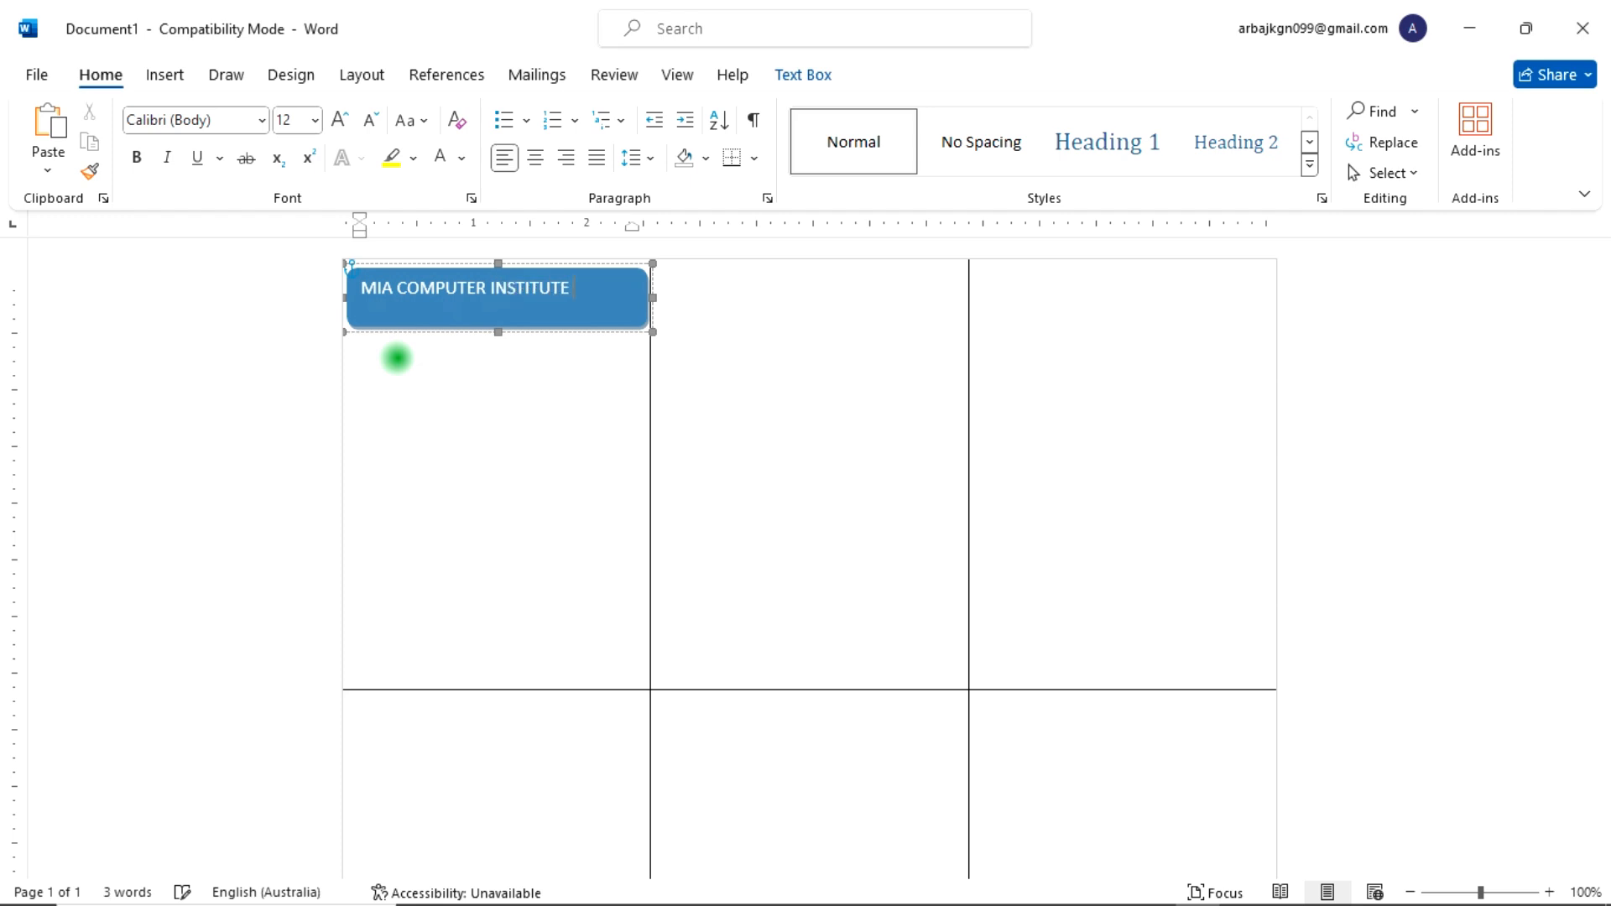
Step: Select the banner text, enlarge it to 14 pt and make it bold
{"action": "left_click_drag", "start_coordinate": [553, 296], "coordinate": [349, 281]}
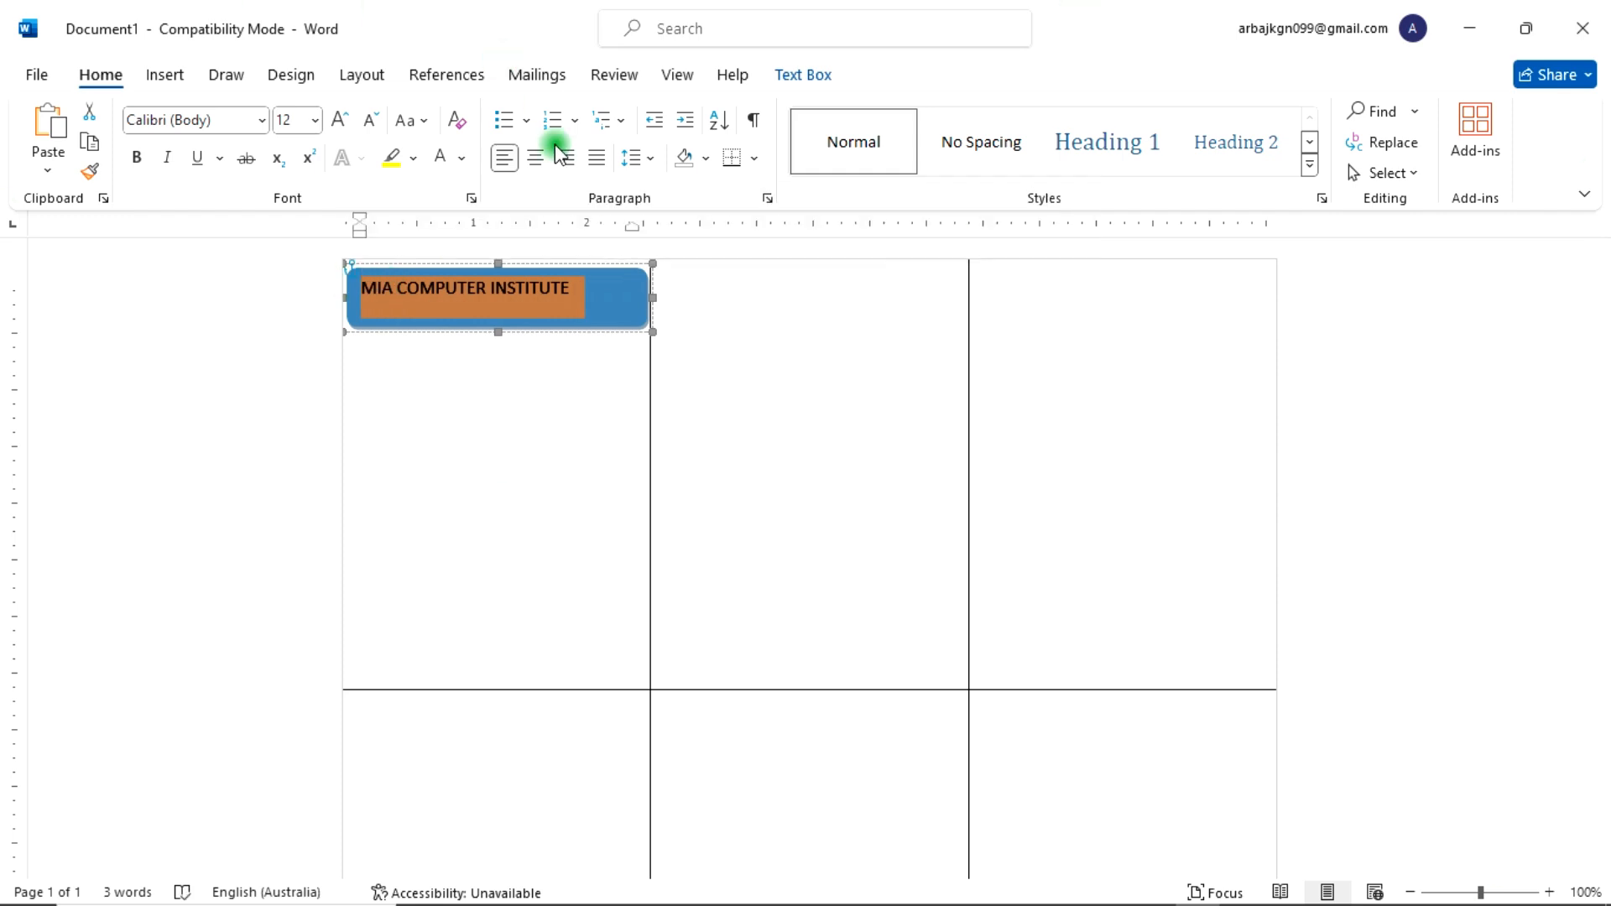
{"action": "left_click", "coordinate": [339, 120]}
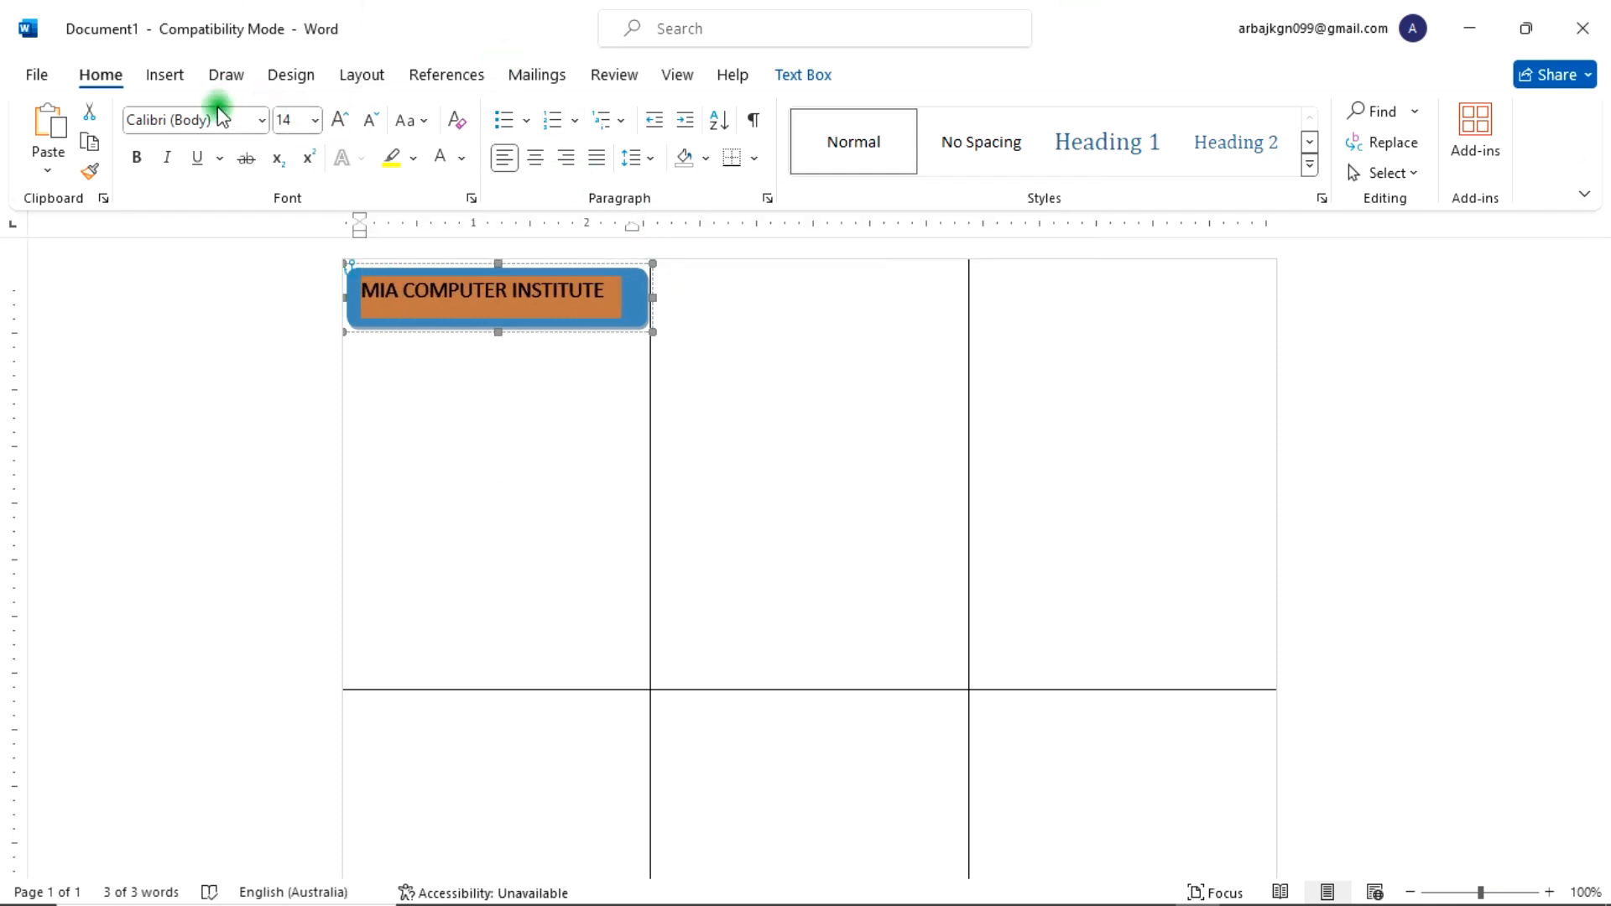
{"action": "left_click", "coordinate": [137, 157]}
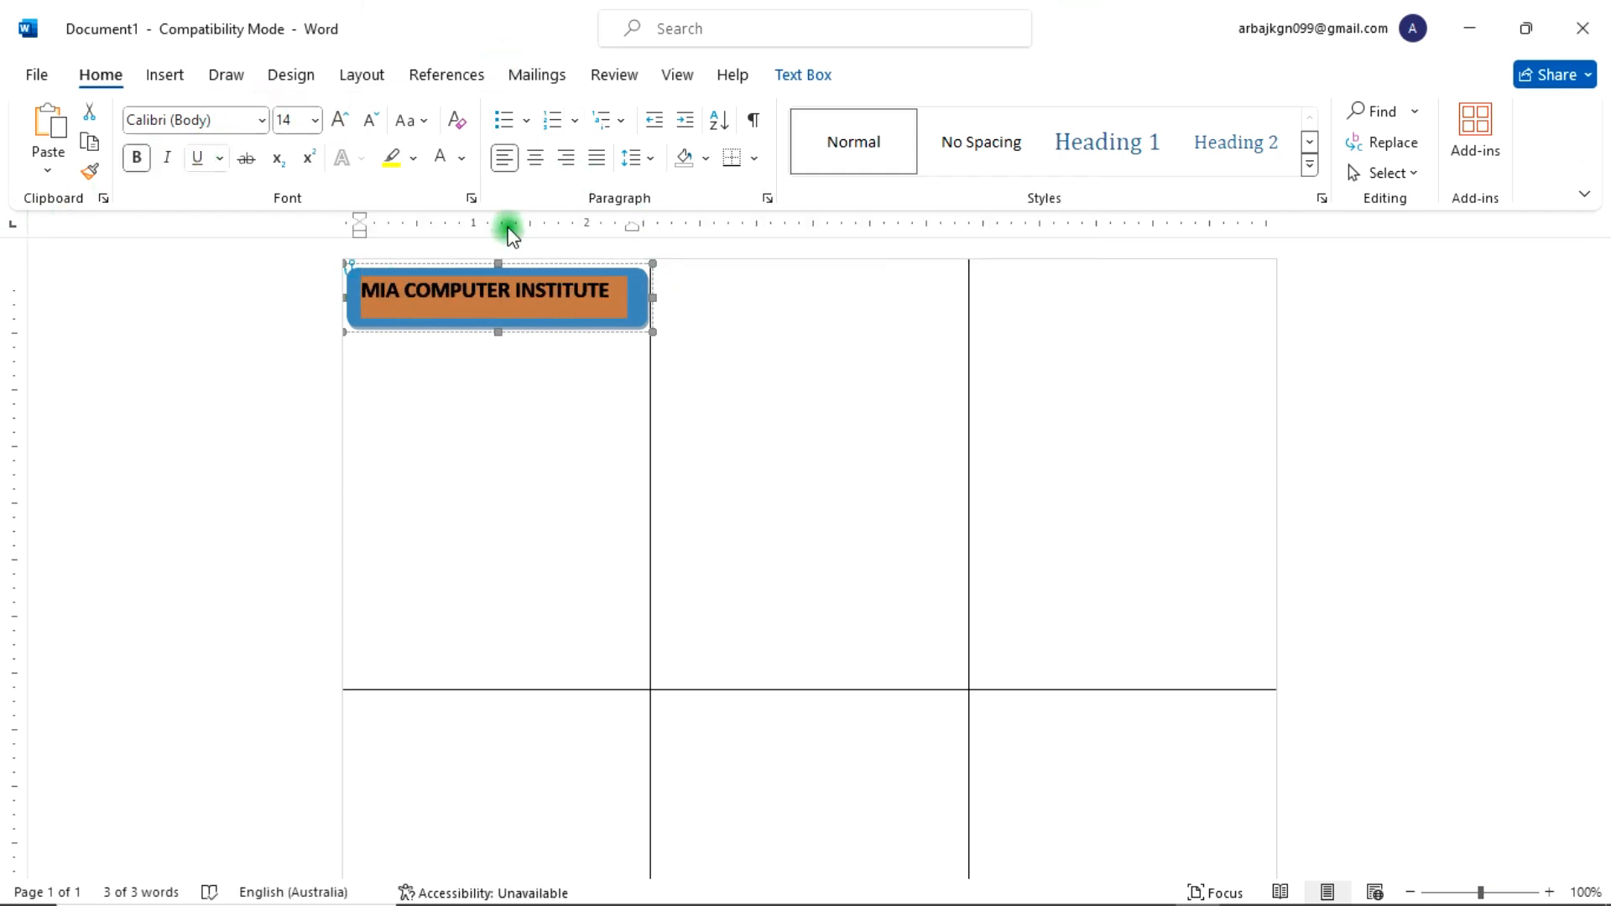
Step: Type the centered heading ID CARD below the banner in the first cell
{"action": "left_click", "coordinate": [511, 370]}
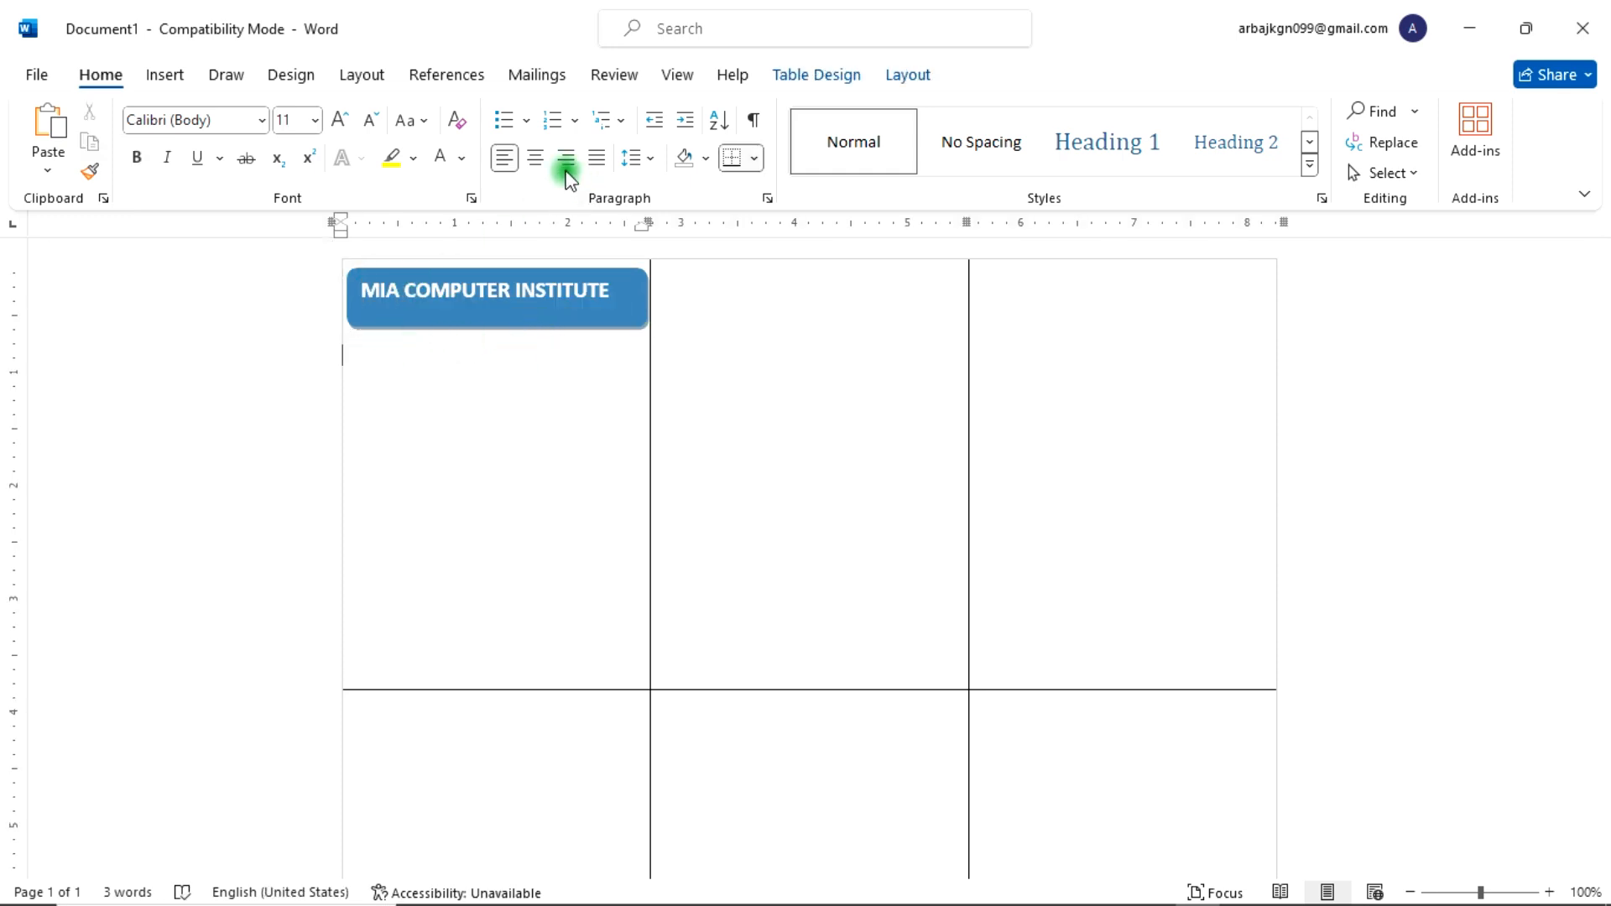
{"action": "left_click", "coordinate": [537, 158]}
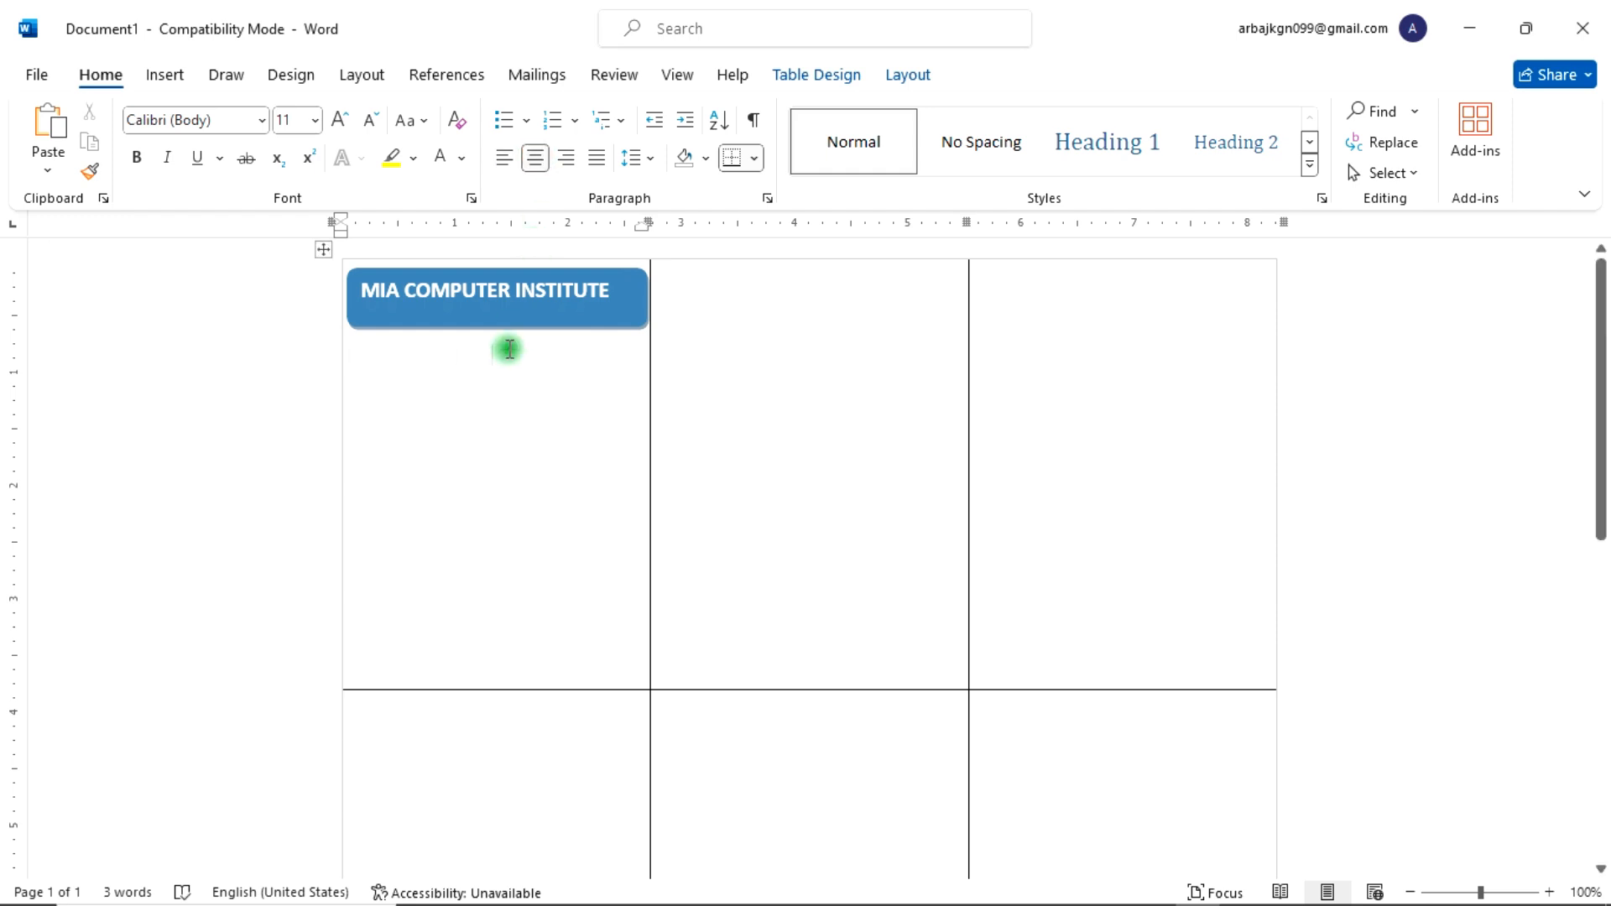
{"action": "type", "text": "ID CARD"}
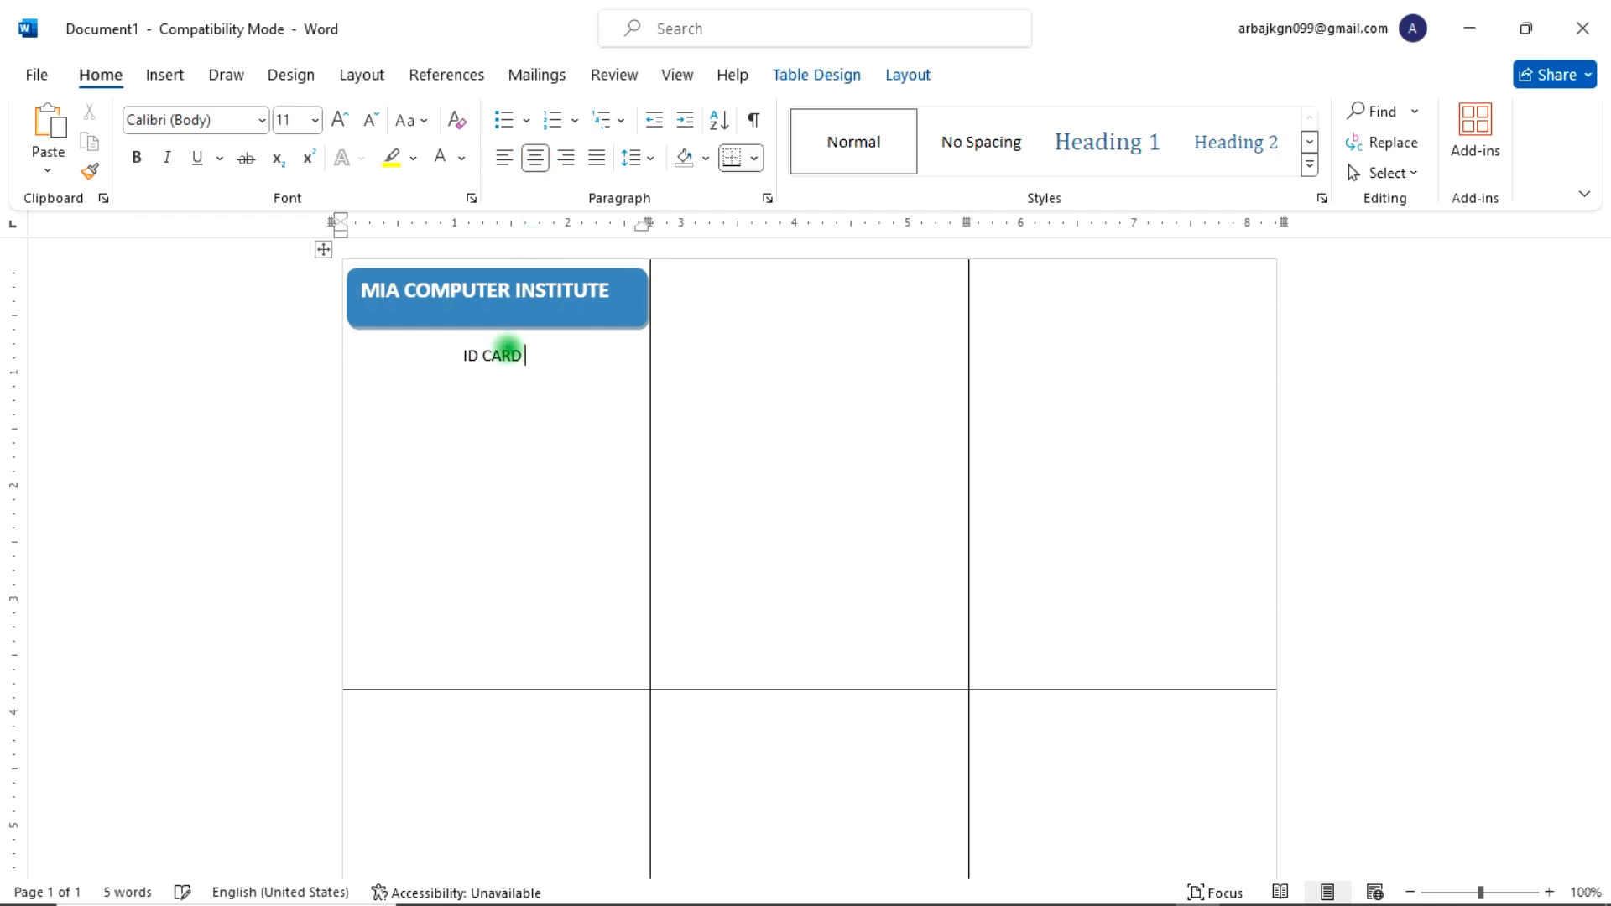
Step: Select the ID CARD heading and enlarge its font to 26 pt
{"action": "left_click_drag", "start_coordinate": [587, 342], "coordinate": [468, 353]}
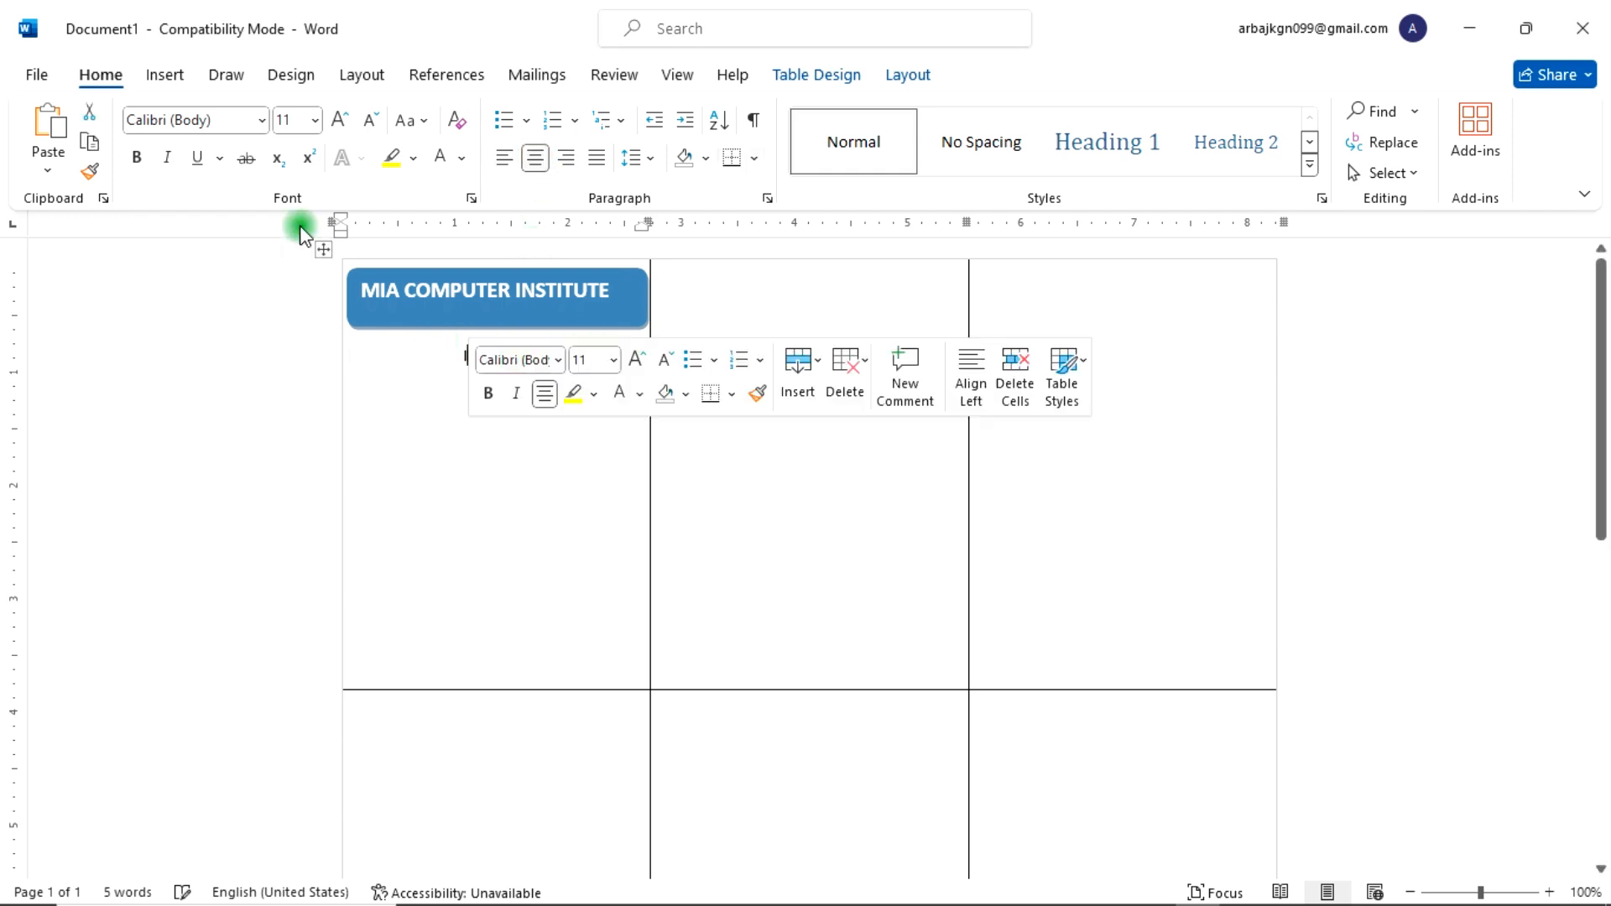
{"action": "left_click", "coordinate": [341, 120]}
{"action": "left_click", "coordinate": [340, 120]}
{"action": "left_click", "coordinate": [340, 120]}
{"action": "left_click", "coordinate": [341, 120]}
{"action": "left_click", "coordinate": [340, 120]}
{"action": "left_click", "coordinate": [341, 120]}
{"action": "left_click", "coordinate": [341, 120]}
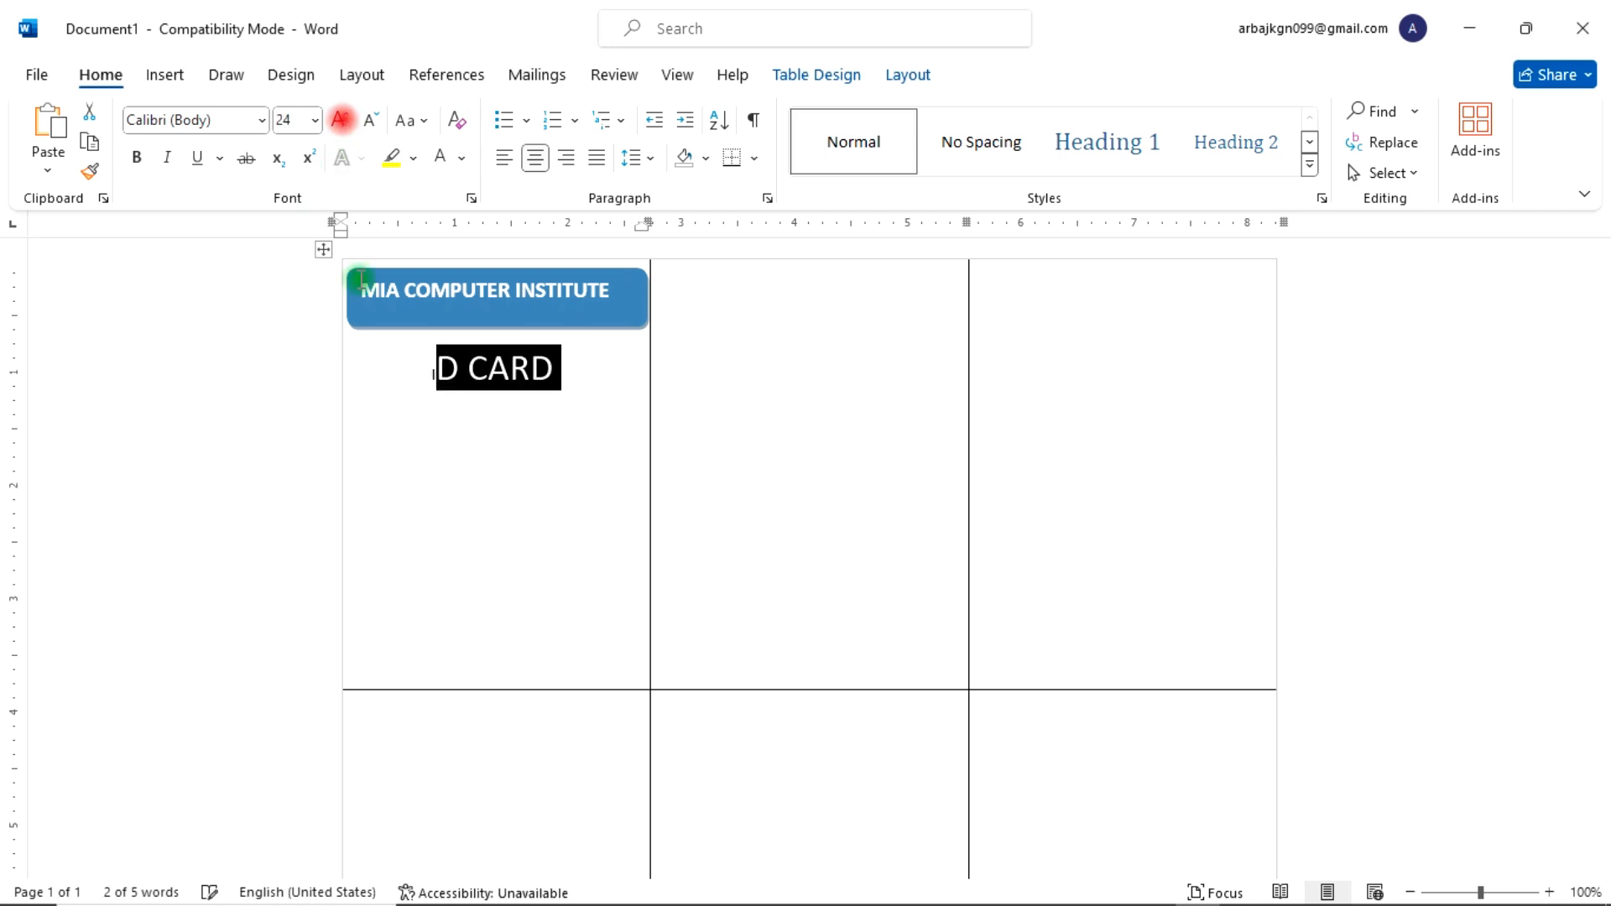
{"action": "left_click_drag", "start_coordinate": [422, 376], "coordinate": [547, 374]}
{"action": "left_click", "coordinate": [348, 120]}
{"action": "left_click", "coordinate": [348, 120]}
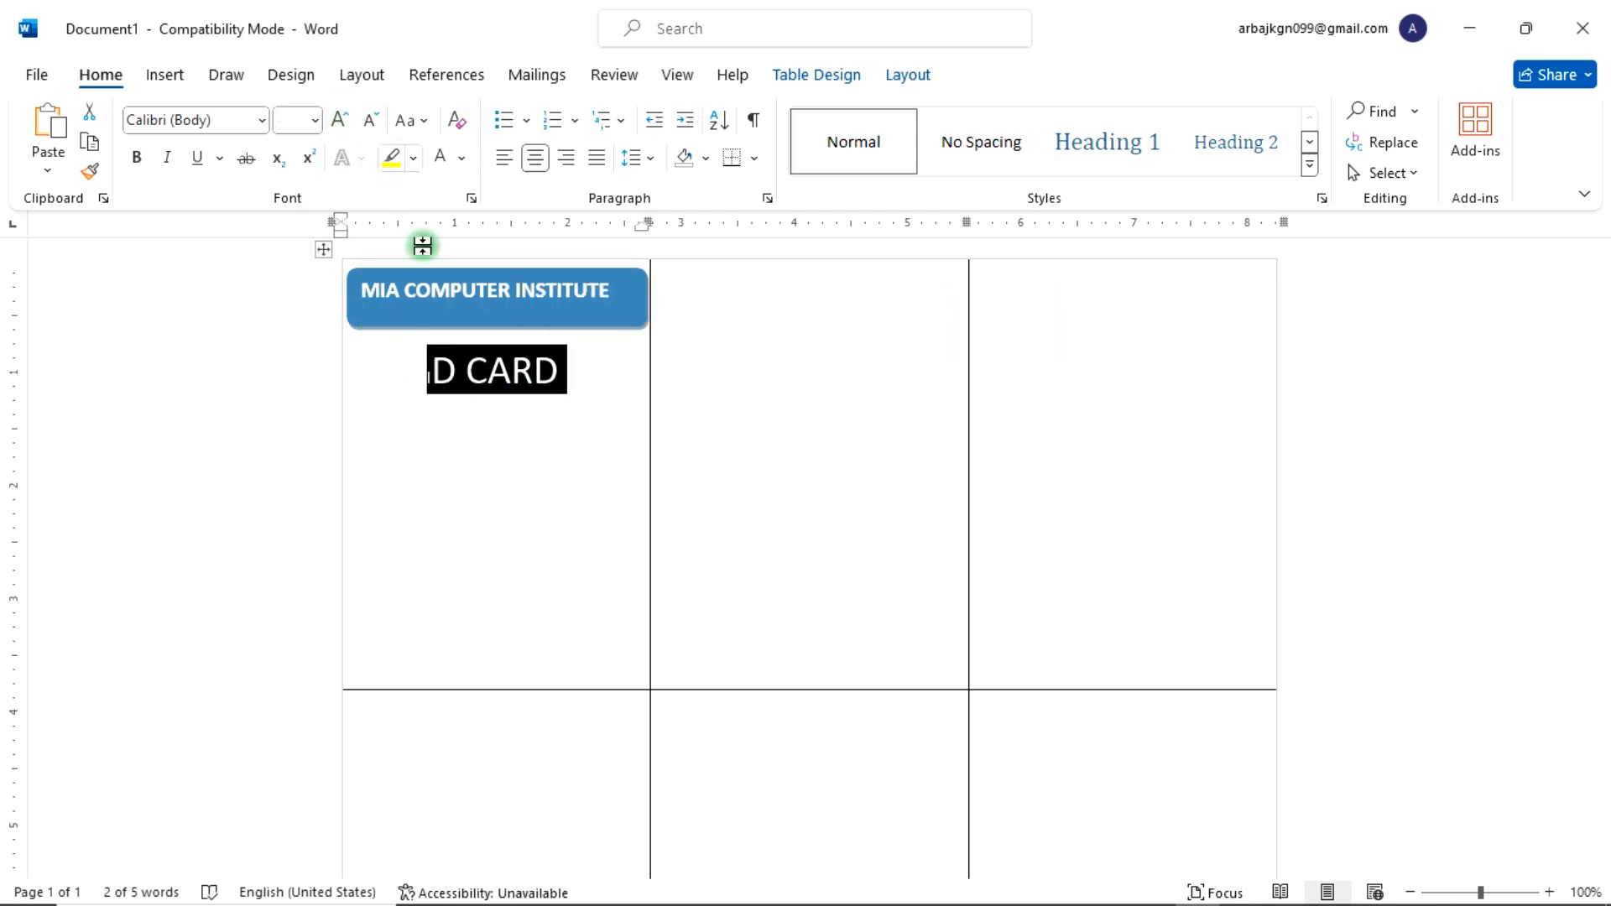
Step: Select the heading's first letter and try to enlarge it further
{"action": "left_click", "coordinate": [443, 377]}
{"action": "left_click", "coordinate": [480, 376]}
{"action": "left_click", "coordinate": [538, 375]}
{"action": "left_click", "coordinate": [453, 379]}
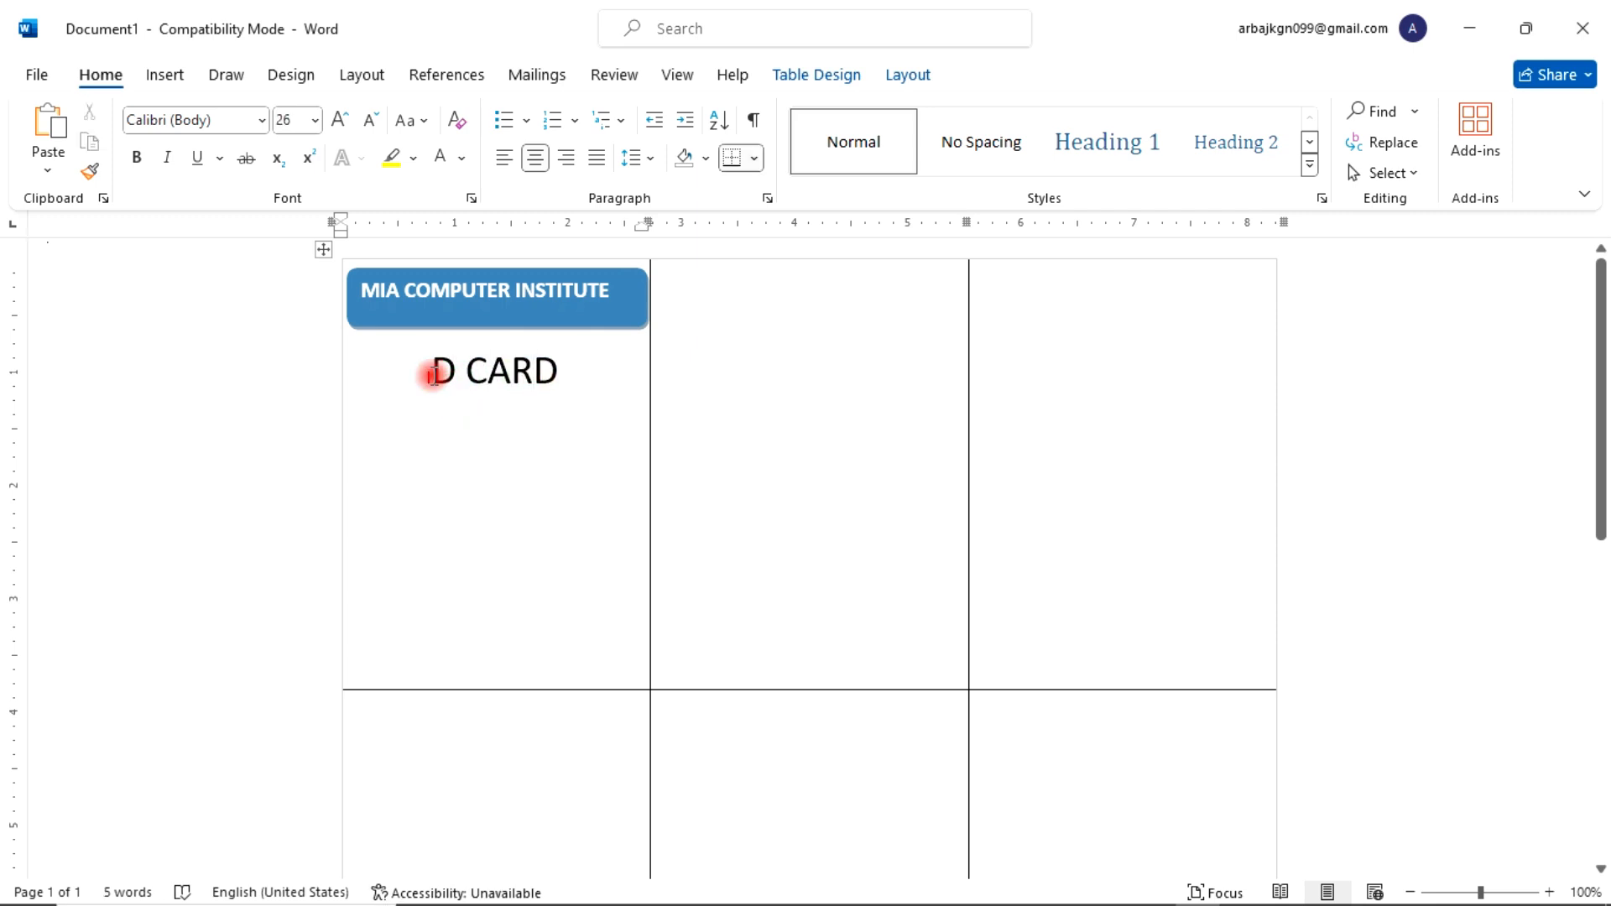
{"action": "left_click_drag", "start_coordinate": [433, 375], "coordinate": [420, 374]}
{"action": "left_click", "coordinate": [345, 123]}
{"action": "left_click", "coordinate": [345, 123]}
{"action": "left_click", "coordinate": [344, 123]}
{"action": "left_click", "coordinate": [346, 123]}
{"action": "left_click", "coordinate": [345, 123]}
{"action": "left_click", "coordinate": [345, 122]}
{"action": "left_click", "coordinate": [345, 122]}
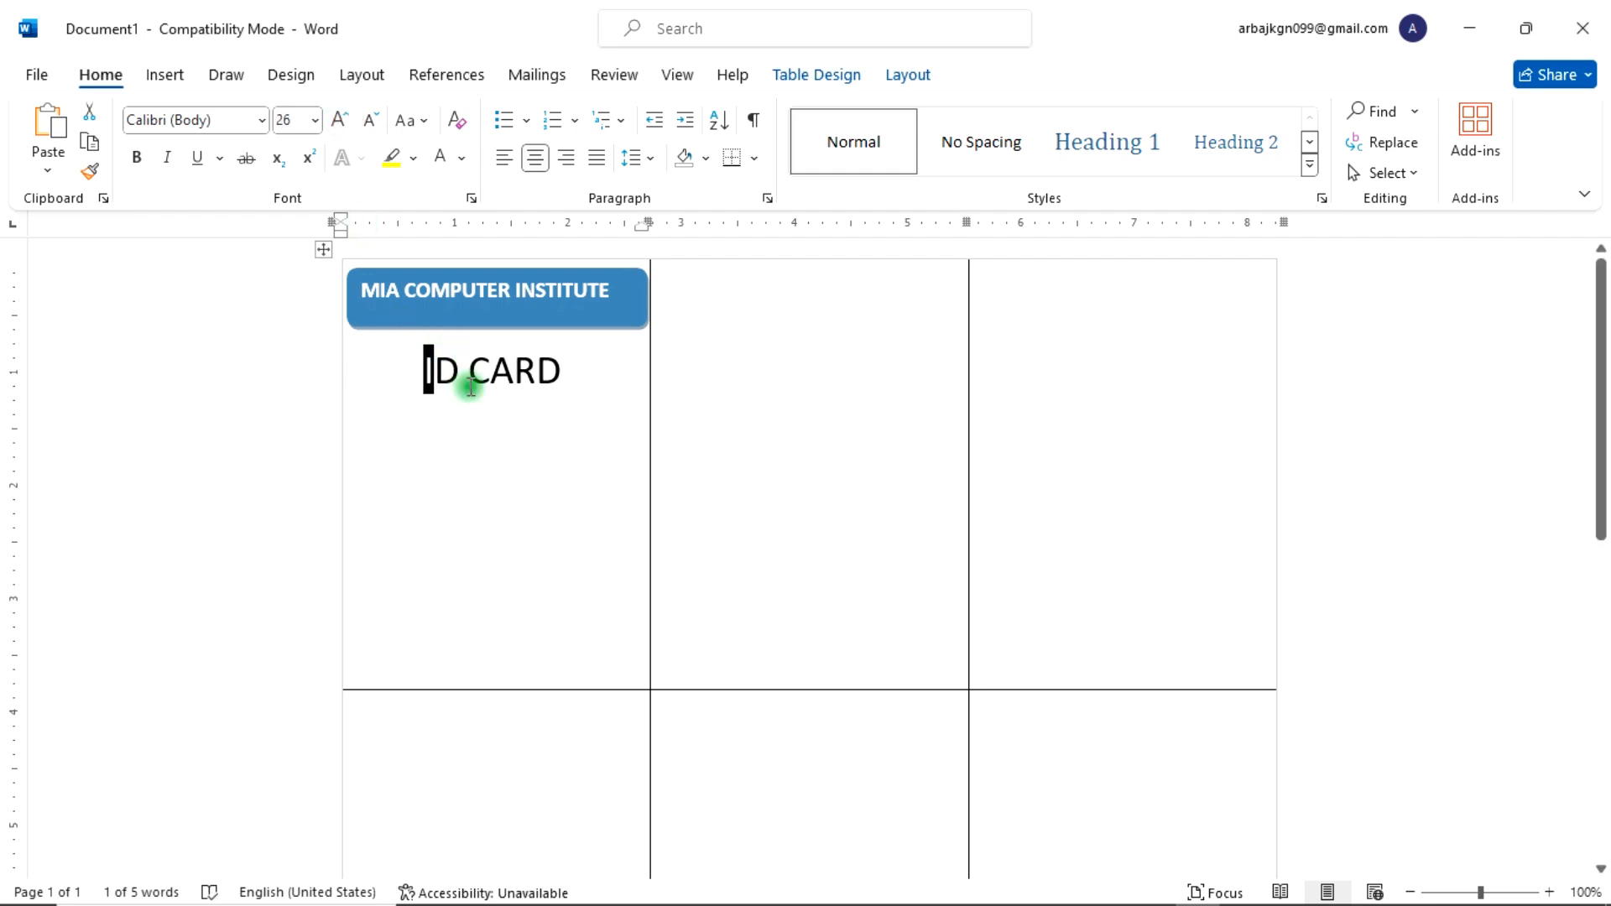
Step: Select the entire ID CARD heading, shrink its font two steps, and start a new line below it
{"action": "left_click", "coordinate": [470, 387]}
{"action": "left_click_drag", "start_coordinate": [569, 369], "coordinate": [415, 371]}
{"action": "left_click", "coordinate": [367, 125]}
{"action": "left_click", "coordinate": [367, 124]}
{"action": "left_click", "coordinate": [557, 435]}
{"action": "left_click", "coordinate": [478, 404]}
{"action": "left_click", "coordinate": [587, 384]}
{"action": "key", "text": "Return"}
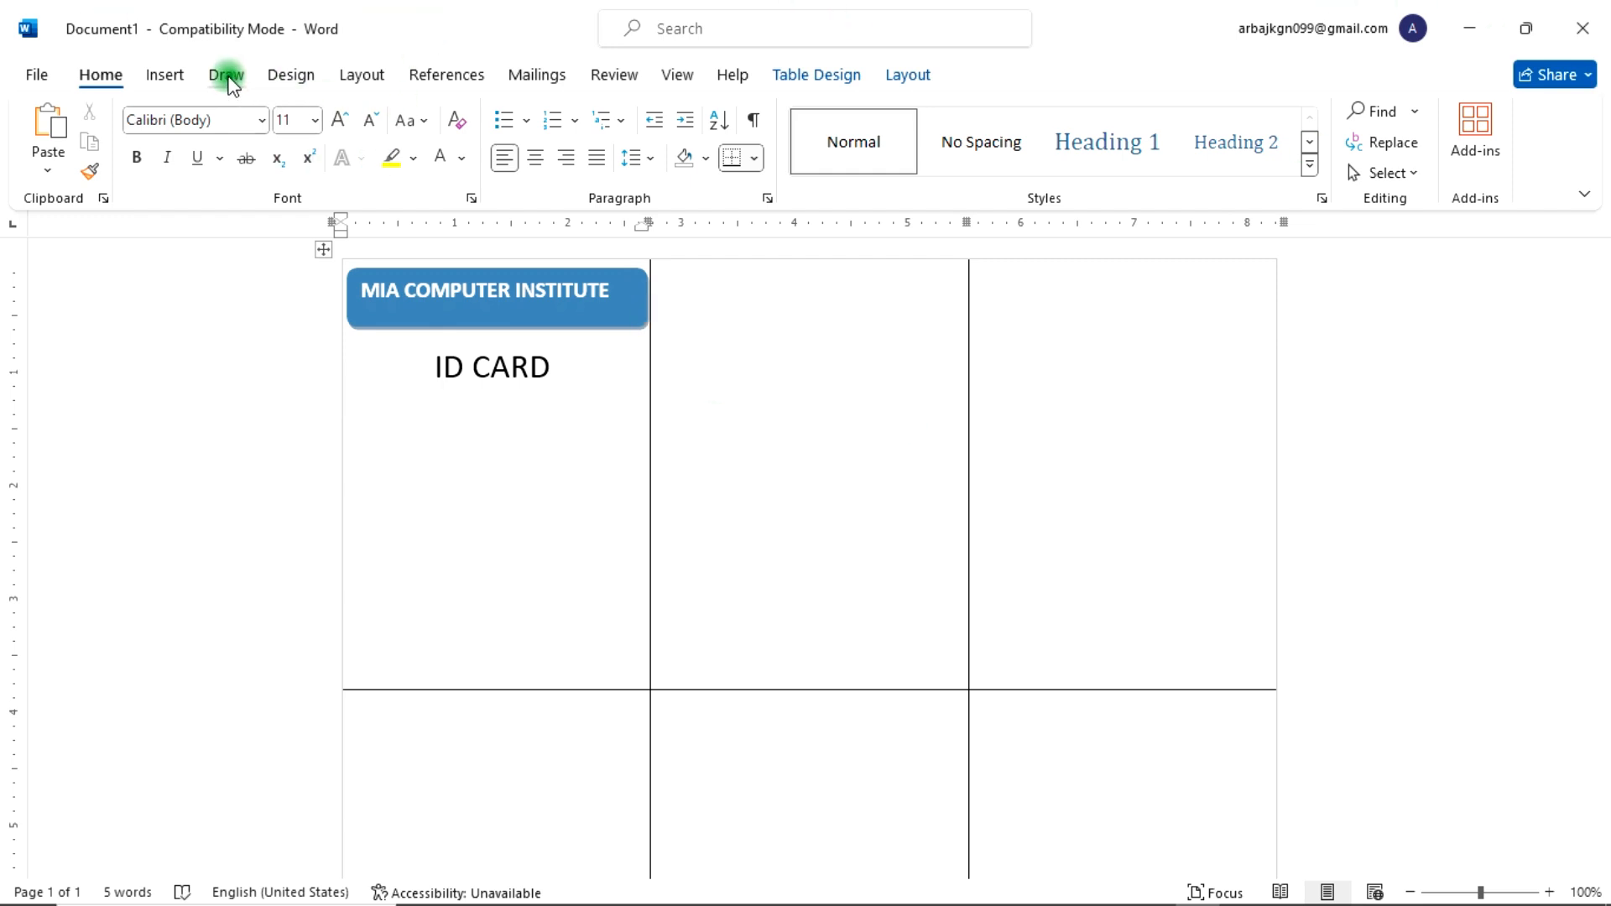
Step: Insert a single-cell table beneath the ID CARD heading as a photo frame, then position and resize it into a box
{"action": "left_click", "coordinate": [167, 76]}
{"action": "left_click", "coordinate": [192, 164]}
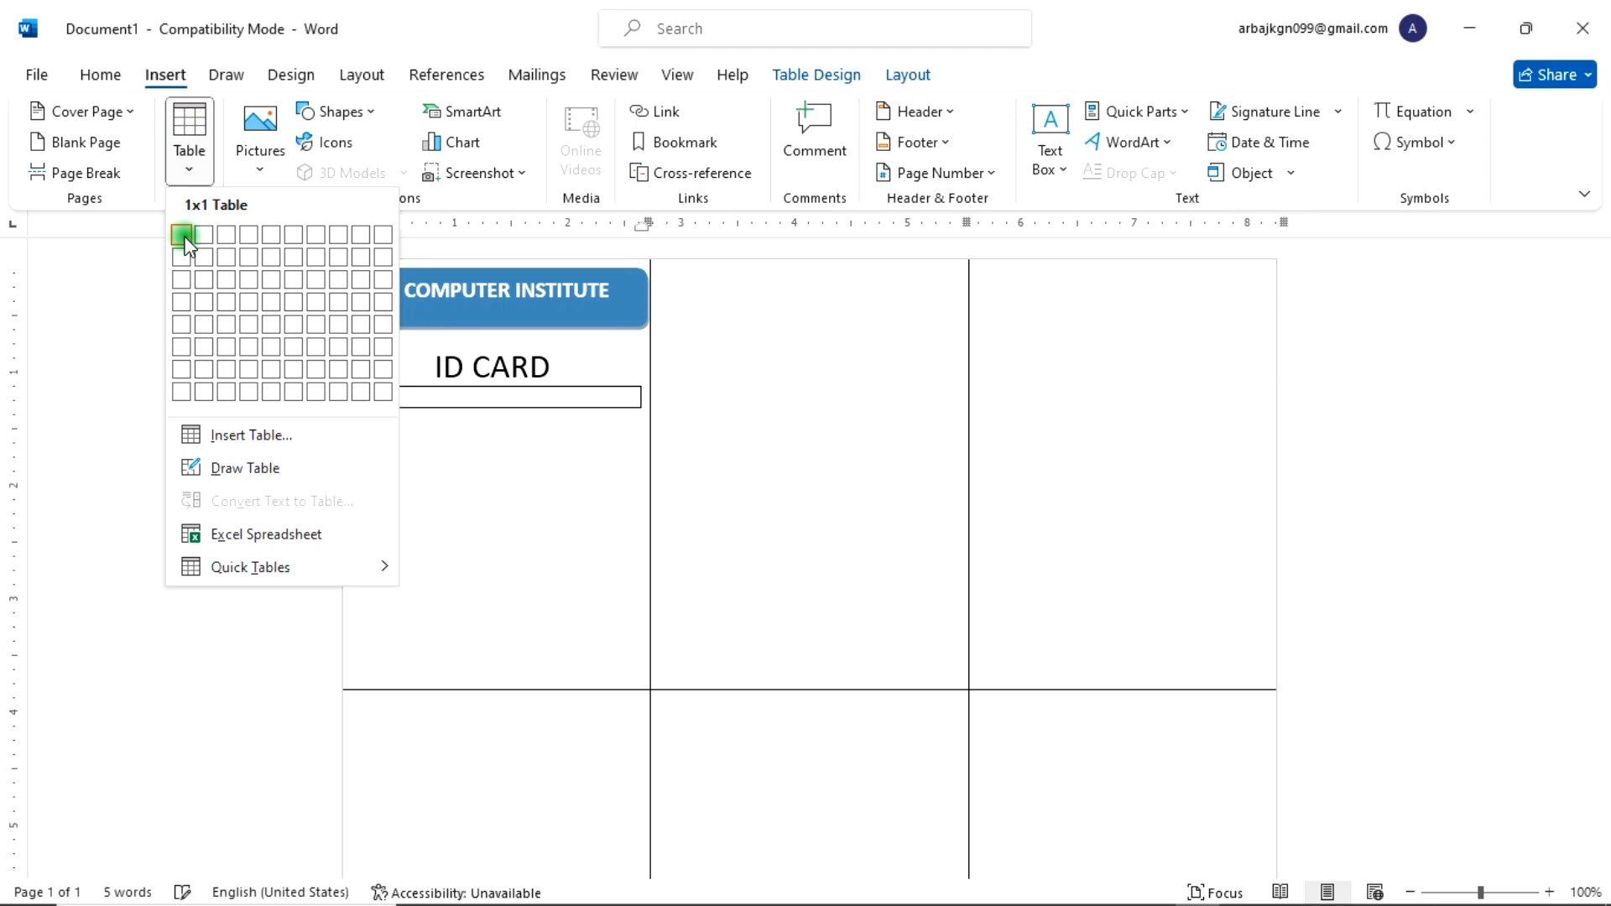
{"action": "left_click", "coordinate": [182, 235]}
{"action": "left_click_drag", "start_coordinate": [652, 418], "coordinate": [495, 534]}
{"action": "left_click_drag", "start_coordinate": [335, 377], "coordinate": [412, 384]}
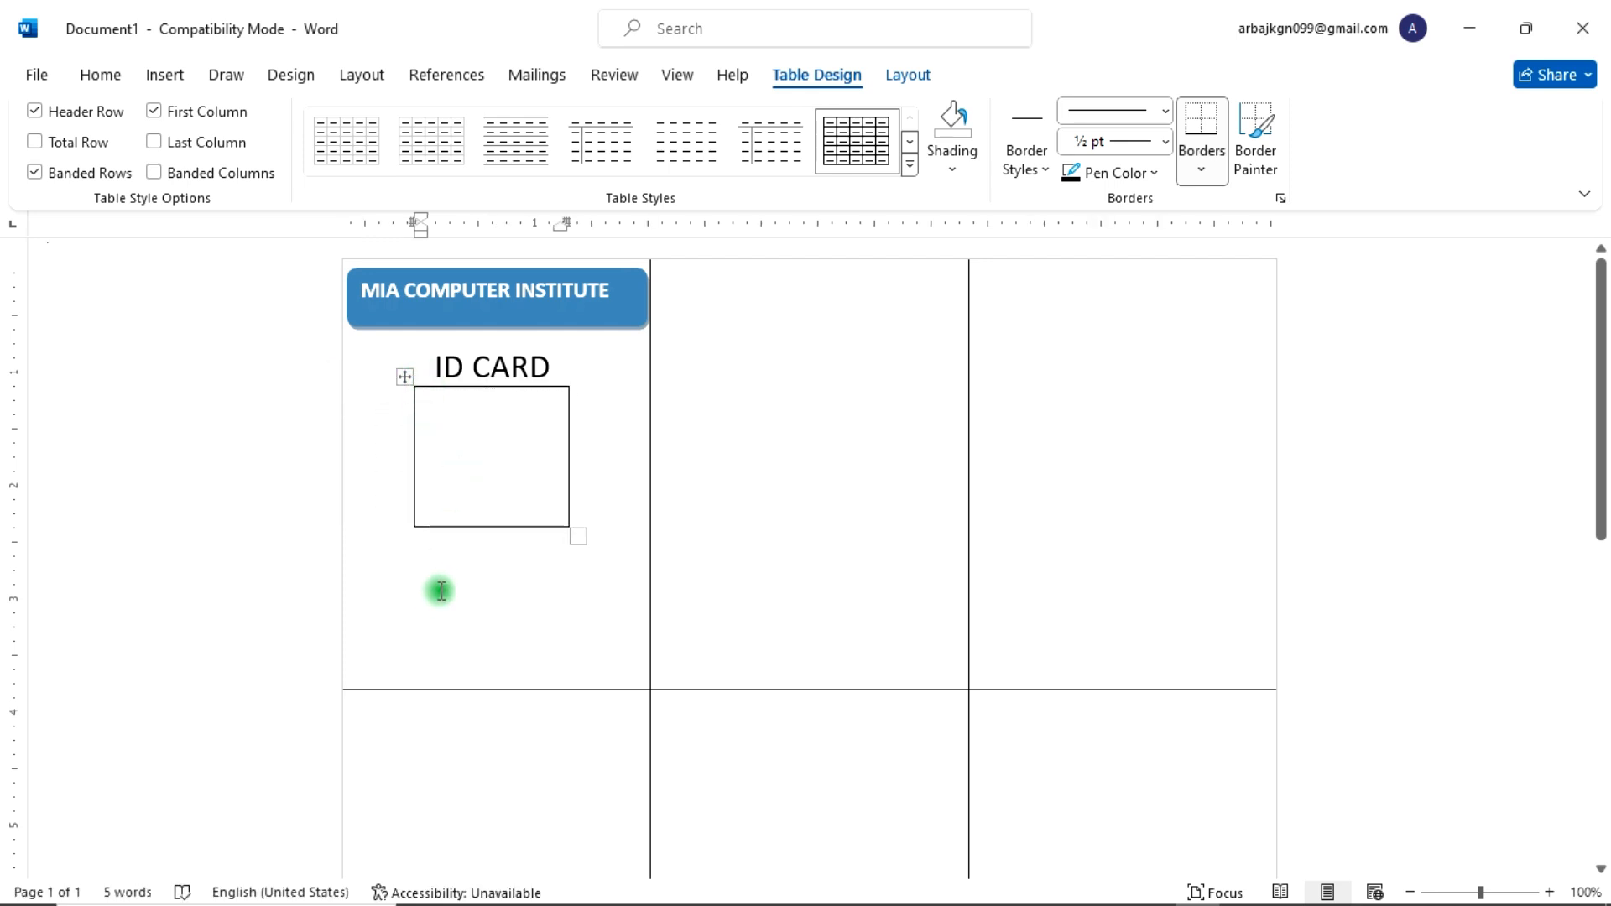
{"action": "scroll", "coordinate": [440, 591], "scroll_direction": "down", "scroll_amount": 4}
{"action": "left_click_drag", "start_coordinate": [576, 367], "coordinate": [593, 332]}
{"action": "scroll", "coordinate": [546, 389], "scroll_direction": "up", "scroll_amount": 4}
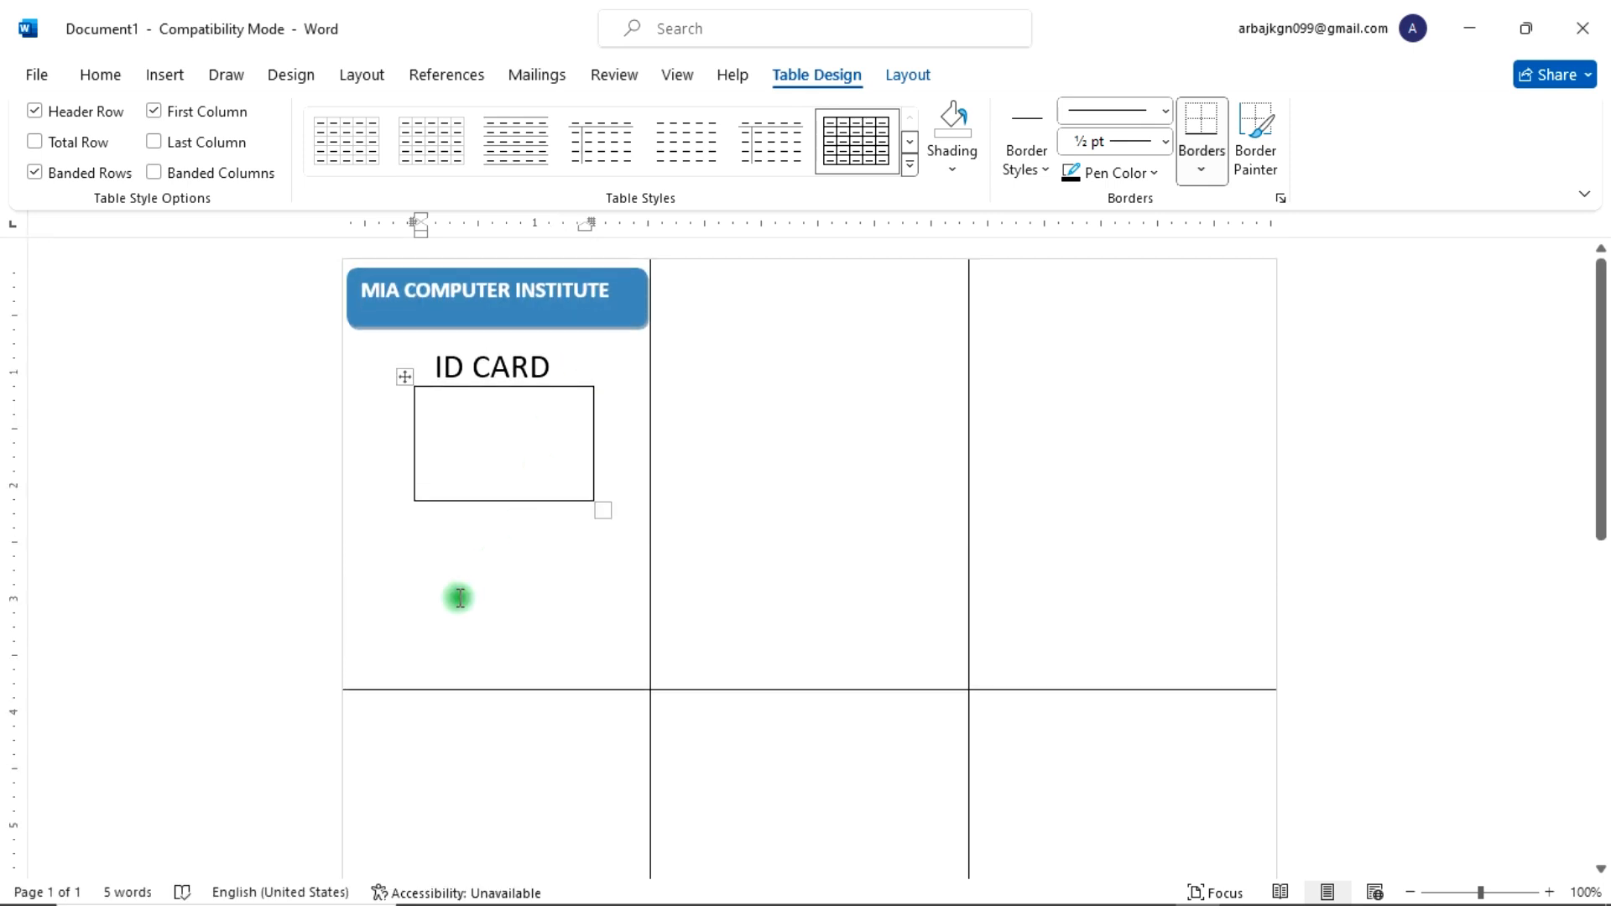
Step: Type the field labels NAME, FATHER NAME, GENDER, ADDRESS, CONTACT NO and DOB on separate lines below the photo frame
{"action": "left_click", "coordinate": [370, 535]}
{"action": "type", "text": "NAME"}
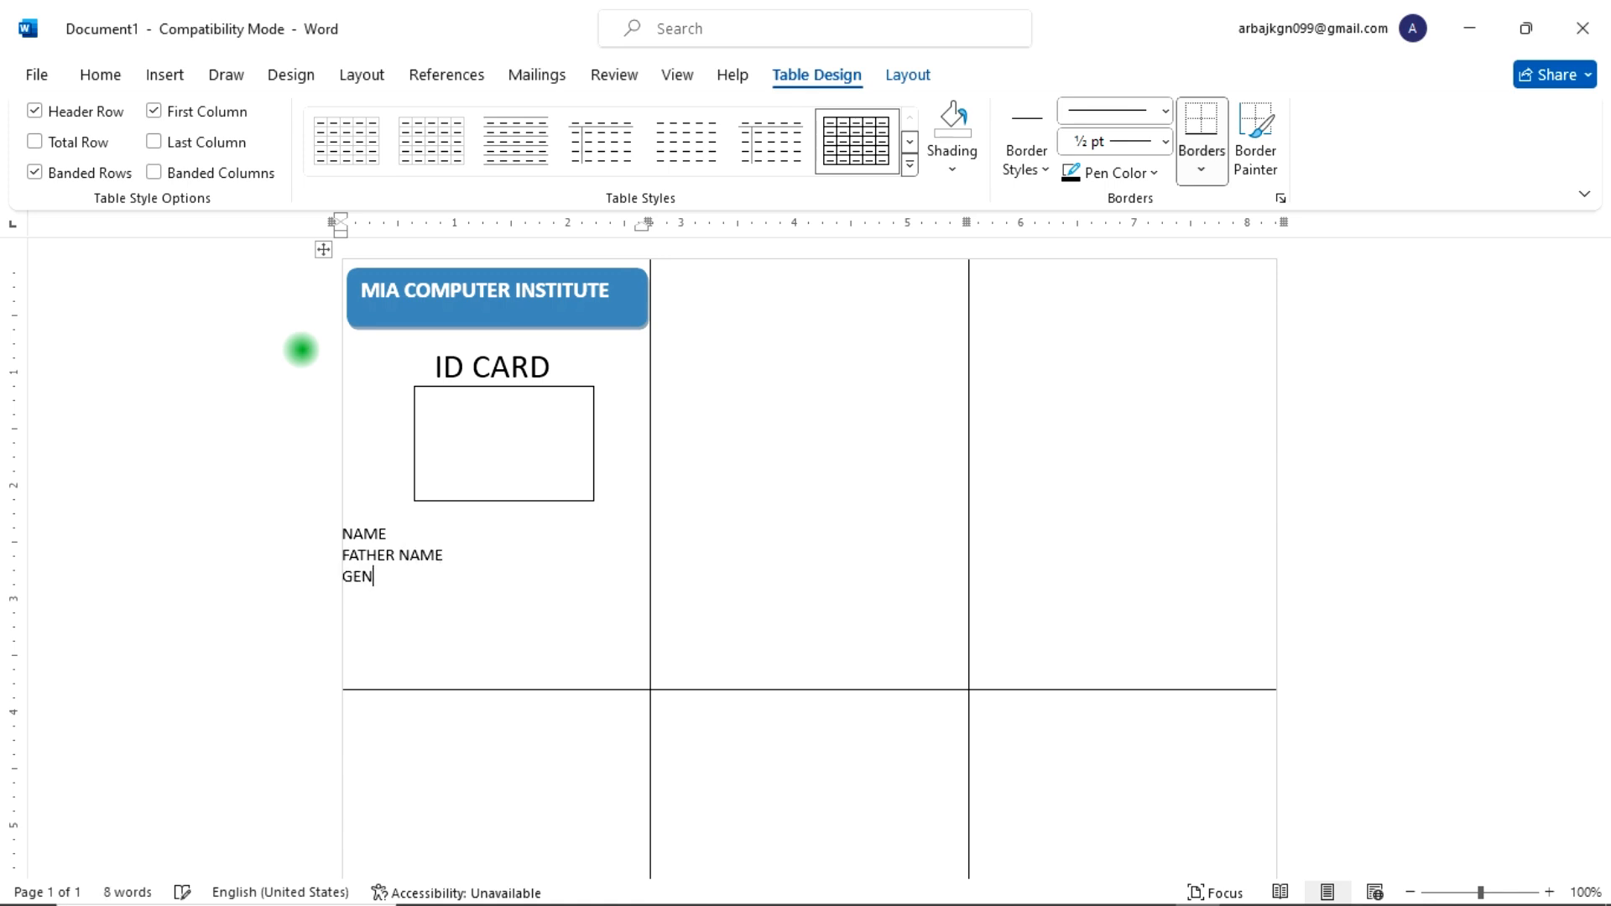
{"action": "type", "text": "DER"}
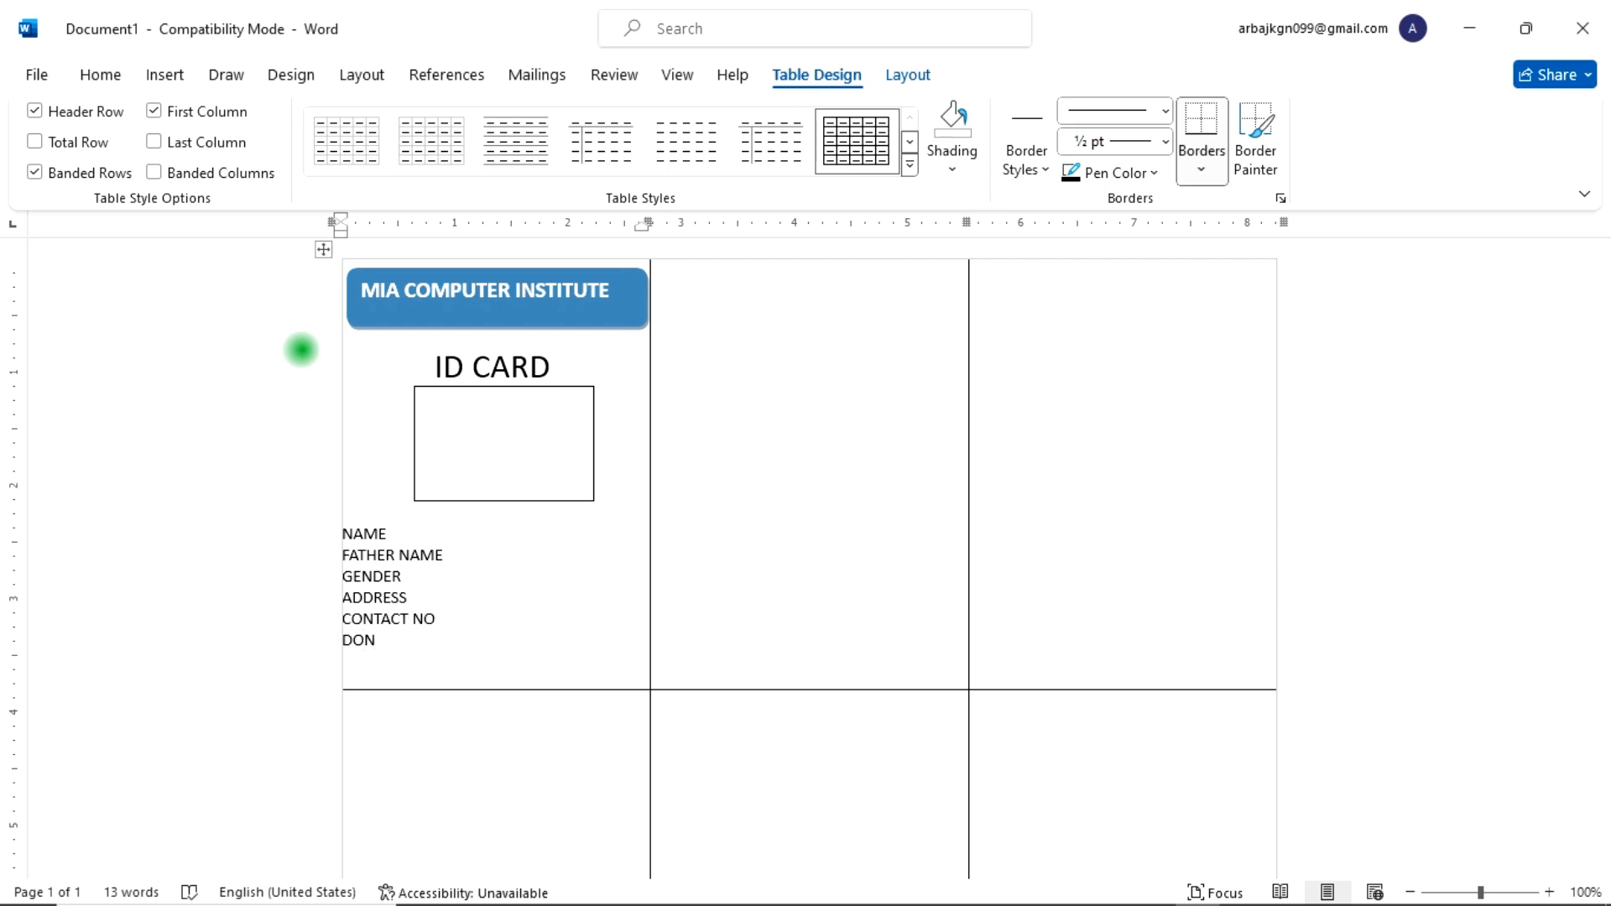
{"action": "left_click", "coordinate": [473, 564]}
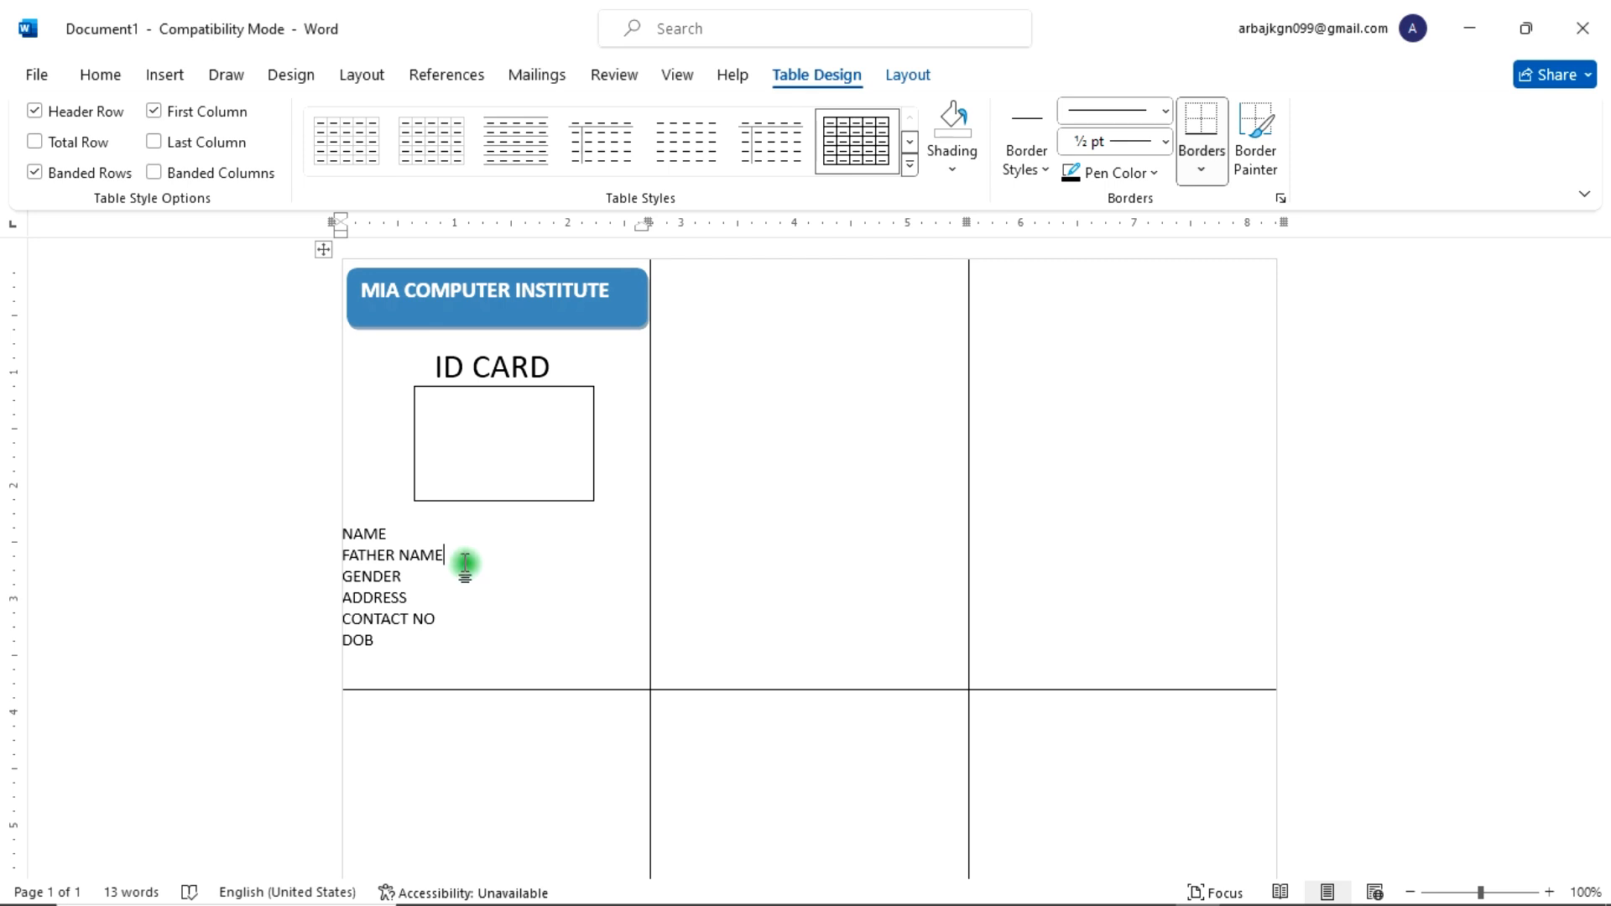
Step: Start a Labels mail merge with the default label options, confirm, and undo to restore the card's content
{"action": "scroll", "coordinate": [579, 479], "scroll_direction": "down", "scroll_amount": 5}
{"action": "scroll", "coordinate": [579, 479], "scroll_direction": "up", "scroll_amount": 5}
{"action": "left_click", "coordinate": [527, 75]}
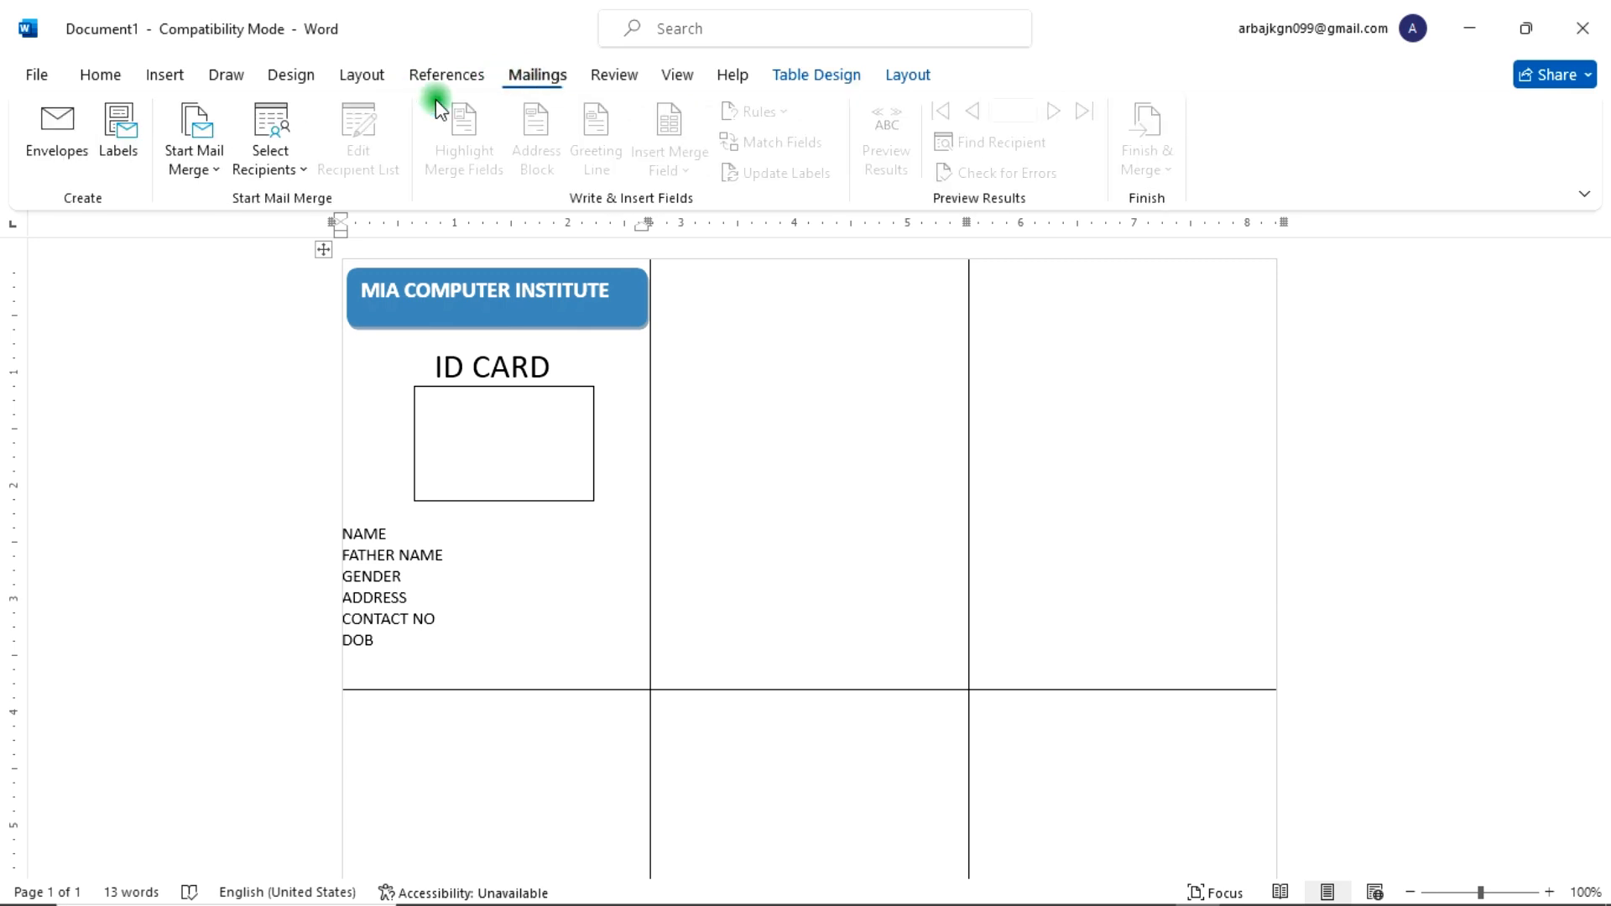
{"action": "left_click", "coordinate": [217, 164]}
{"action": "left_click", "coordinate": [243, 303]}
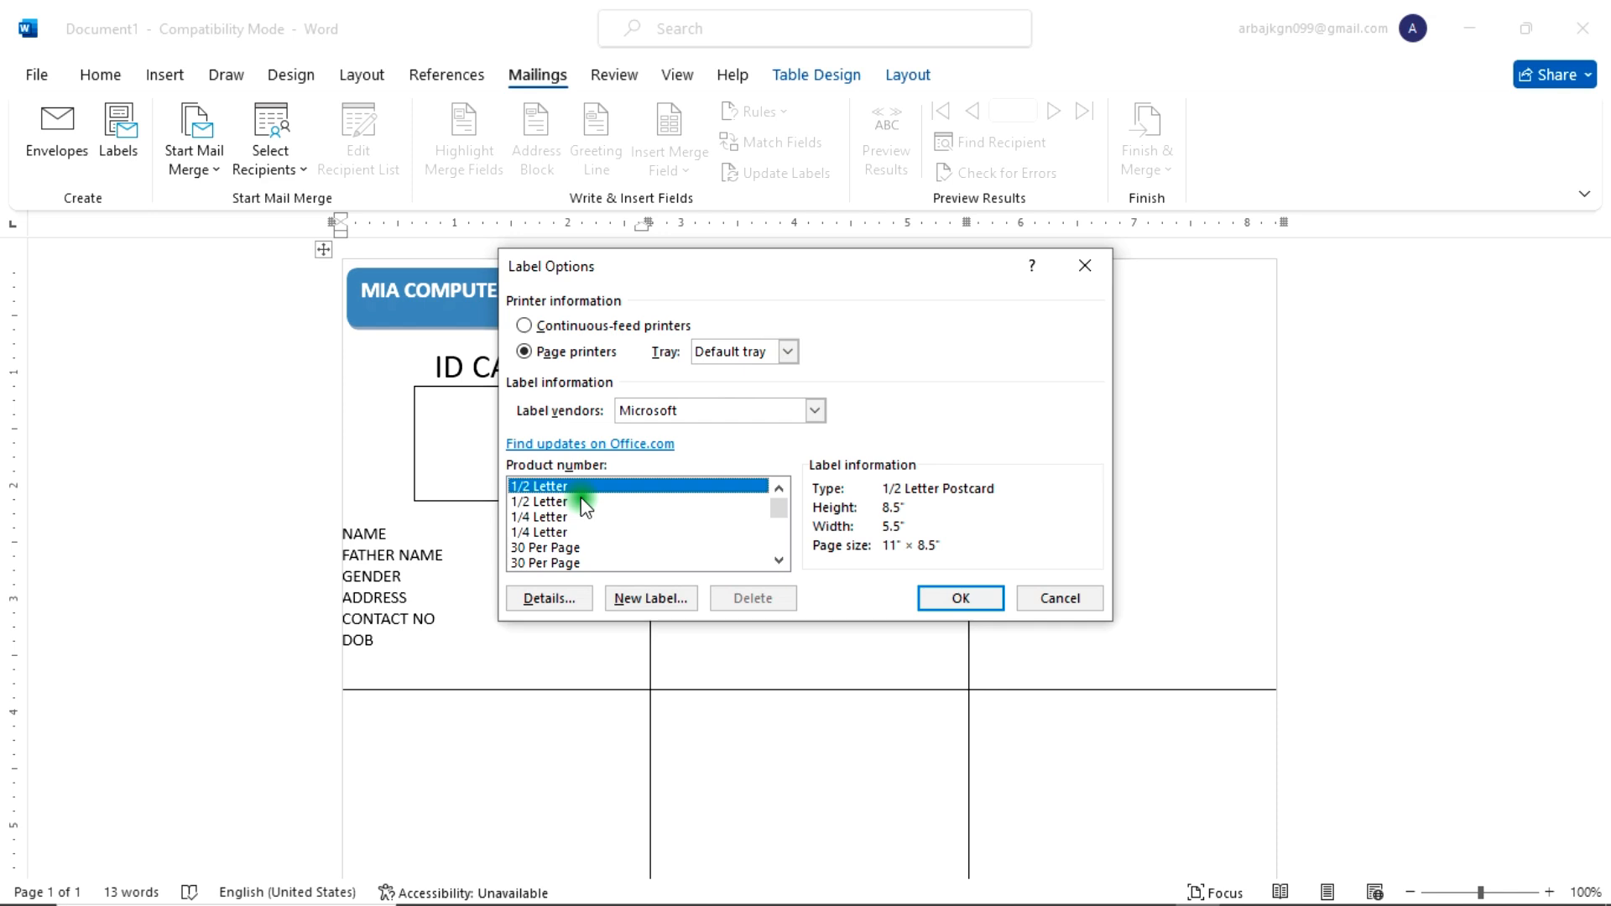
{"action": "left_click", "coordinate": [977, 601]}
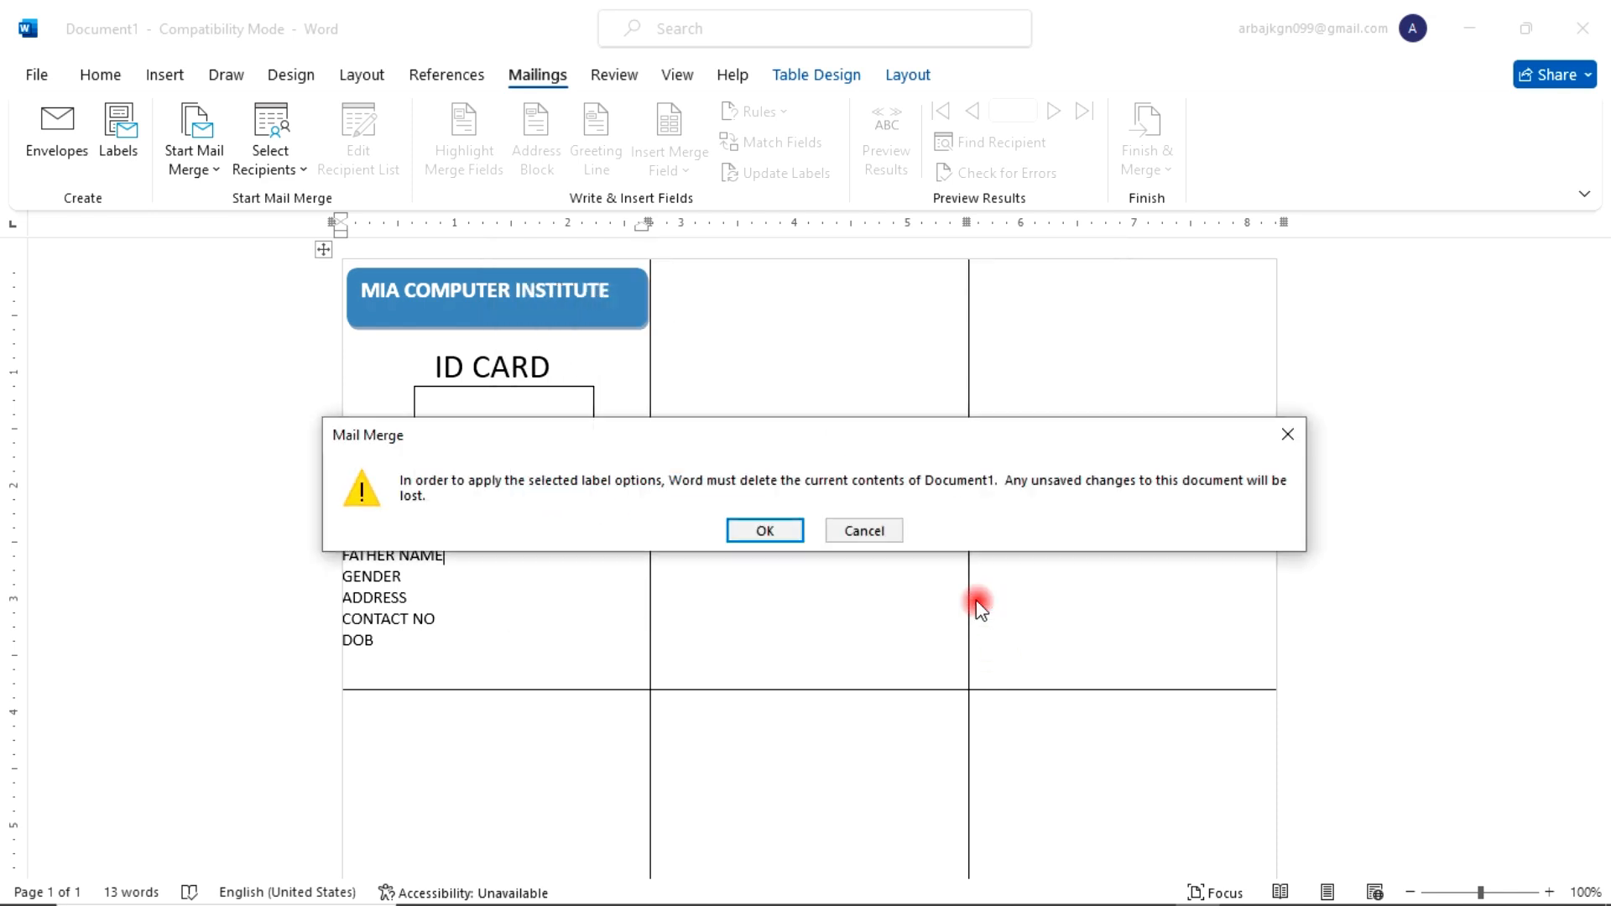
{"action": "left_click", "coordinate": [783, 529]}
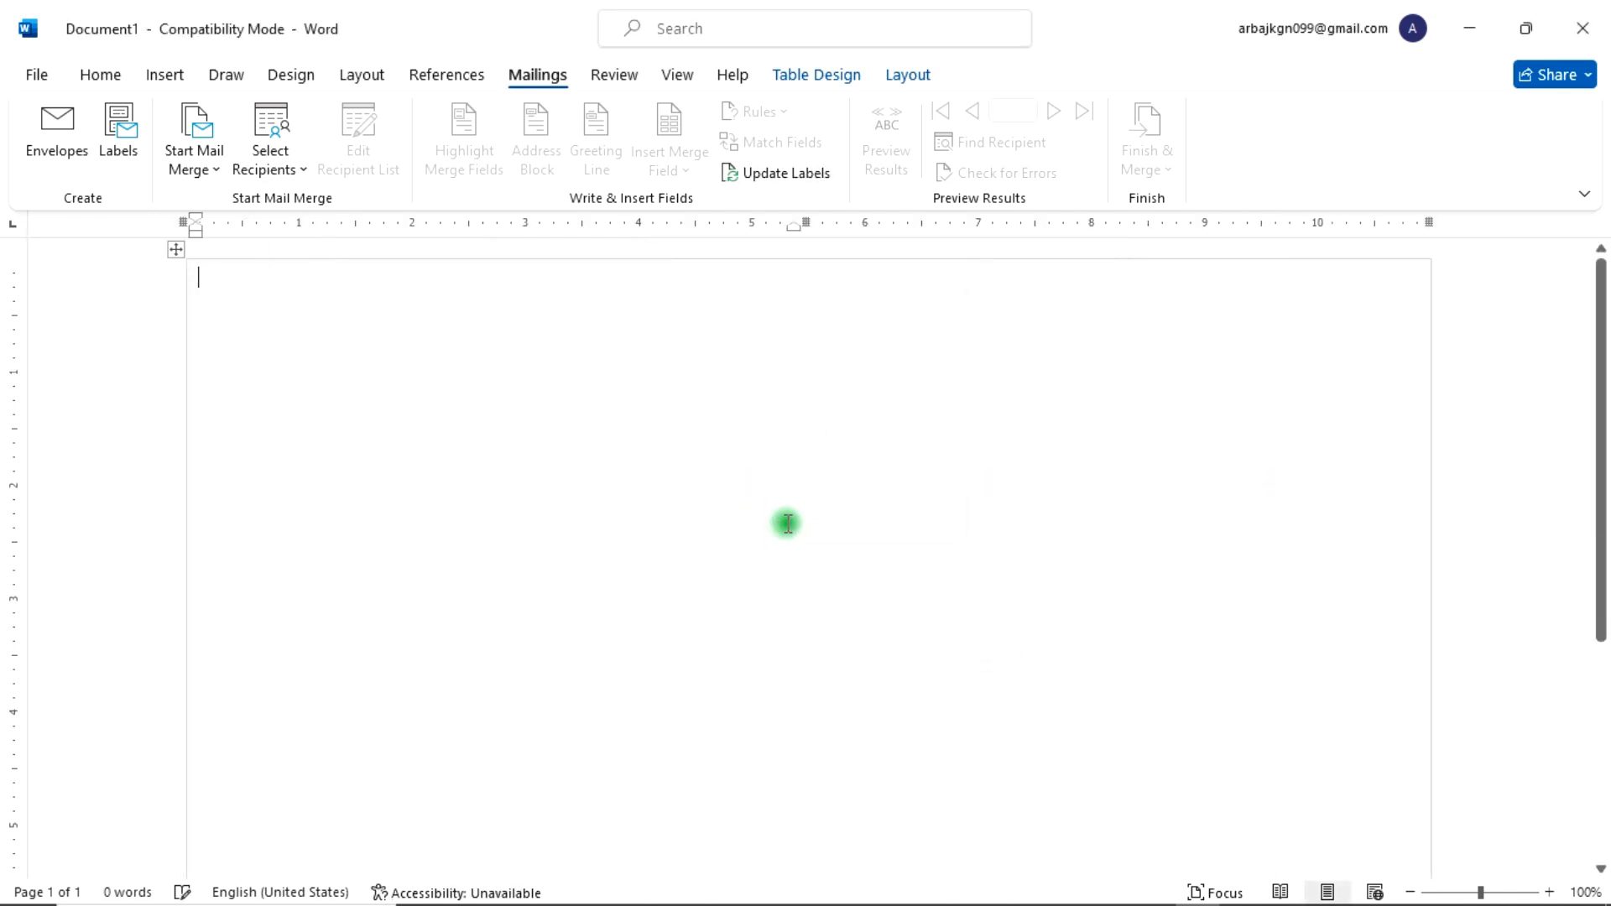
{"action": "key", "text": "ctrl+z"}
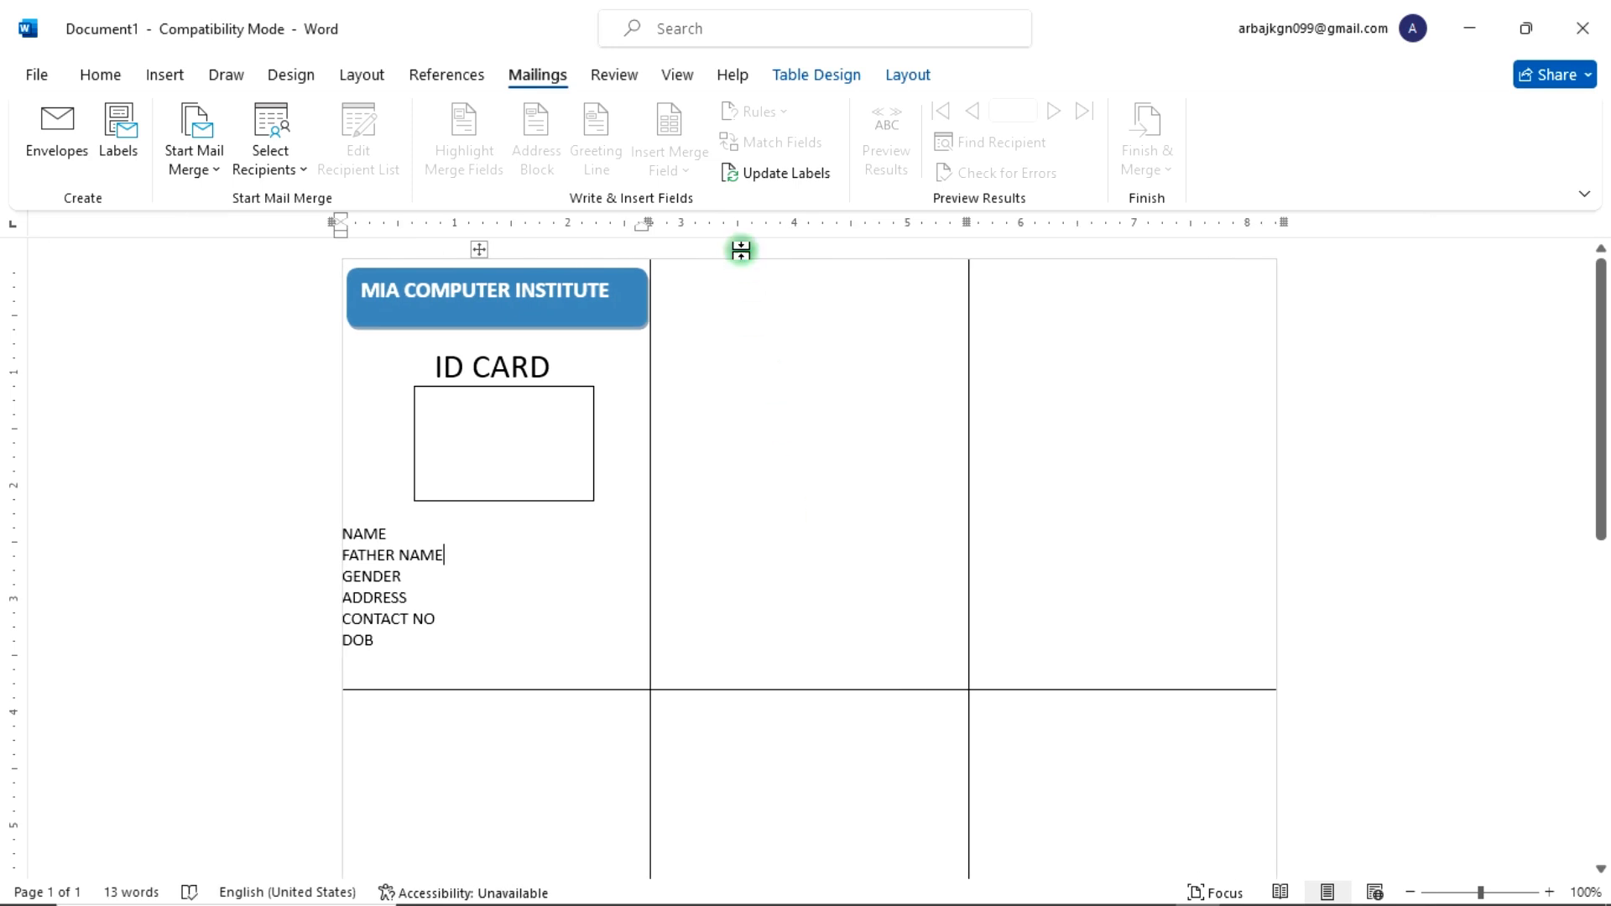
Step: Update labels to copy the card layout into every label cell and scroll through the page to check it
{"action": "left_click", "coordinate": [777, 174]}
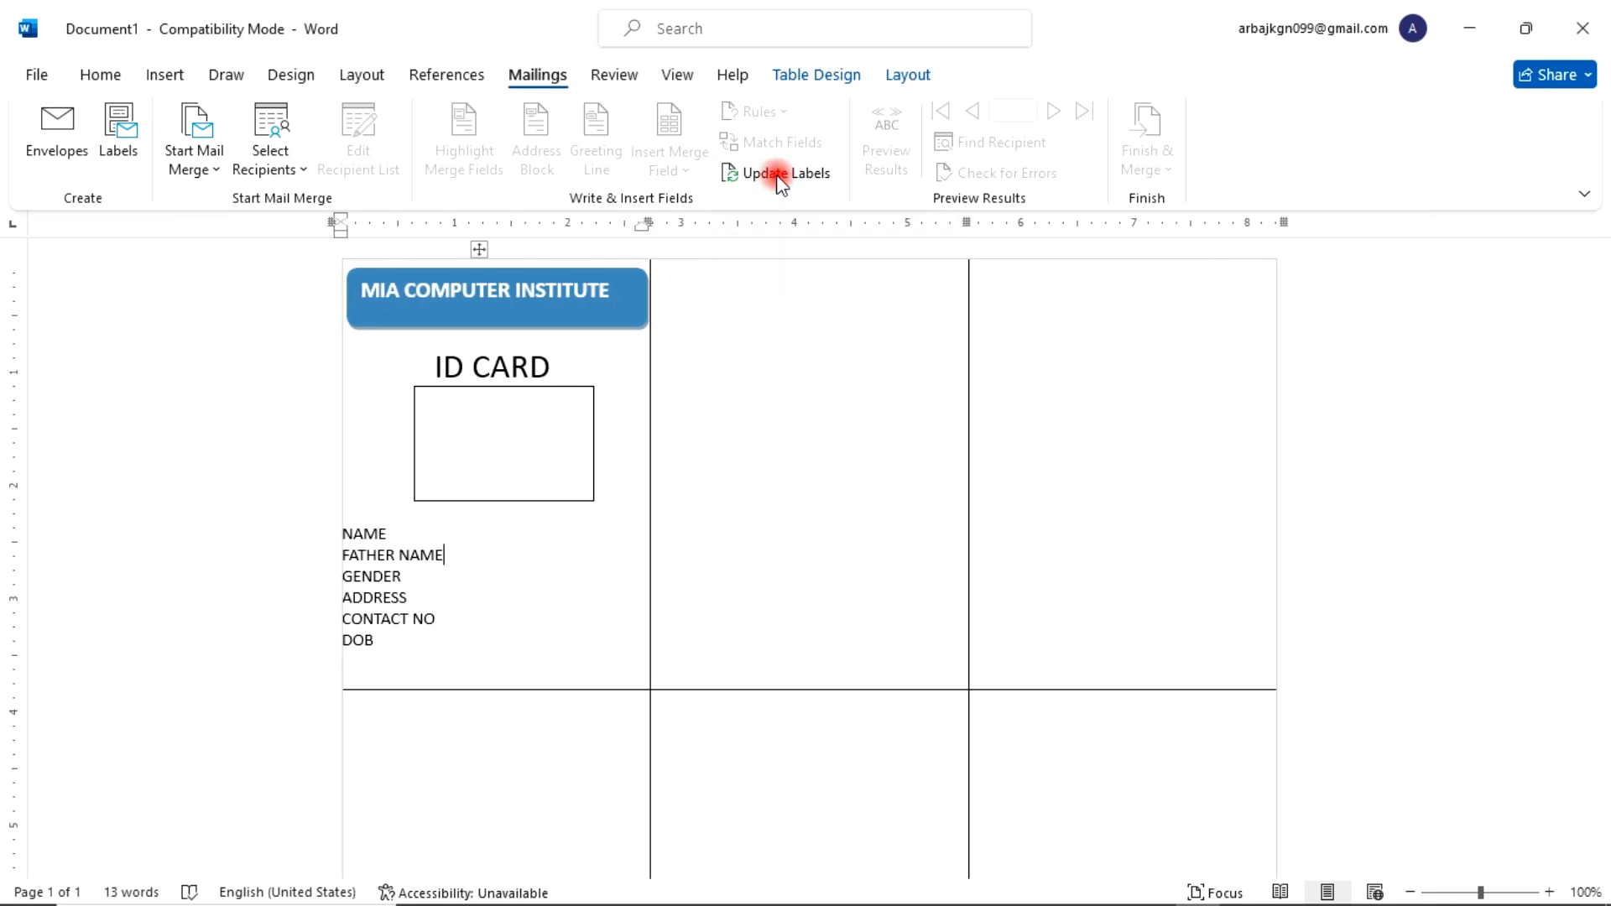
{"action": "scroll", "coordinate": [753, 540], "scroll_direction": "down", "scroll_amount": 5}
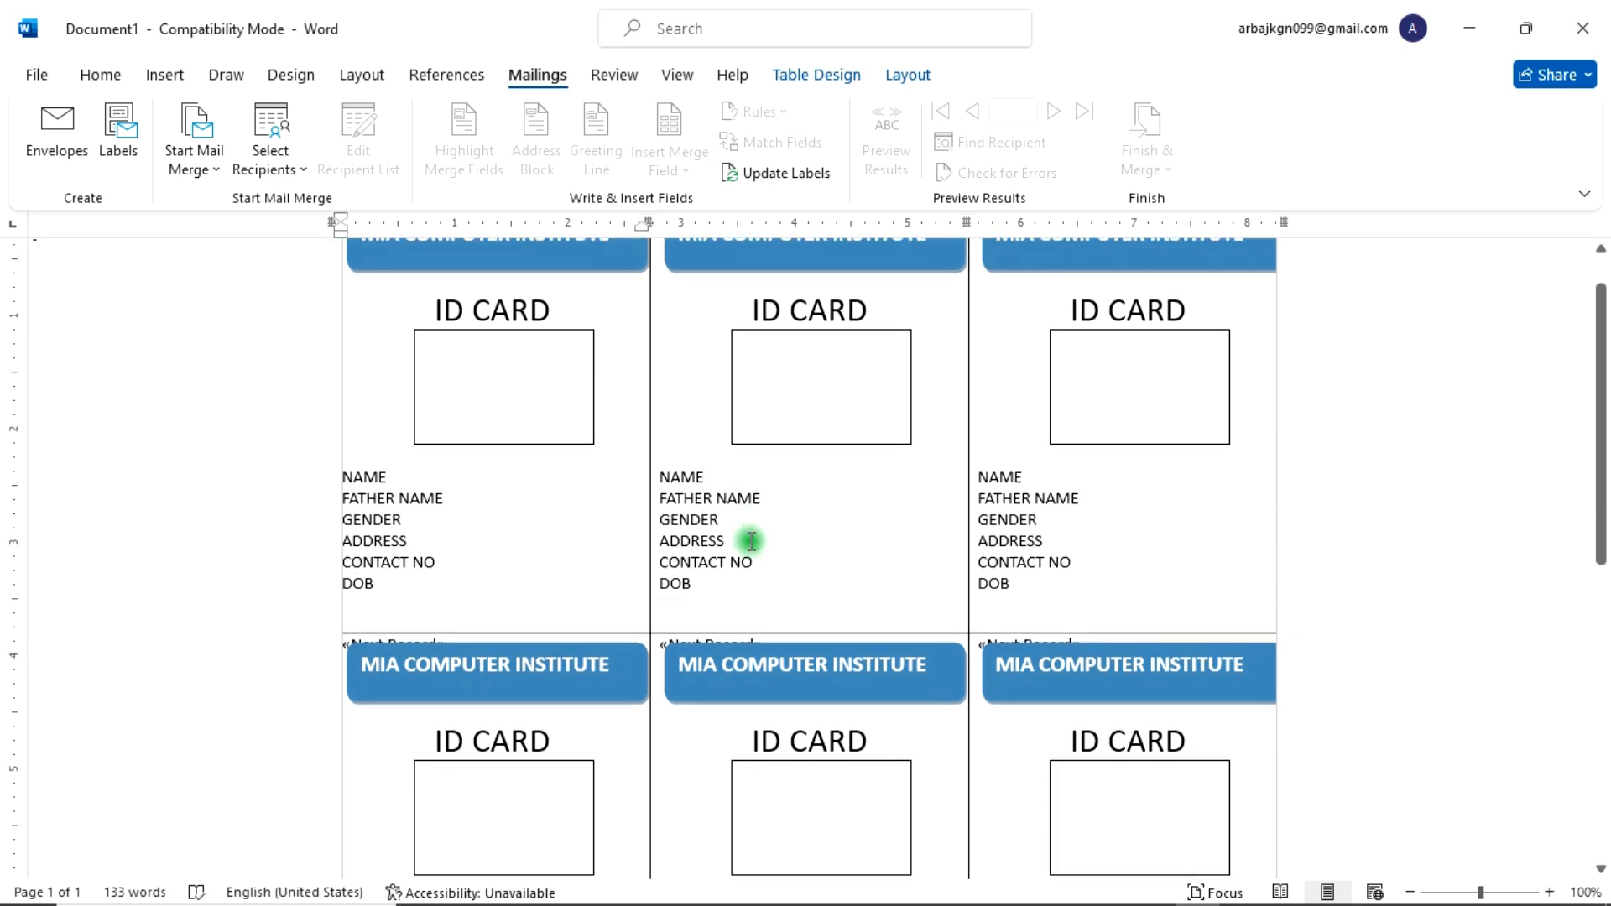
{"action": "scroll", "coordinate": [747, 540], "scroll_direction": "down", "scroll_amount": 5}
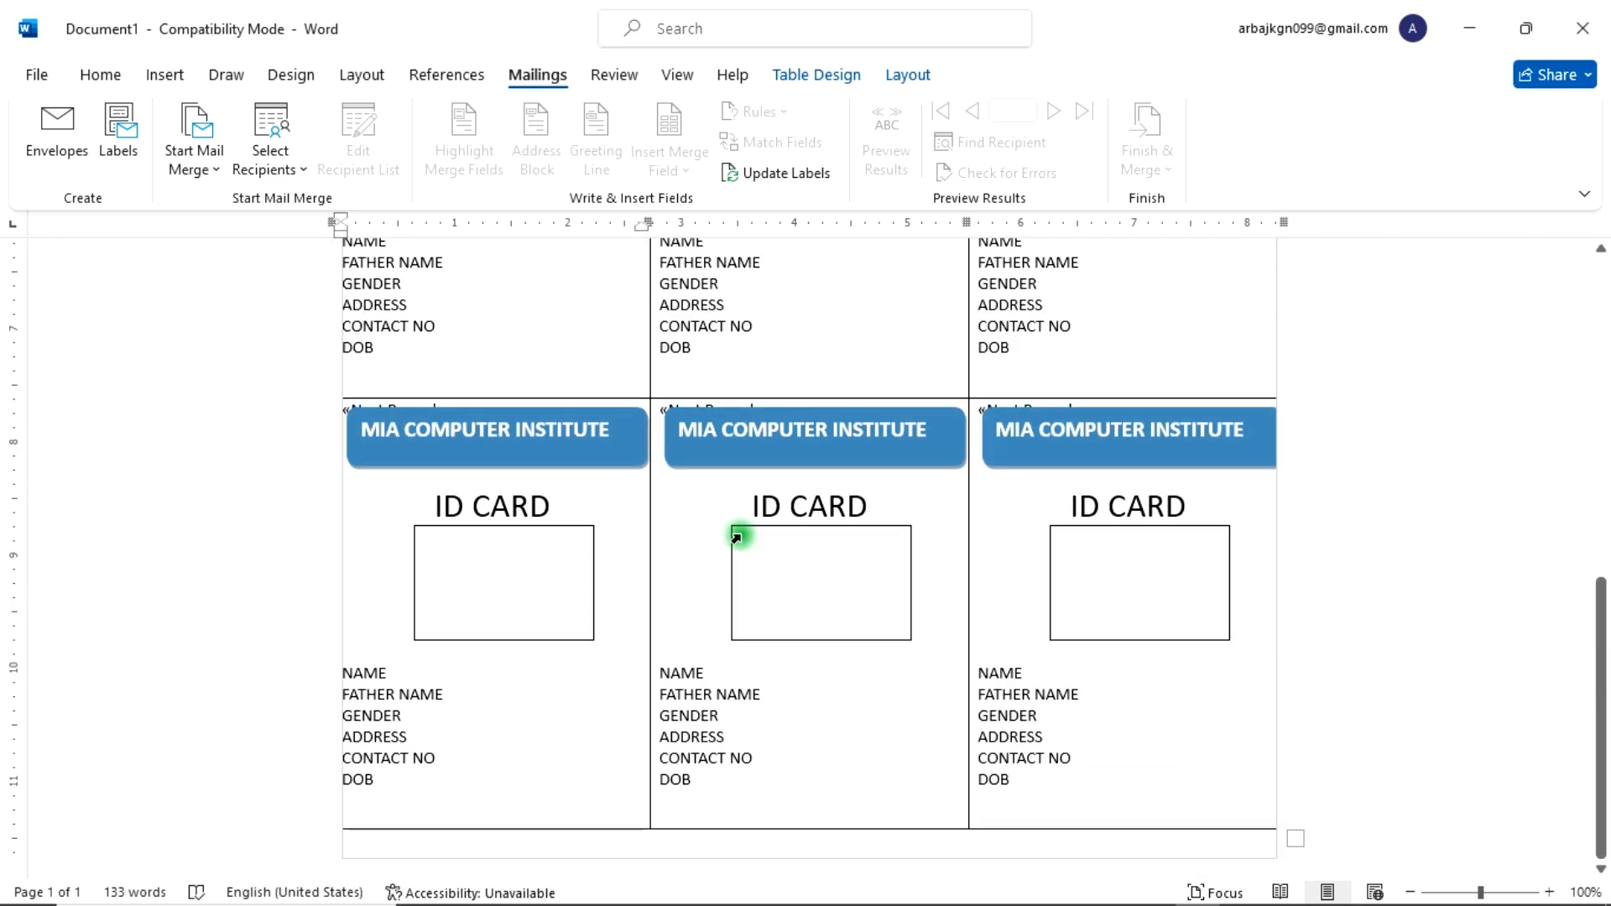
{"action": "scroll", "coordinate": [742, 536], "scroll_direction": "up", "scroll_amount": 4}
{"action": "scroll", "coordinate": [742, 535], "scroll_direction": "up", "scroll_amount": 5}
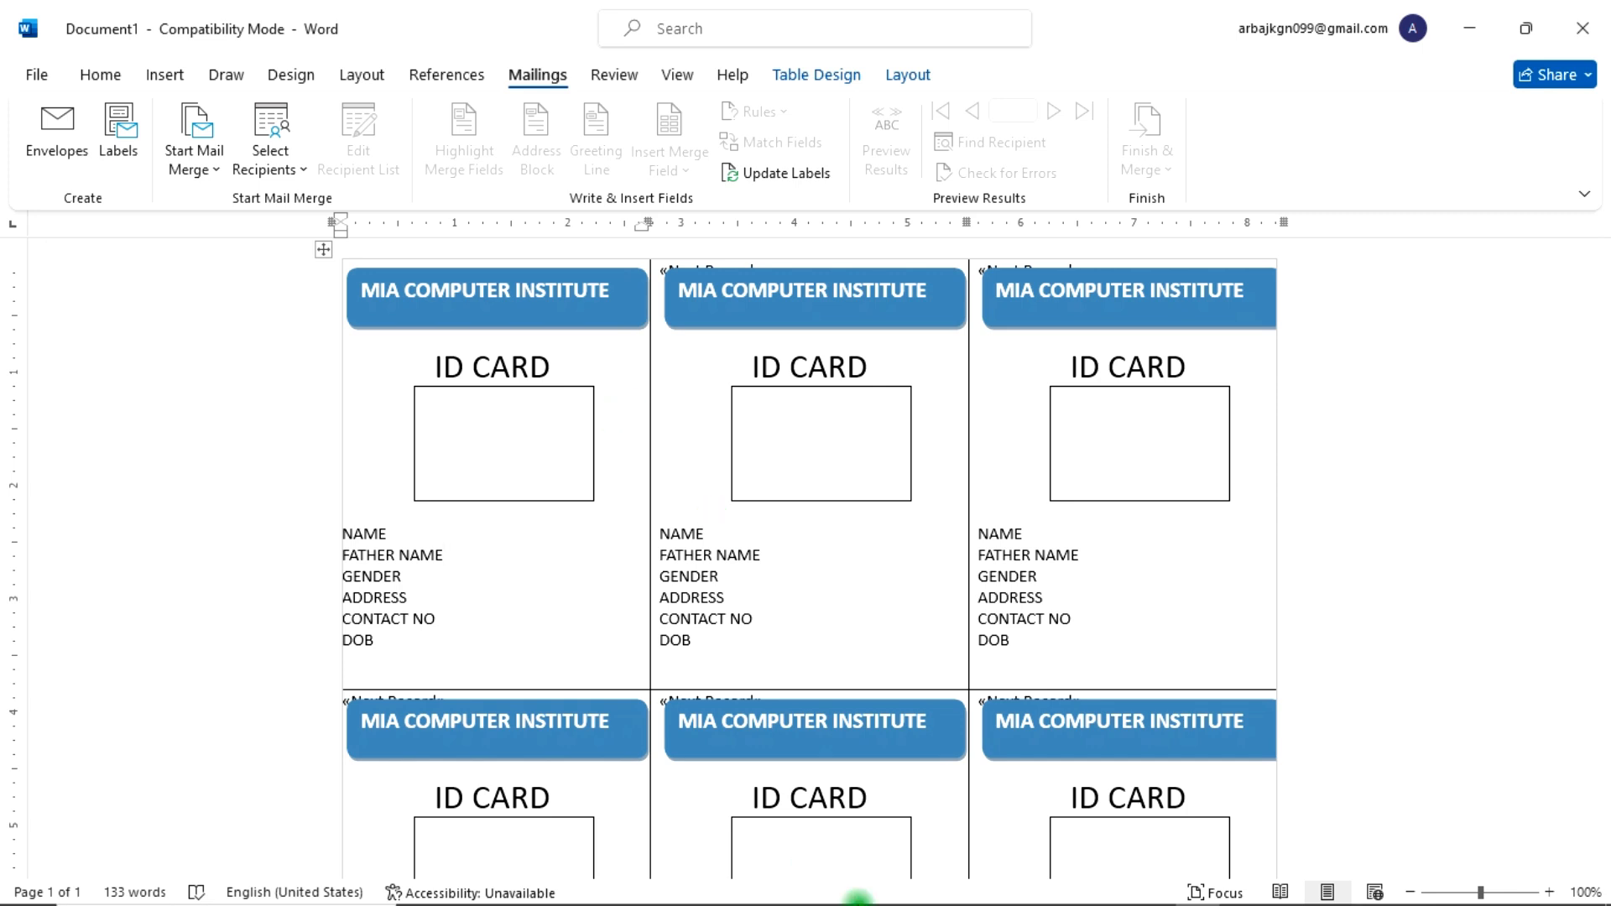
Step: Switch to Excel, review the excel fact student list with photo paths, and add a second worksheet before returning to Sheet1
{"action": "left_click", "coordinate": [1116, 891]}
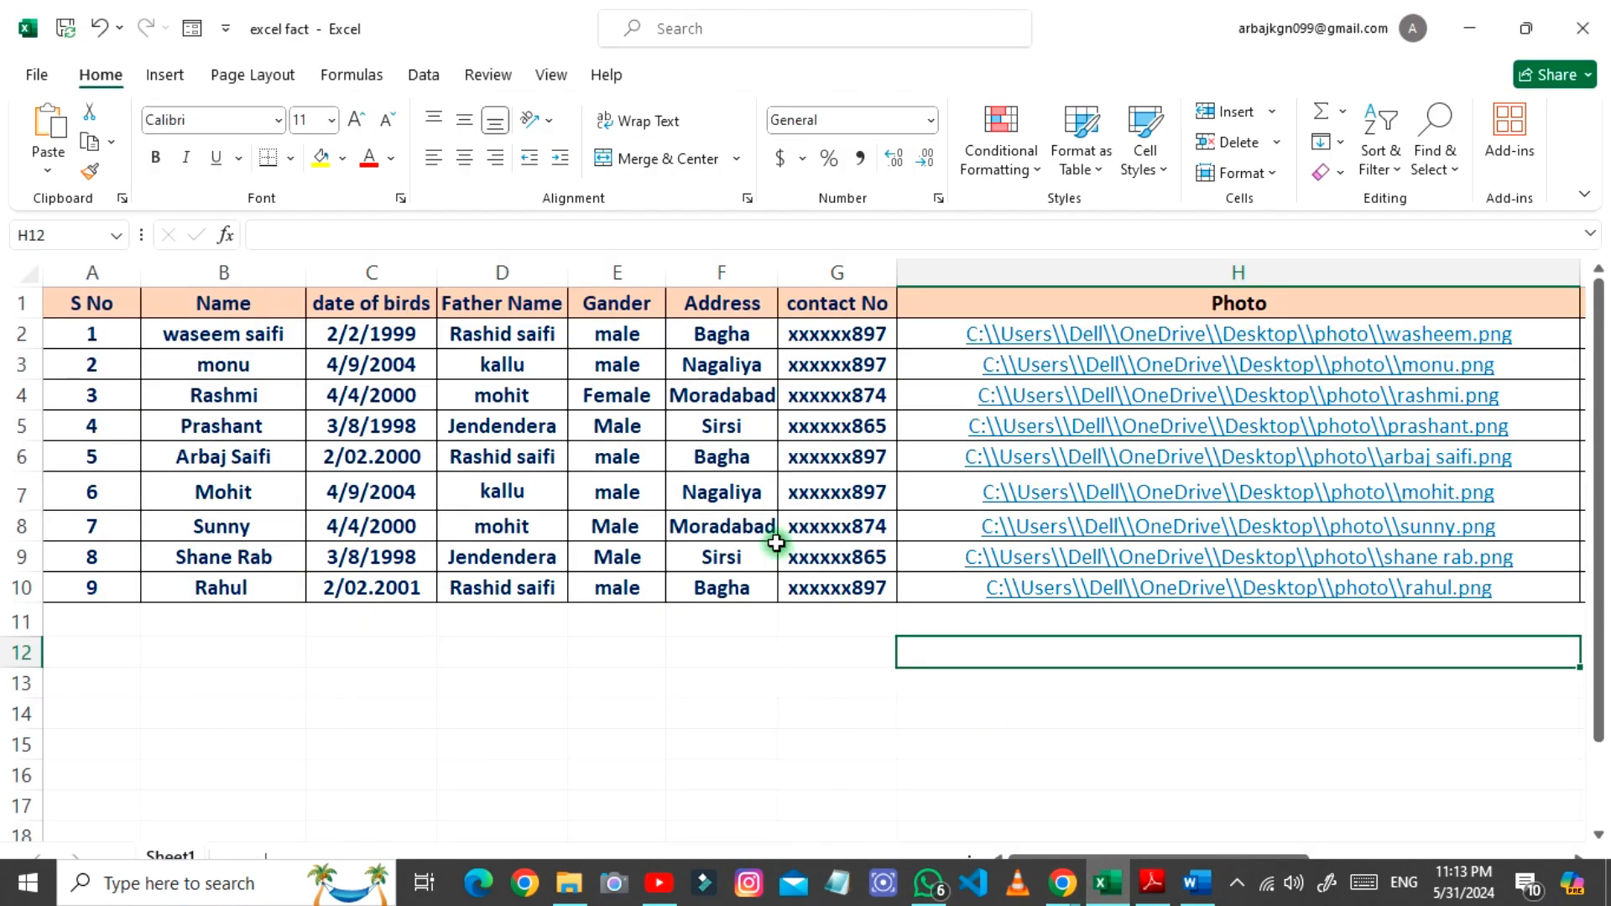
{"action": "left_click", "coordinate": [727, 645]}
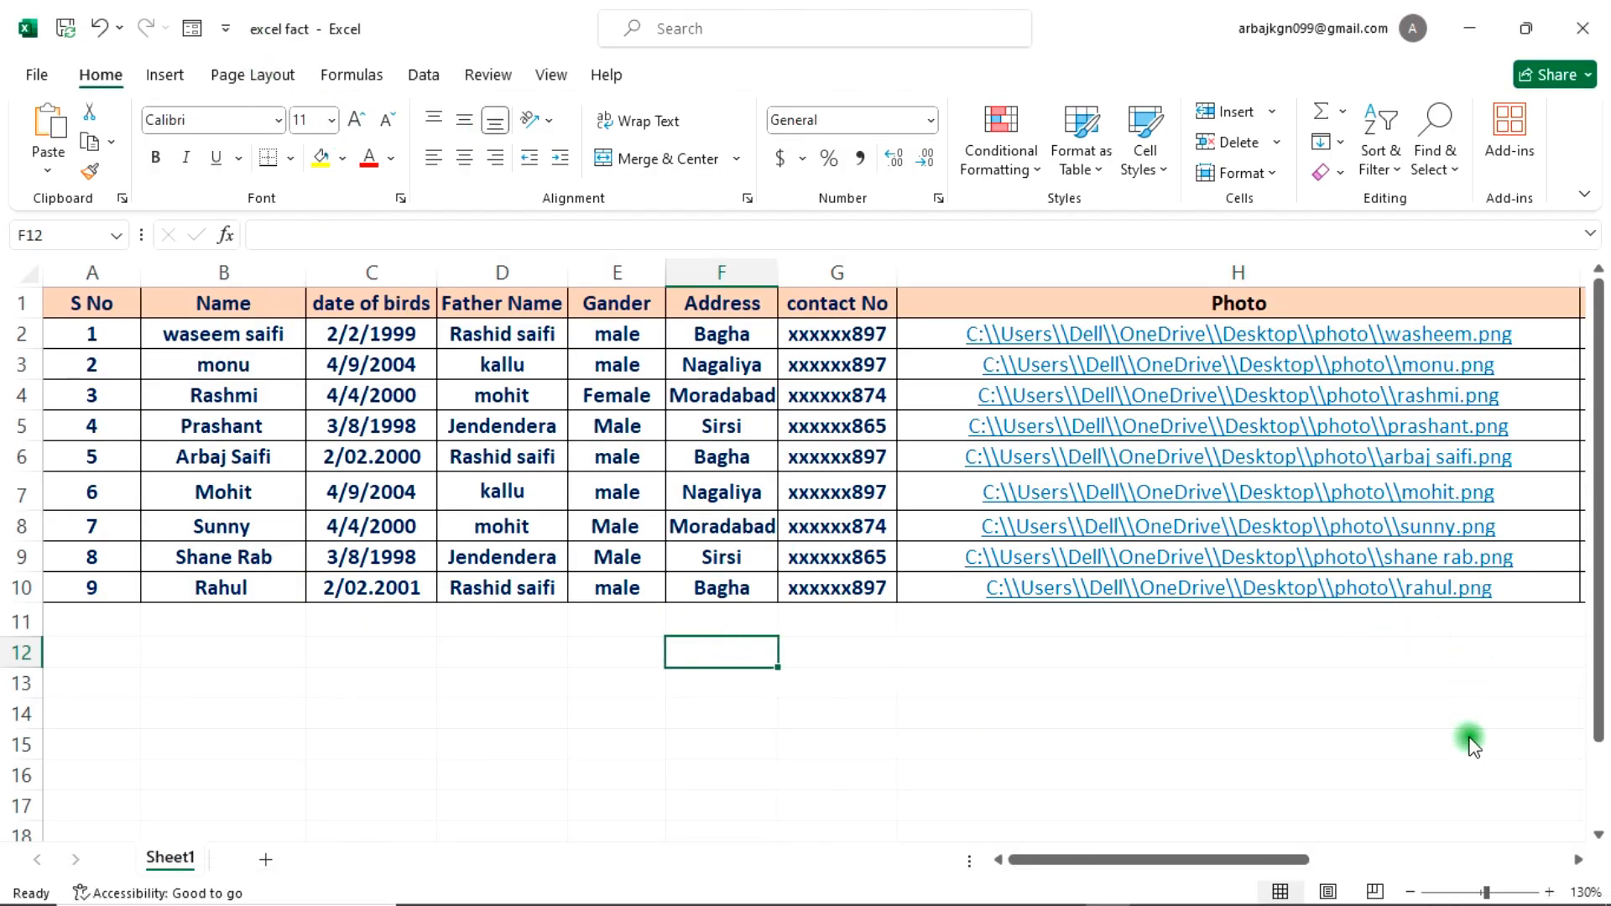
{"action": "left_click", "coordinate": [1493, 750]}
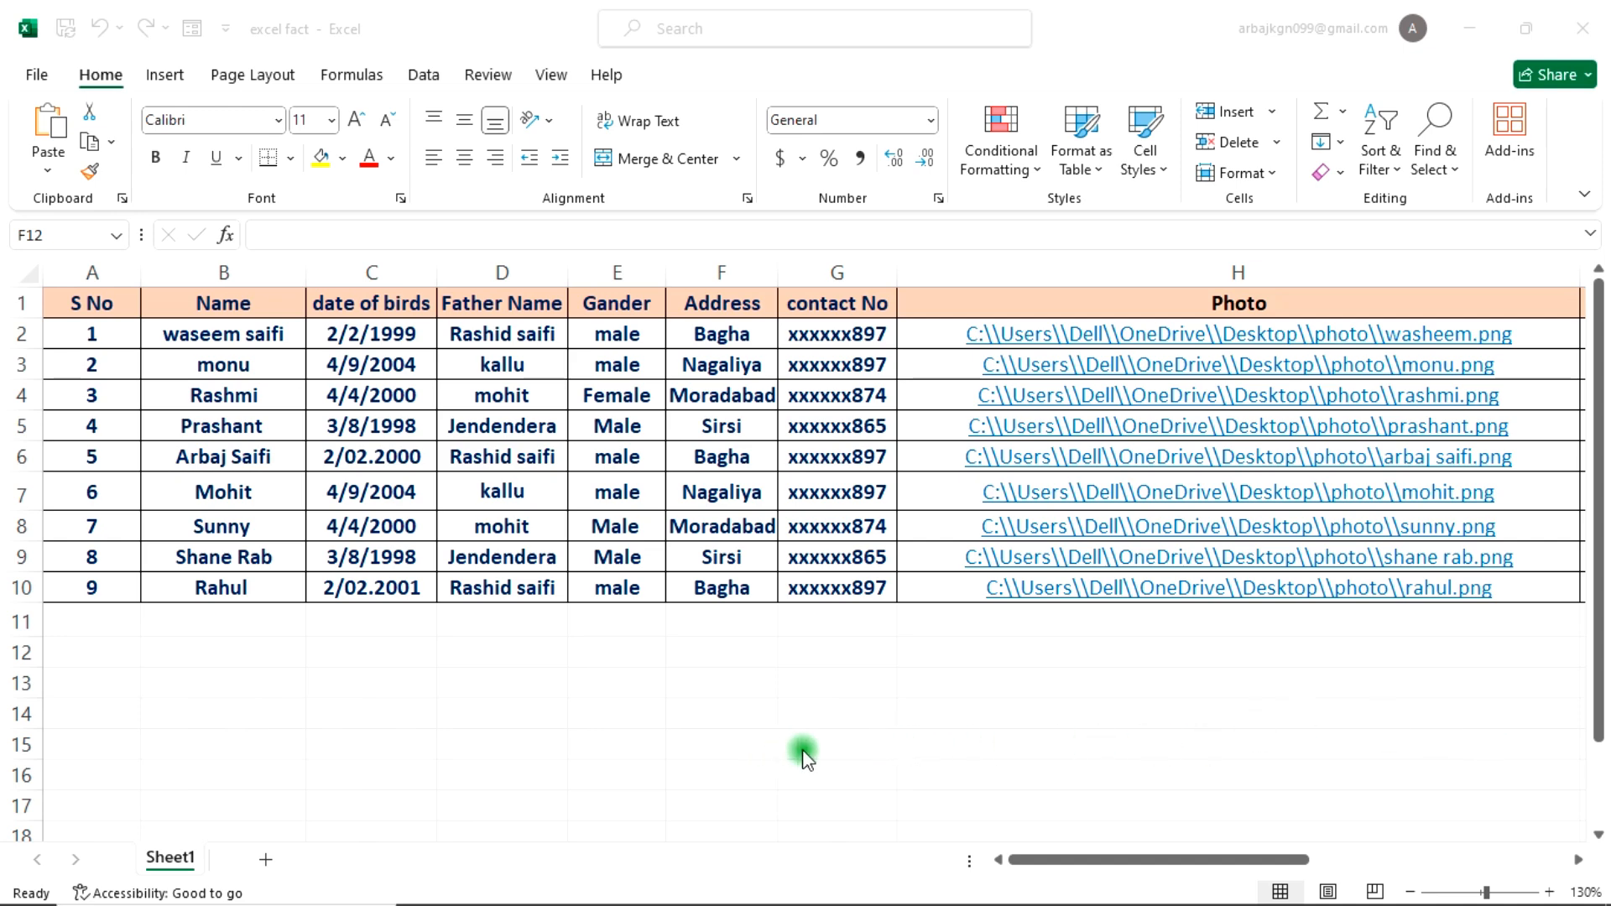
{"action": "mouse_move", "coordinate": [209, 5]}
{"action": "left_mouse_down"}
{"action": "mouse_move", "coordinate": [272, 41]}
{"action": "mouse_move", "coordinate": [417, 46]}
{"action": "left_mouse_up"}
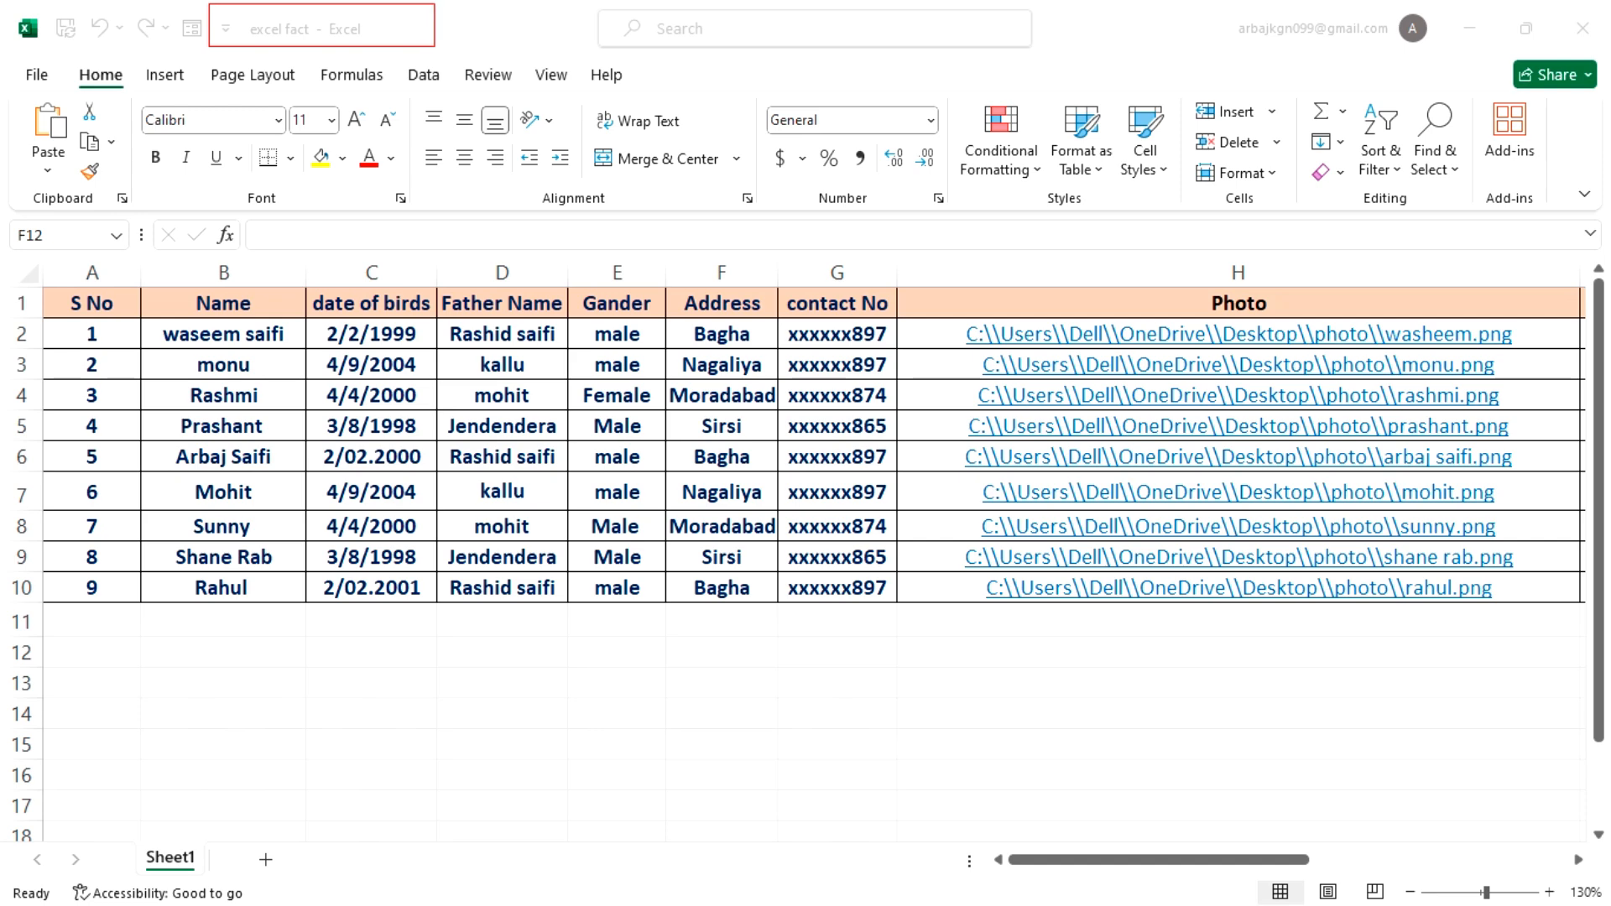
{"action": "mouse_move", "coordinate": [155, 847]}
{"action": "left_mouse_down"}
{"action": "mouse_move", "coordinate": [234, 902]}
{"action": "mouse_move", "coordinate": [234, 872]}
{"action": "left_mouse_up"}
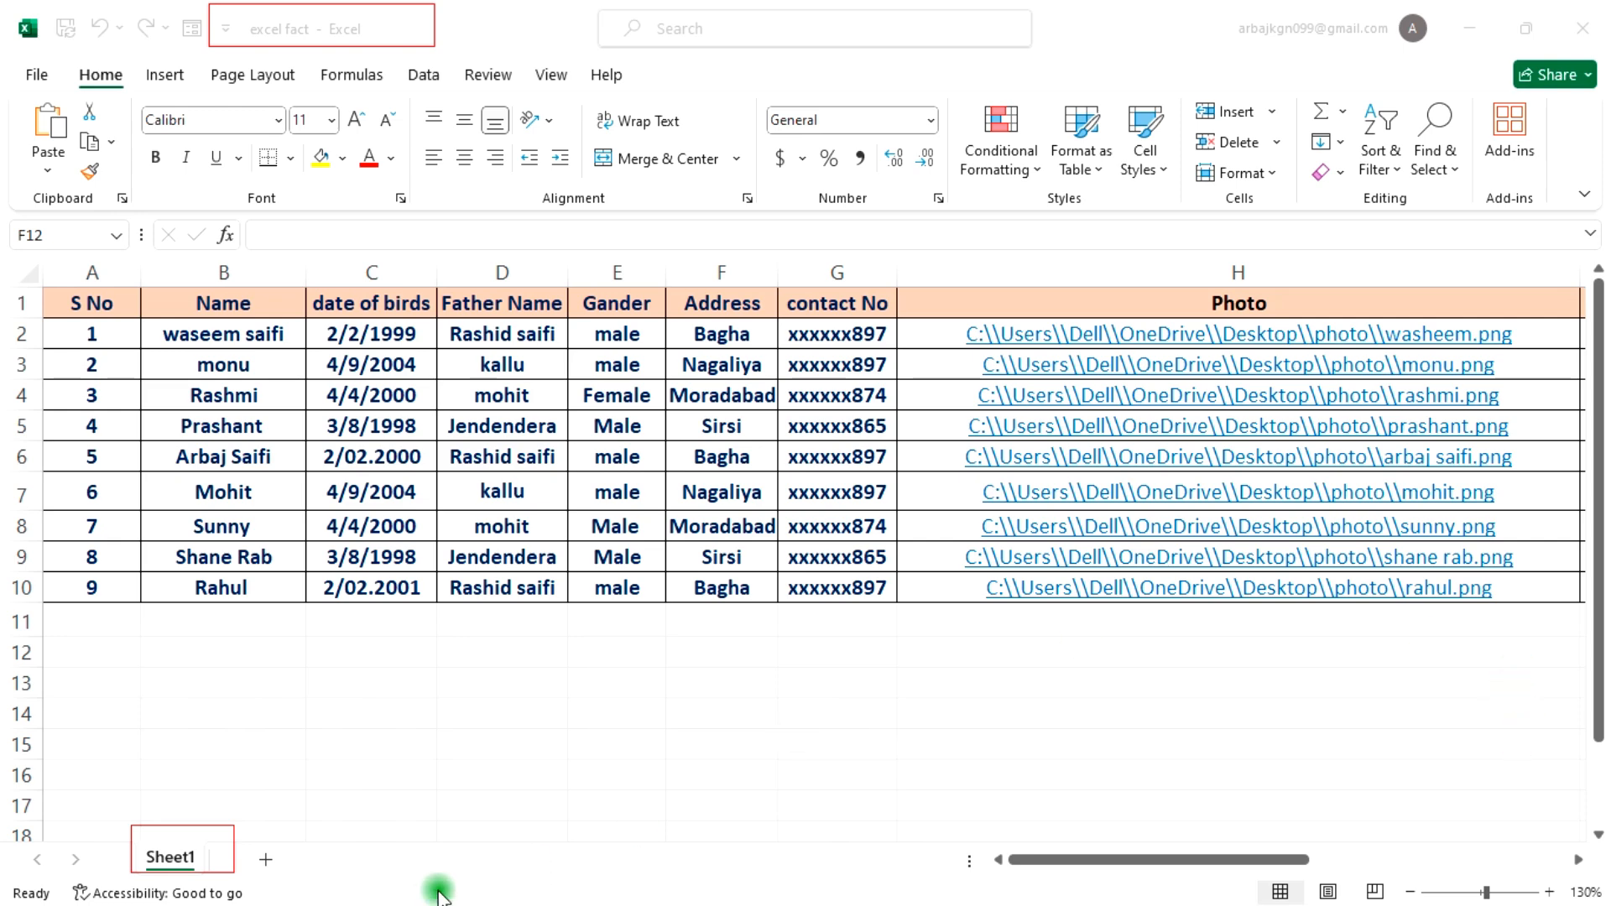
{"action": "left_click", "coordinate": [259, 859]}
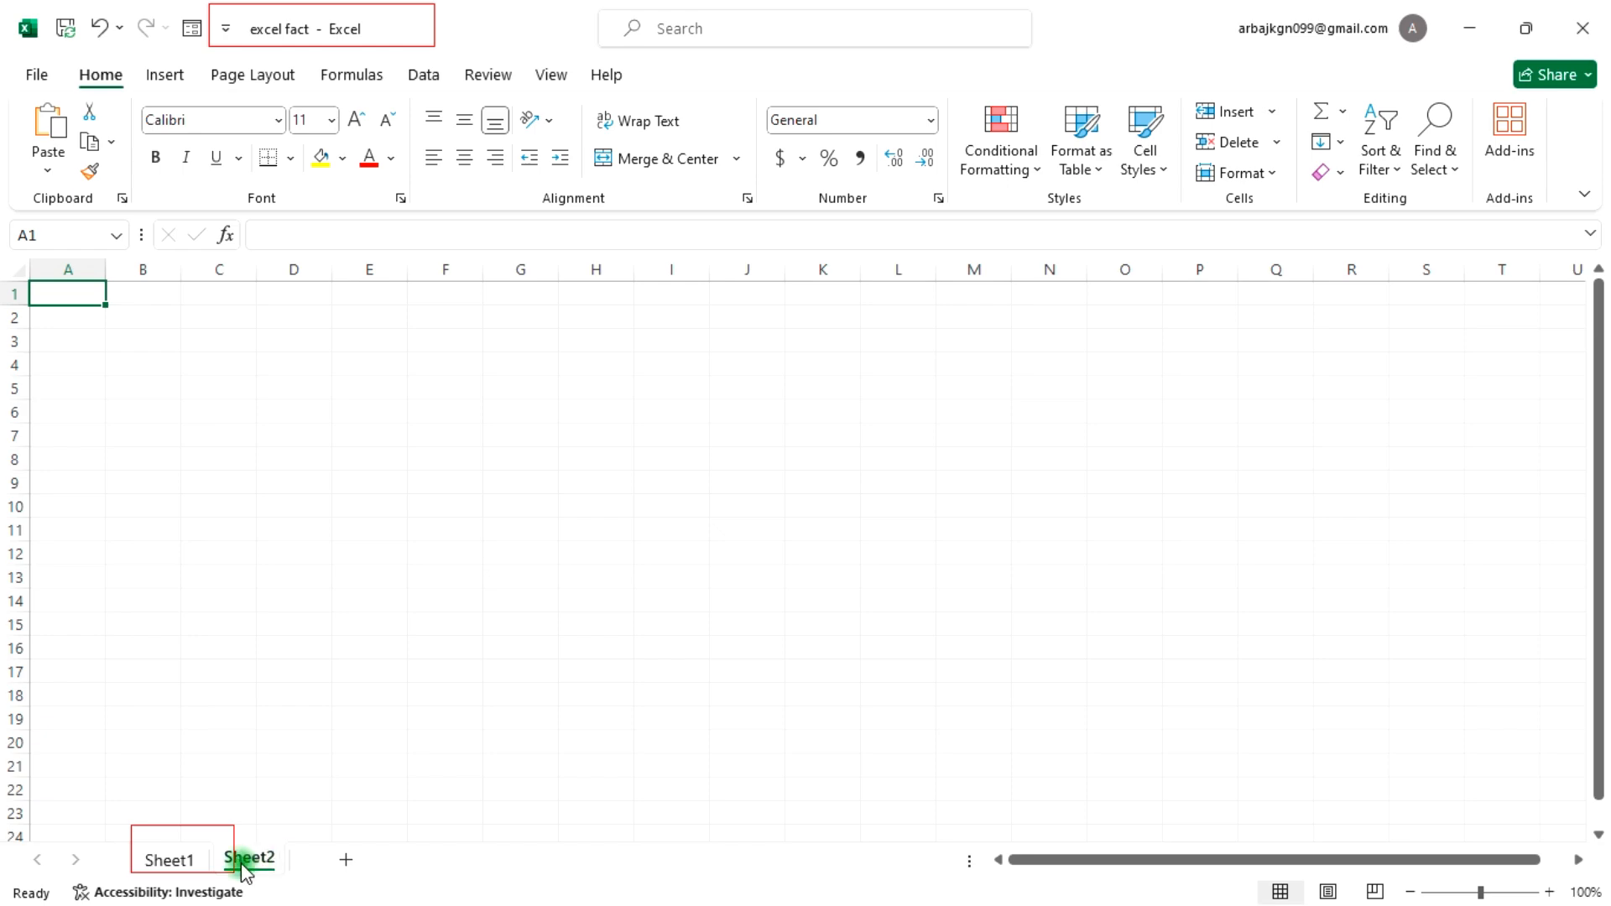
{"action": "left_click", "coordinate": [206, 865]}
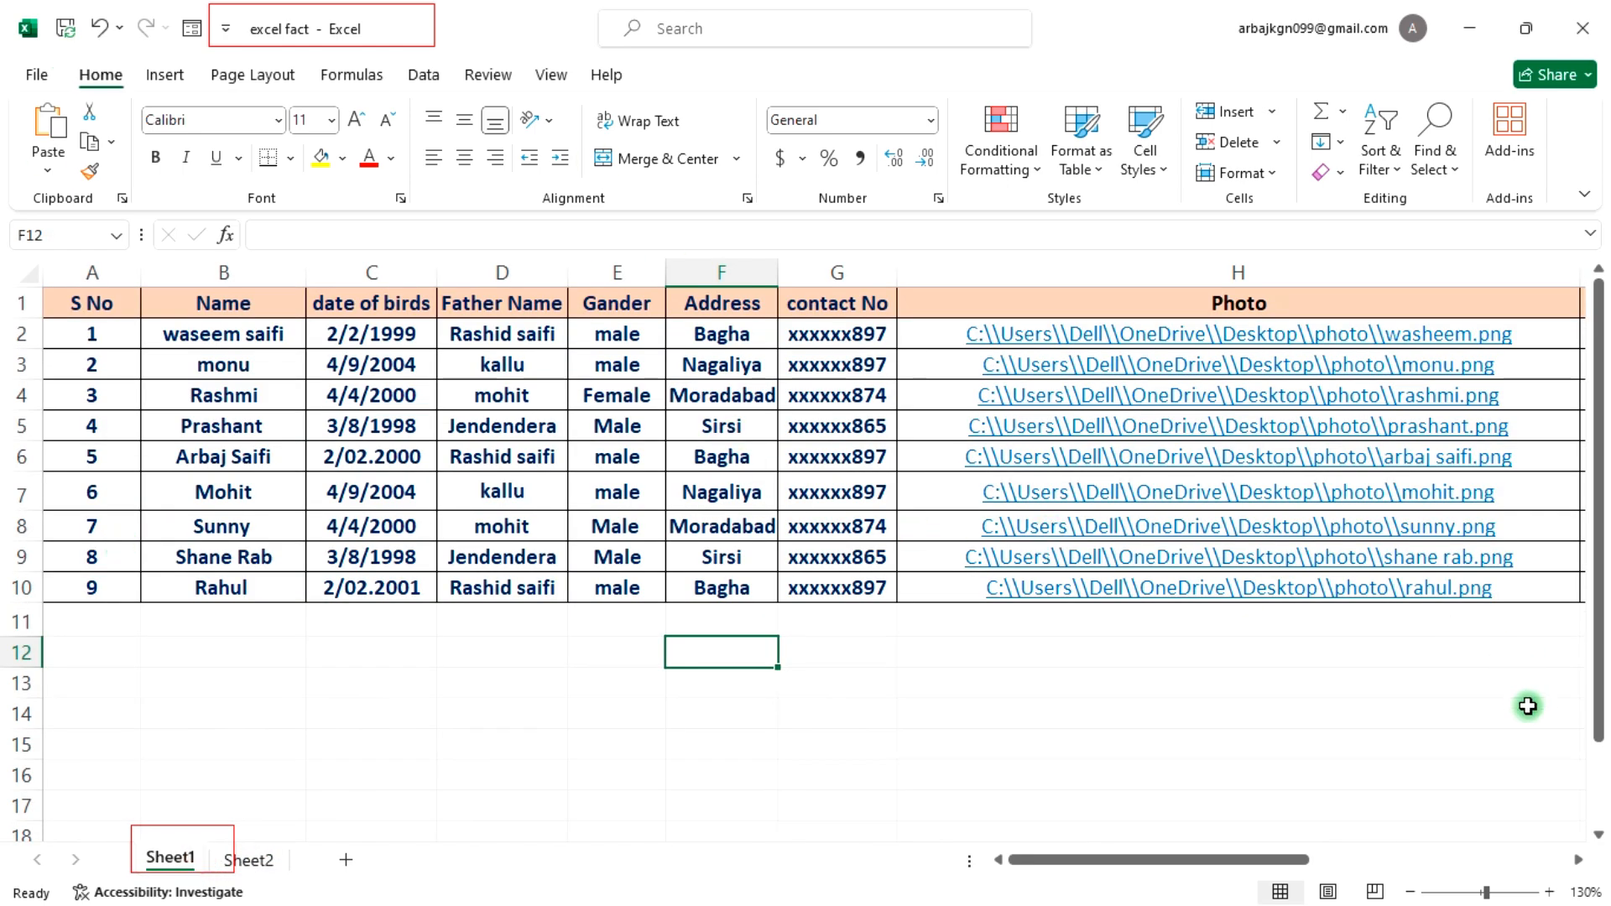
Step: Switch back to Word and select the photo frame table in the first card
{"action": "key", "text": "alt+Tab"}
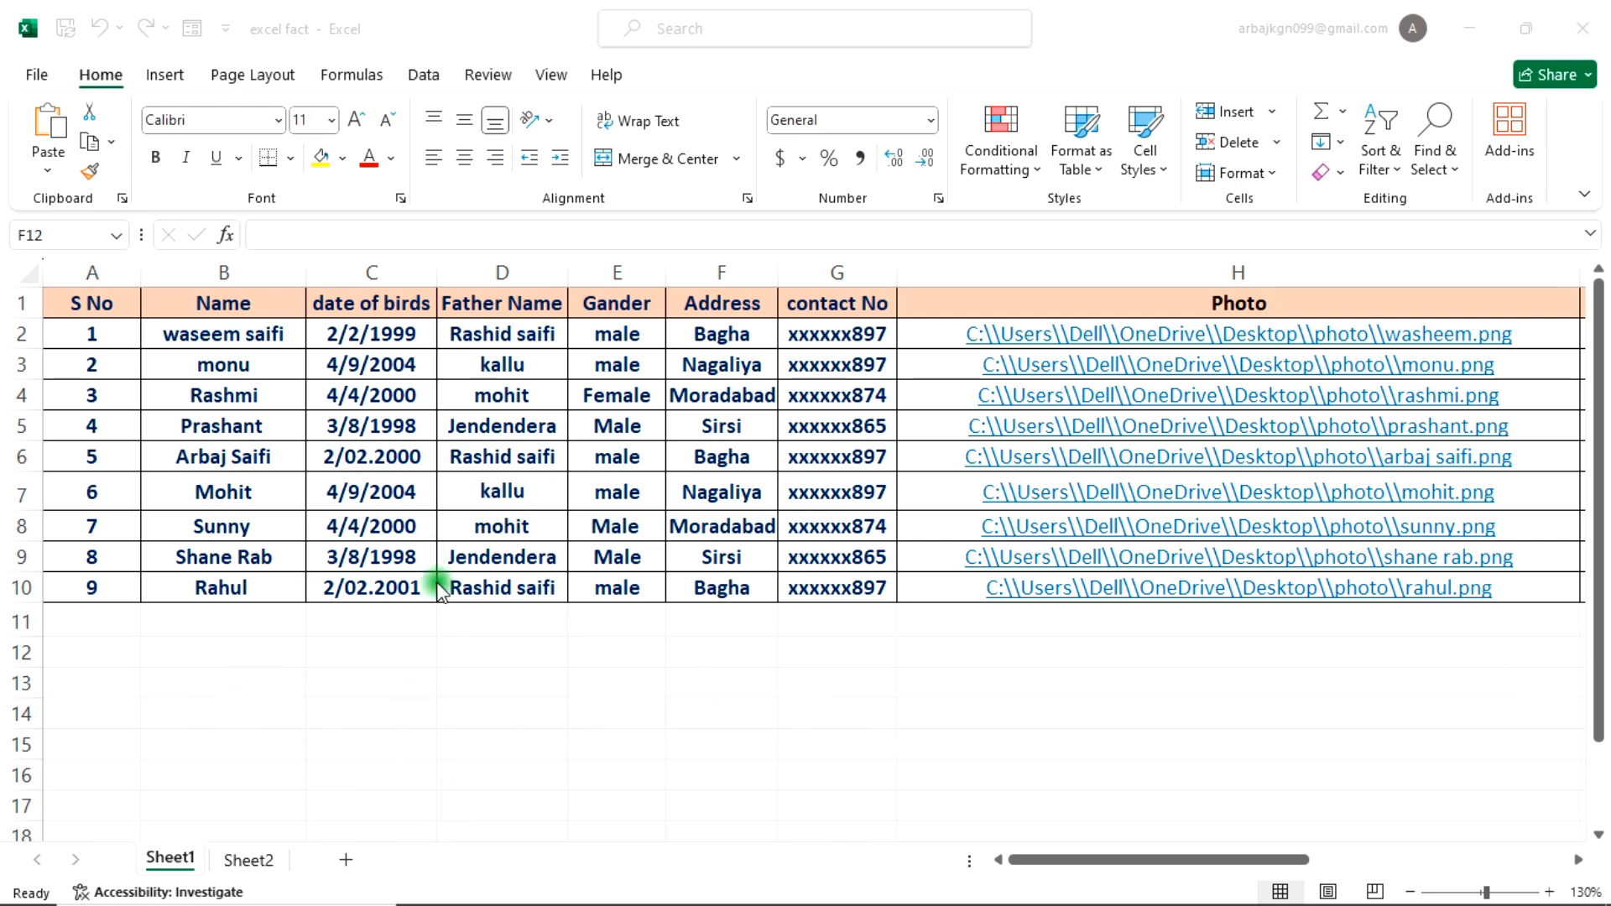
{"action": "mouse_move", "coordinate": [1059, 902]}
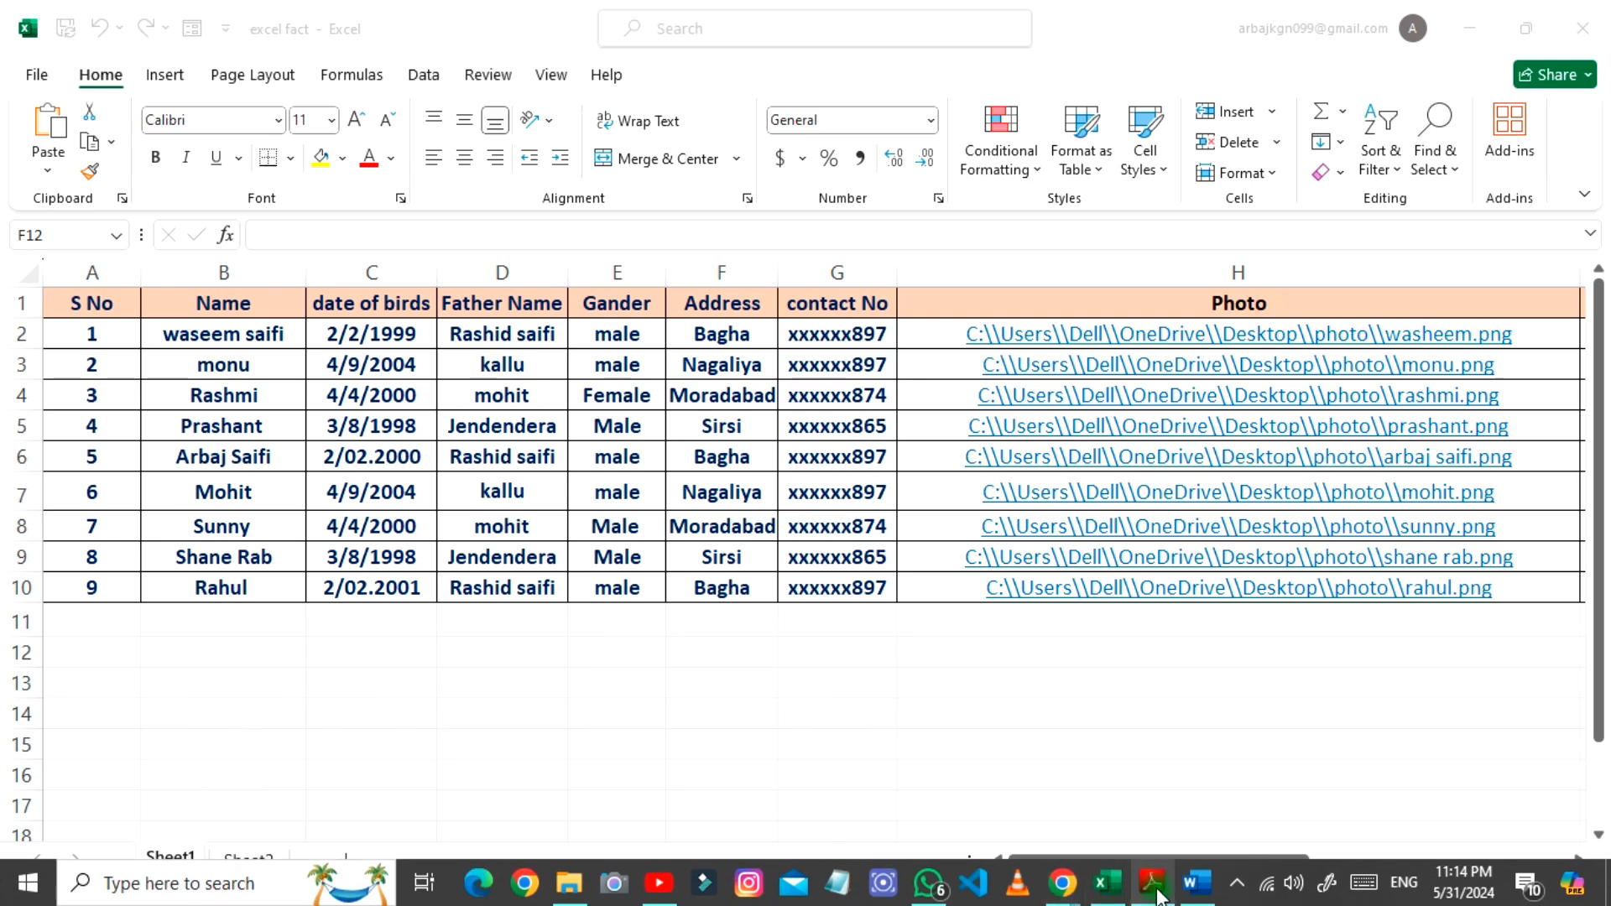
{"action": "left_click", "coordinate": [1196, 883]}
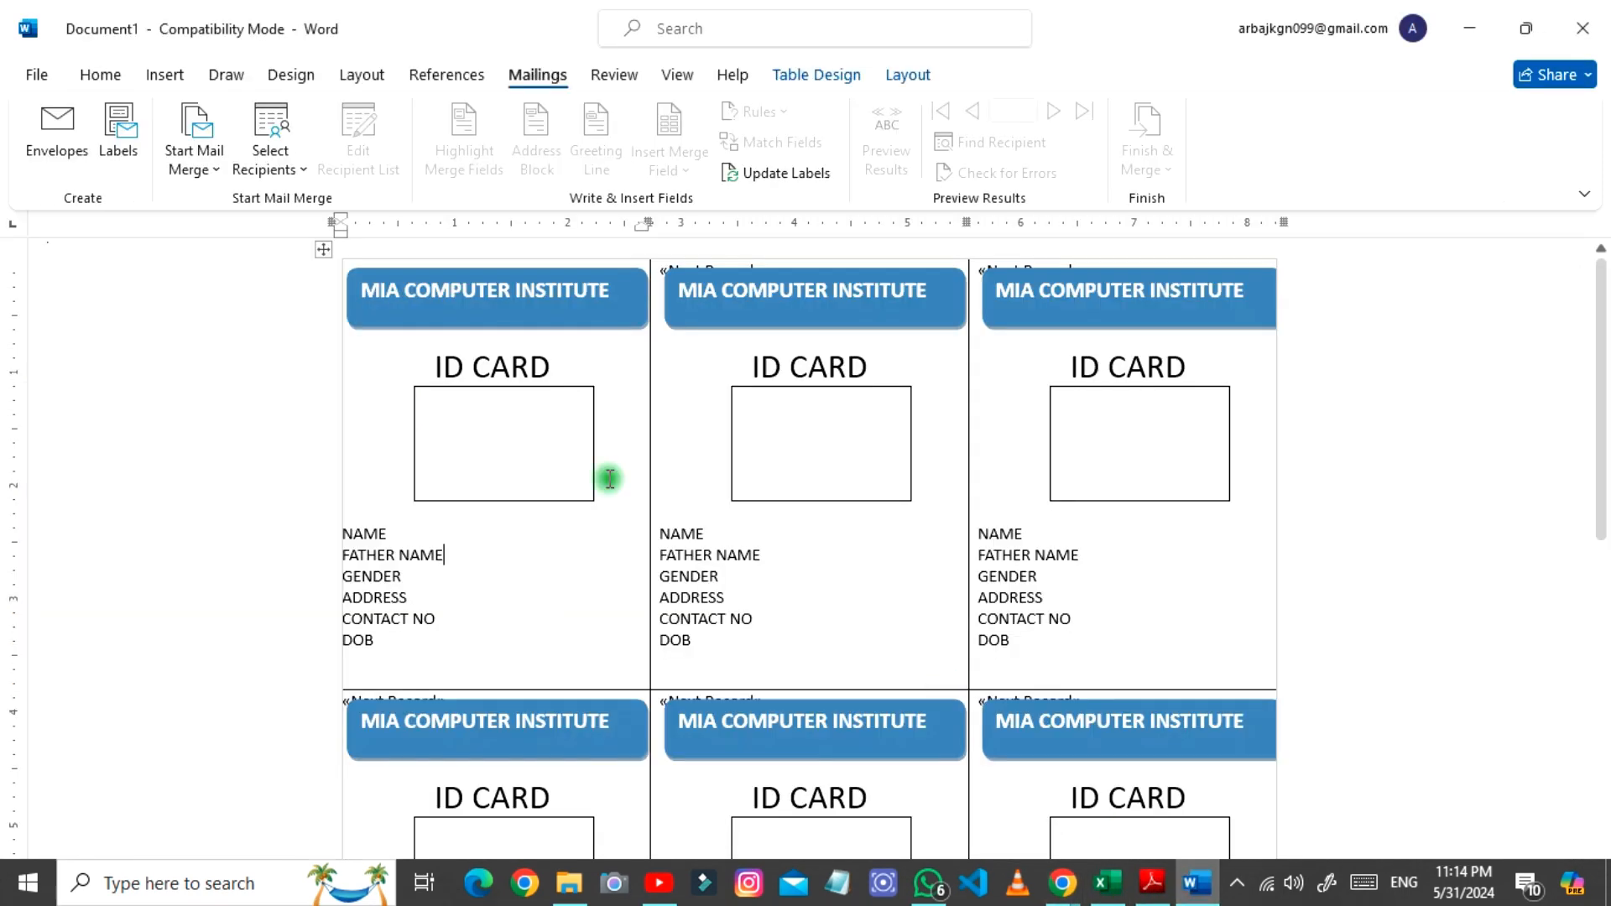
{"action": "left_click", "coordinate": [482, 417]}
{"action": "right_click", "coordinate": [391, 426]}
{"action": "left_click", "coordinate": [389, 457]}
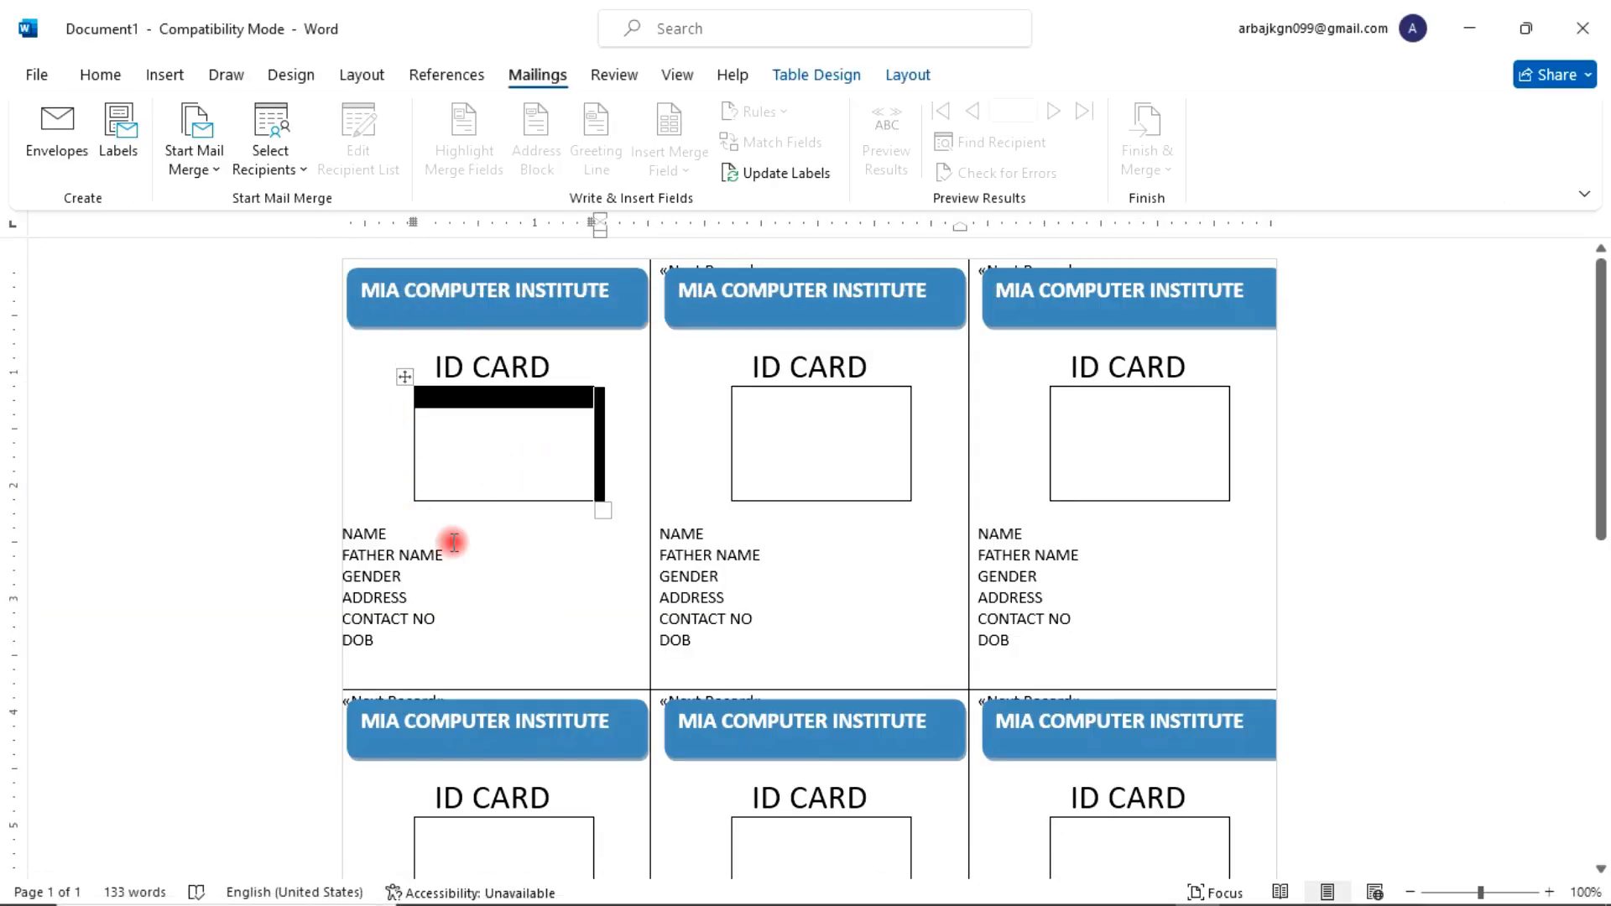
{"action": "left_click", "coordinate": [453, 542]}
Step: Use the existing list excel fact.xlsx from the Desktop as the mail merge recipients
{"action": "left_click", "coordinate": [301, 171]}
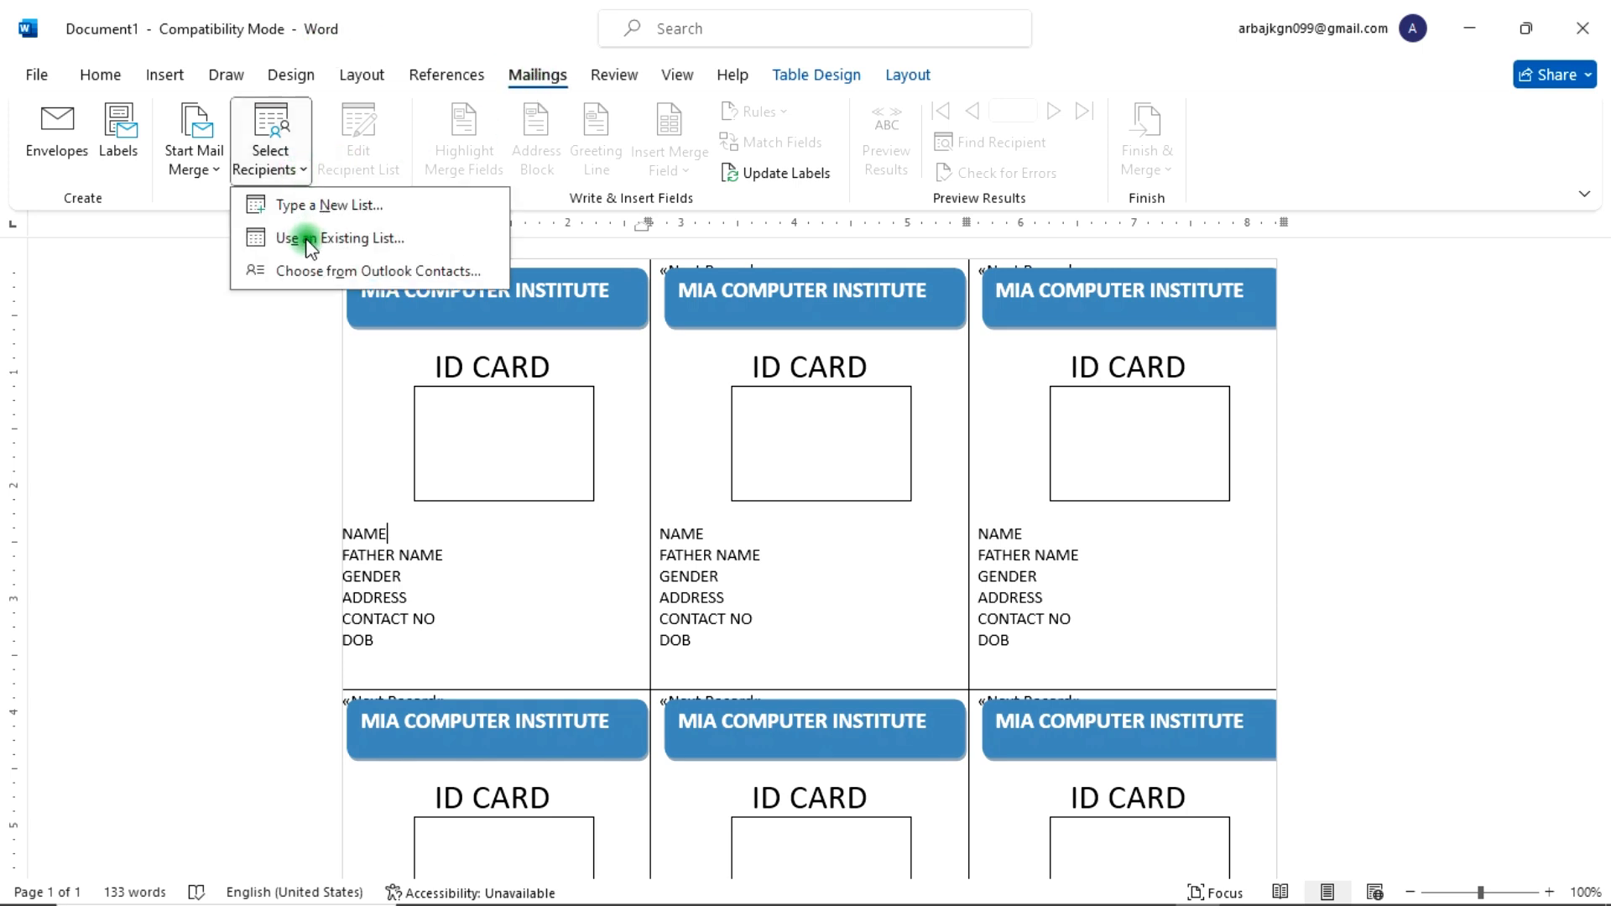
{"action": "left_click", "coordinate": [334, 240]}
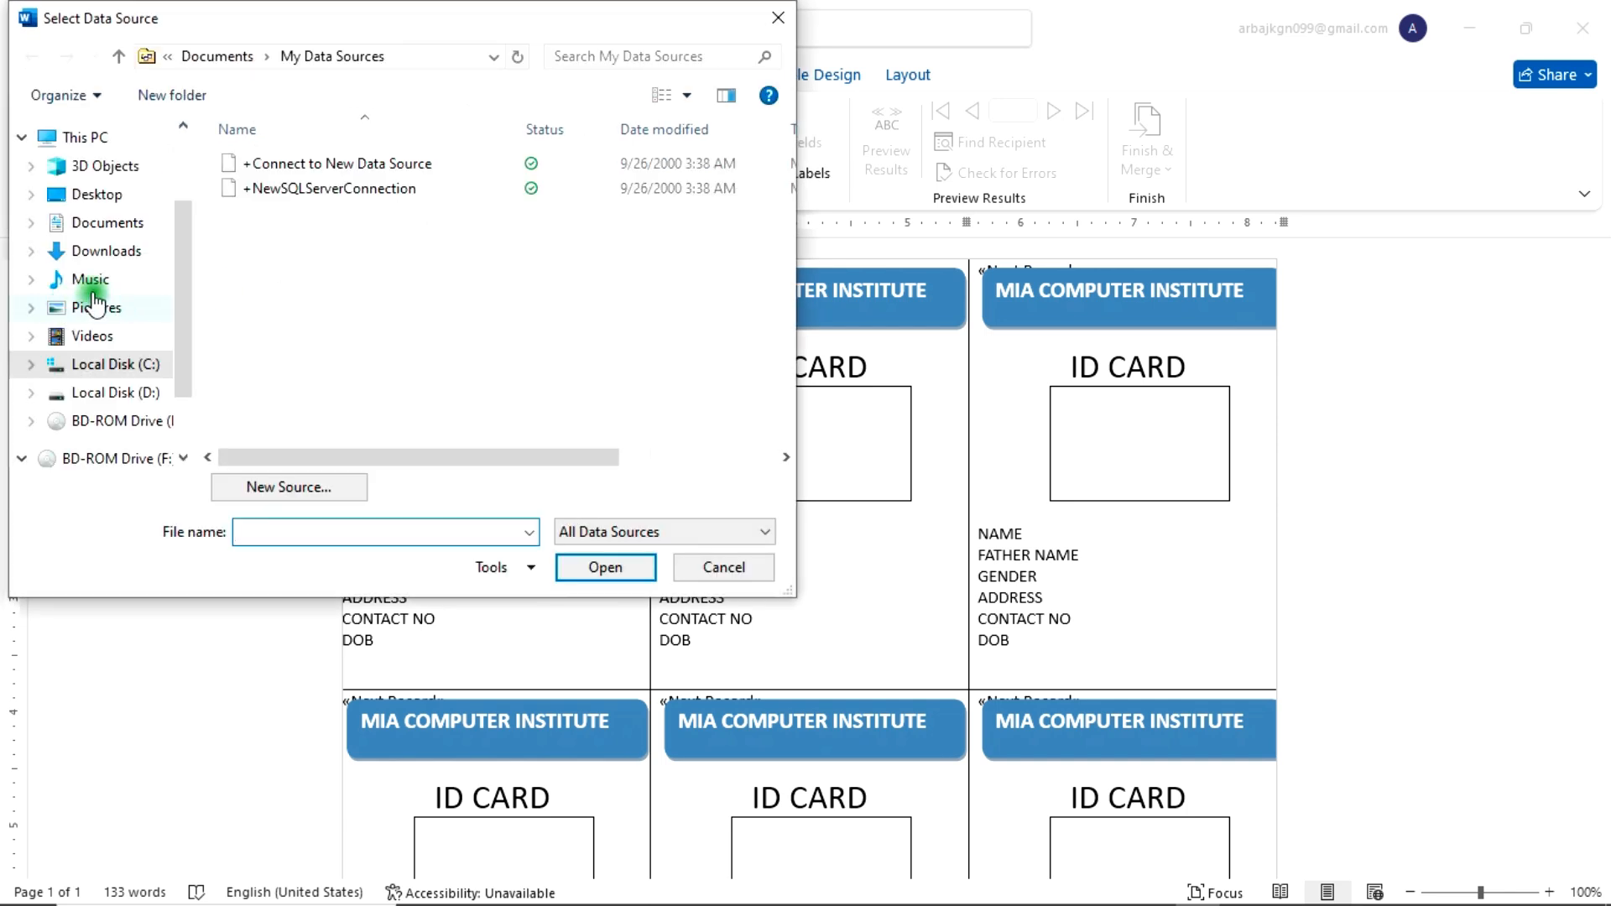
{"action": "left_click", "coordinate": [92, 193]}
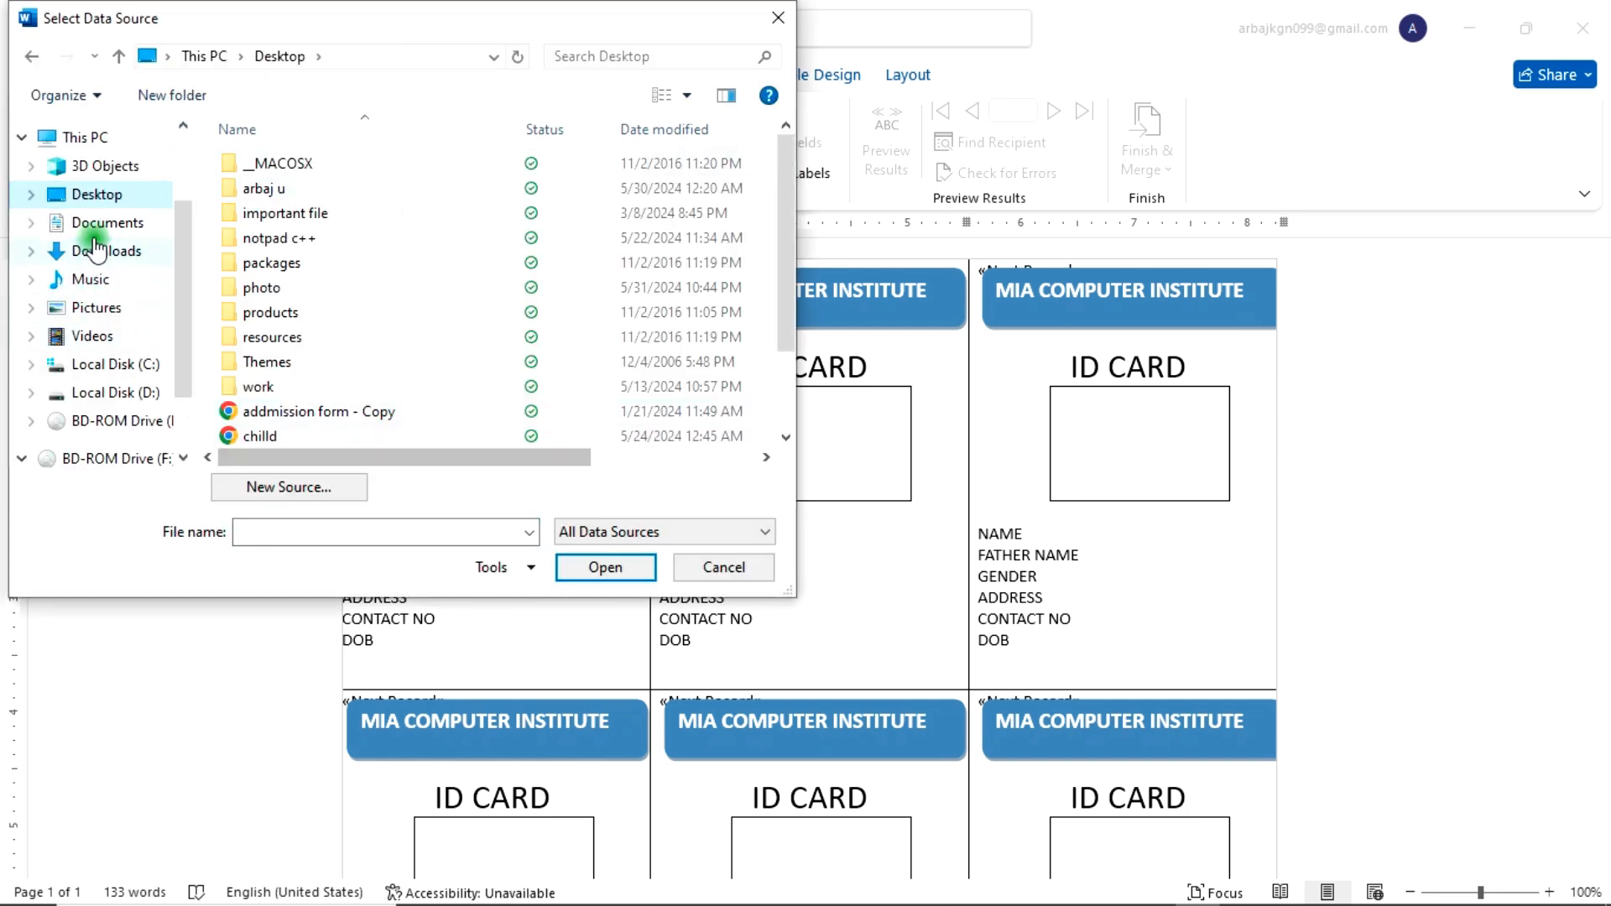
{"action": "left_click", "coordinate": [279, 526]}
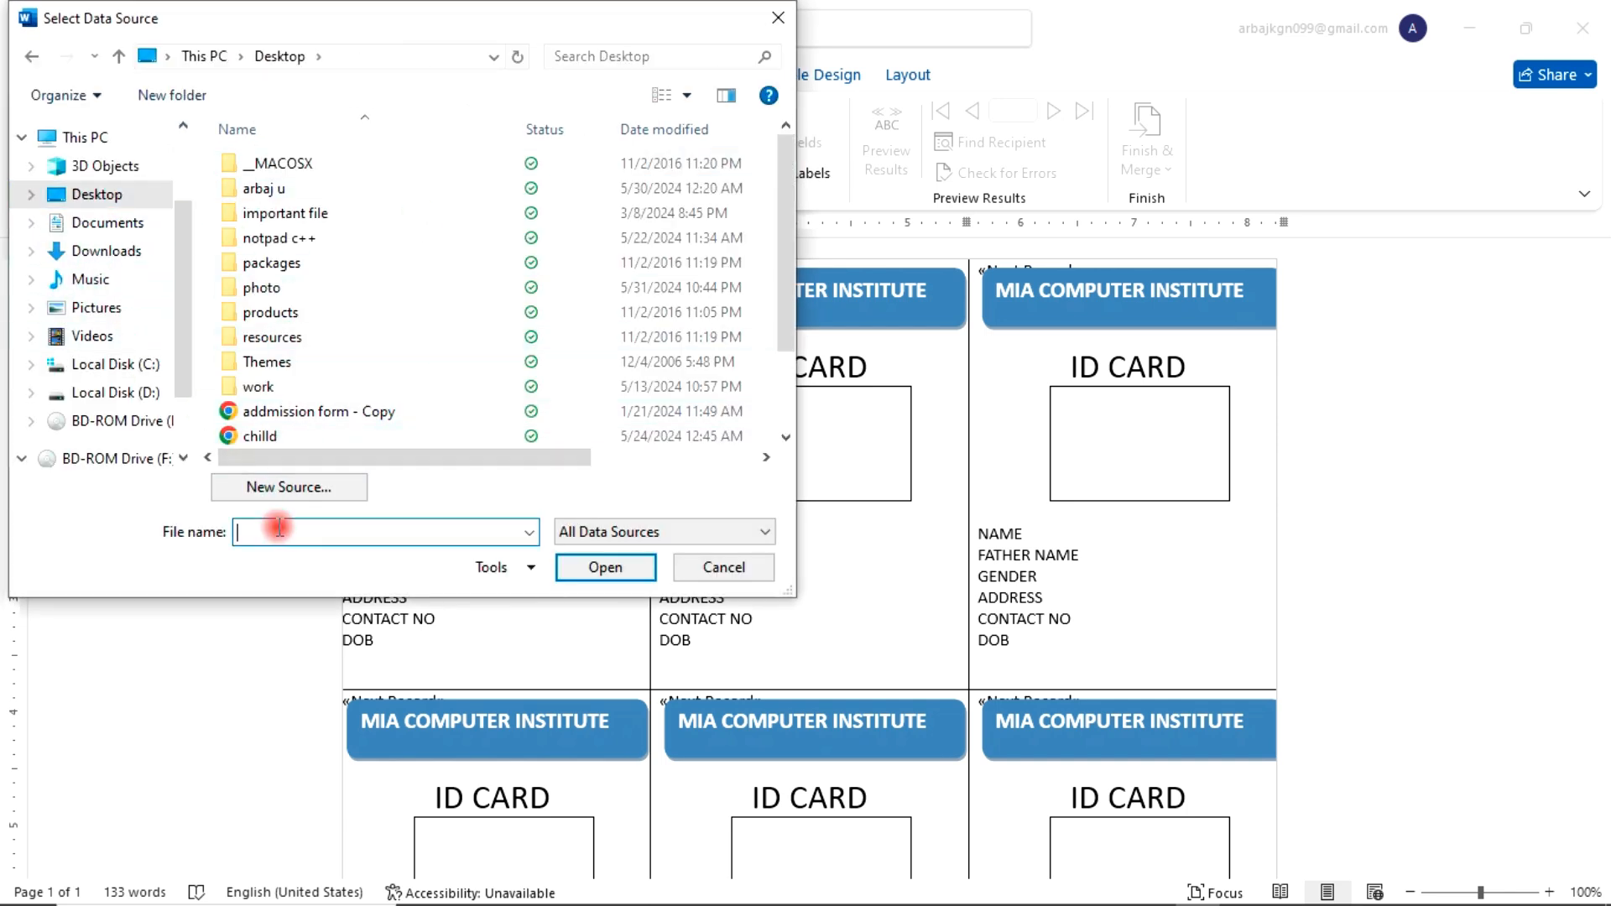
{"action": "type", "text": "EX"}
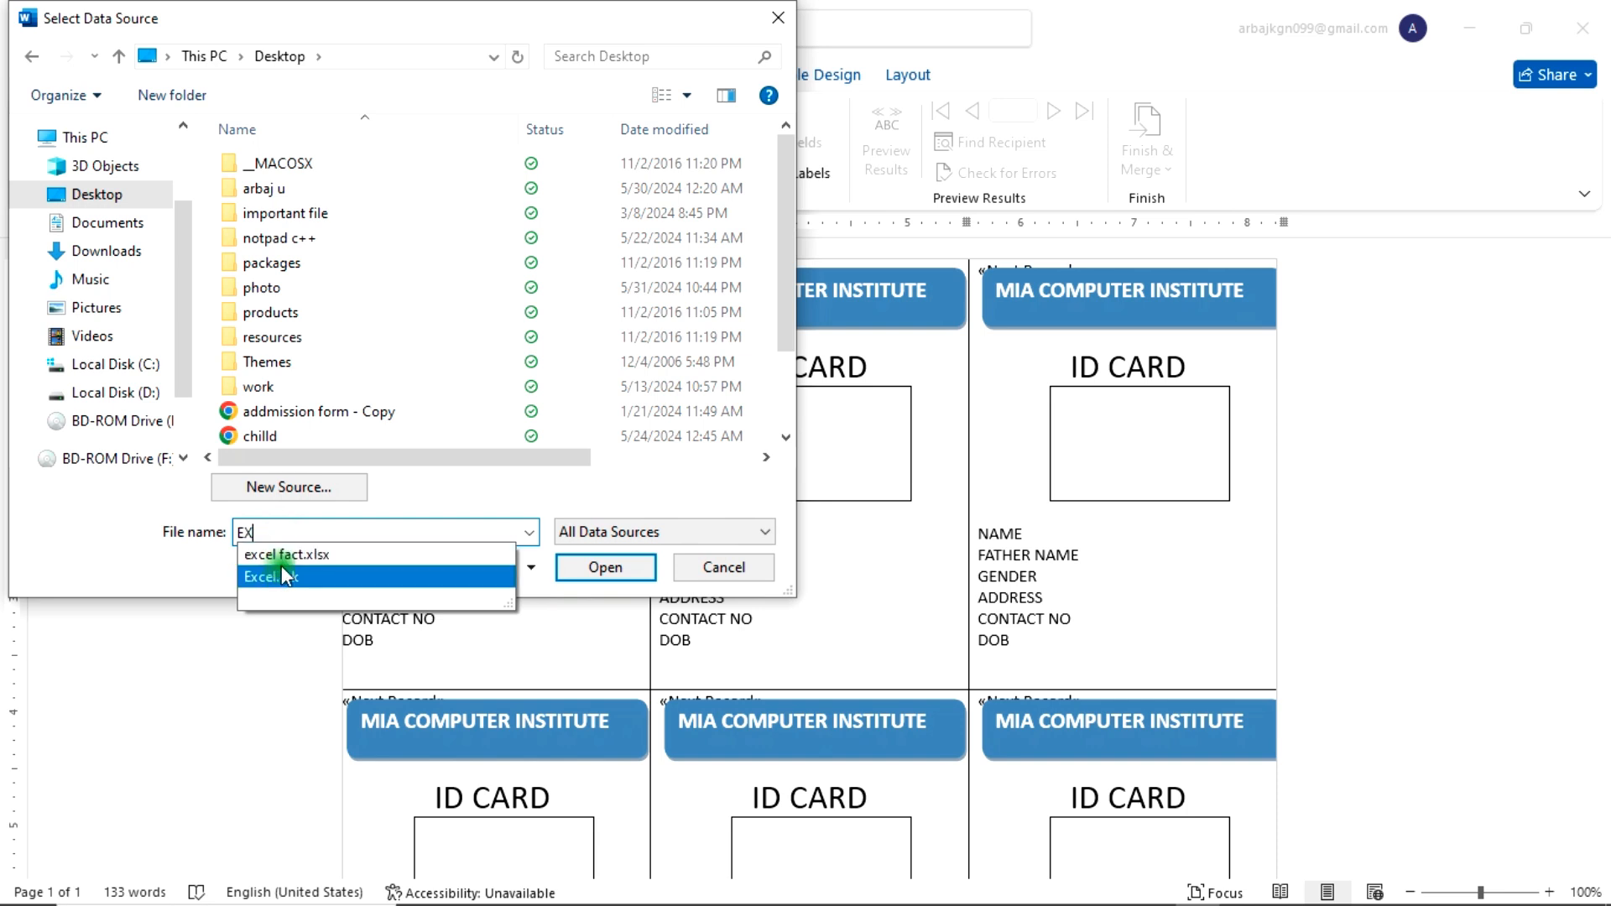
{"action": "left_click", "coordinate": [284, 556]}
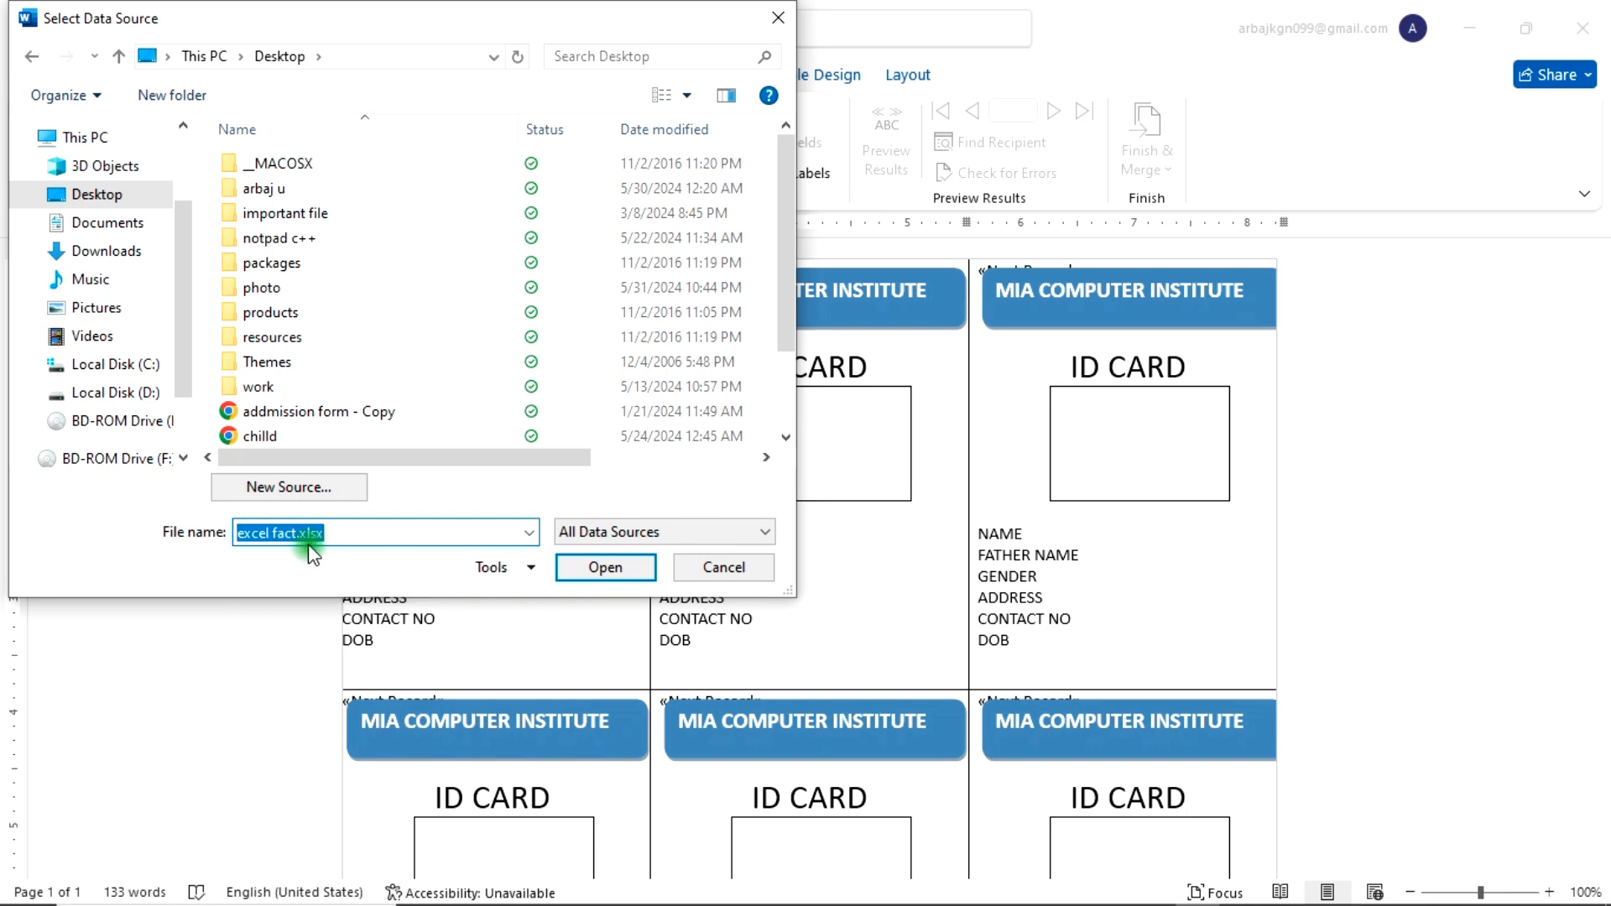
{"action": "left_click", "coordinate": [595, 567]}
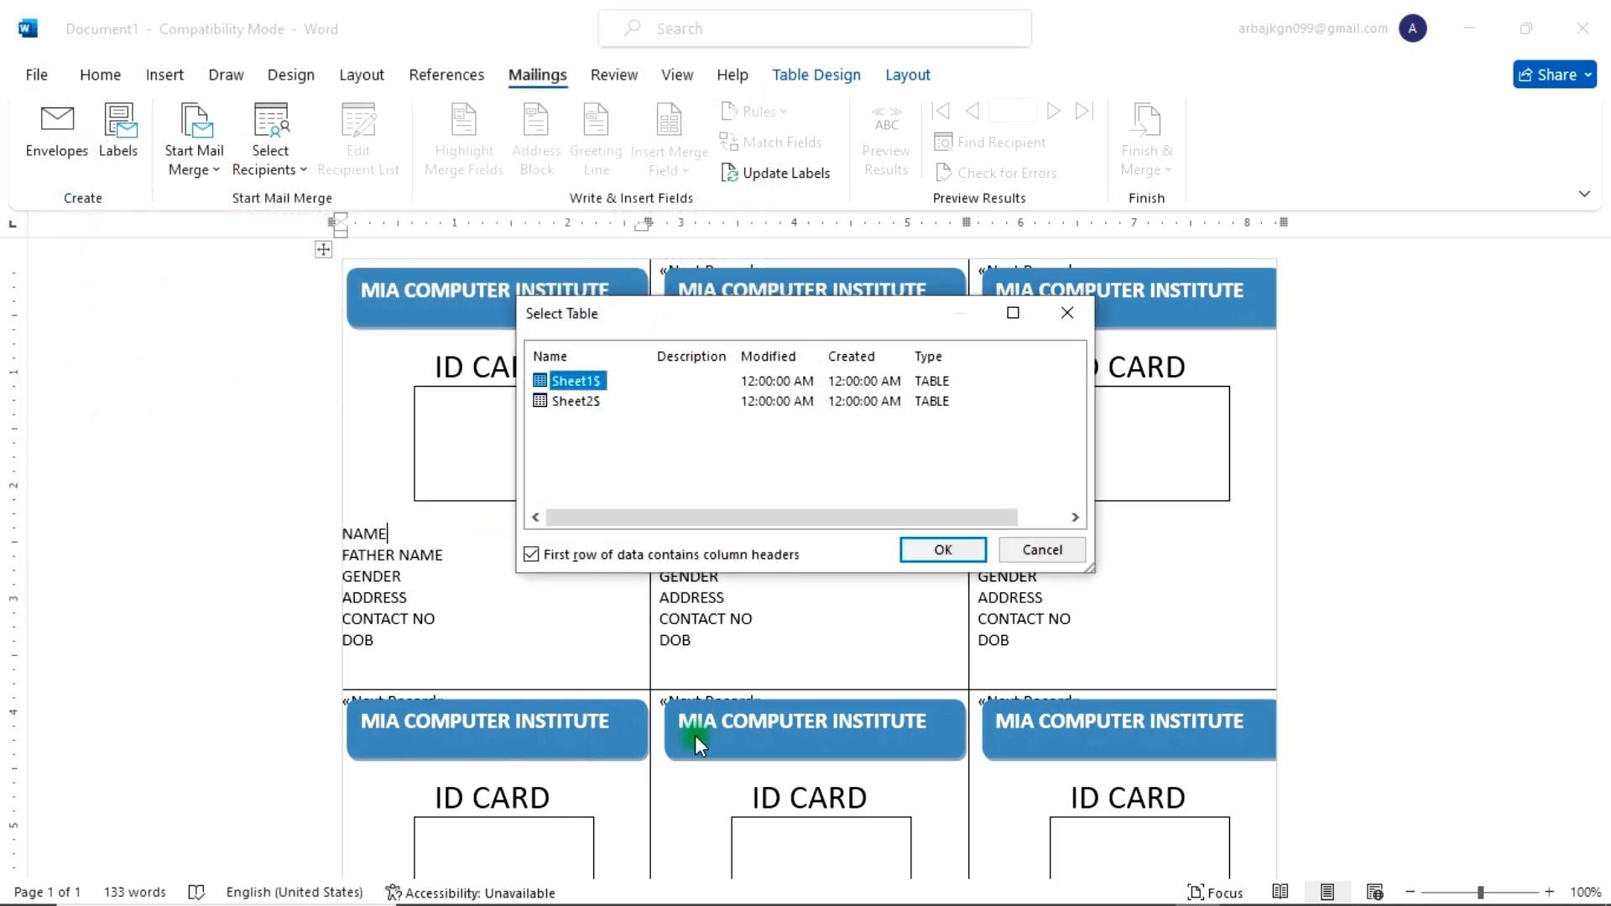
Step: Pick Sheet1$ of the workbook as the recipient table, with the first row as column headers, after checking its sheets in Excel
{"action": "left_click", "coordinate": [763, 752]}
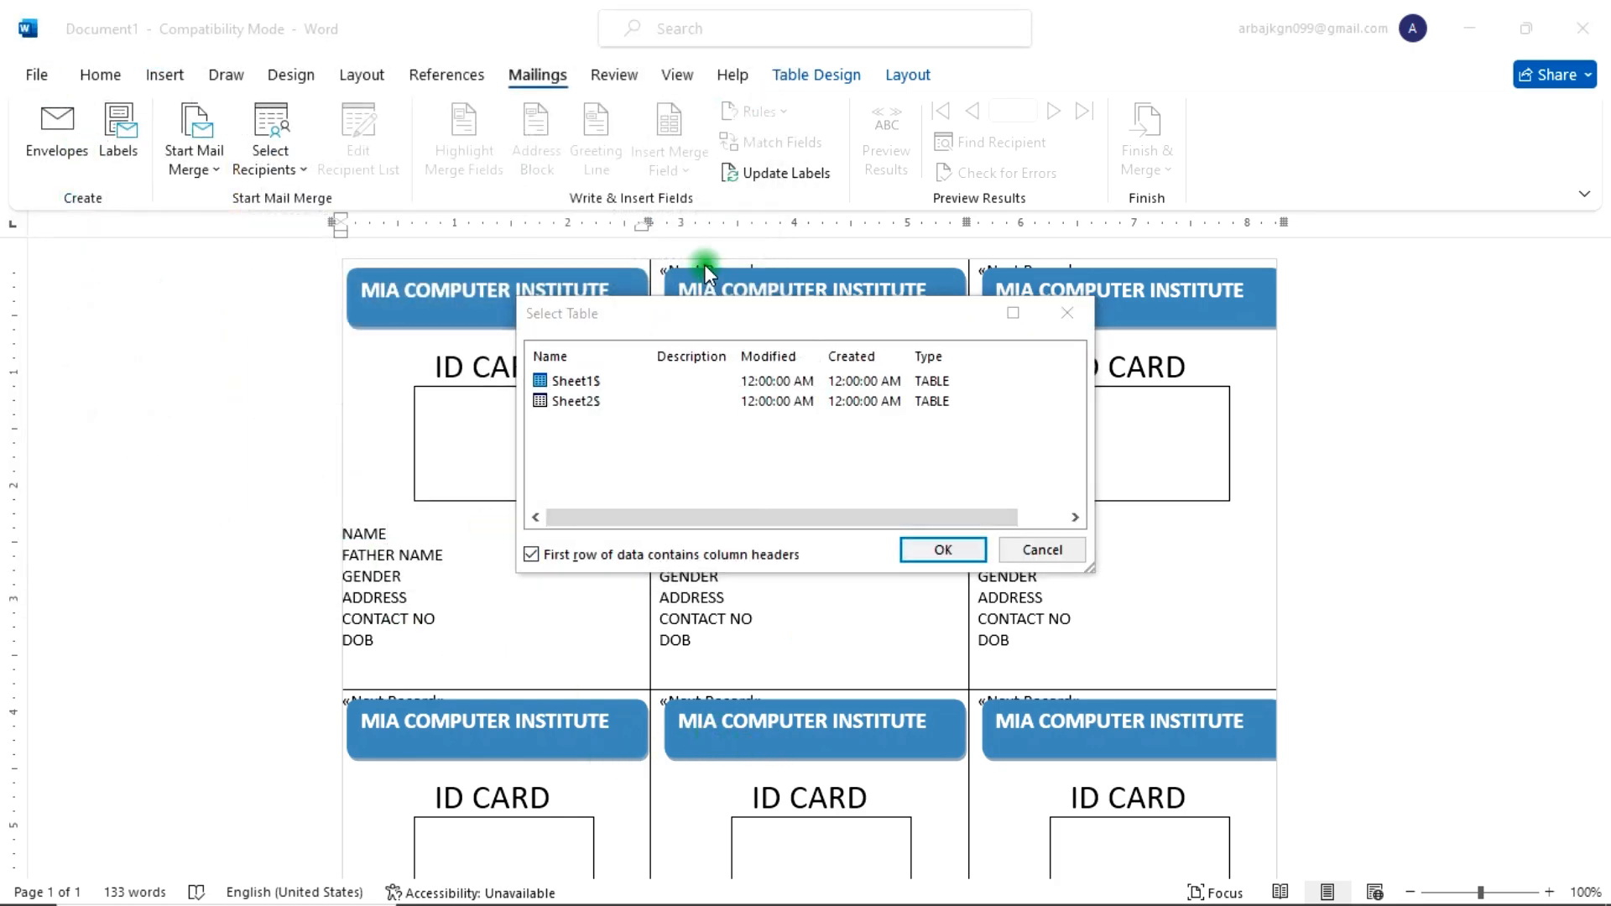
{"action": "left_click", "coordinate": [605, 384]}
{"action": "left_click", "coordinate": [605, 405]}
{"action": "left_click", "coordinate": [596, 381]}
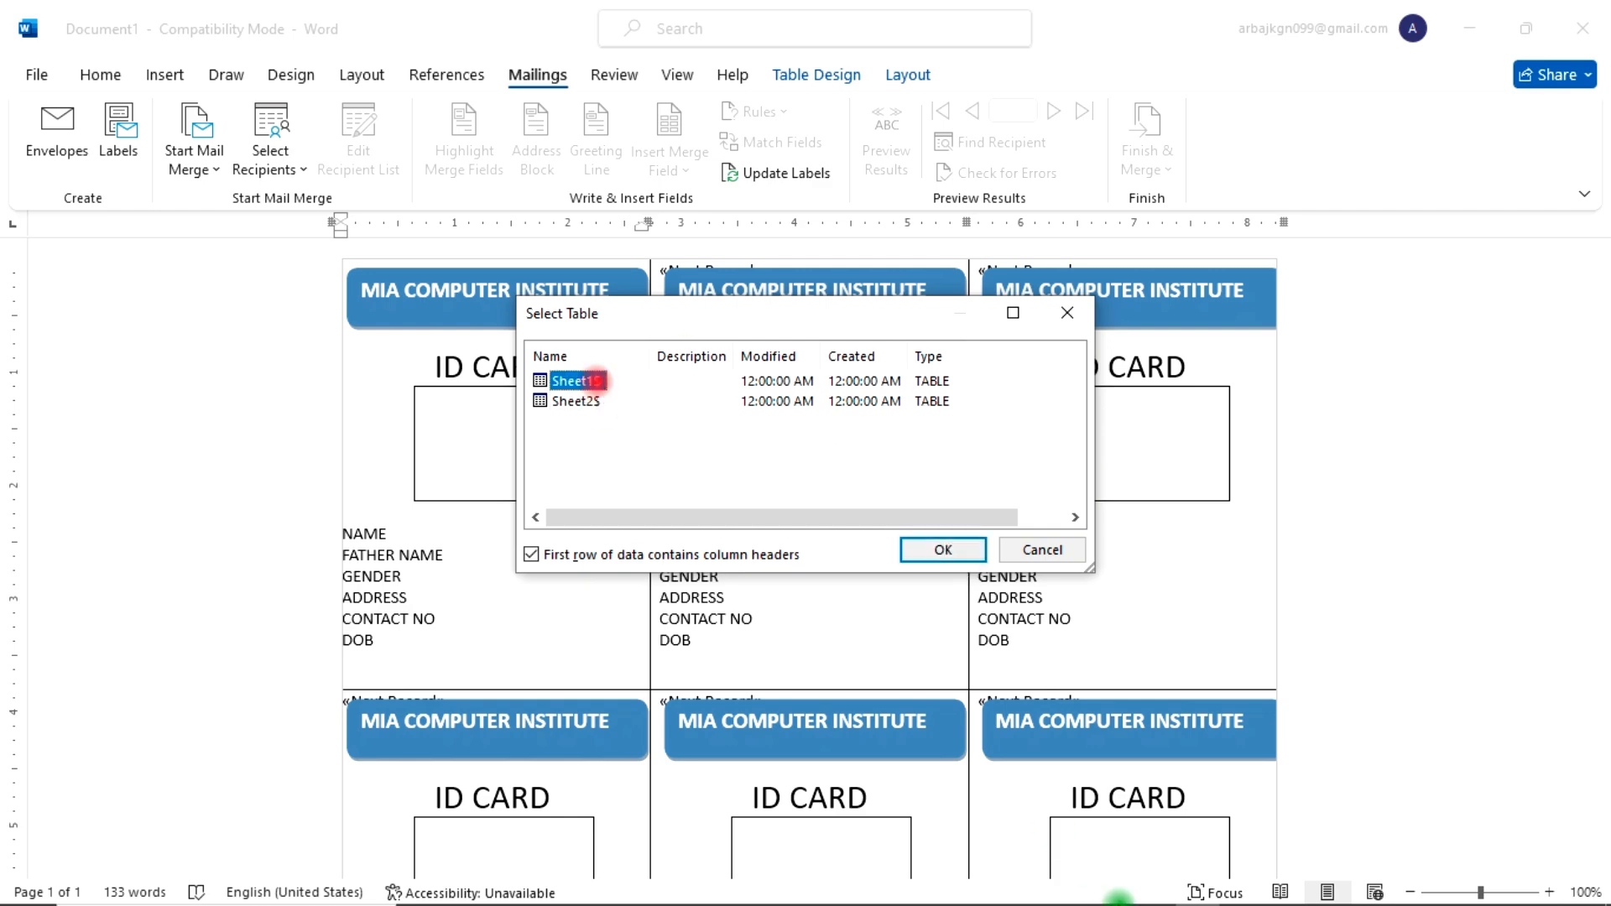
{"action": "left_click", "coordinate": [1106, 886]}
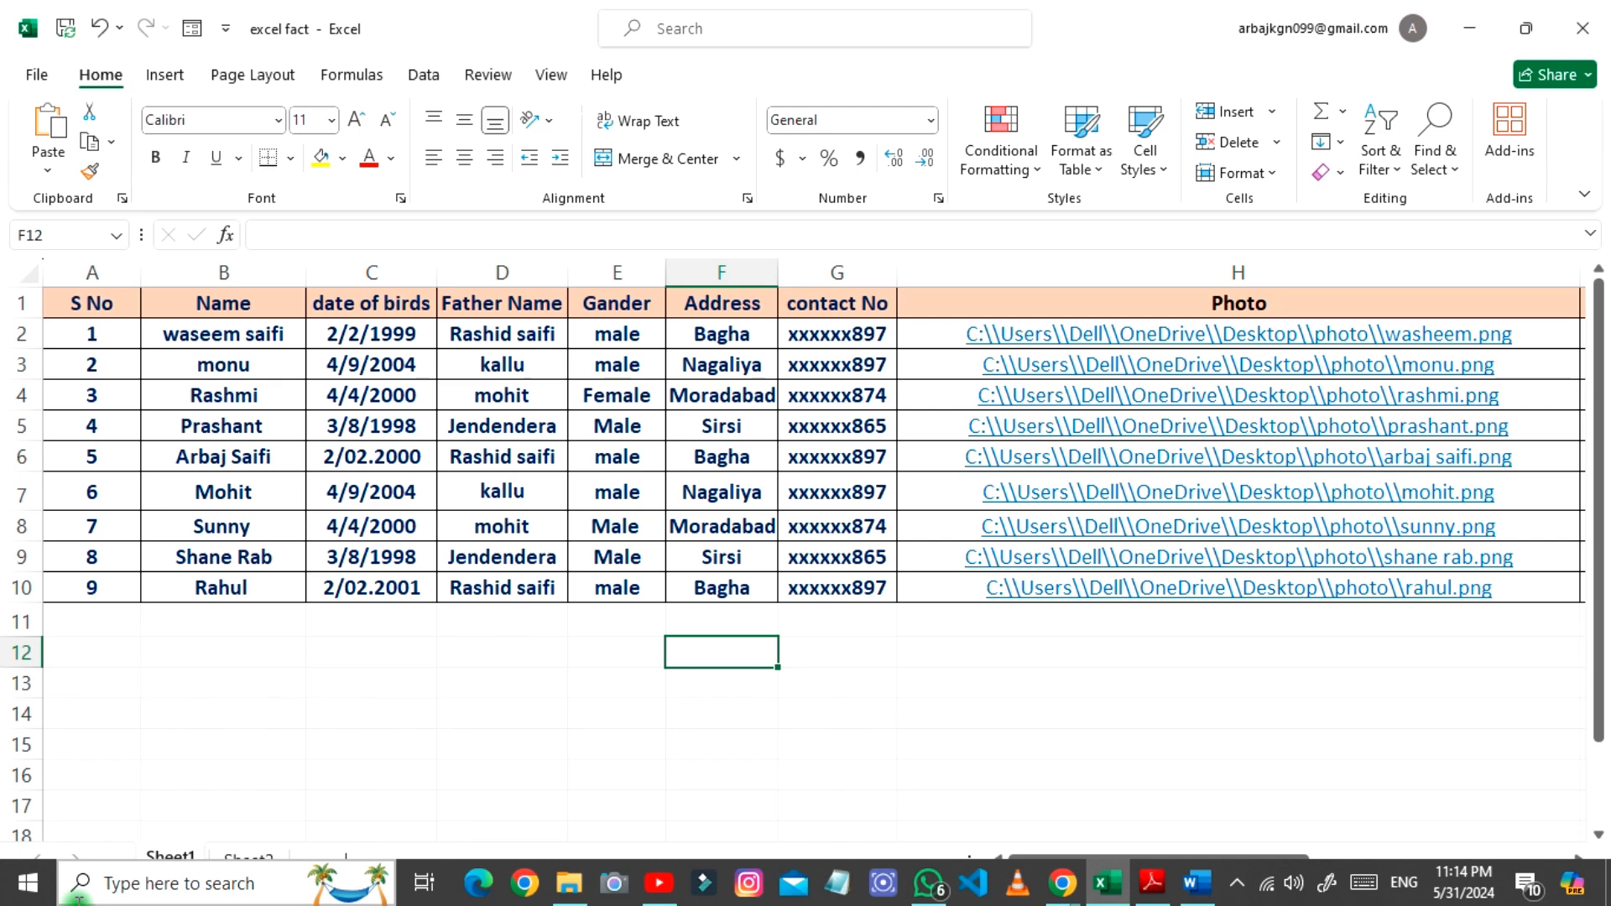
{"action": "left_click", "coordinate": [245, 860]}
{"action": "left_click", "coordinate": [172, 860]}
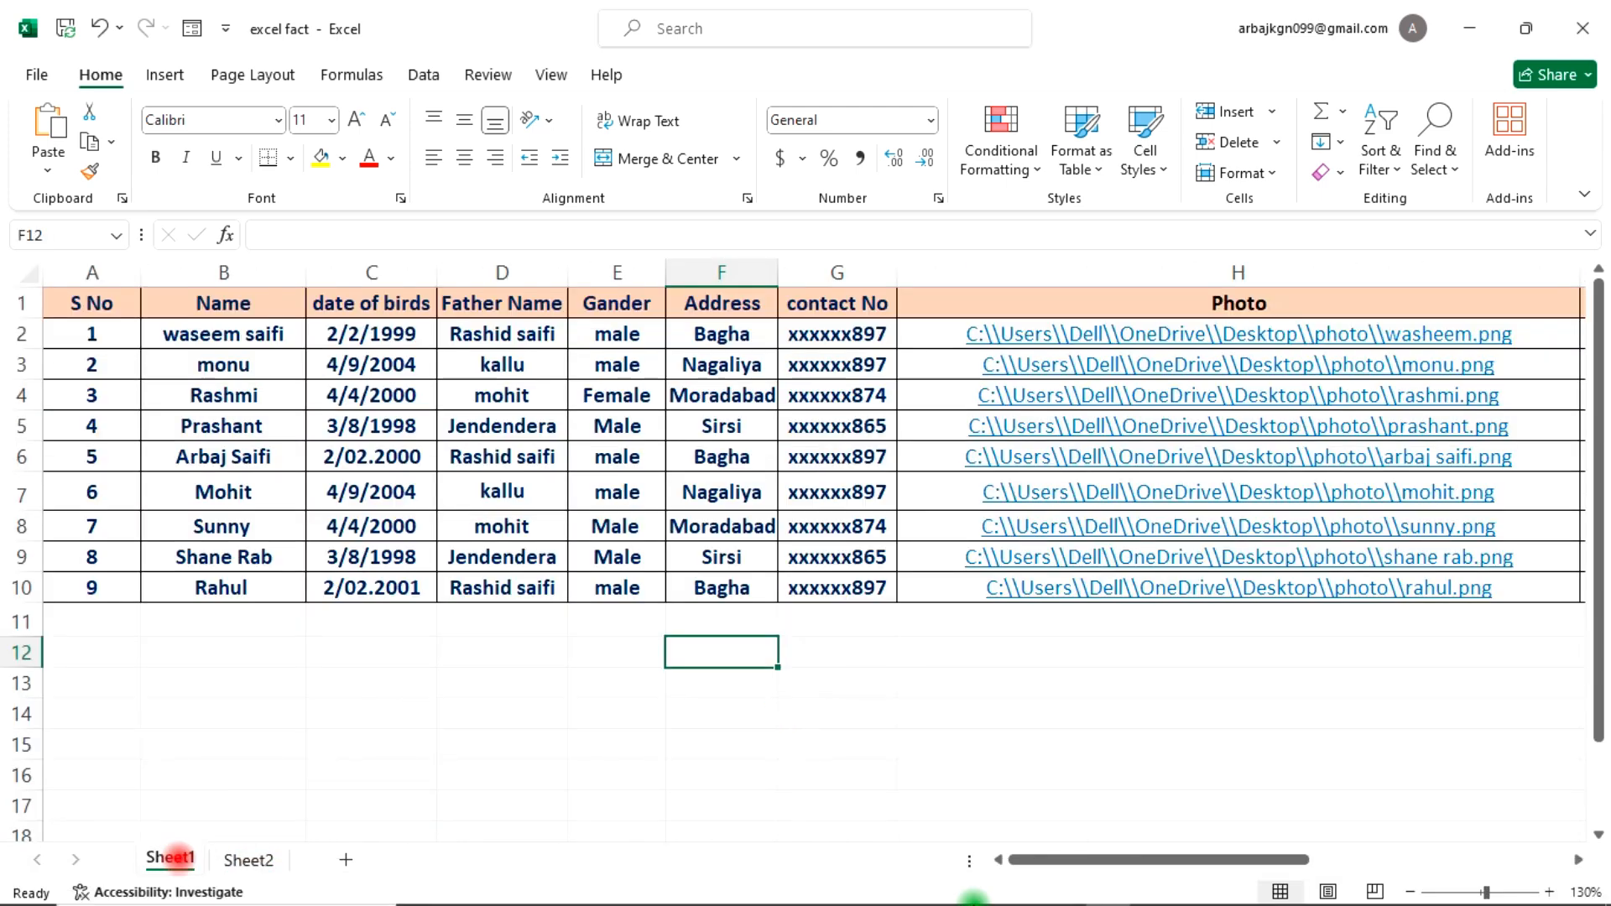
{"action": "left_click", "coordinate": [1196, 890]}
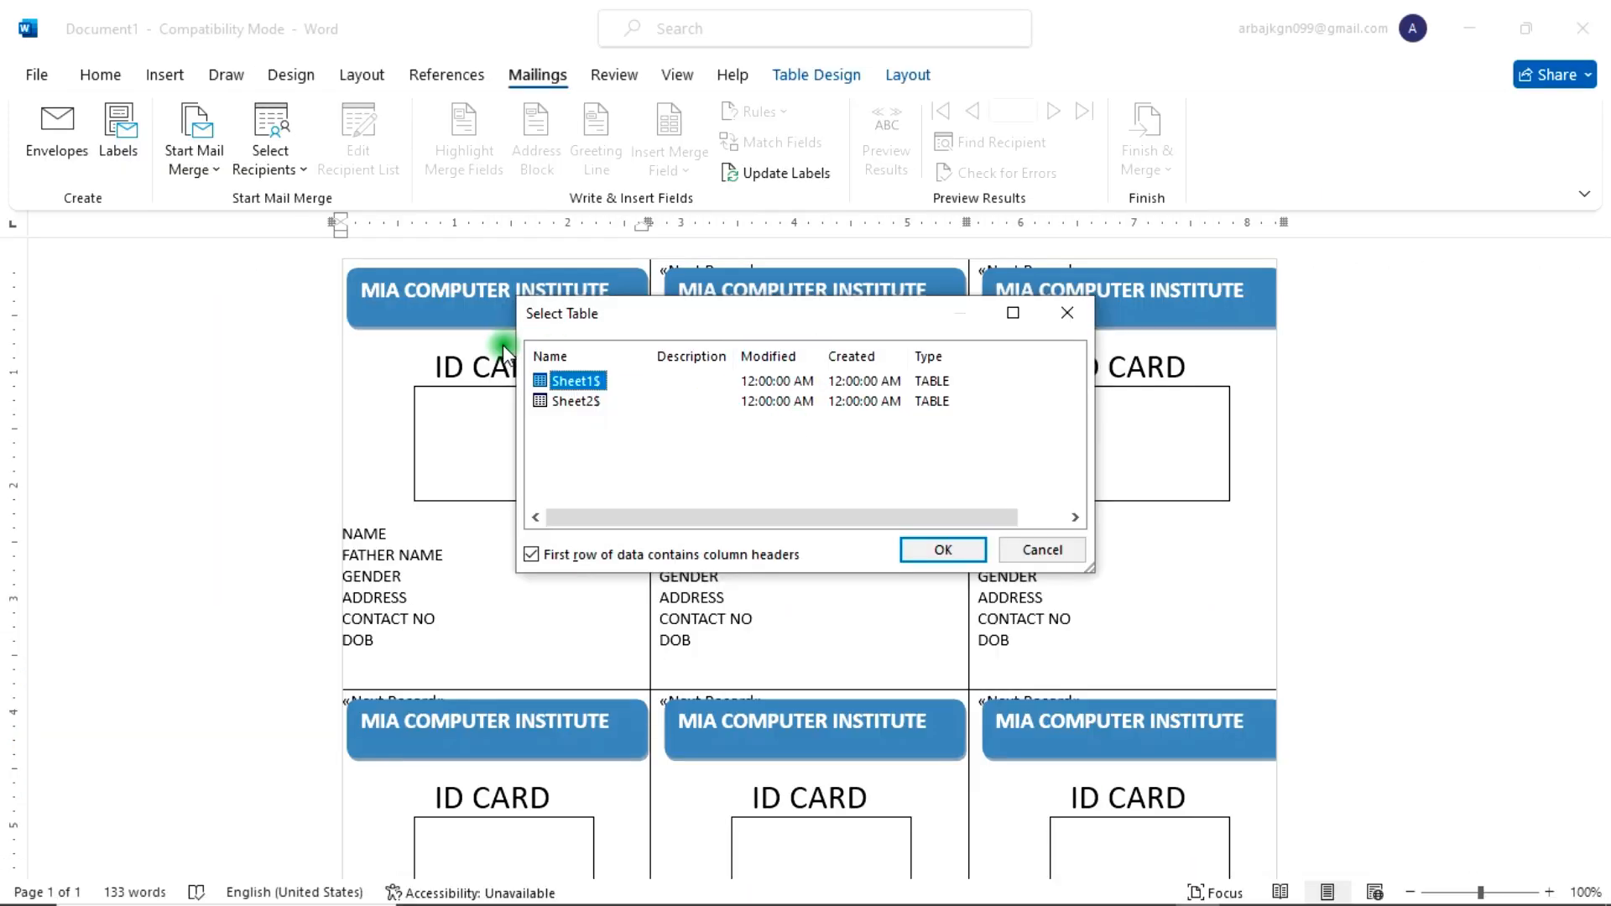
{"action": "left_click", "coordinate": [608, 380]}
{"action": "left_click", "coordinate": [933, 549]}
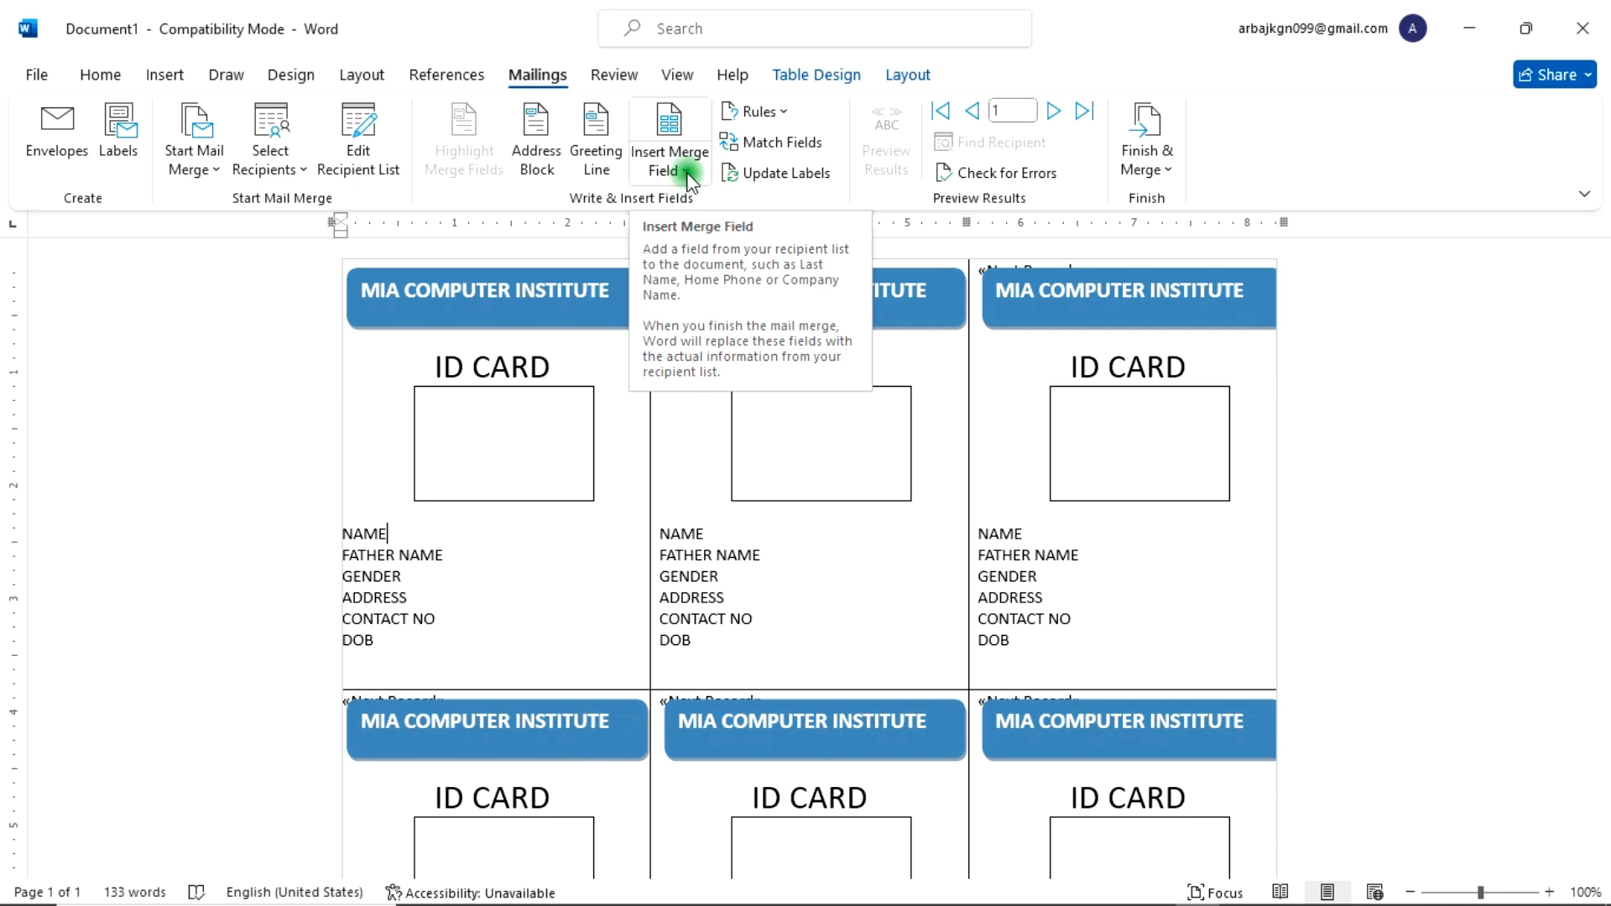
Step: Insert the Name and Father_Name_ merge fields beside the NAME and FATHER NAME labels of the first card
{"action": "left_click", "coordinate": [457, 519]}
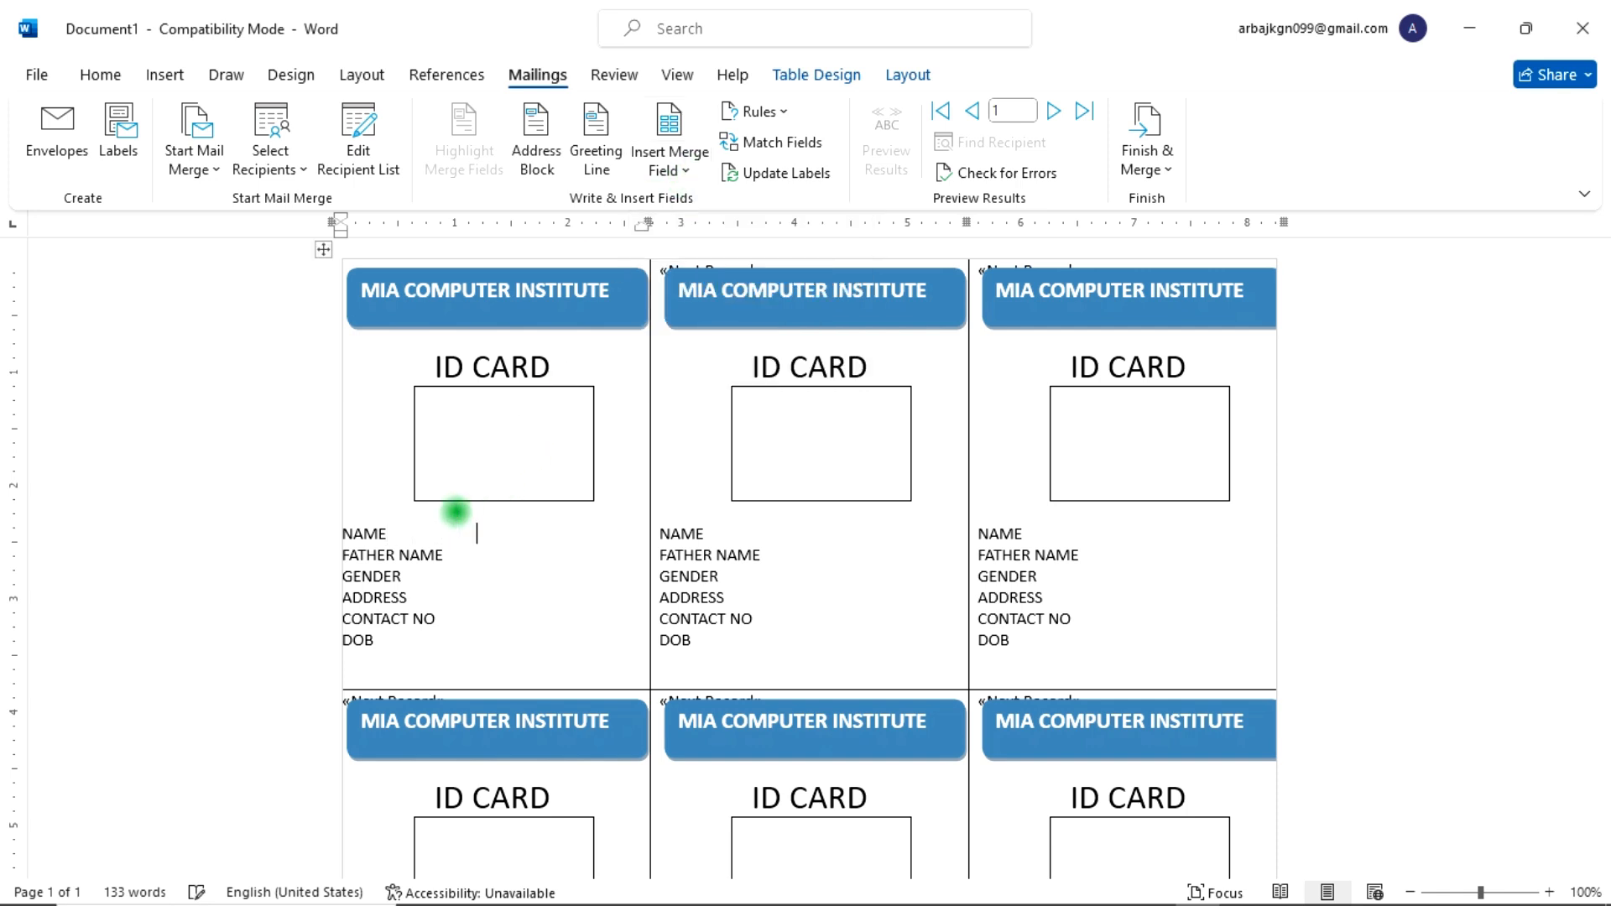
{"action": "left_click", "coordinate": [672, 164]}
{"action": "left_click", "coordinate": [693, 241]}
{"action": "left_click", "coordinate": [465, 547]}
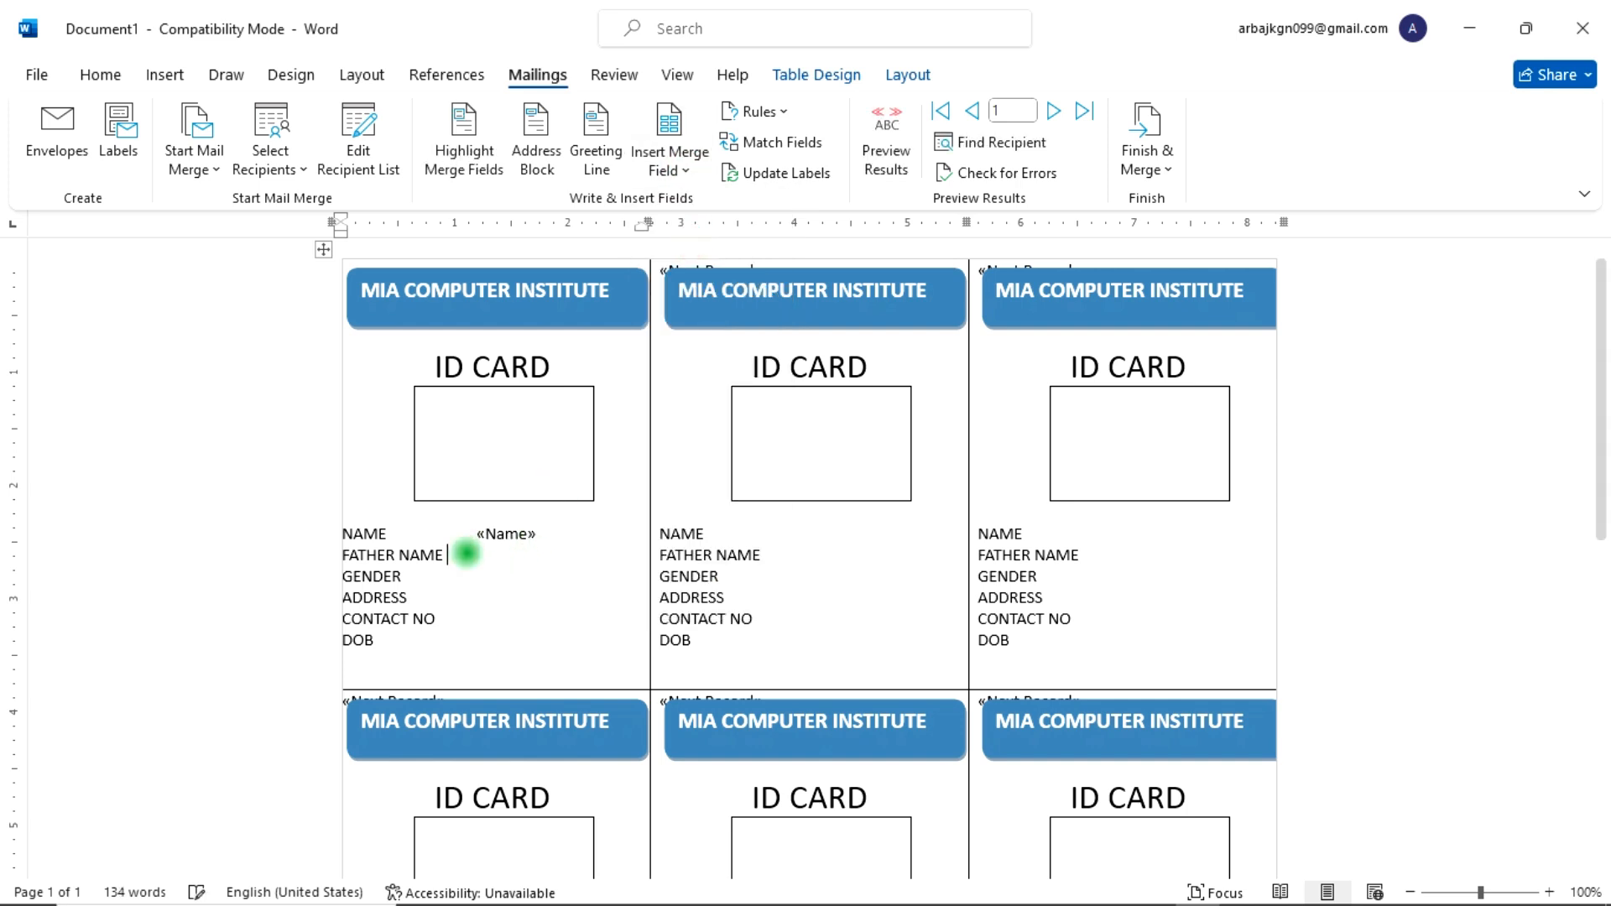
{"action": "left_click", "coordinate": [671, 160]}
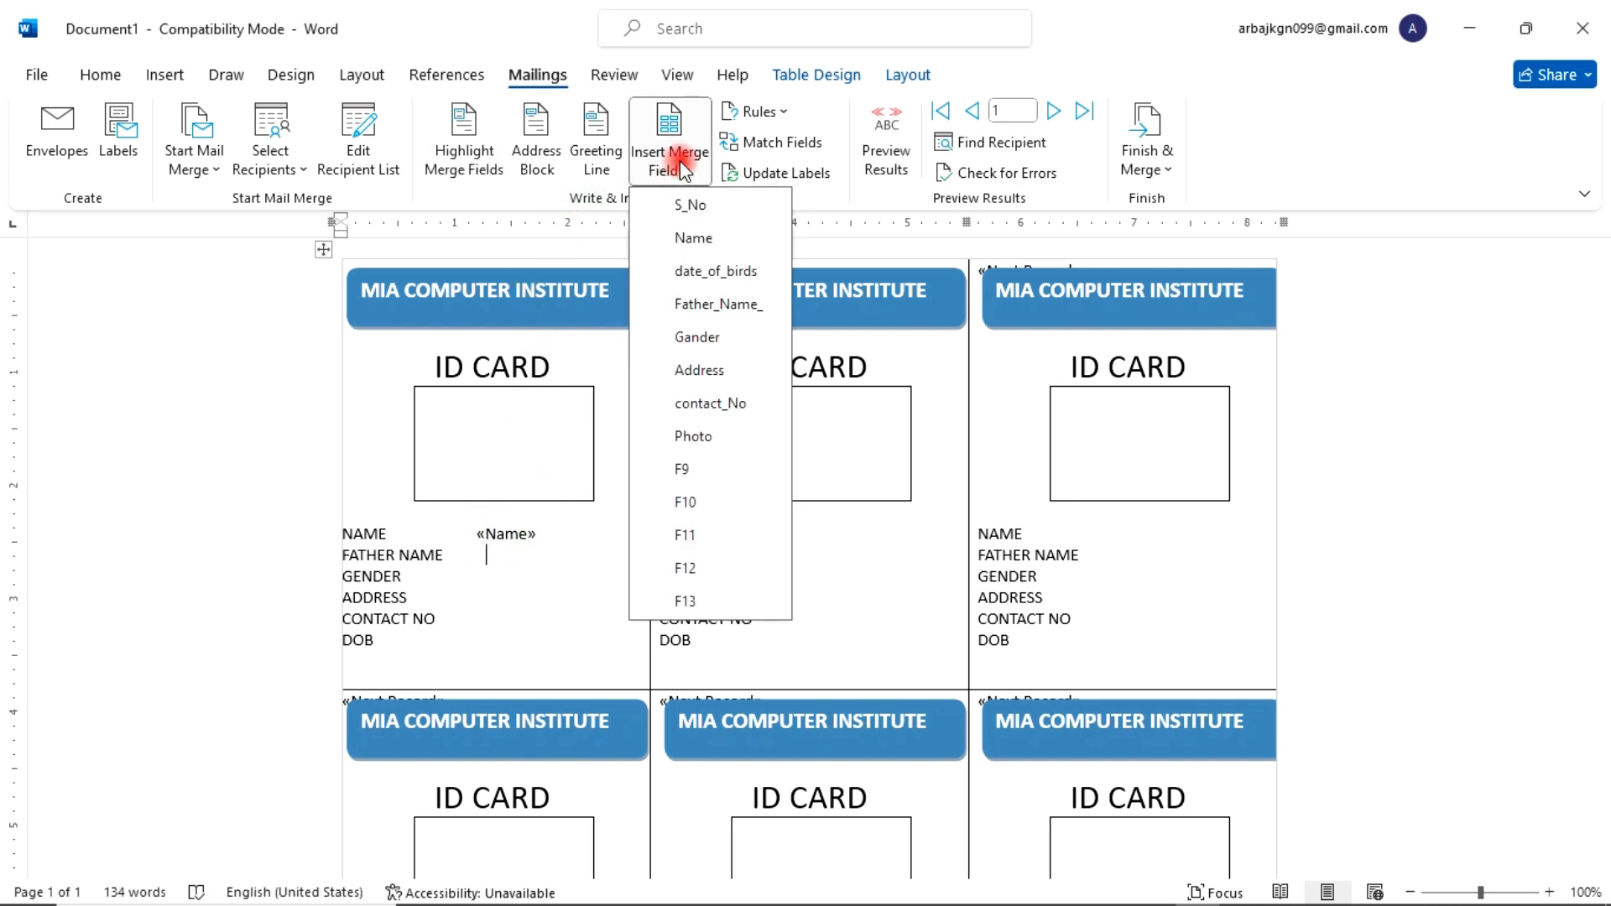
{"action": "left_click", "coordinate": [730, 306]}
Step: Insert the Gander and Address merge fields beside the GENDER and ADDRESS labels
{"action": "left_click", "coordinate": [438, 574]}
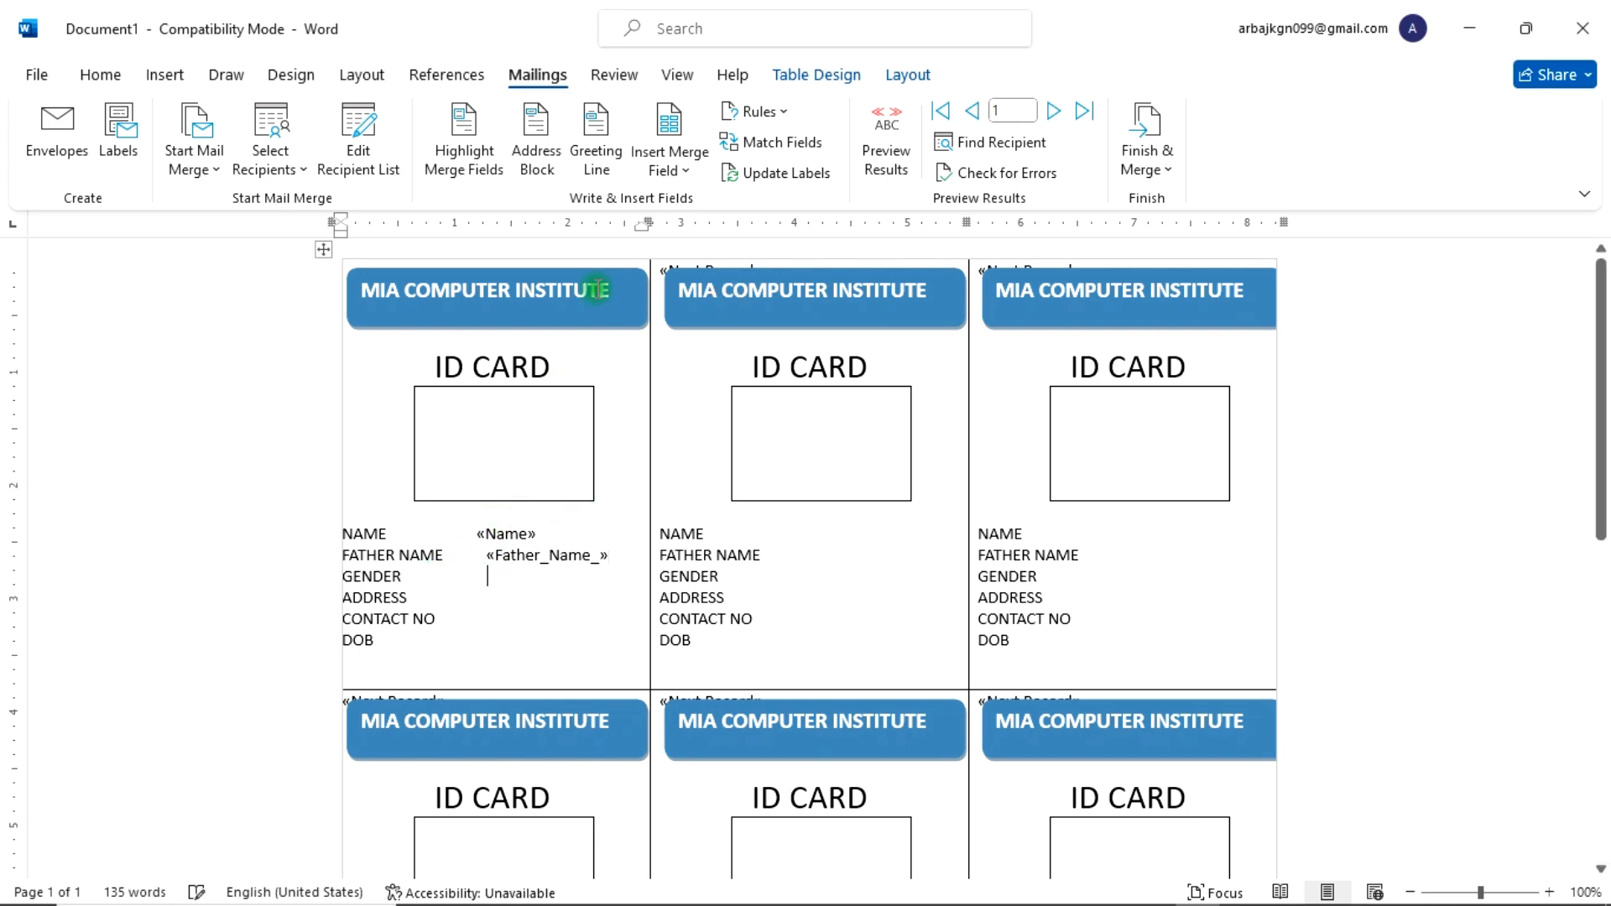
{"action": "left_click", "coordinate": [672, 164]}
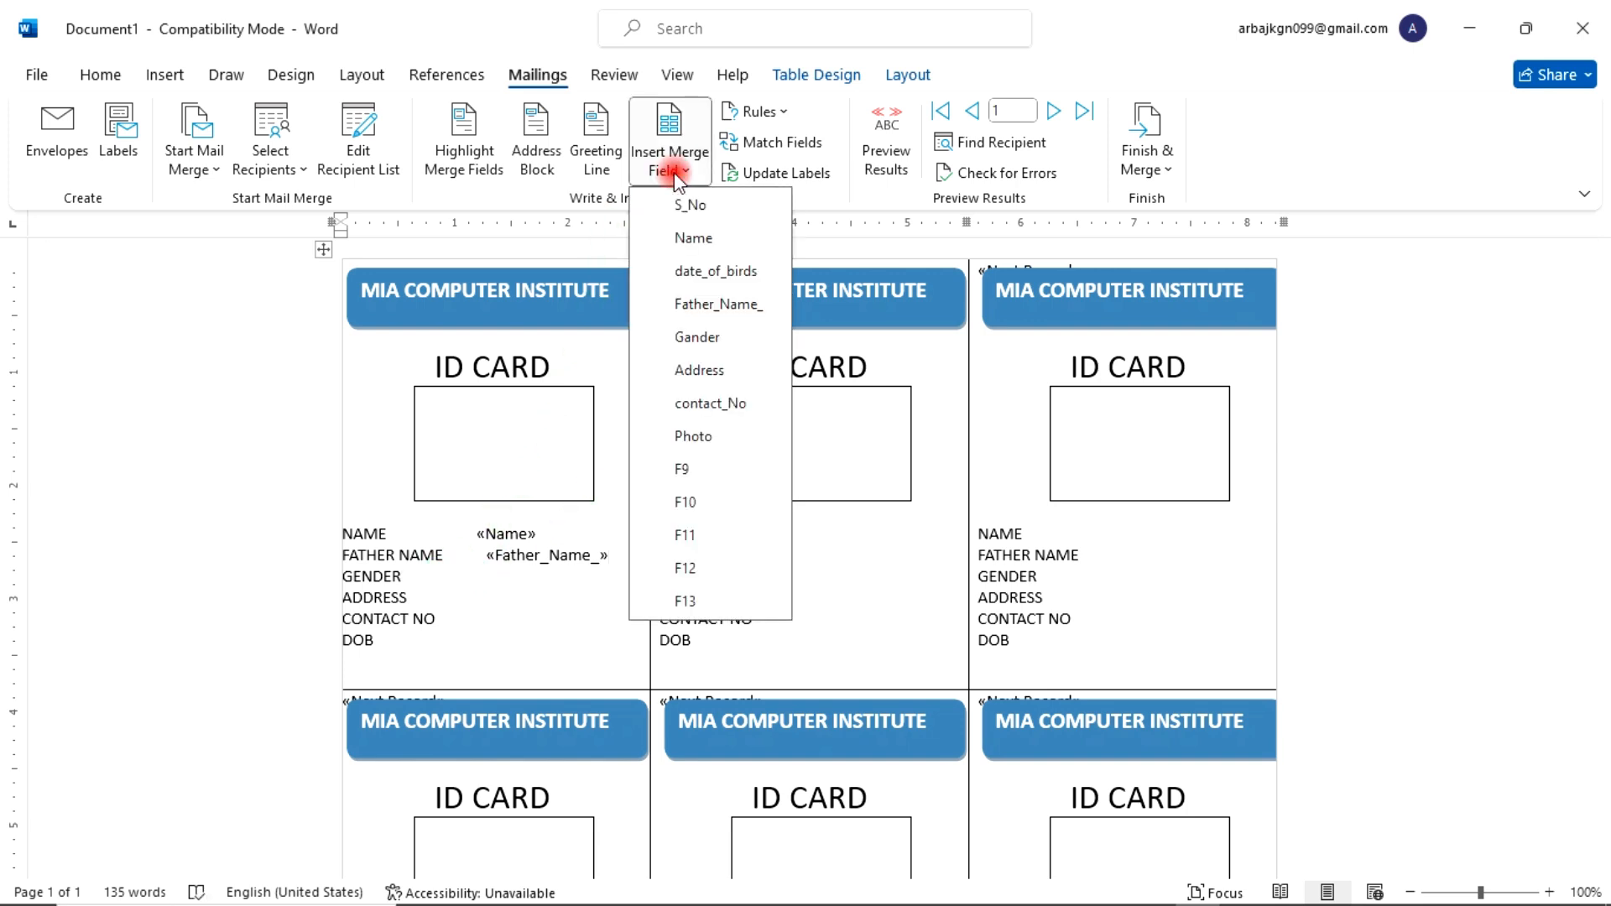
{"action": "left_click", "coordinate": [711, 338]}
{"action": "left_click", "coordinate": [430, 599]}
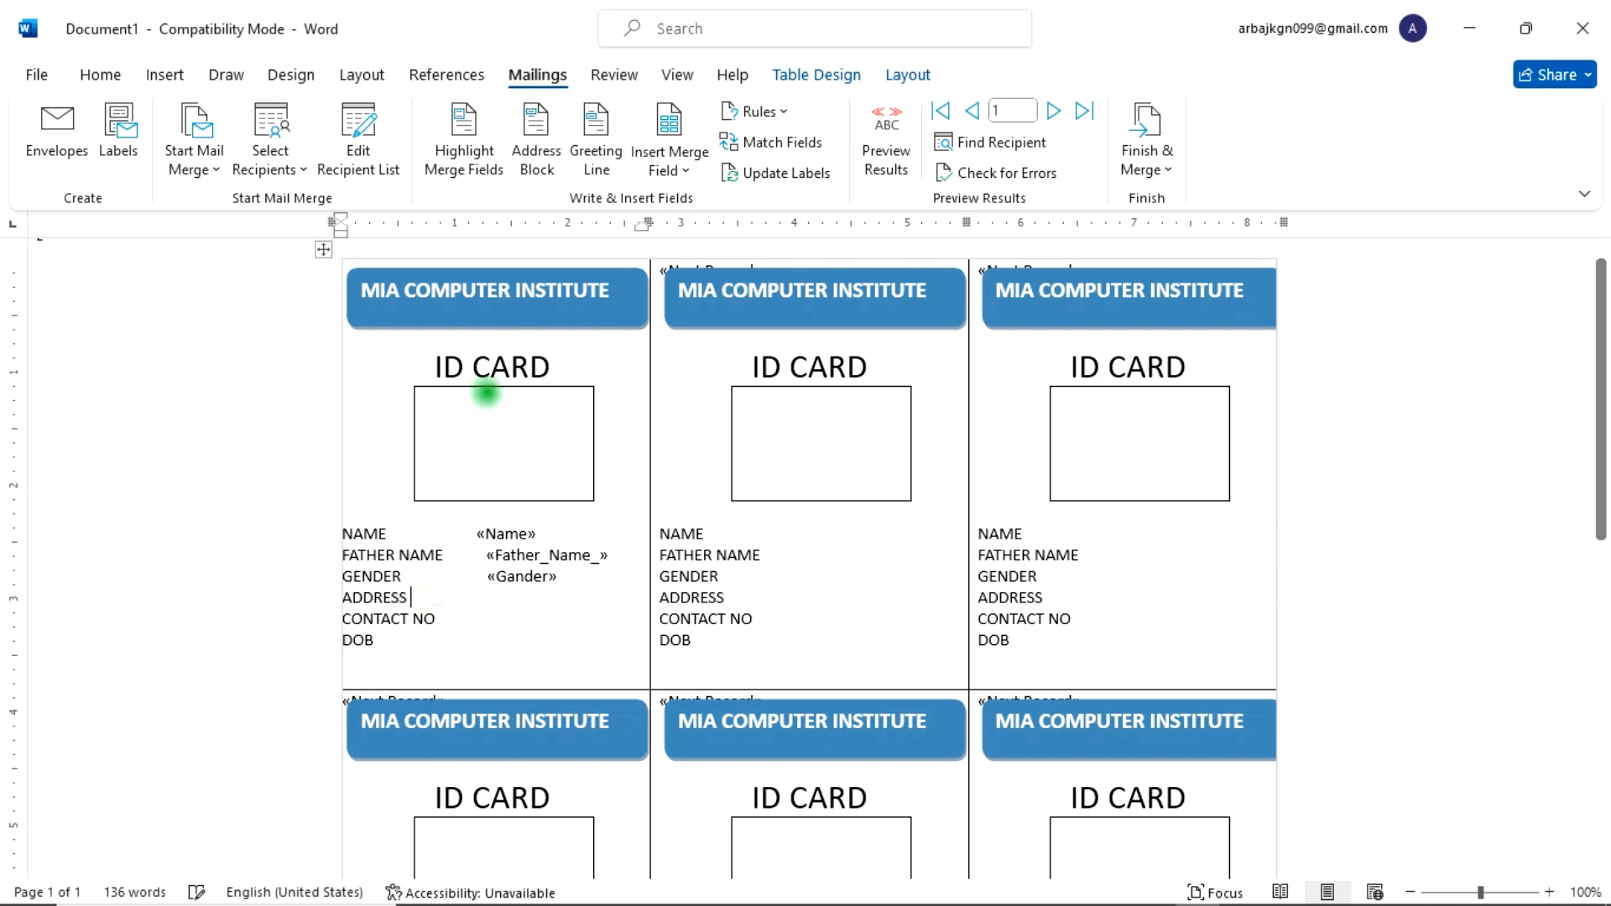
{"action": "left_click", "coordinate": [697, 172]}
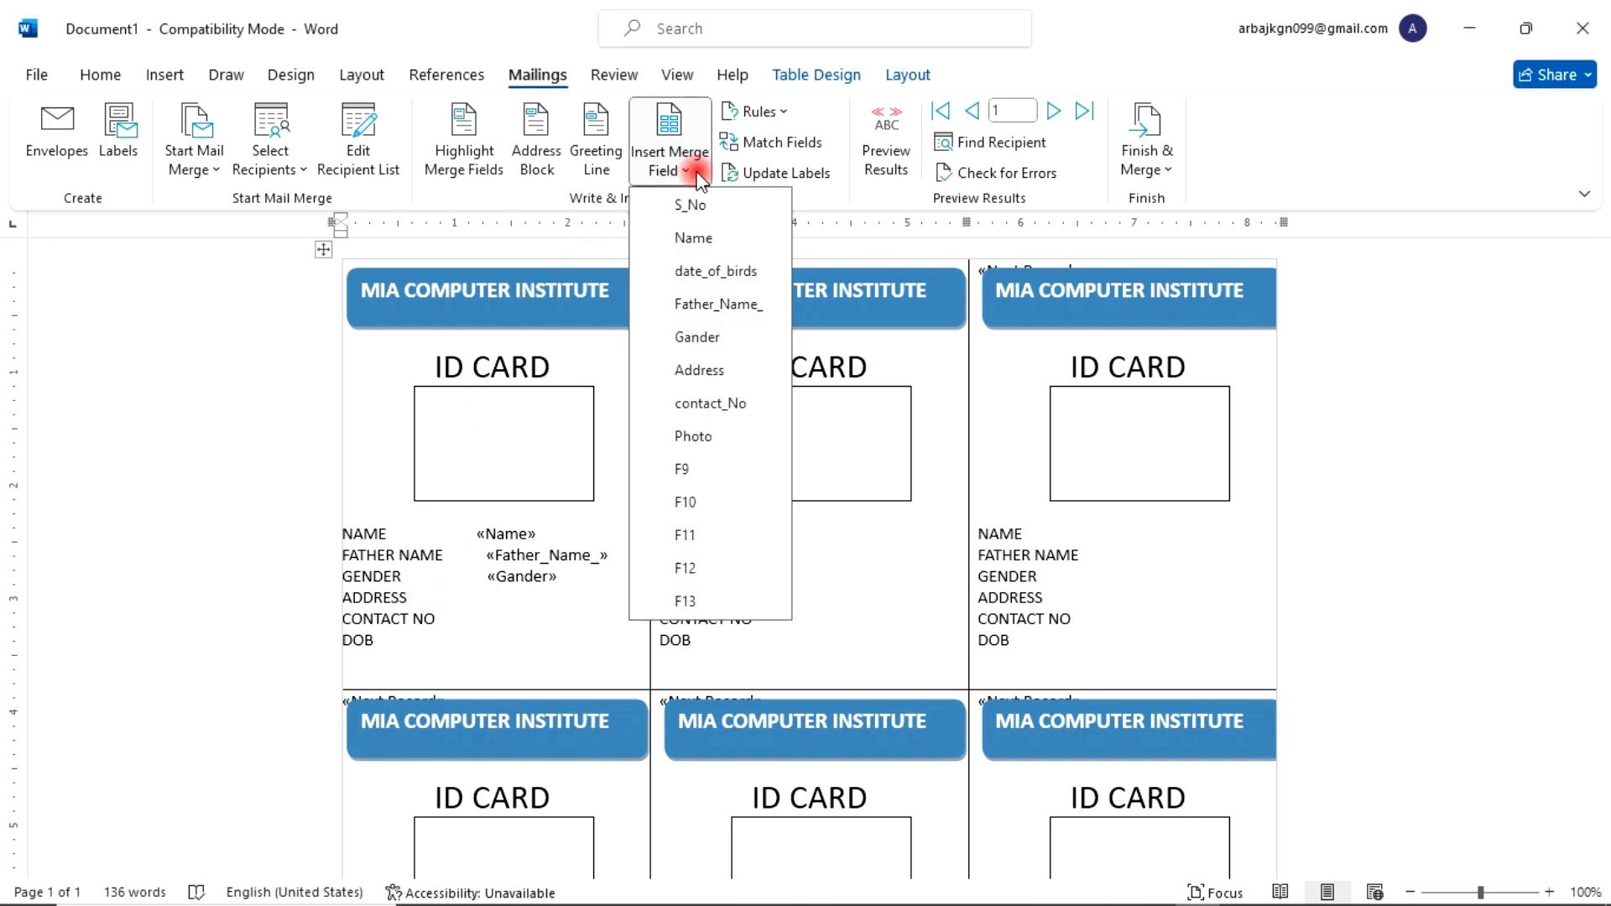
{"action": "left_click", "coordinate": [699, 370]}
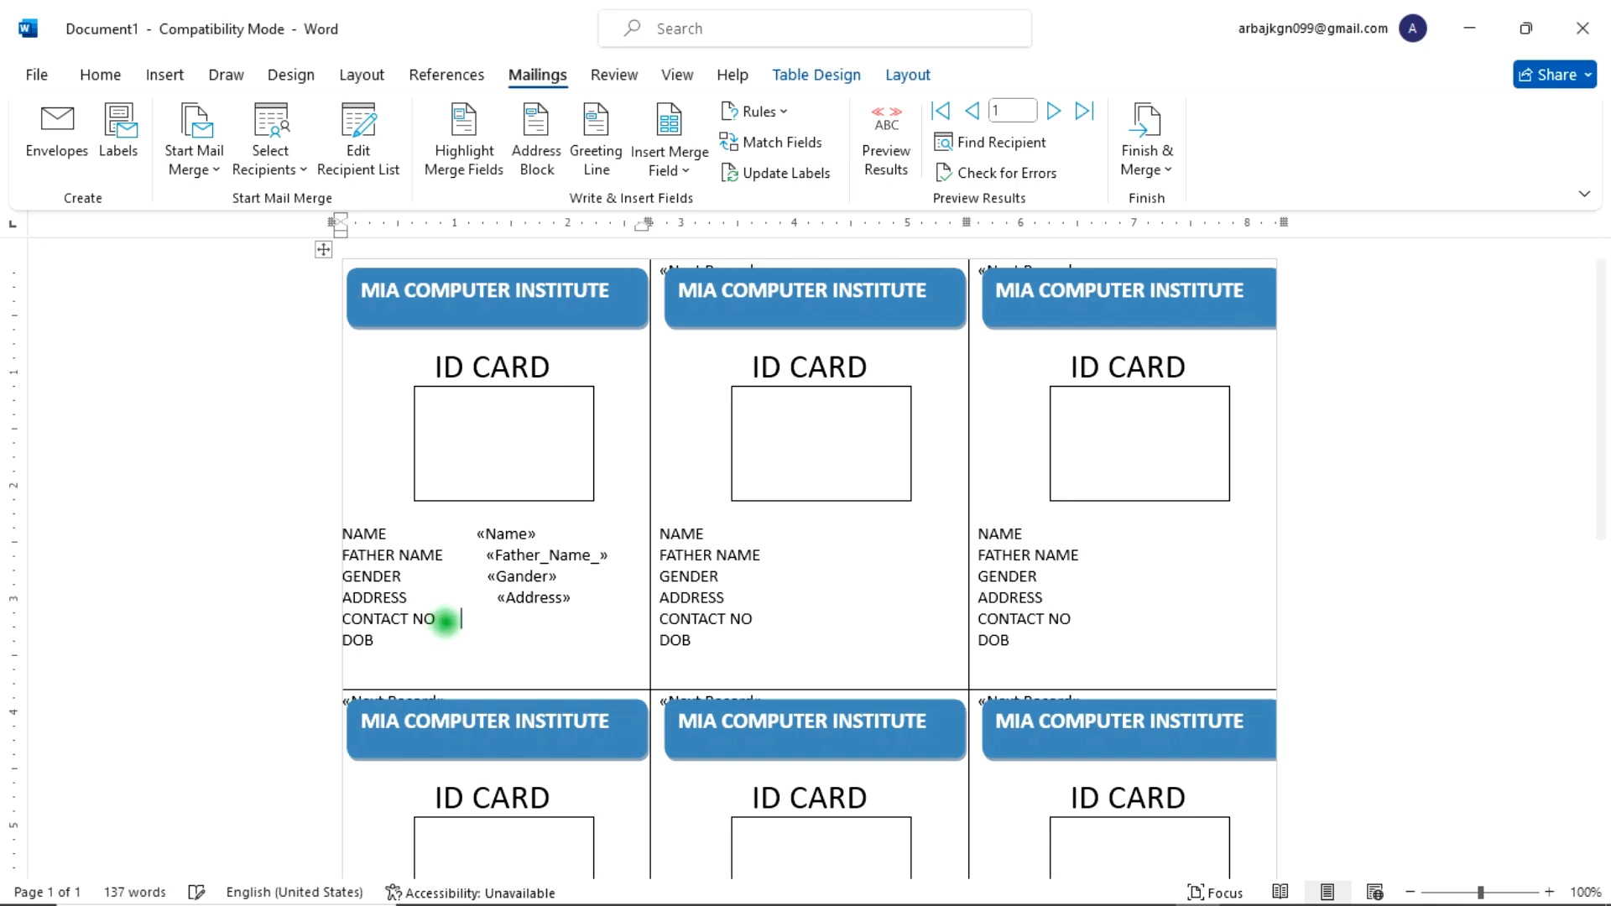
Step: Insert the contact_No and date_of_birds merge fields beside the CONTACT NO and DOB labels
{"action": "left_click", "coordinate": [676, 168]}
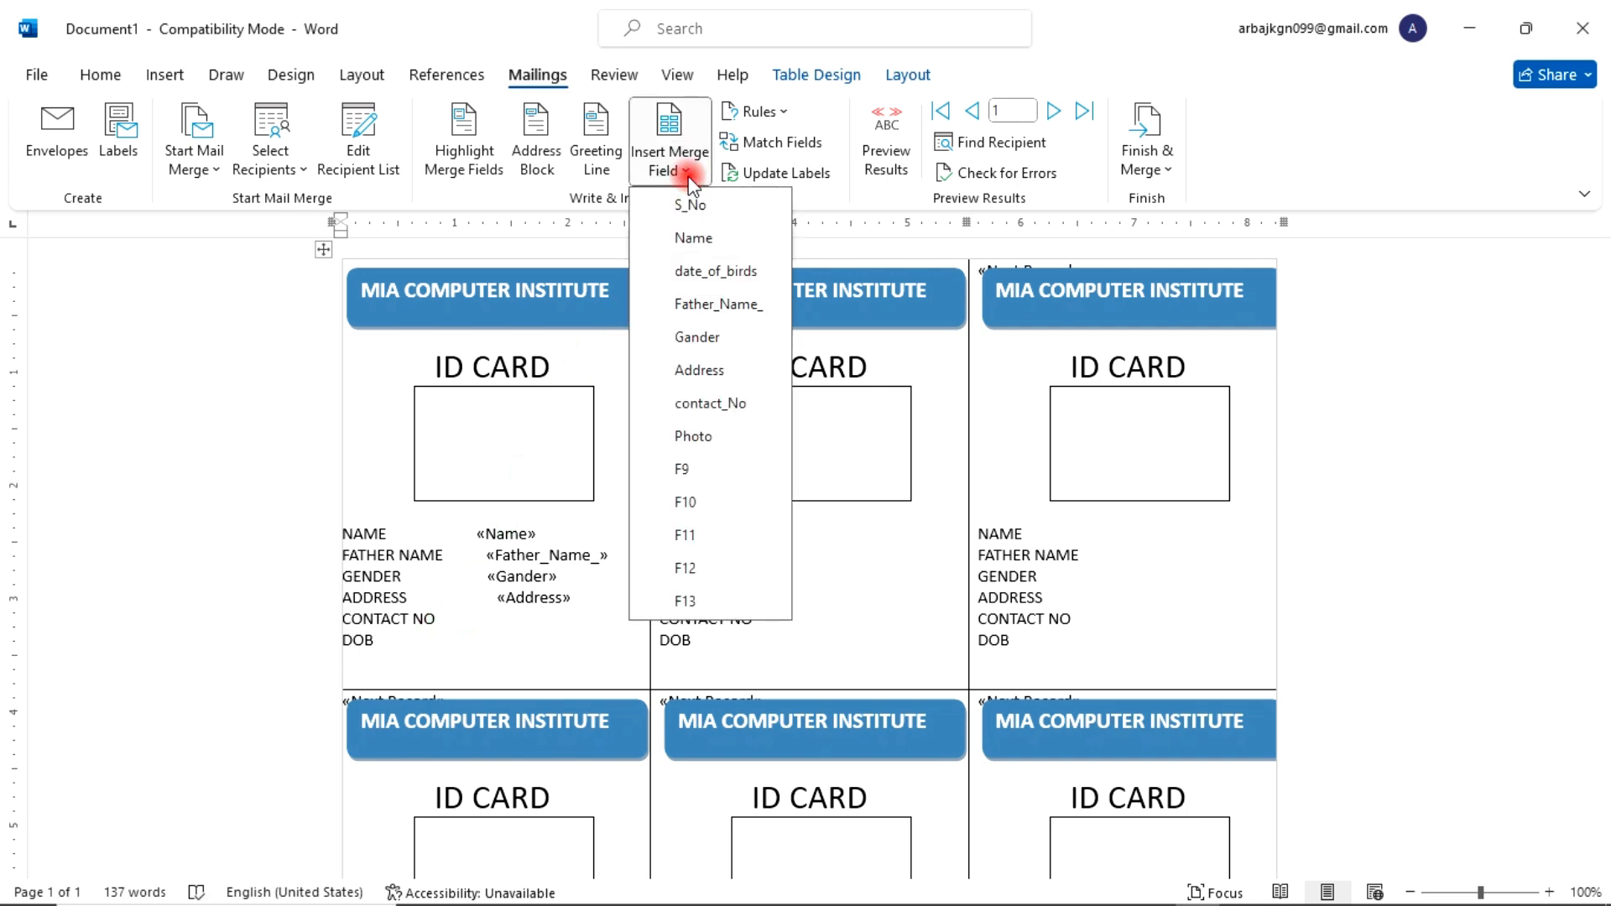
{"action": "left_click", "coordinate": [706, 405]}
{"action": "left_click", "coordinate": [379, 642]}
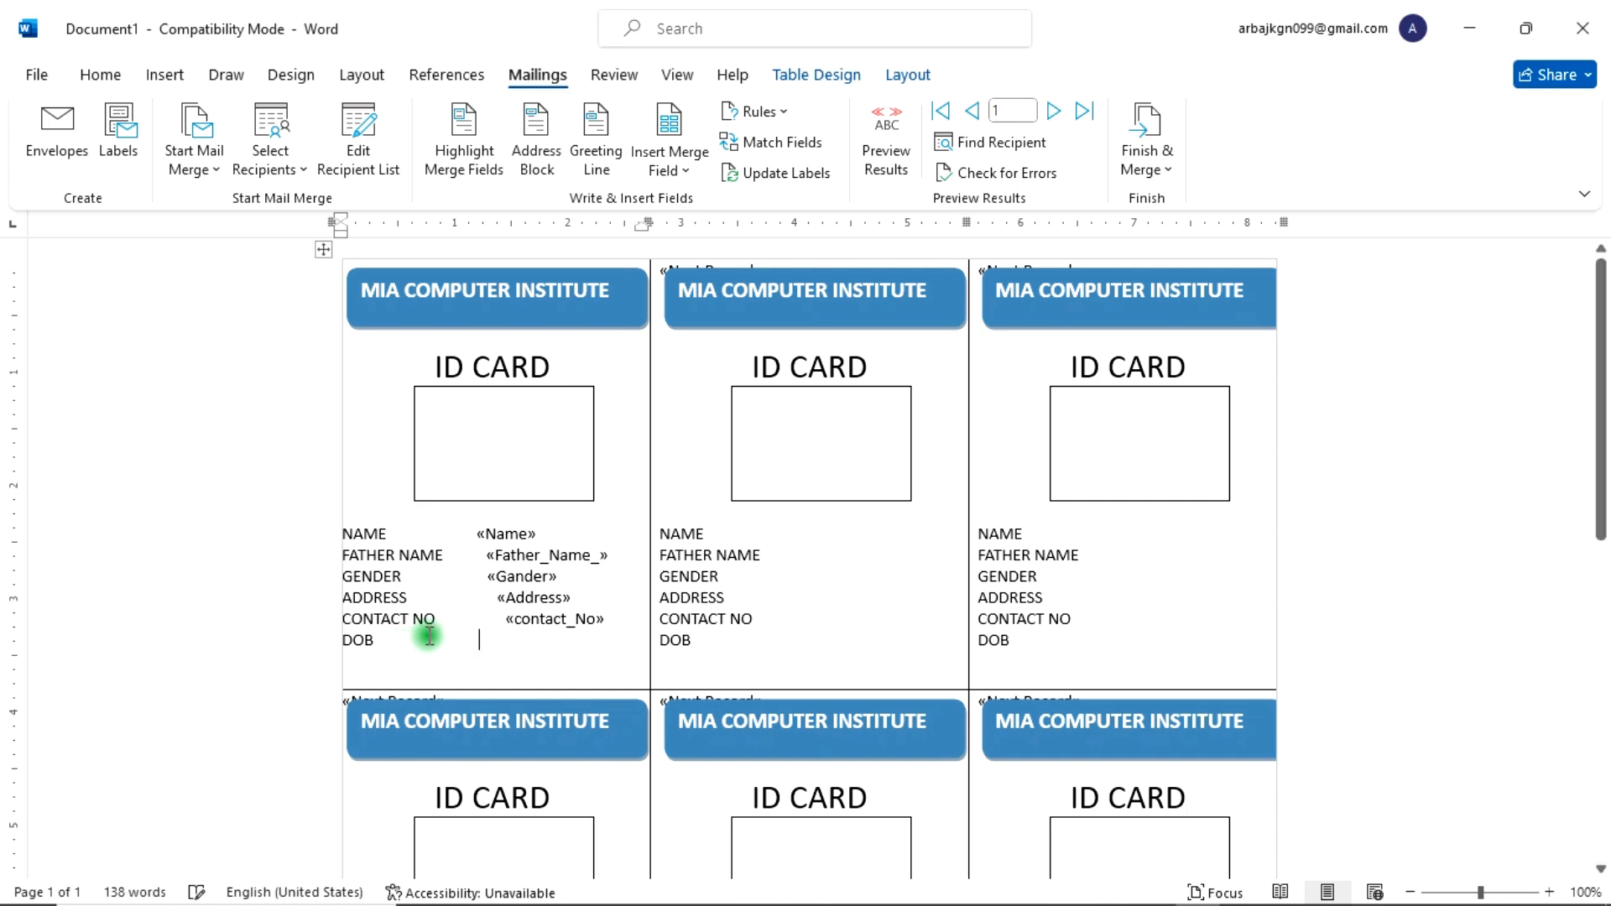
{"action": "left_click", "coordinate": [672, 161]}
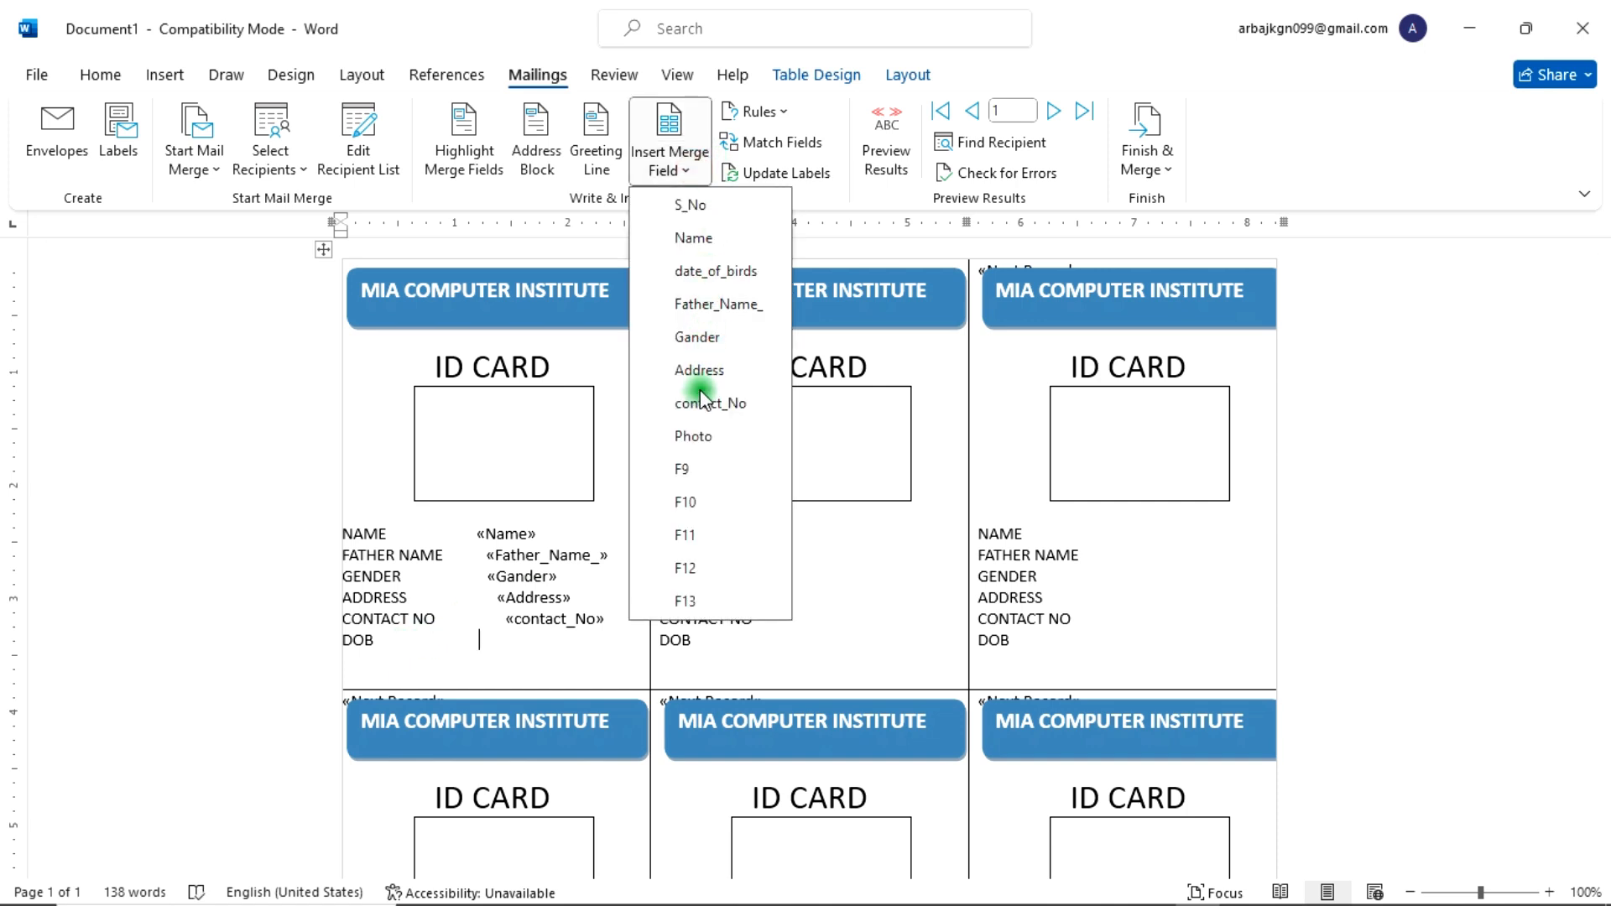
{"action": "left_click", "coordinate": [709, 270]}
Step: Insert an INCLUDEPICTURE field containing the Photo merge field inside the first card's photo box and update it
{"action": "left_click", "coordinate": [482, 424]}
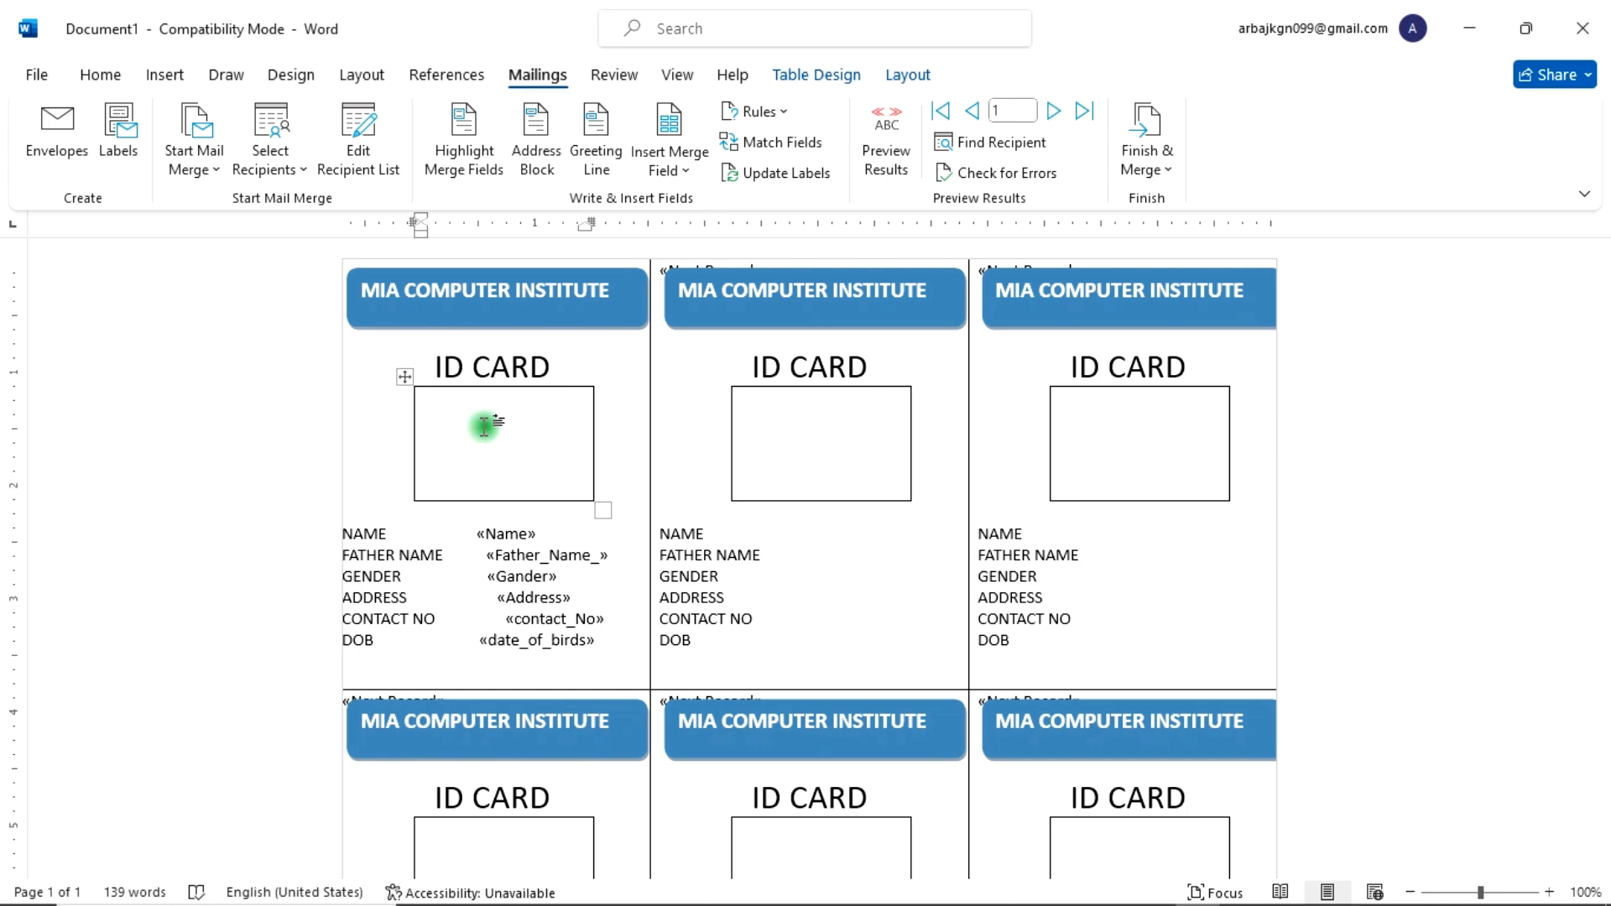
{"action": "key", "text": "ctrl+F9"}
{"action": "type", "text": "includepicture \" }"}
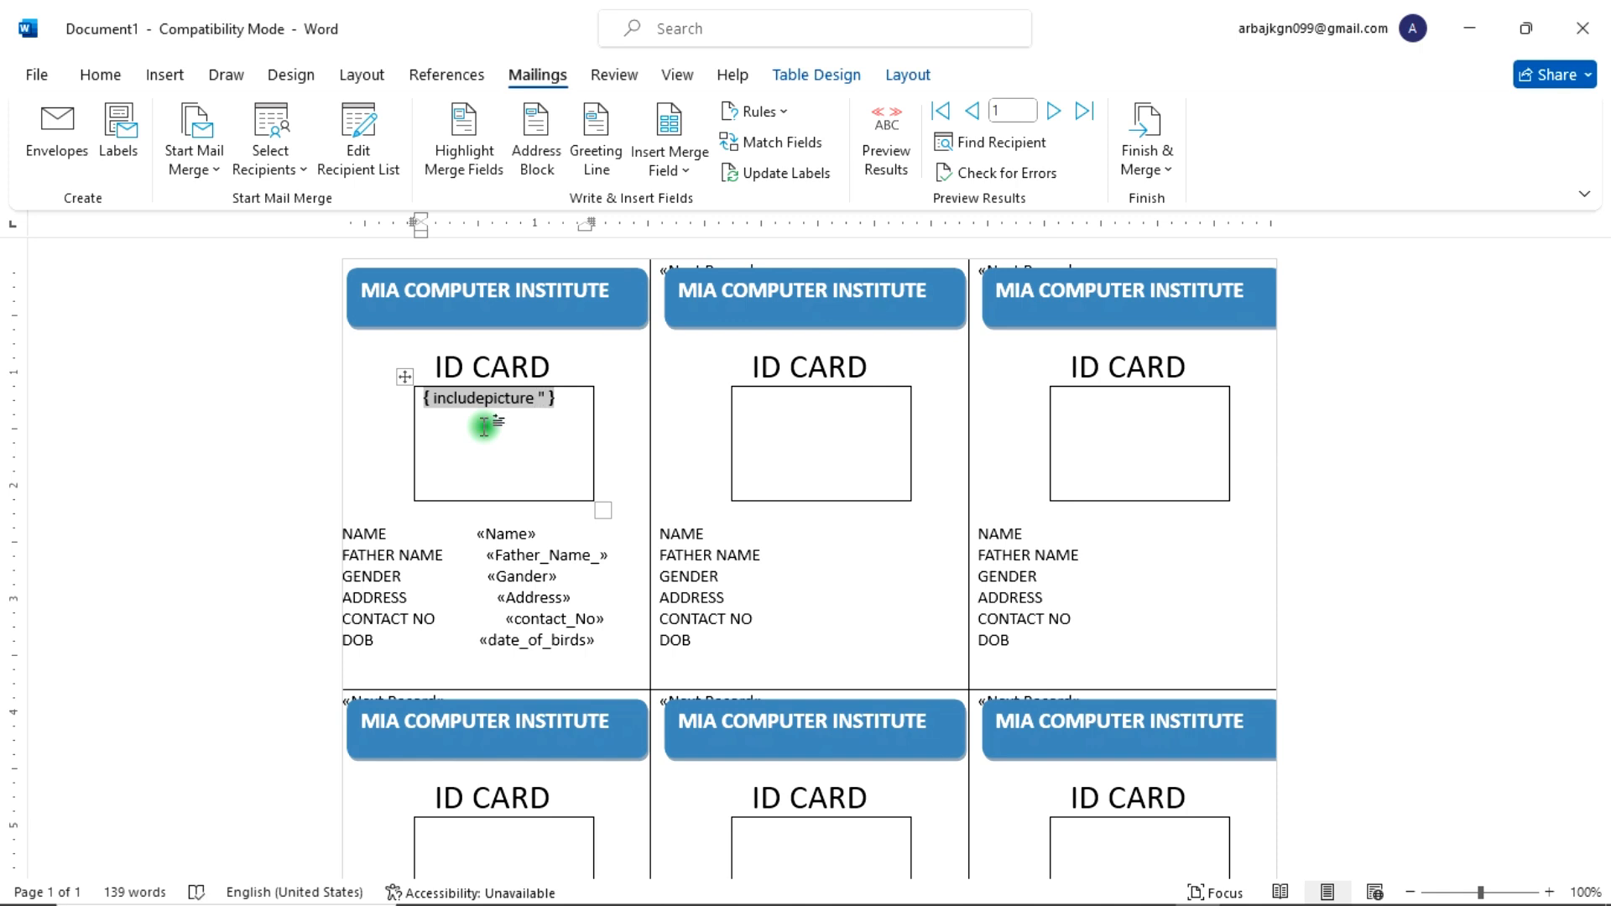
{"action": "left_click", "coordinate": [685, 164]}
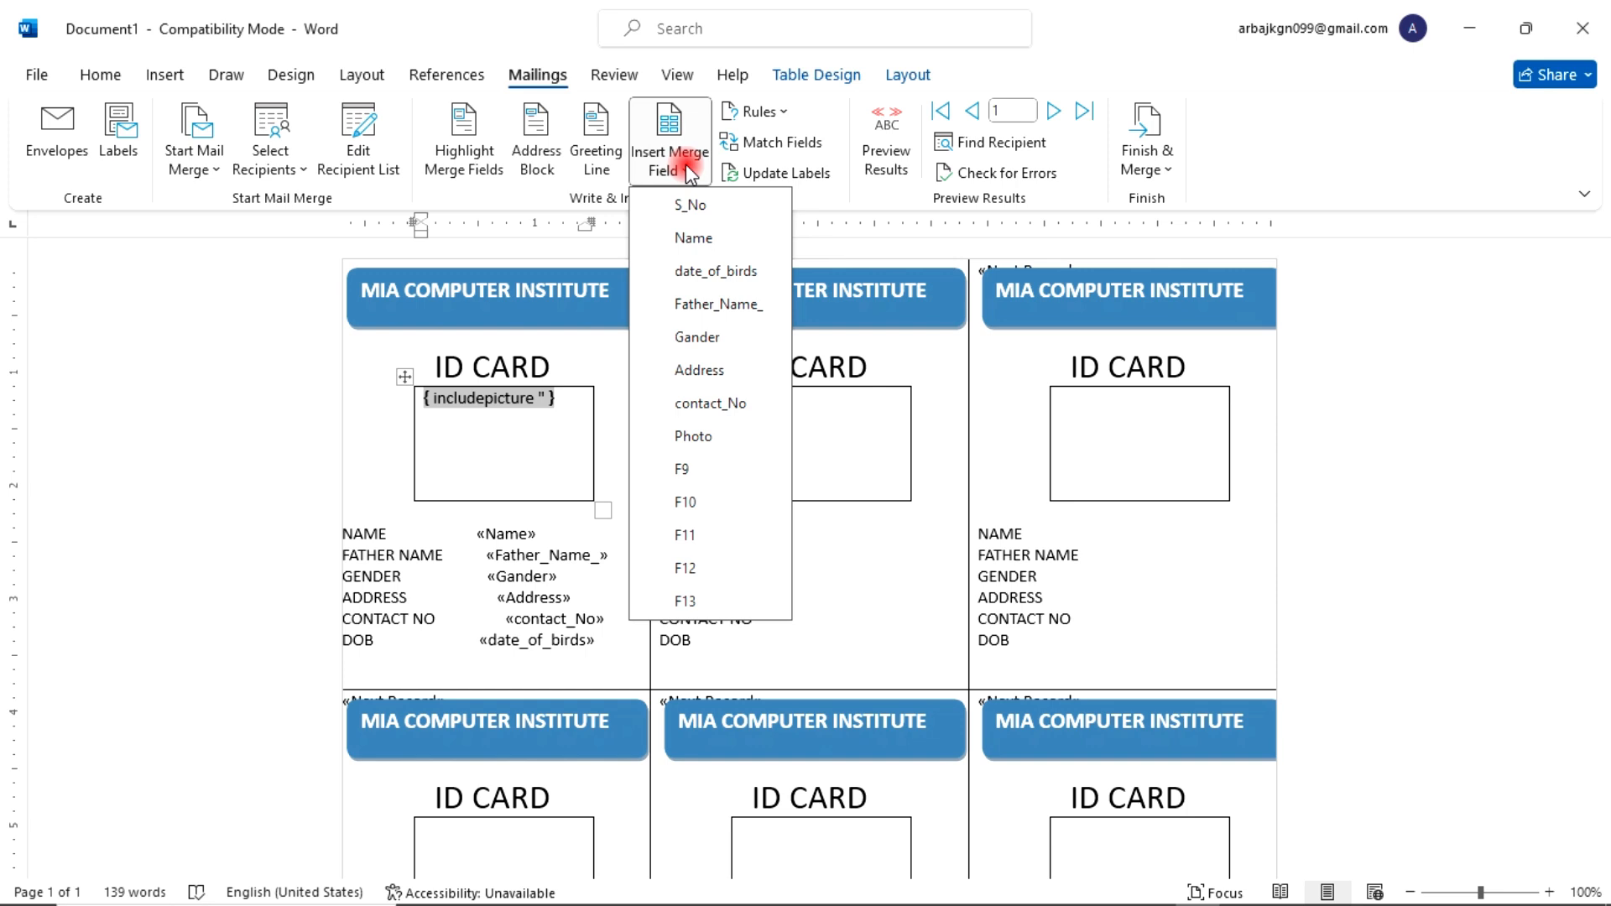
{"action": "left_click", "coordinate": [715, 433]}
{"action": "key", "text": "F9"}
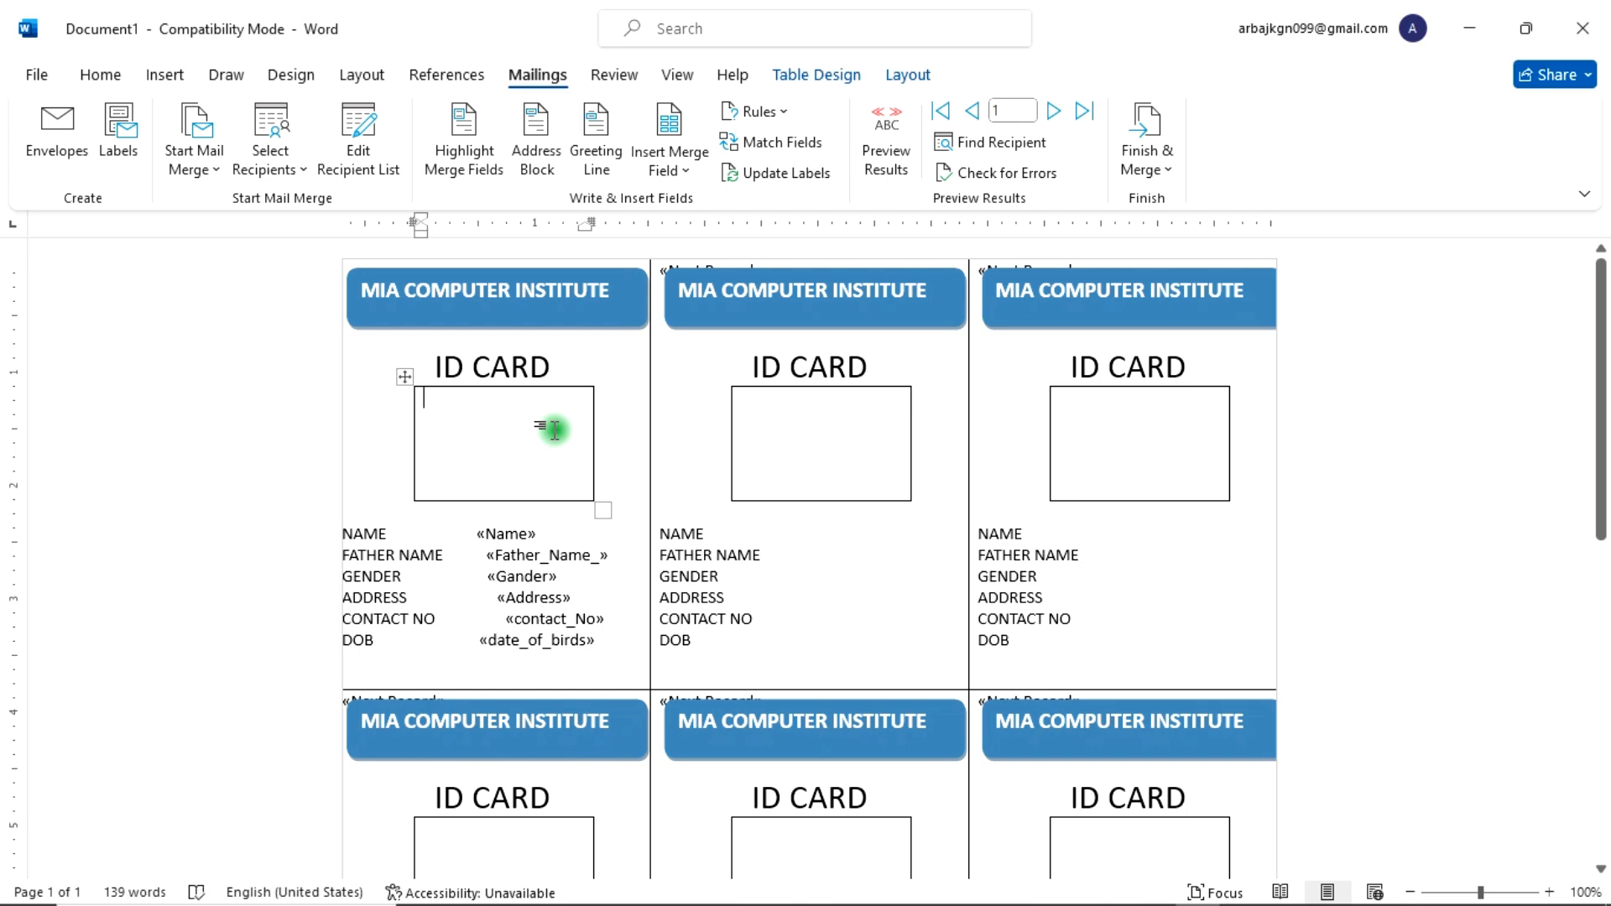
Step: Update labels to copy the fields to every card, then merge all records into a new document of individual cards
{"action": "left_click", "coordinate": [785, 176]}
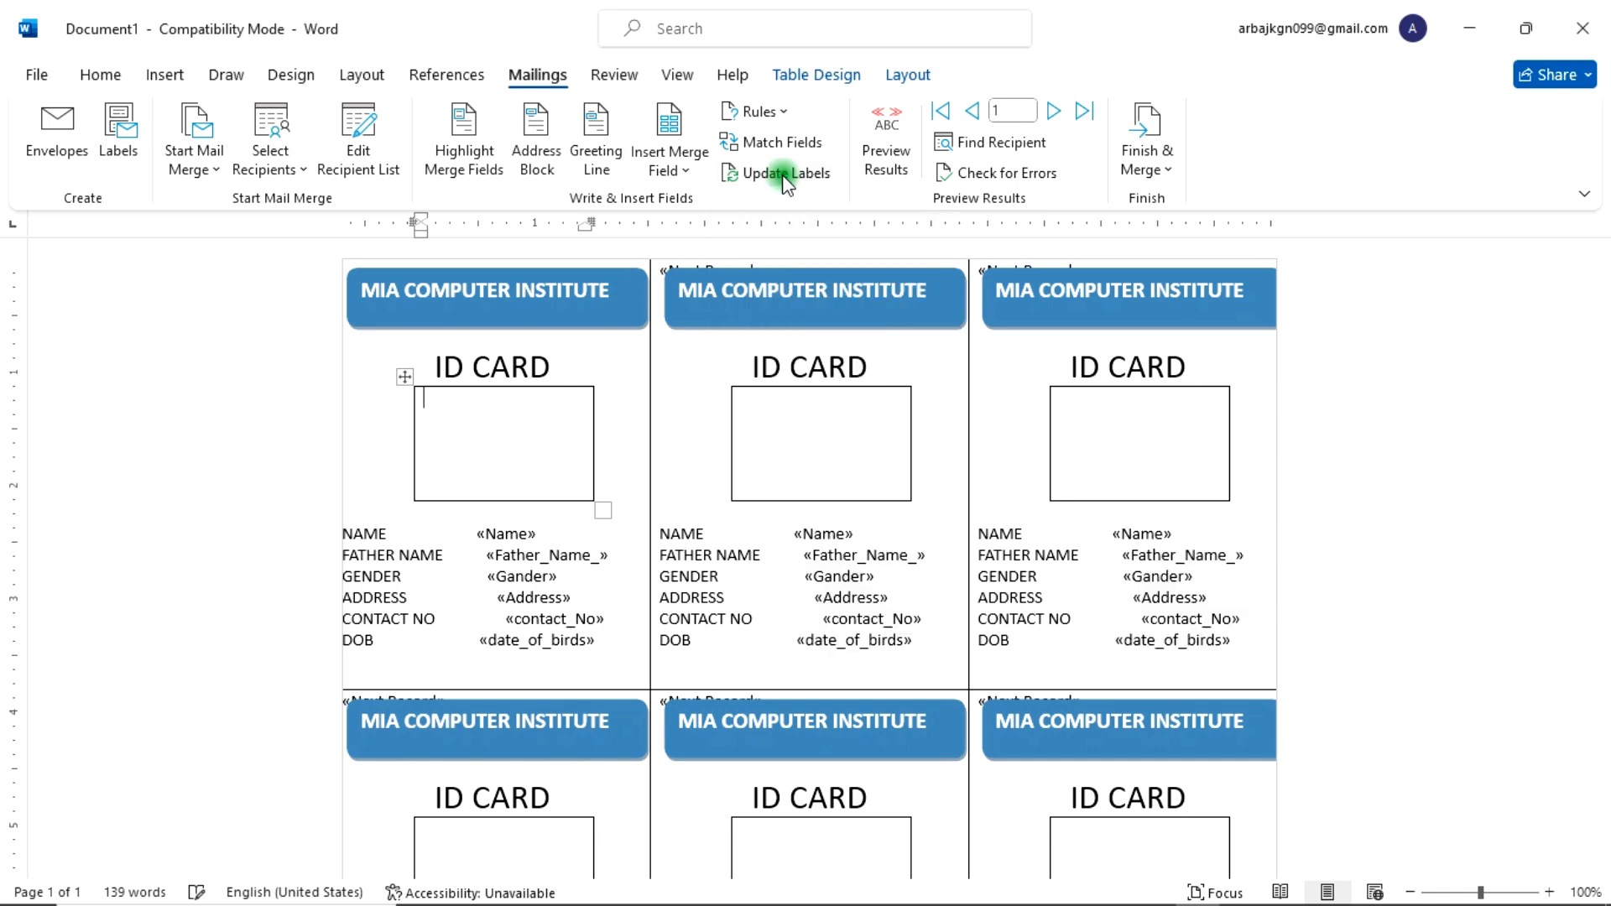
{"action": "left_click", "coordinate": [1169, 172]}
{"action": "left_click", "coordinate": [1175, 210]}
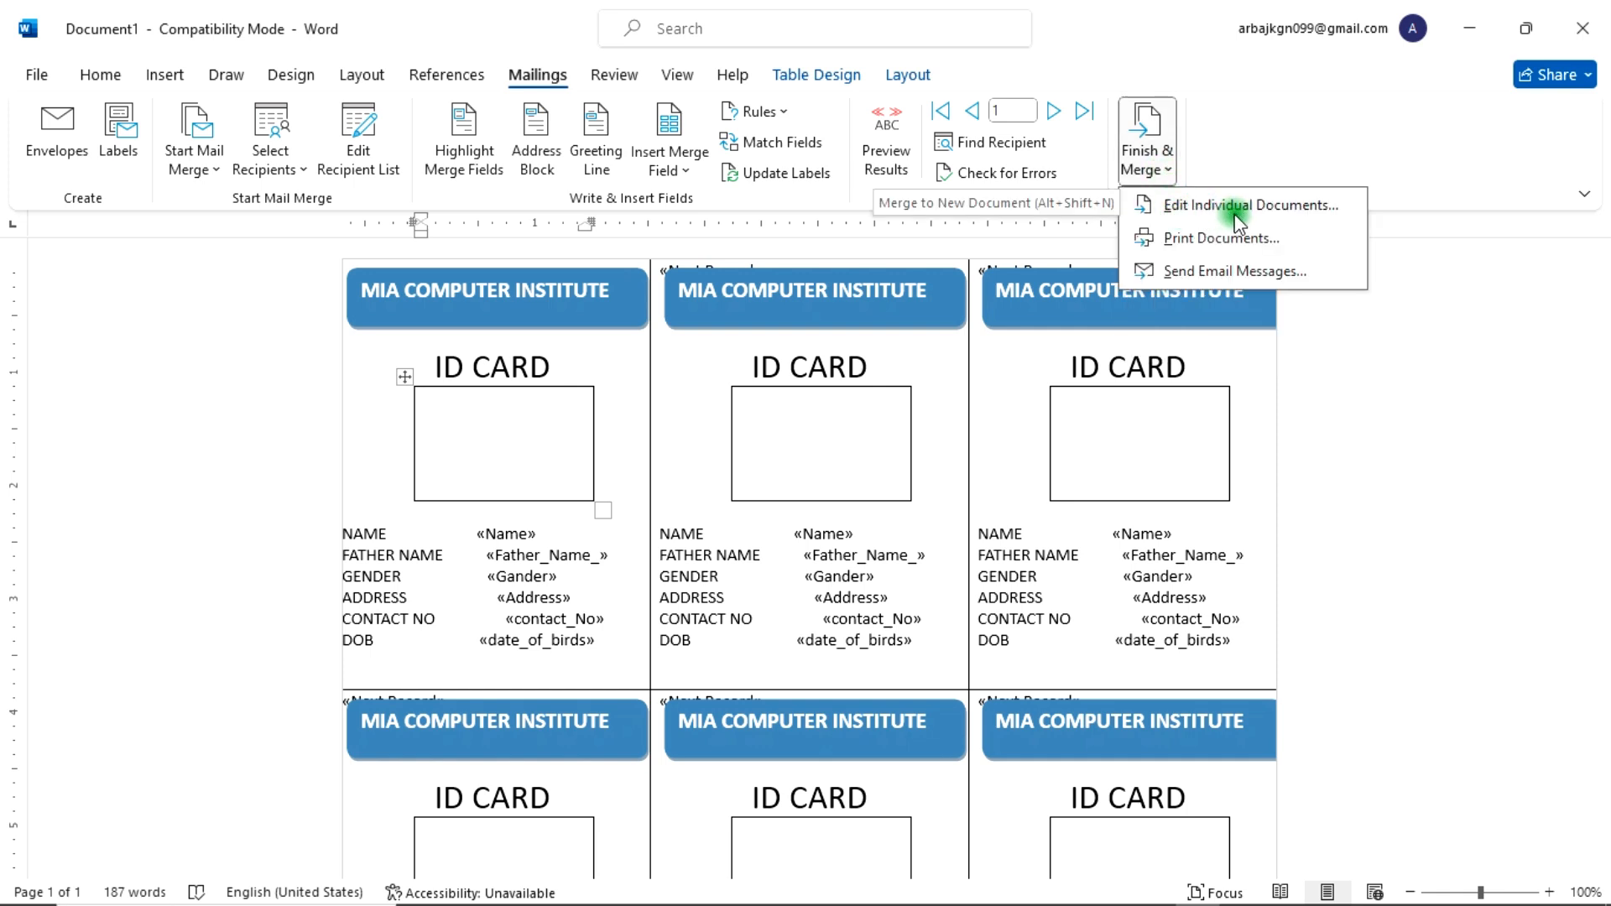
{"action": "left_click", "coordinate": [1259, 215]}
{"action": "left_click", "coordinate": [705, 417]}
{"action": "left_click", "coordinate": [801, 504]}
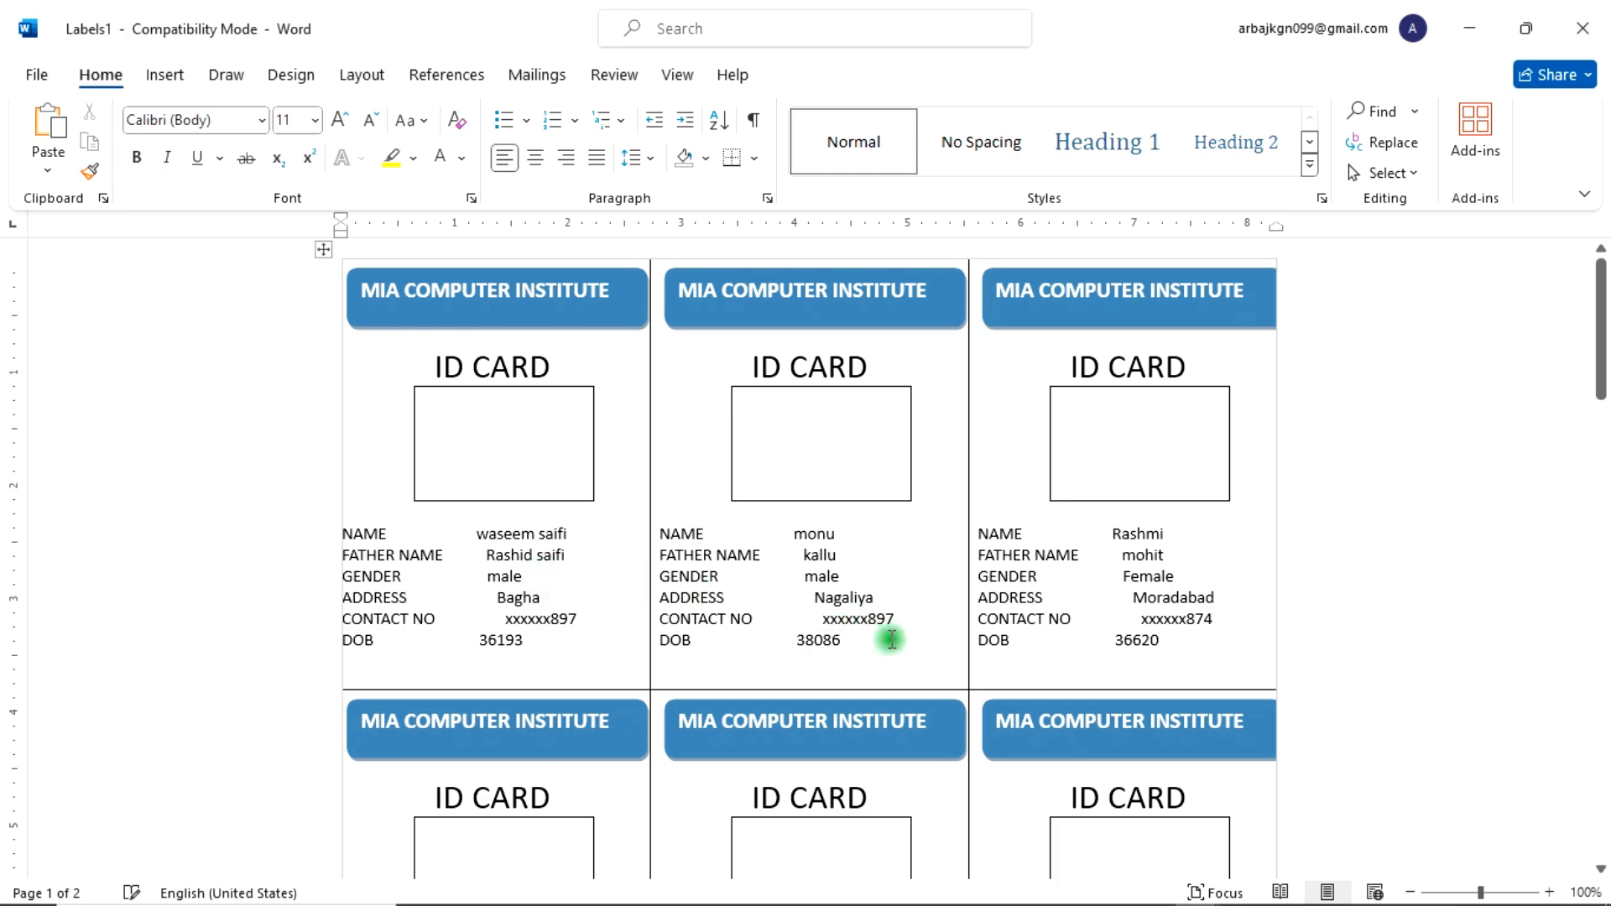
Step: Scroll through the merged cards to review each student's details
{"action": "scroll", "coordinate": [927, 636], "scroll_direction": "down", "scroll_amount": 8}
{"action": "scroll", "coordinate": [932, 639], "scroll_direction": "down", "scroll_amount": 7}
{"action": "scroll", "coordinate": [933, 639], "scroll_direction": "up", "scroll_amount": 12}
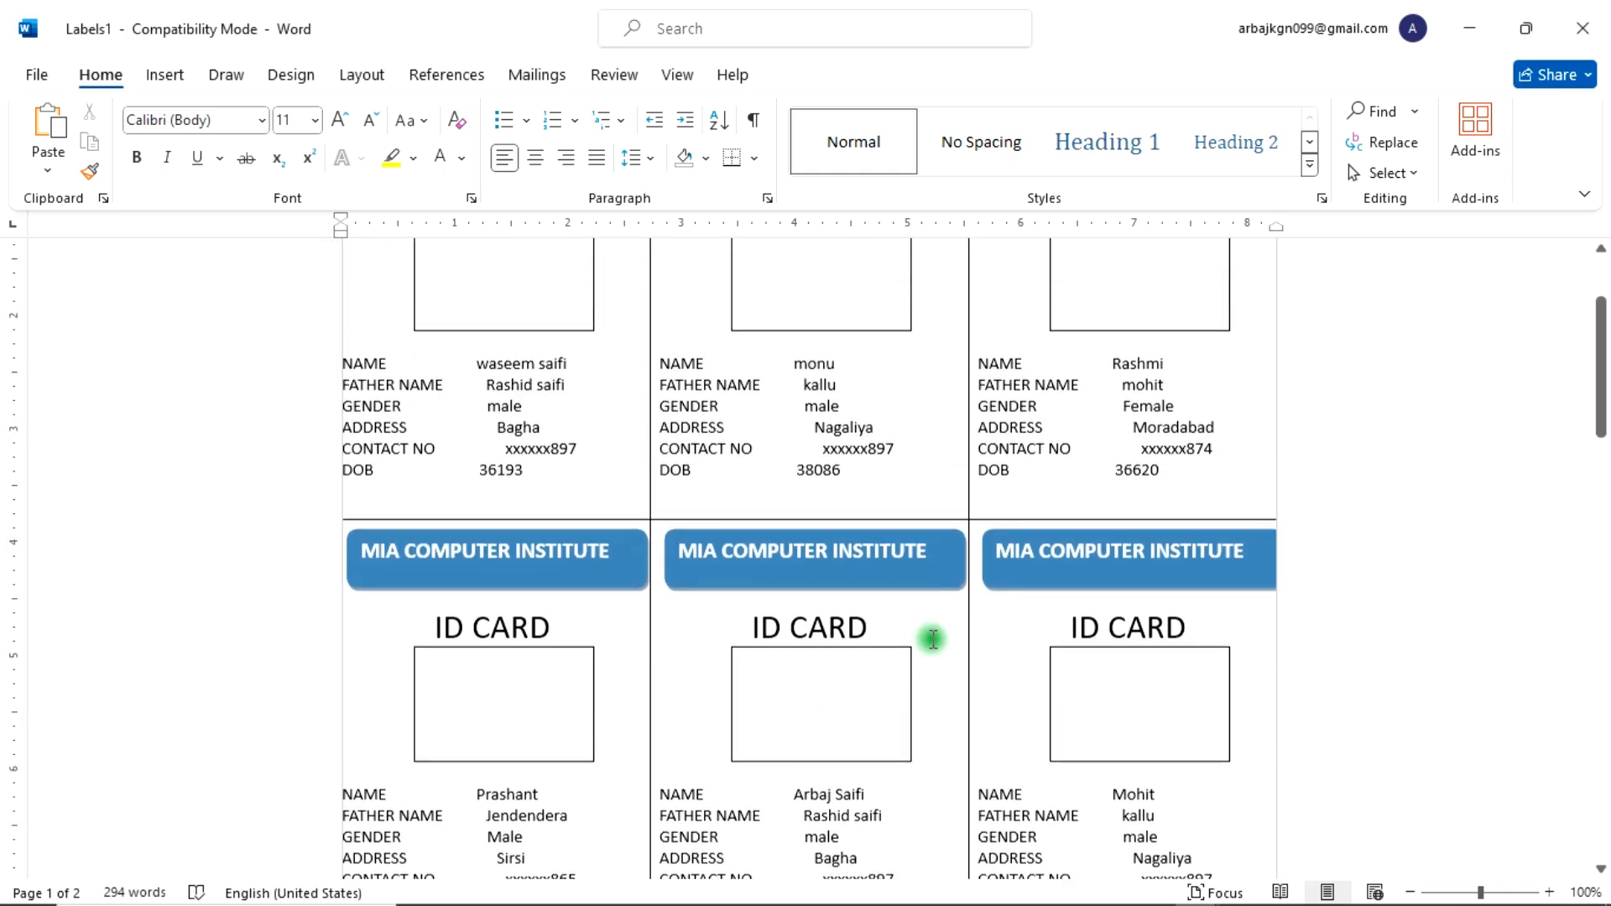
{"action": "scroll", "coordinate": [932, 639], "scroll_direction": "up", "scroll_amount": 4}
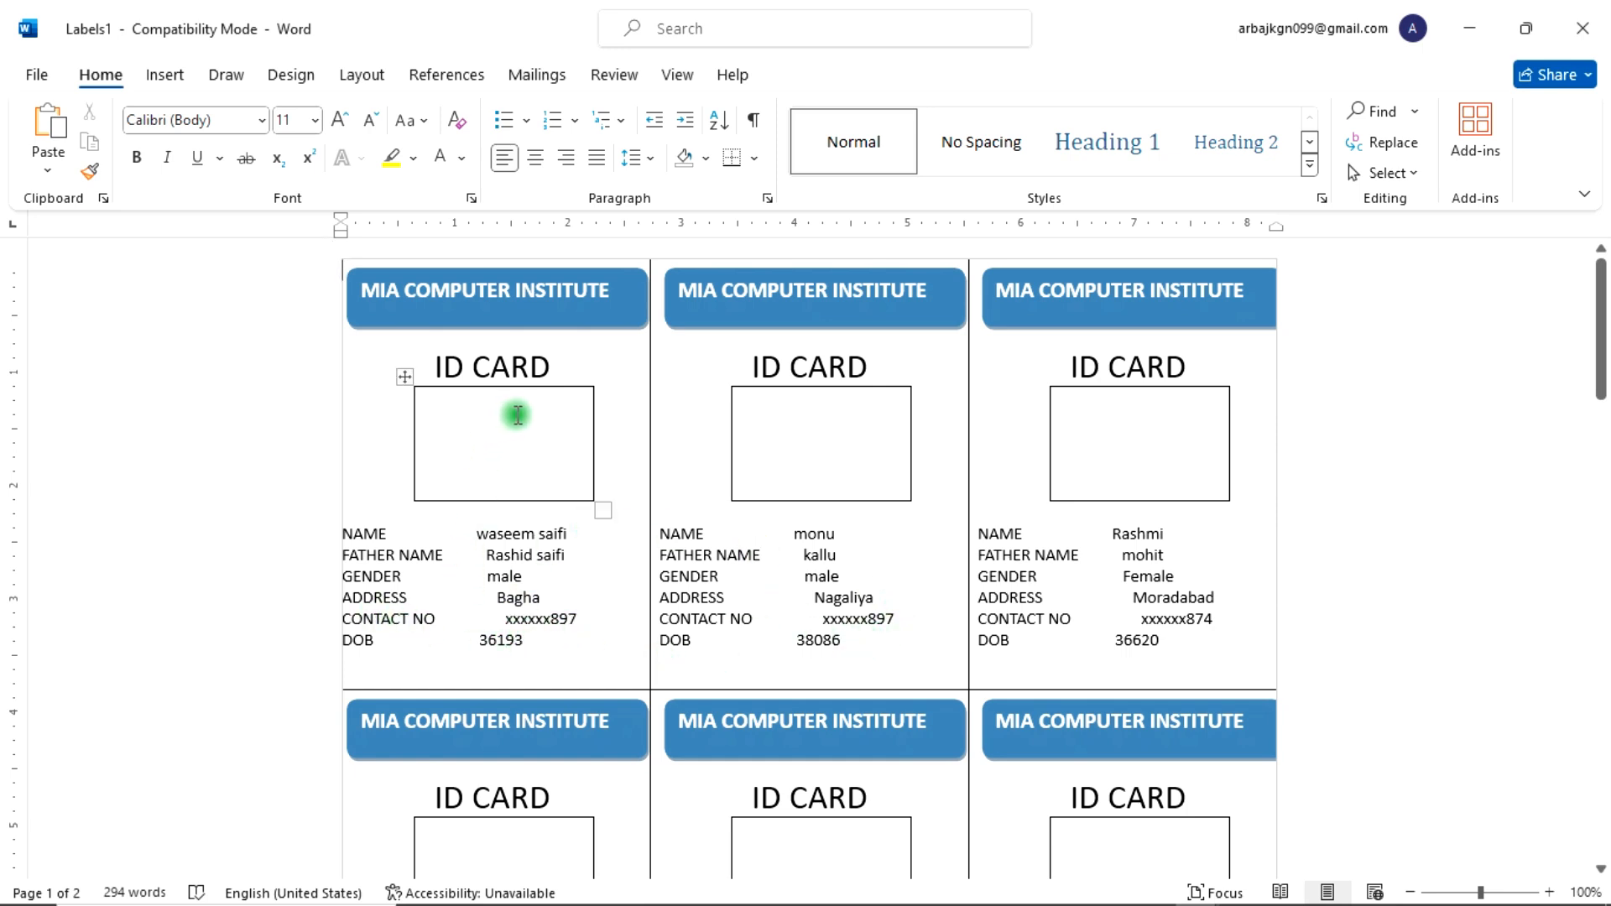
{"action": "scroll", "coordinate": [454, 459], "scroll_direction": "down", "scroll_amount": 15}
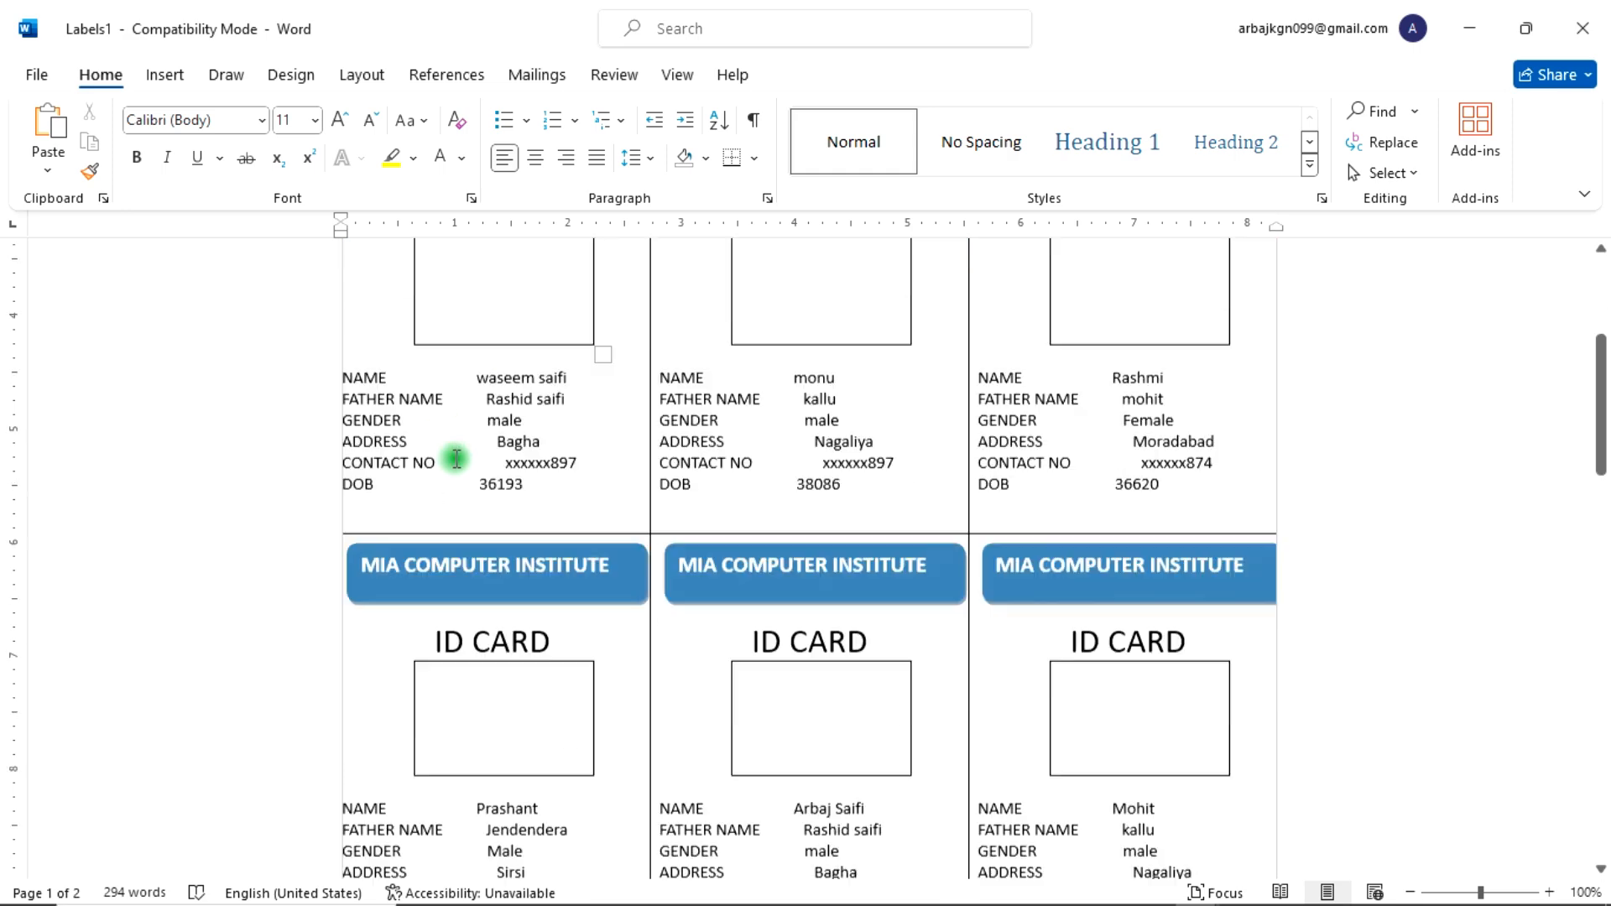
{"action": "scroll", "coordinate": [454, 460], "scroll_direction": "down", "scroll_amount": 6}
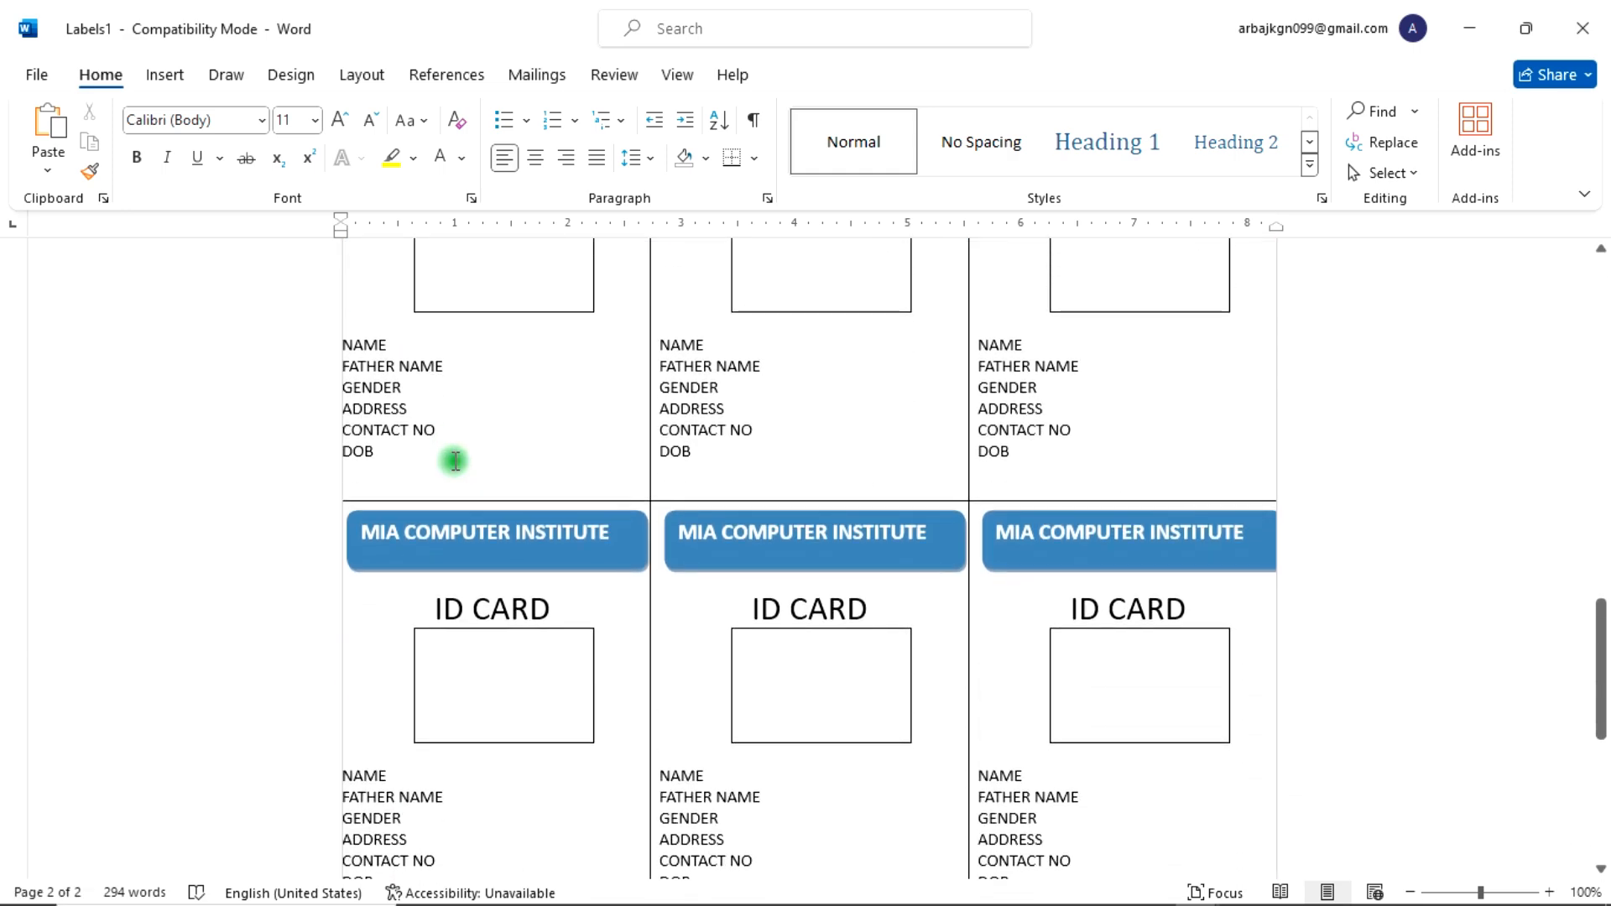
{"action": "scroll", "coordinate": [454, 460], "scroll_direction": "up", "scroll_amount": 7}
{"action": "right_click", "coordinate": [461, 460]}
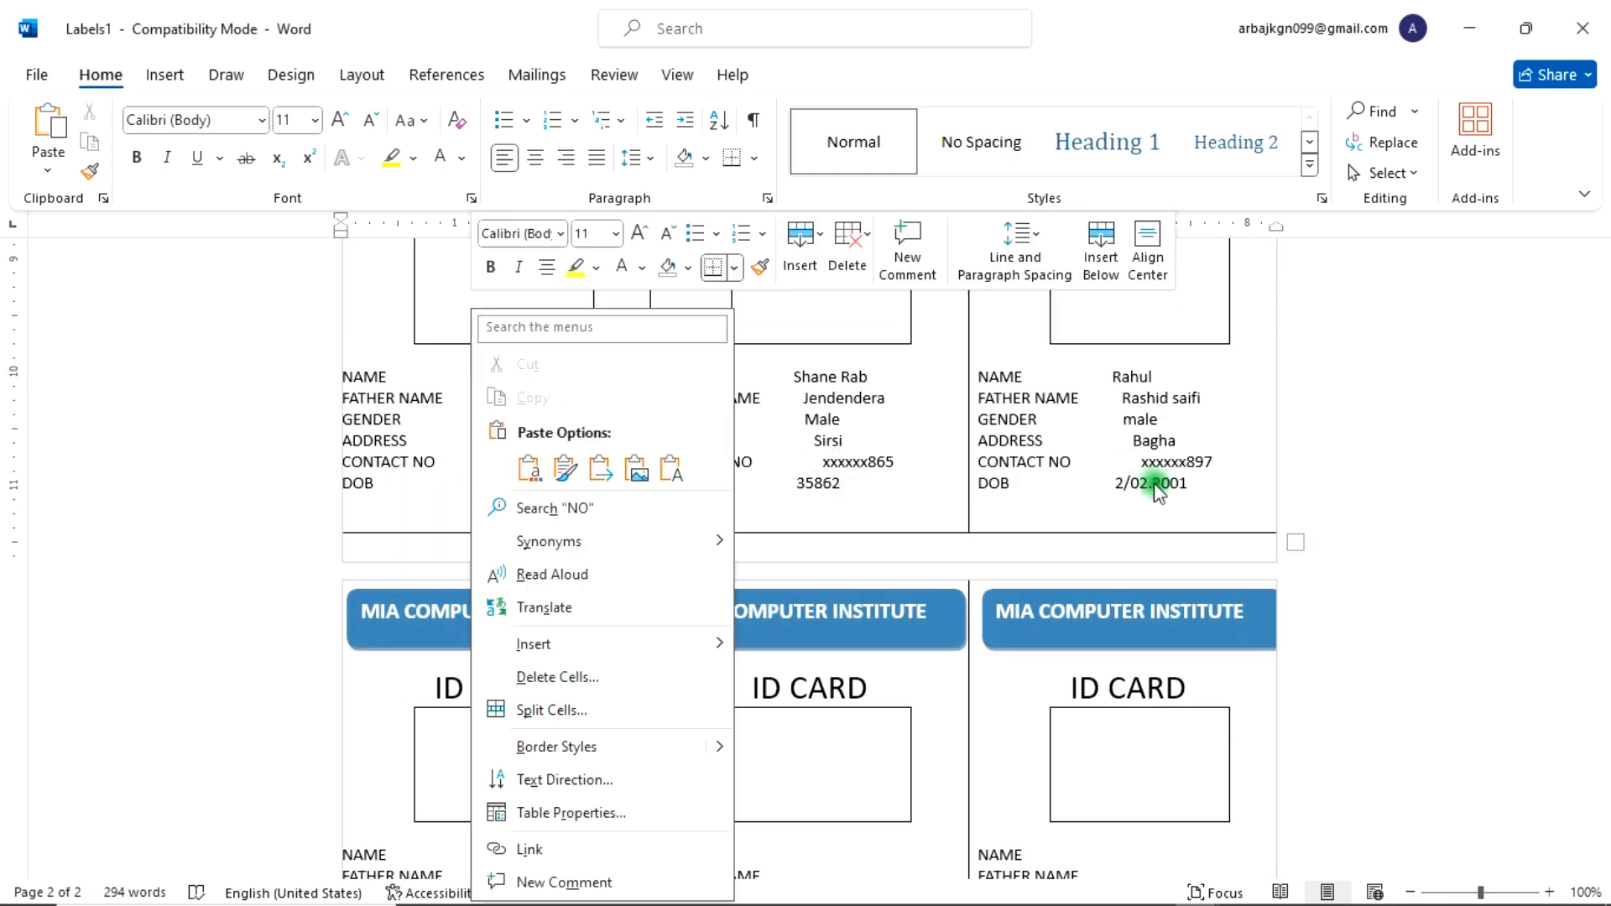
{"action": "key", "text": "Escape"}
{"action": "scroll", "coordinate": [766, 622], "scroll_direction": "down", "scroll_amount": 10}
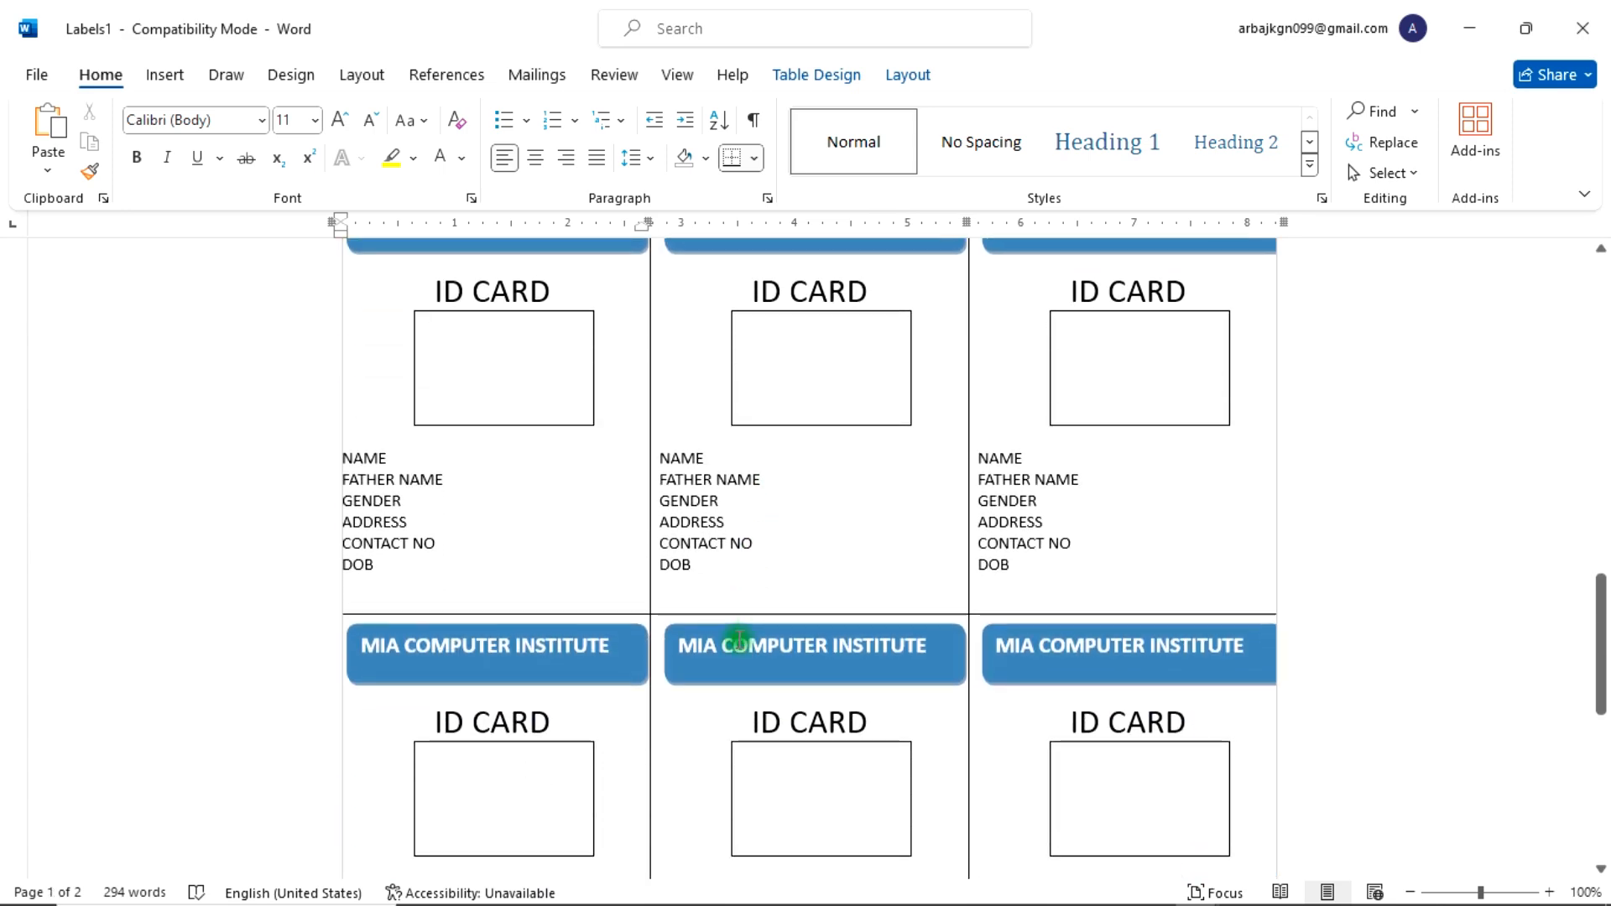
{"action": "scroll", "coordinate": [739, 641], "scroll_direction": "up", "scroll_amount": 8}
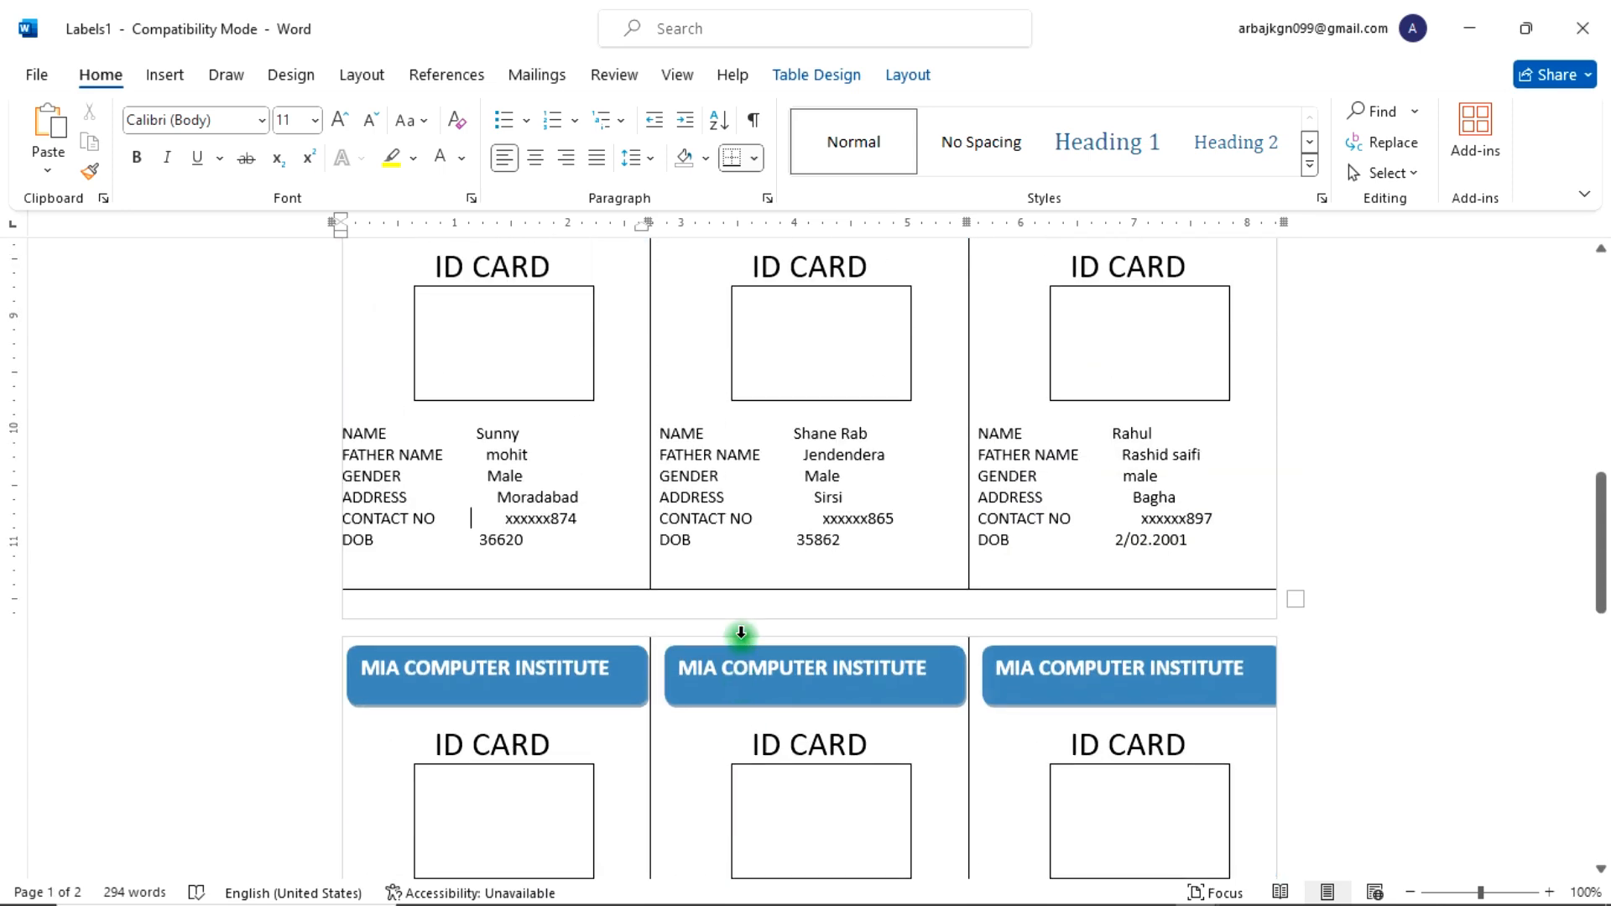
{"action": "scroll", "coordinate": [743, 632], "scroll_direction": "up", "scroll_amount": 3}
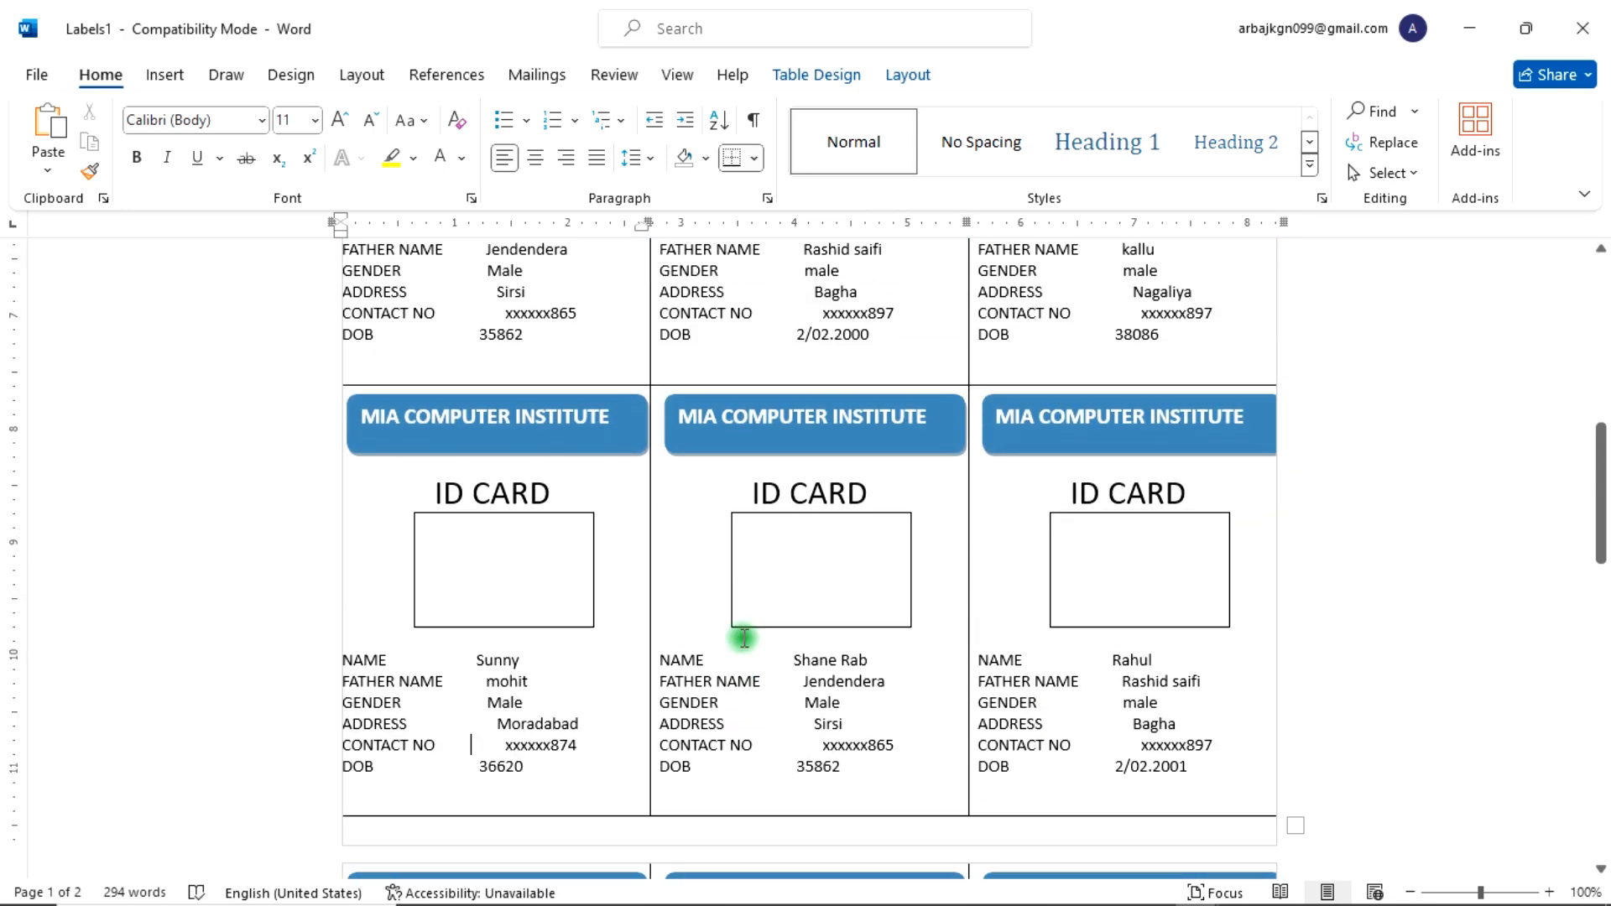
{"action": "scroll", "coordinate": [744, 638], "scroll_direction": "up", "scroll_amount": 7}
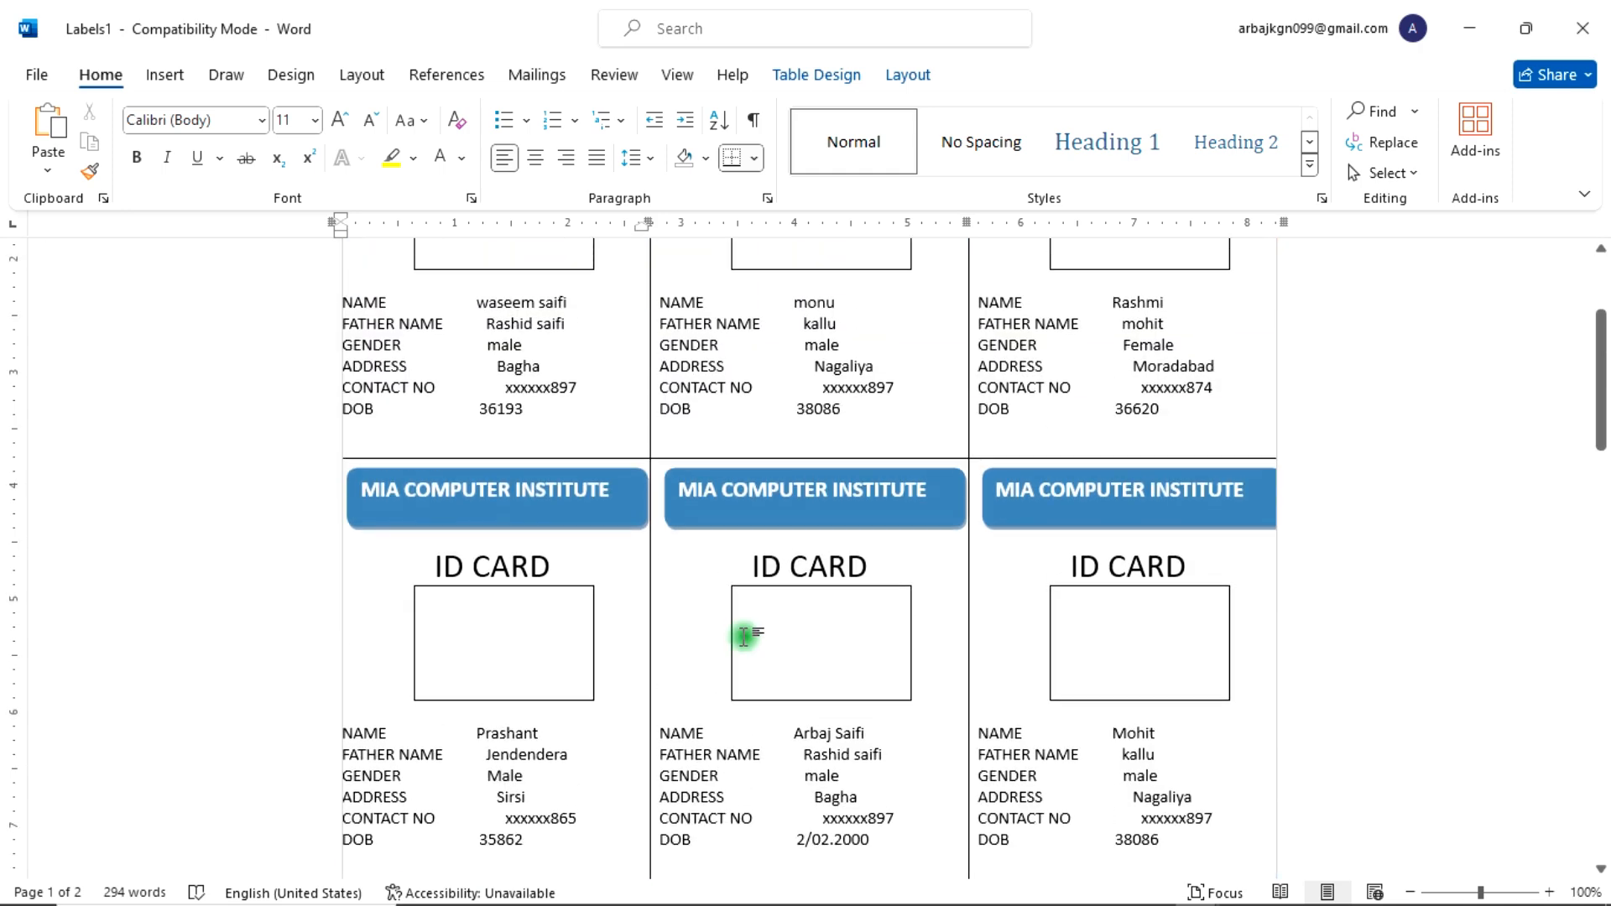
{"action": "scroll", "coordinate": [744, 637], "scroll_direction": "up", "scroll_amount": 3}
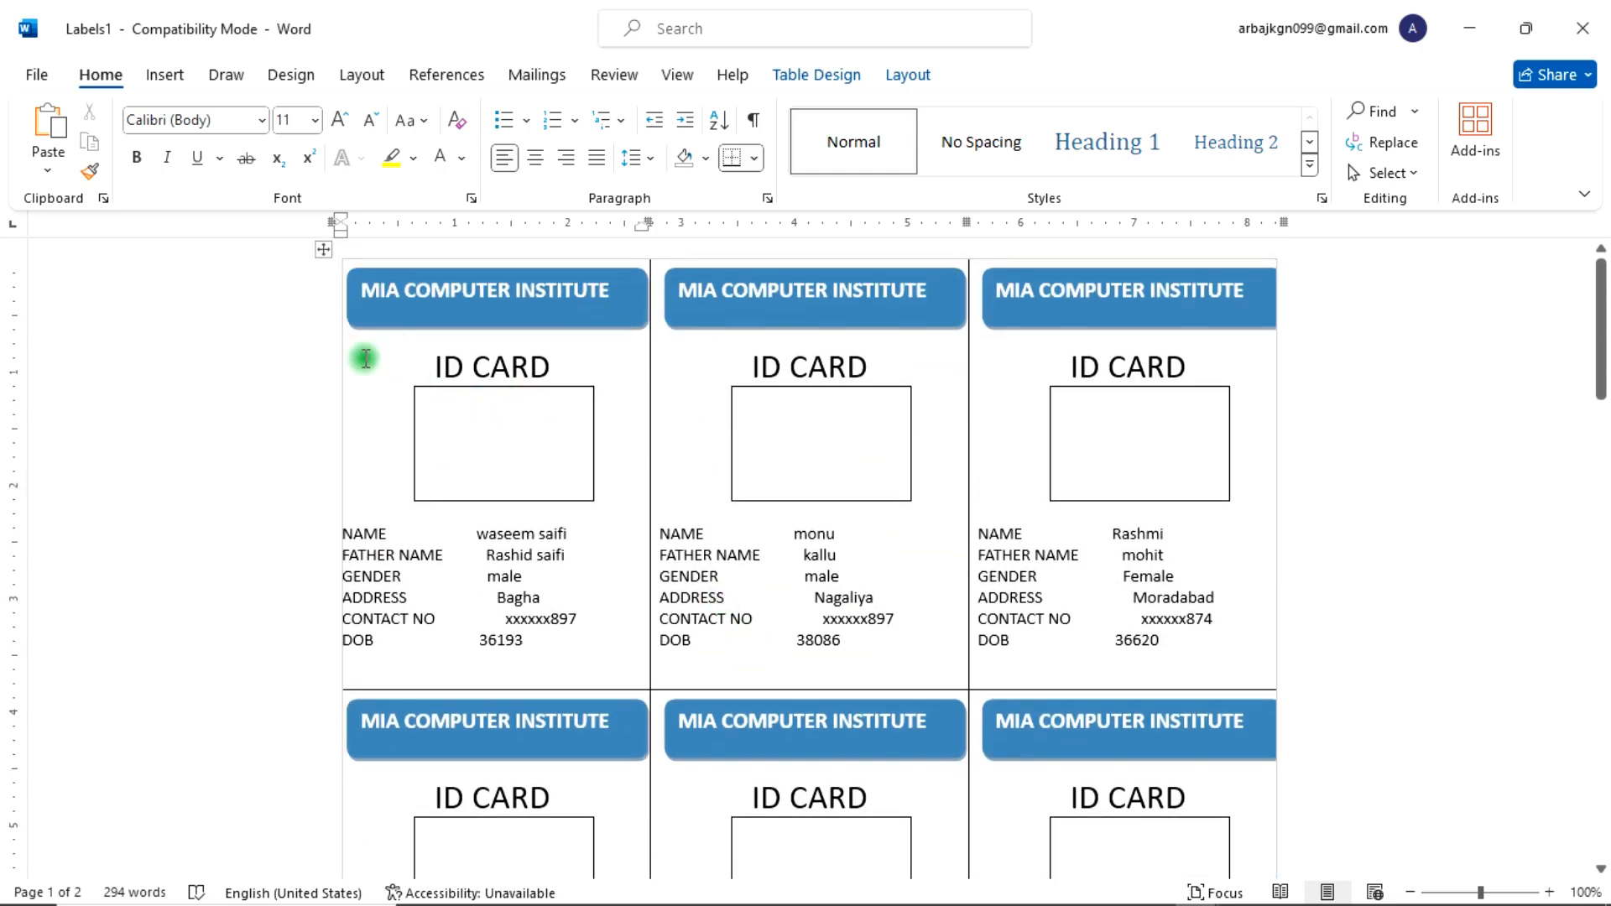
Step: Select the whole merged document and update all fields, allowing the security notice, so each card shows its student's photo
{"action": "left_click", "coordinate": [322, 249]}
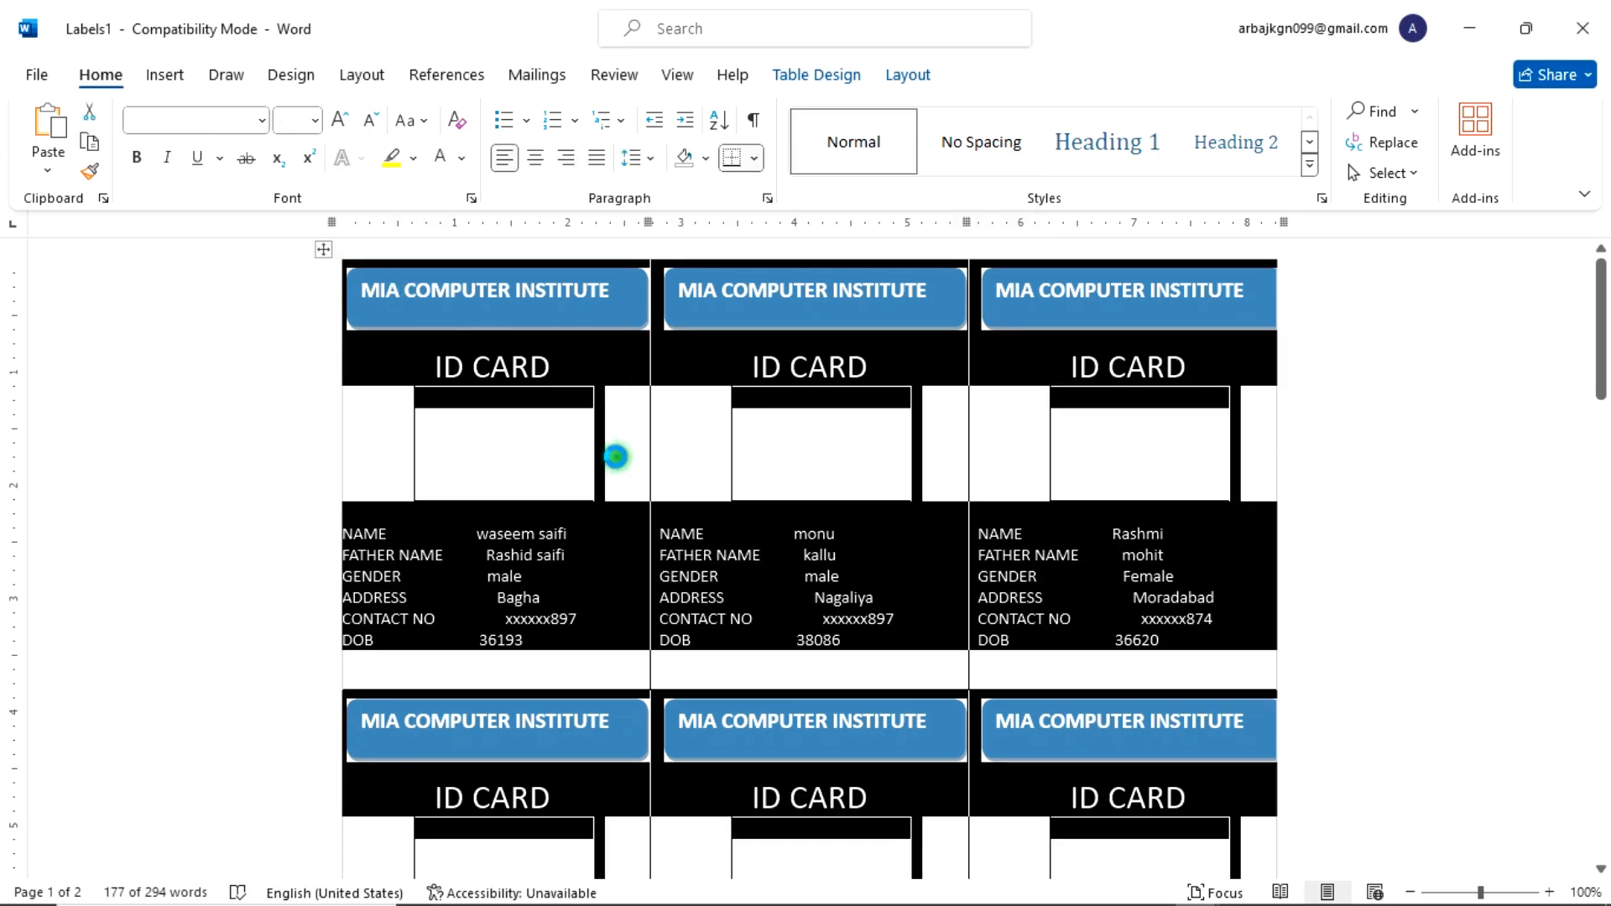
{"action": "key", "text": "F9"}
{"action": "left_click", "coordinate": [846, 558]}
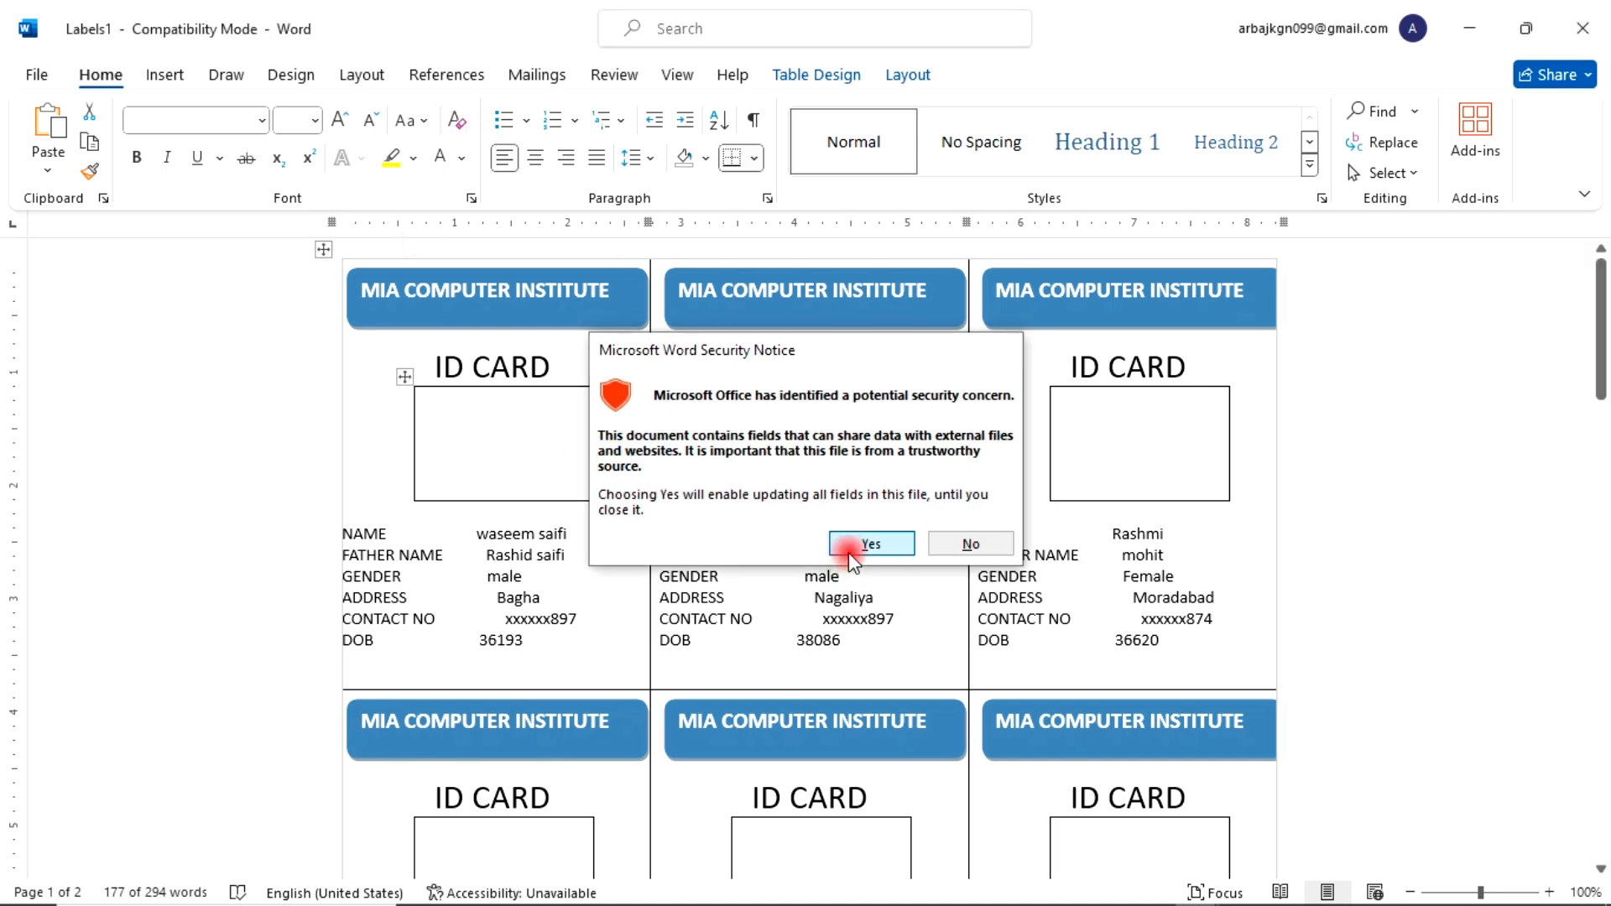
{"action": "left_click", "coordinate": [671, 530]}
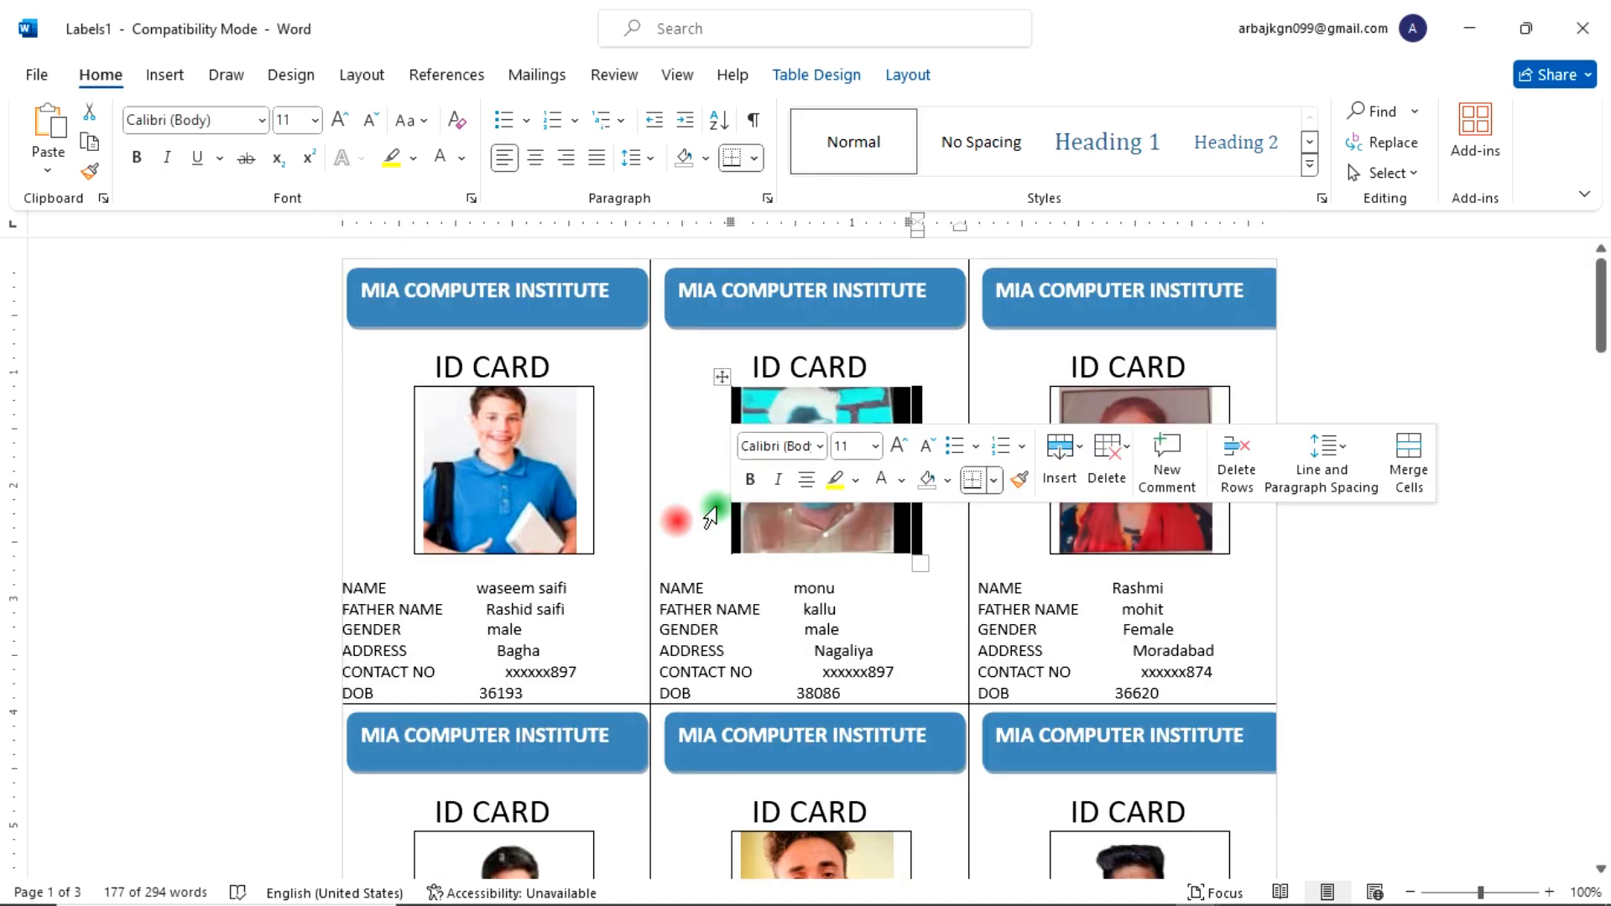
{"action": "left_click", "coordinate": [895, 595]}
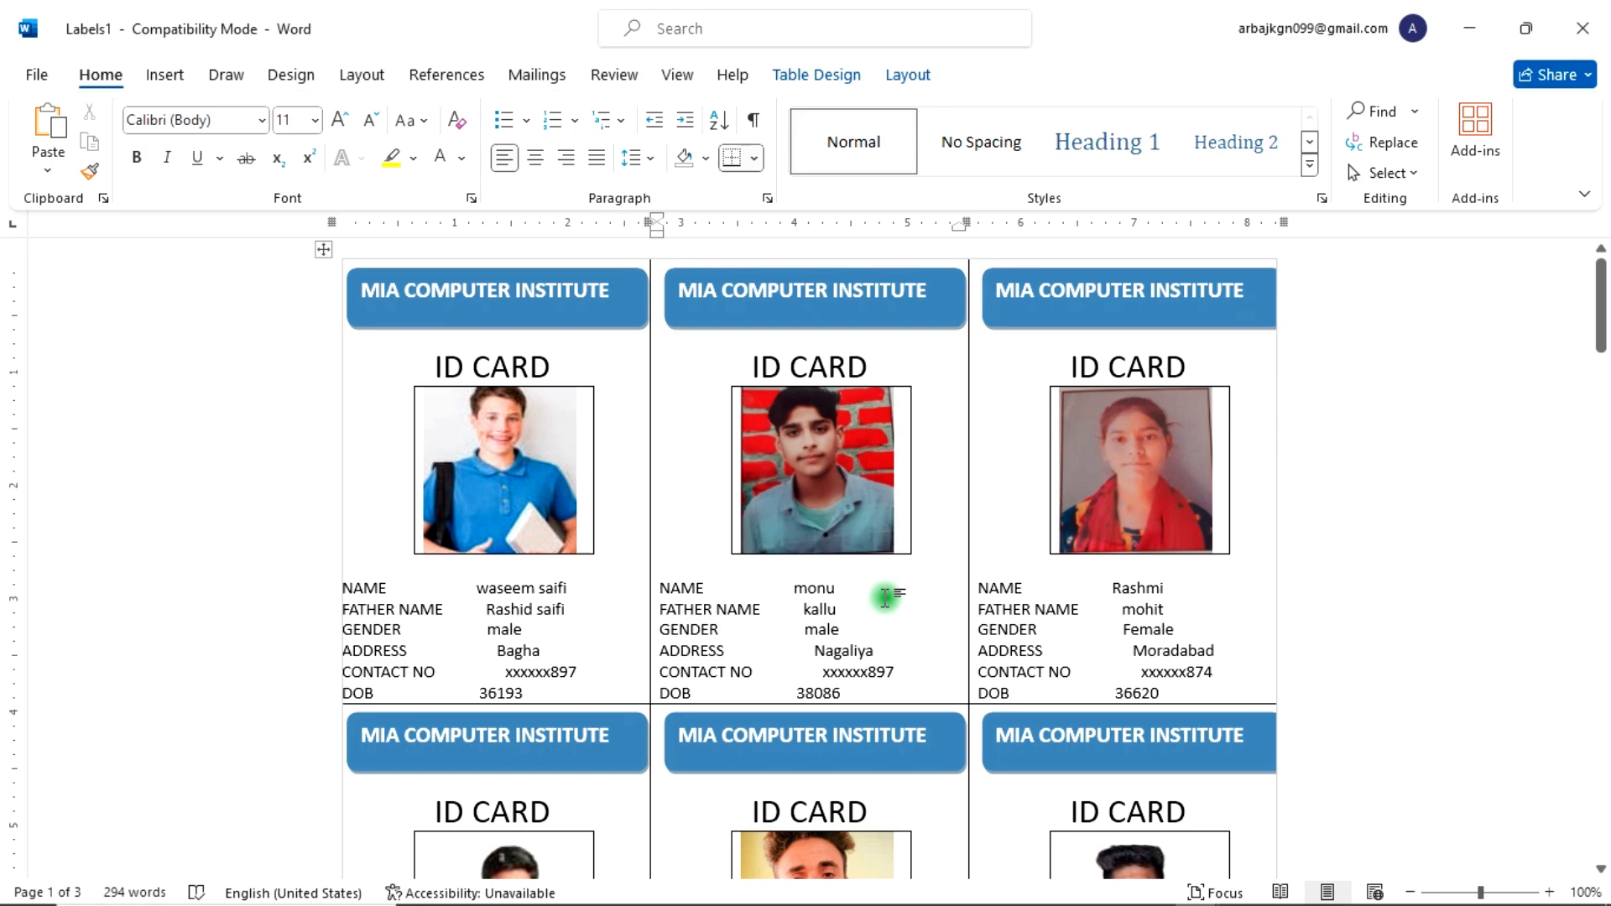
Step: Scroll through the merged cards to check each student's photo and details
{"action": "scroll", "coordinate": [881, 598], "scroll_direction": "down", "scroll_amount": 15}
{"action": "scroll", "coordinate": [879, 600], "scroll_direction": "down", "scroll_amount": 10}
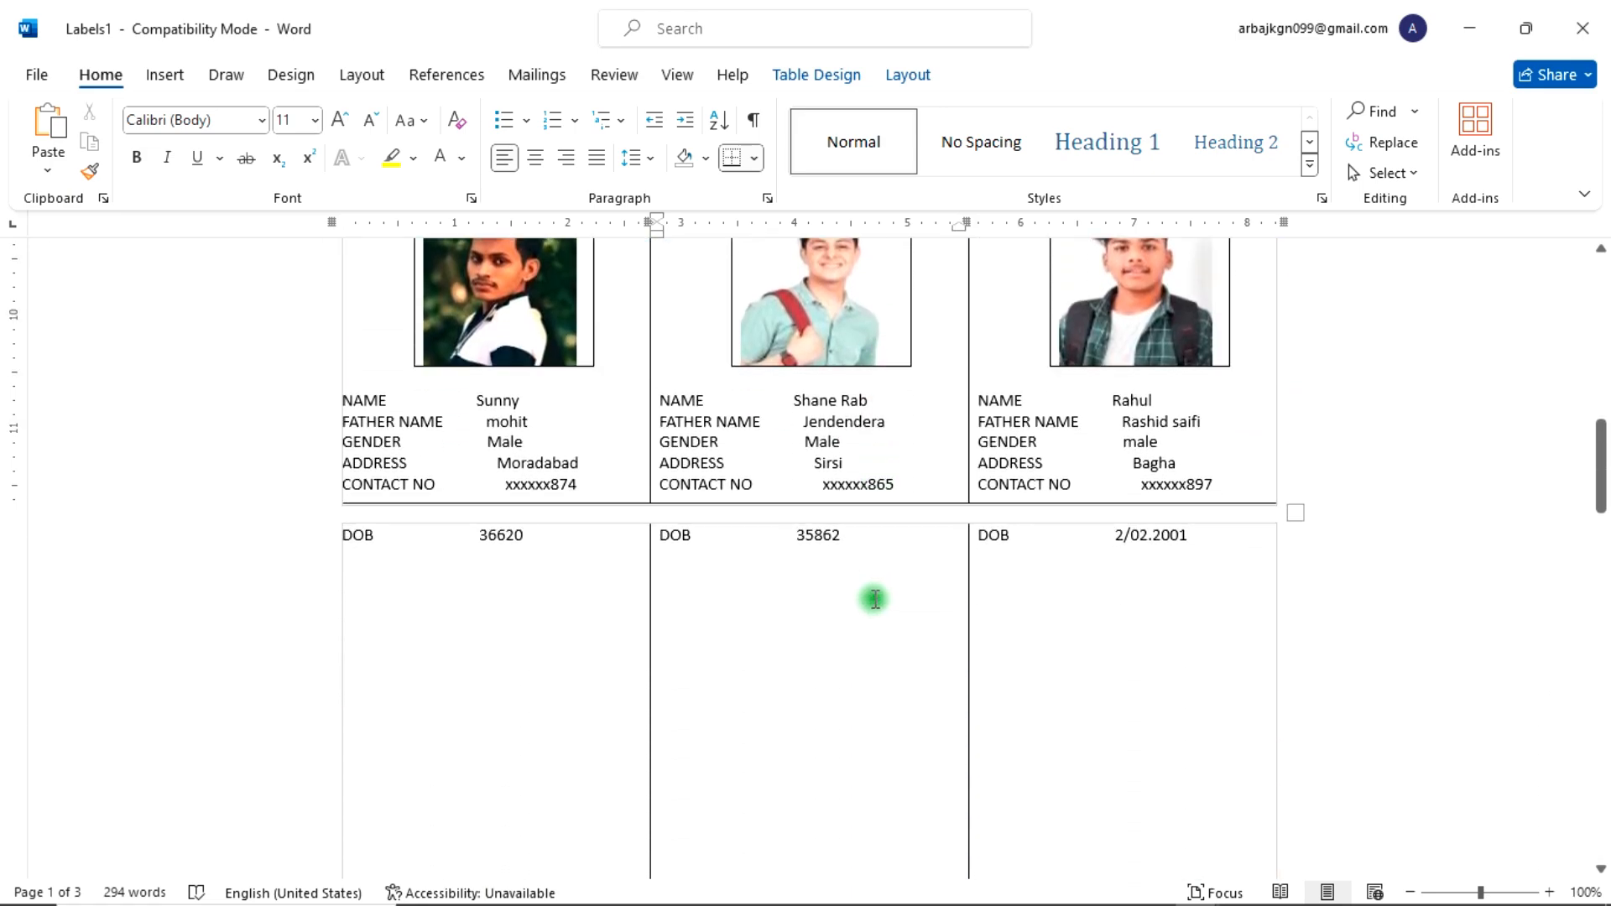
{"action": "scroll", "coordinate": [874, 593], "scroll_direction": "up", "scroll_amount": 8}
{"action": "scroll", "coordinate": [874, 593], "scroll_direction": "up", "scroll_amount": 20}
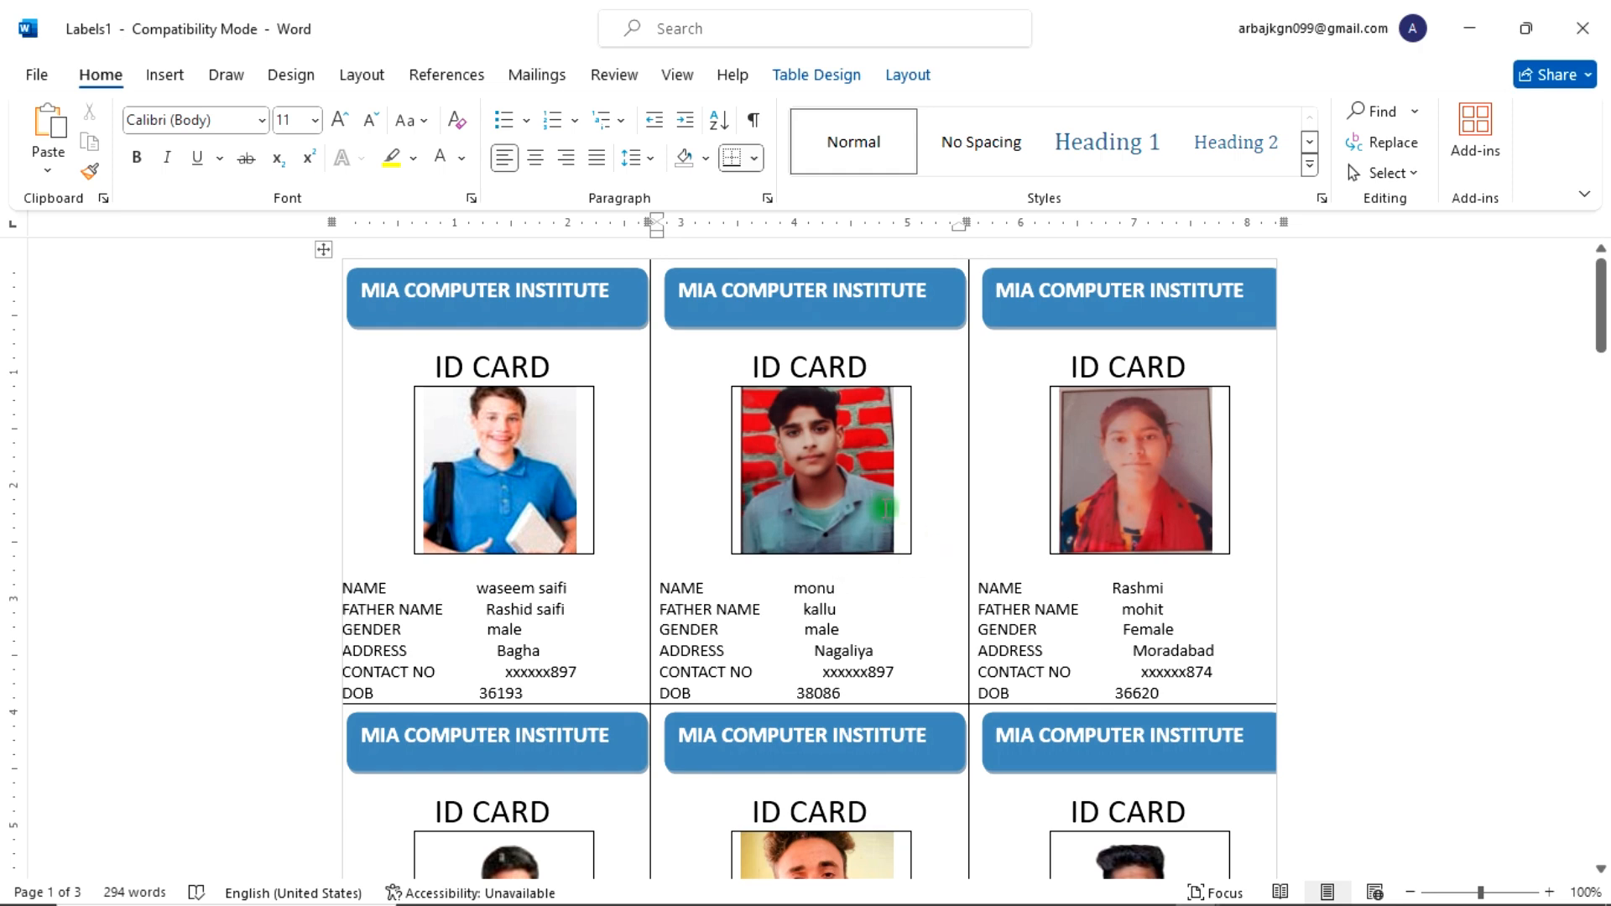
{"action": "left_click", "coordinate": [538, 76]}
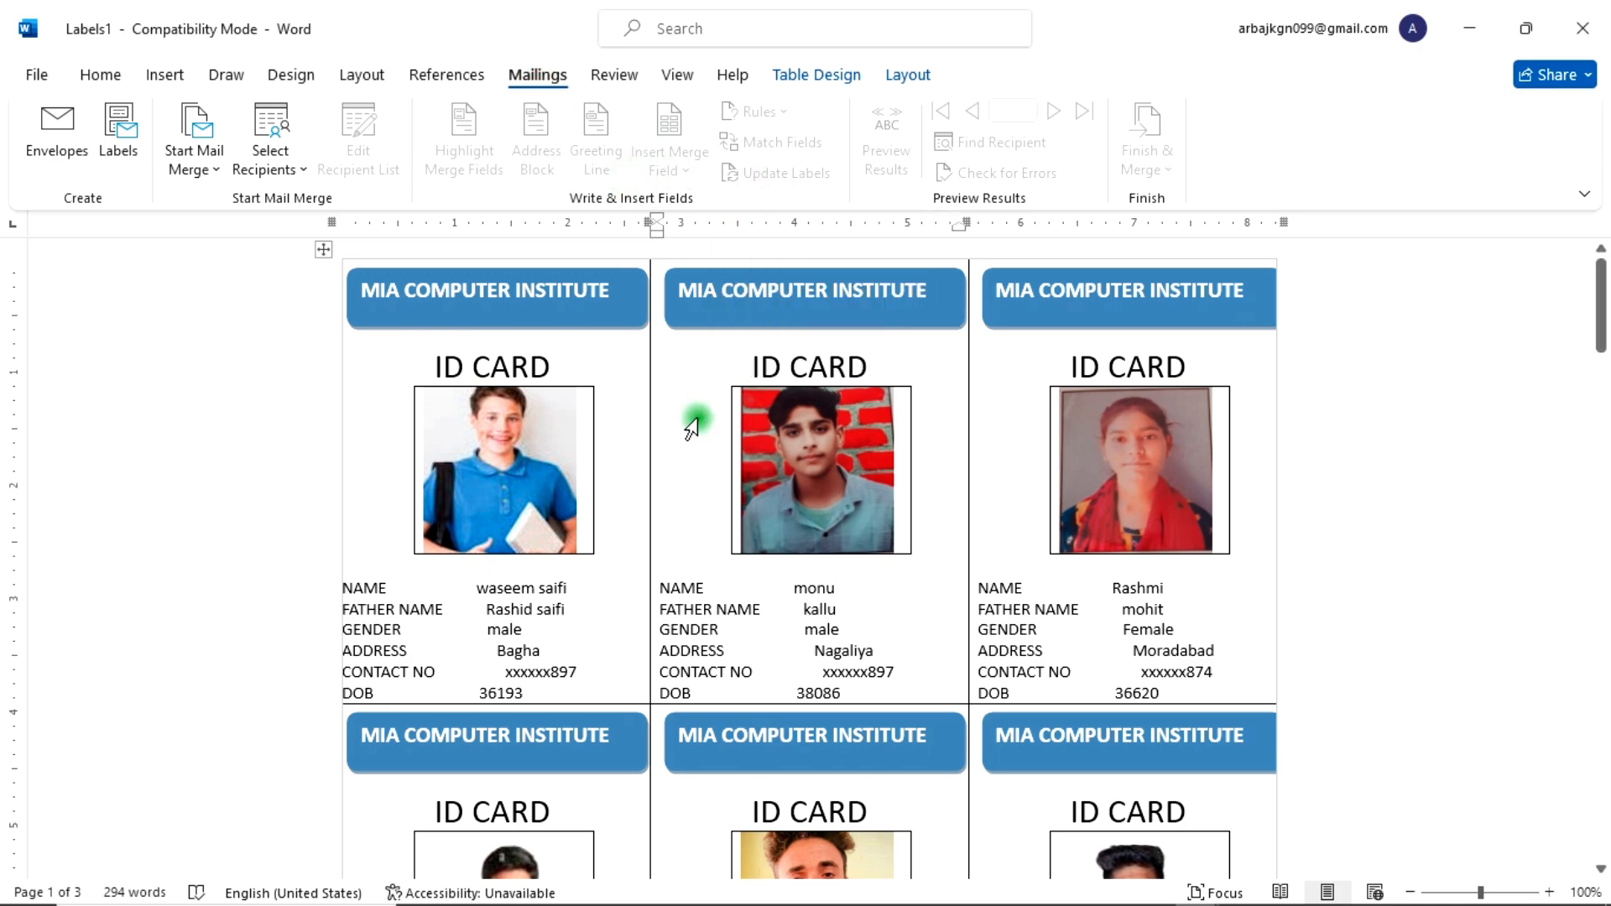
{"action": "left_click", "coordinate": [566, 367]}
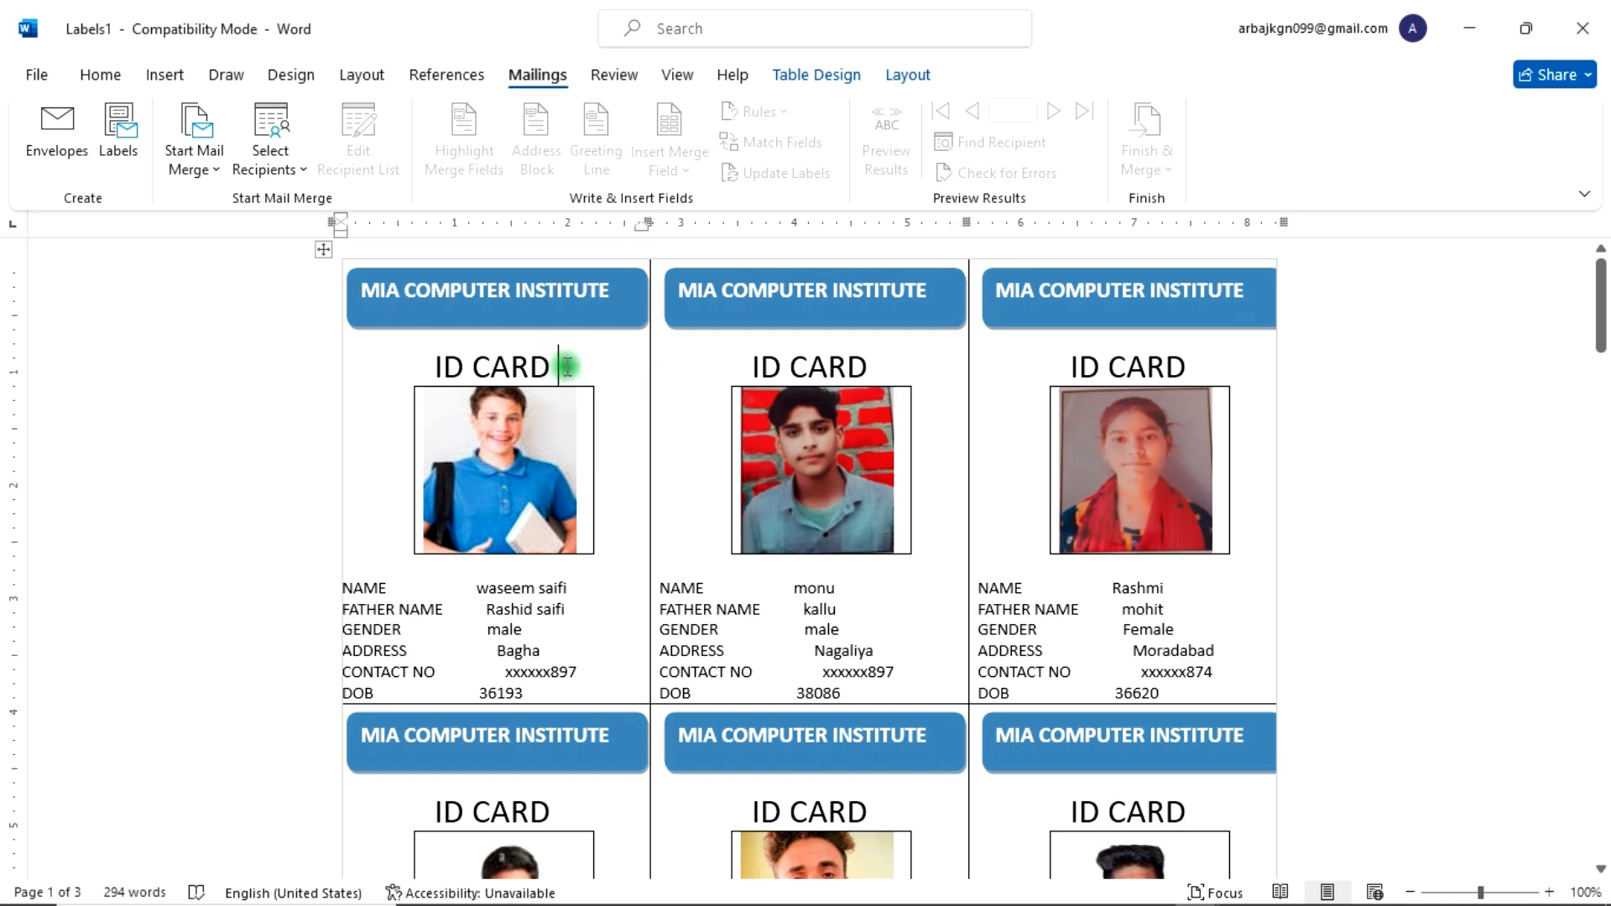